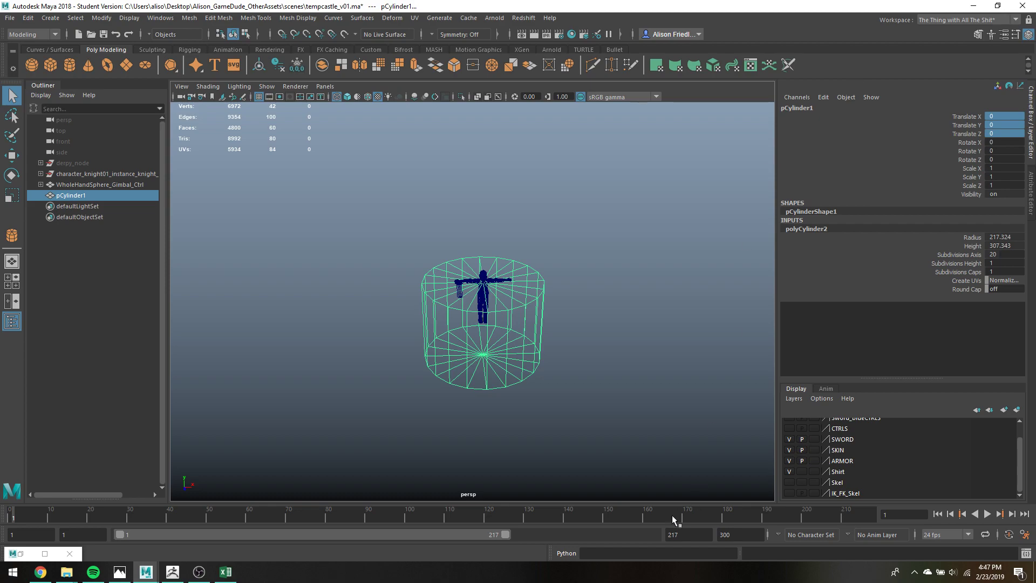
pyautogui.press('space')
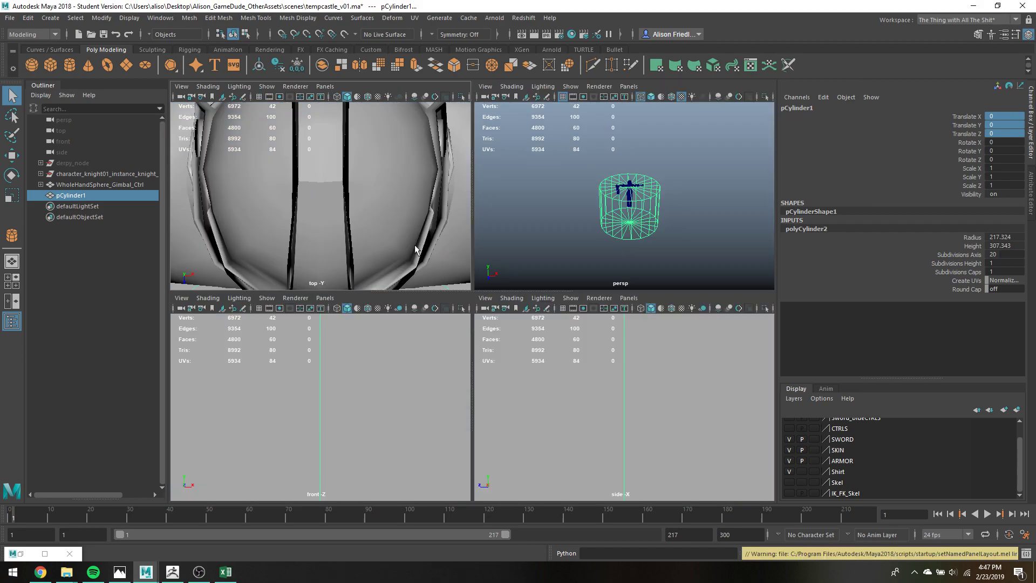
pyautogui.press('space')
pyautogui.press('4')
pyautogui.press('f')
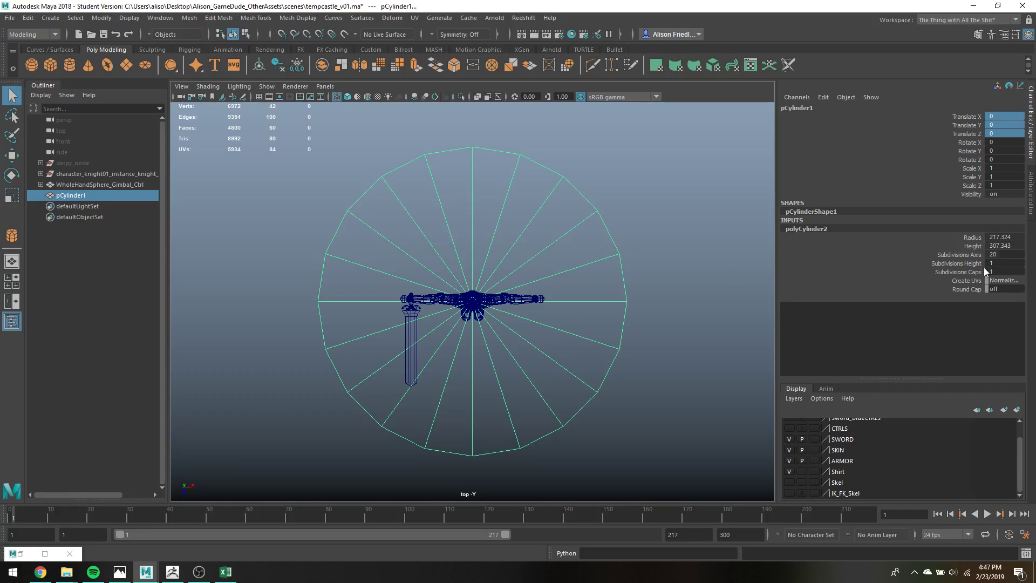
pyautogui.click(973, 240)
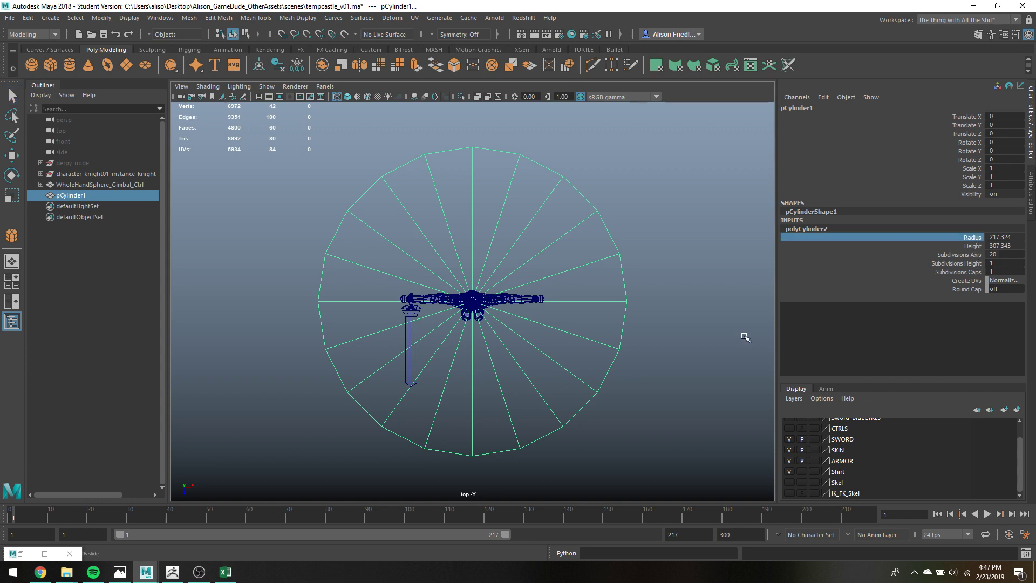
pyautogui.moveTo(745, 337); pyautogui.dragTo(754, 334, button='middle')
pyautogui.hotkey('ctrl', 'z')
pyautogui.press('r')
pyautogui.moveTo(532, 285); pyautogui.dragTo(562, 293, button='middle')
pyautogui.hotkey('ctrl', 'z')
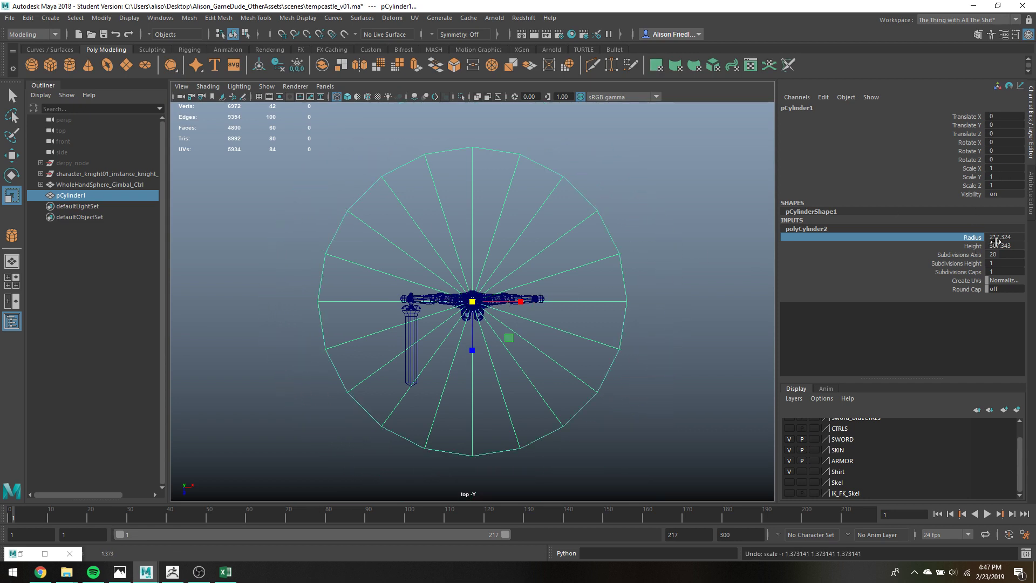
# Set the cylinder's height subdivisions to 7.
pyautogui.click(969, 264)
pyautogui.press('space')
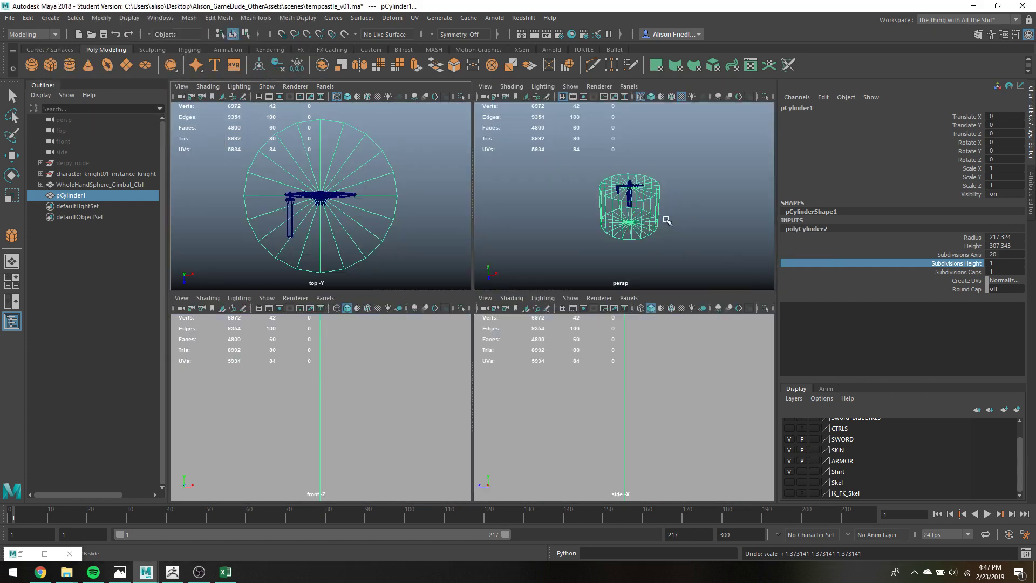
pyautogui.press('space')
pyautogui.moveTo(593, 292); pyautogui.dragTo(621, 288, button='middle')
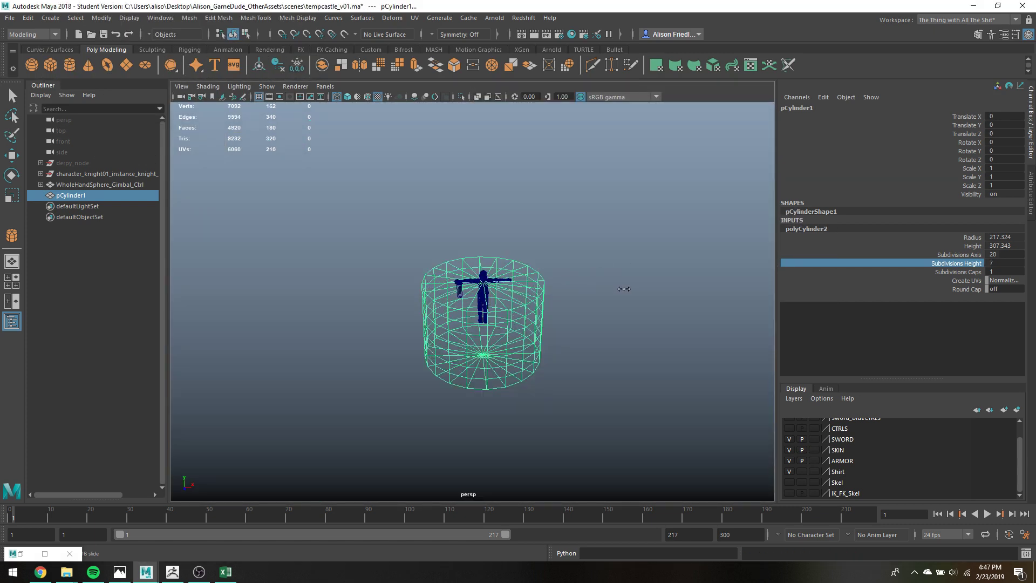
pyautogui.click(969, 247)
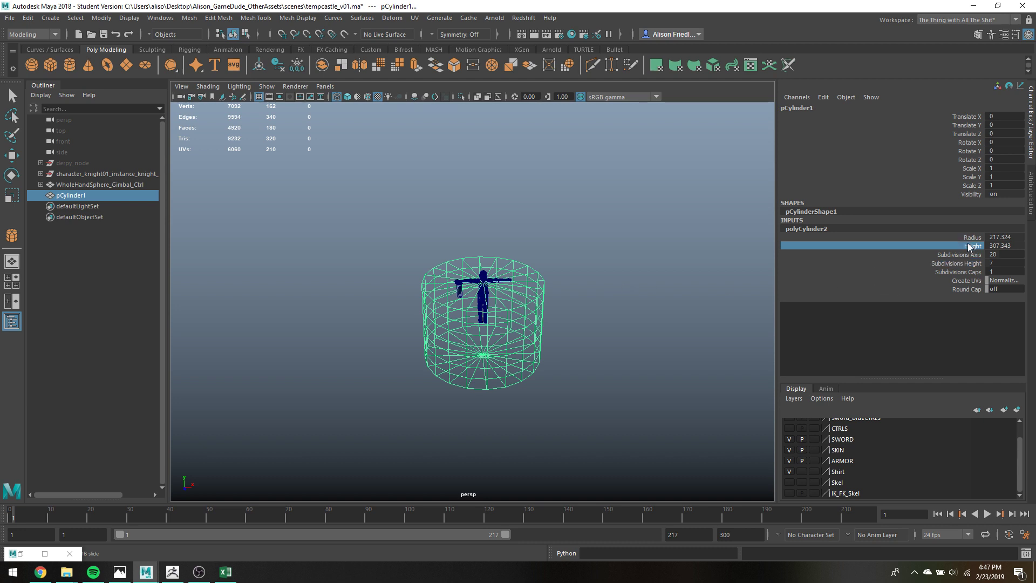
pyautogui.moveTo(620, 258); pyautogui.dragTo(610, 258, button='middle')
pyautogui.hotkey('ctrl', 'z')
# Scale the cylinder up to about 1.357 in X and Z and about 2.834 in Y.
pyautogui.press('r')
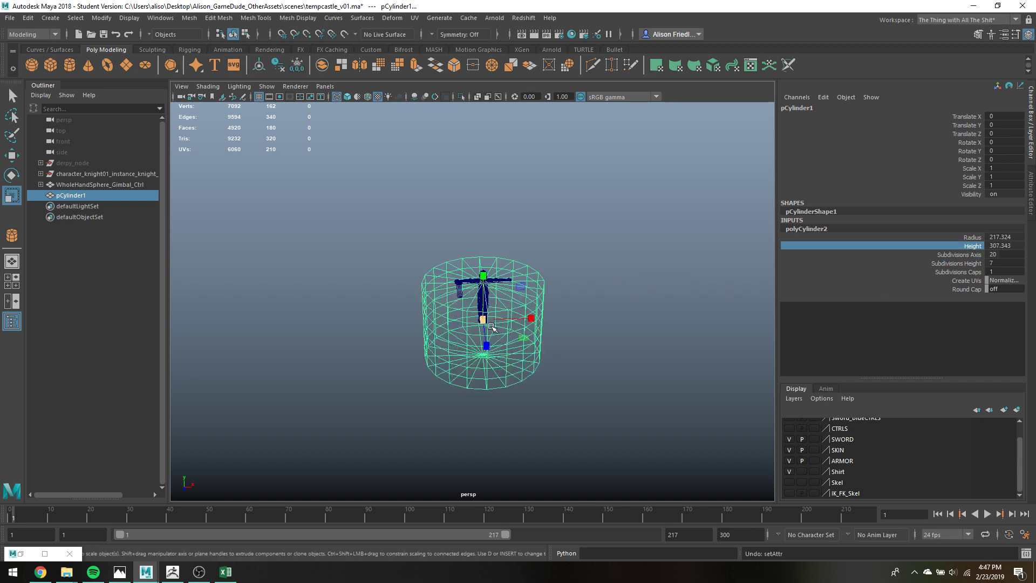
pyautogui.moveTo(485, 320); pyautogui.dragTo(521, 330)
pyautogui.moveTo(486, 278); pyautogui.dragTo(483, 222)
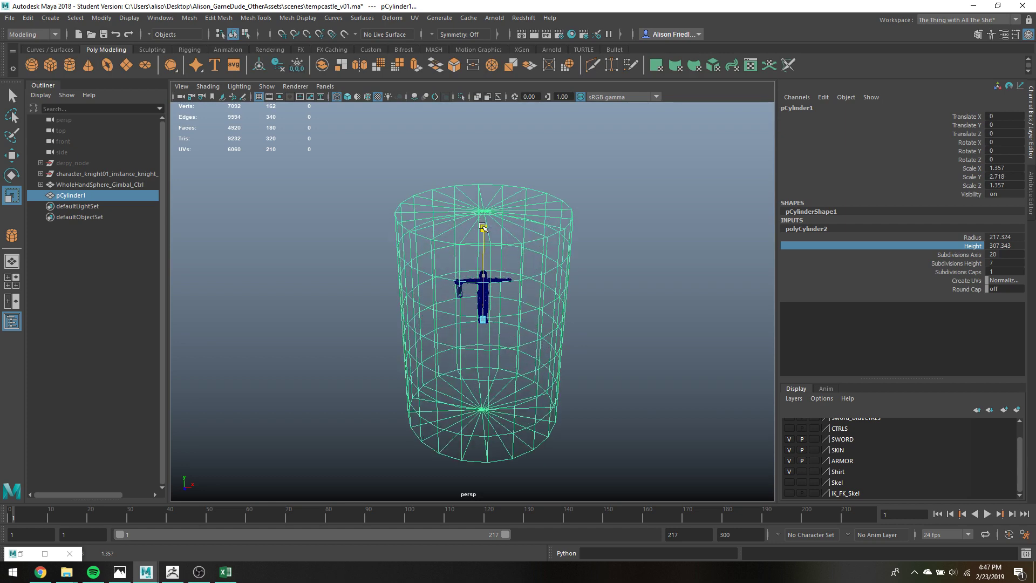
pyautogui.scroll(-2, 491, 253)
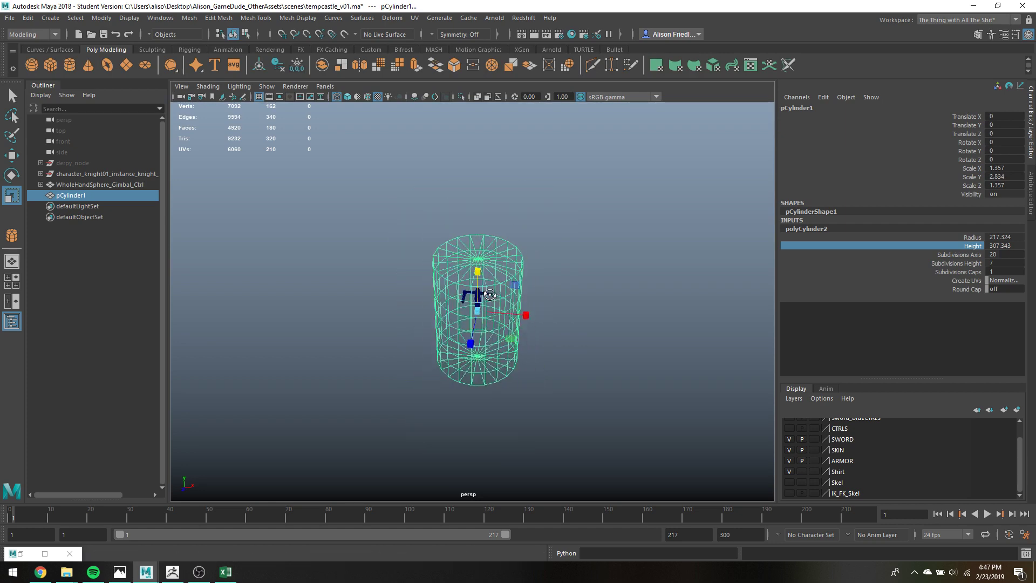
pyautogui.press('q')
pyautogui.scroll(3, 468, 264)
pyautogui.scroll(2, 468, 261)
pyautogui.press('w')
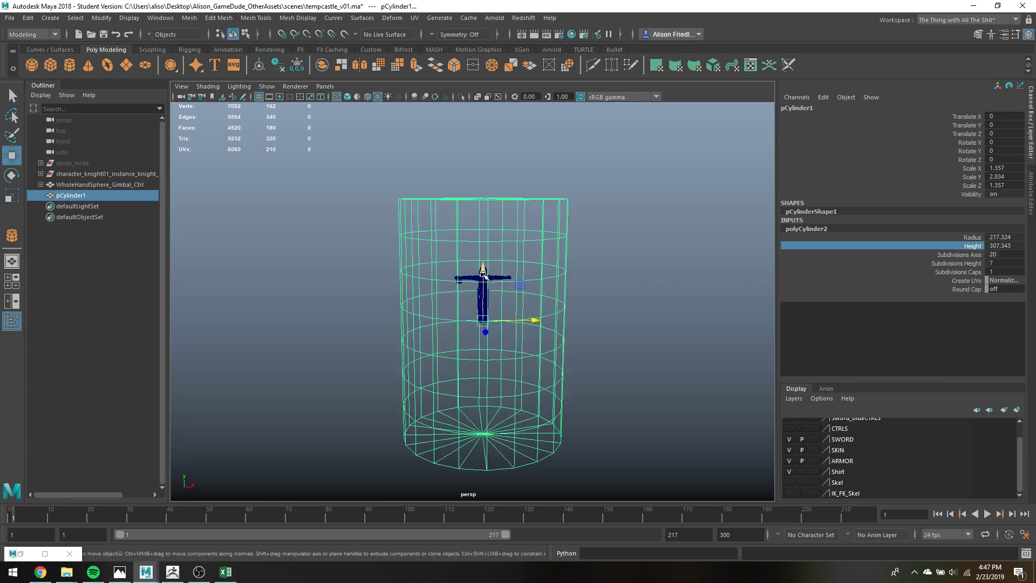
pyautogui.press('d')
pyautogui.press('v')
pyautogui.moveTo(483, 300); pyautogui.dragTo(509, 359)
pyautogui.moveTo(556, 327)
pyautogui.keyDown('alt'); pyautogui.mouseDown()
pyautogui.moveTo(539, 346)
pyautogui.moveTo(528, 339)
pyautogui.moveTo(556, 319)
pyautogui.mouseUp(); pyautogui.keyUp('alt')
pyautogui.hotkey('ctrl', 'z')
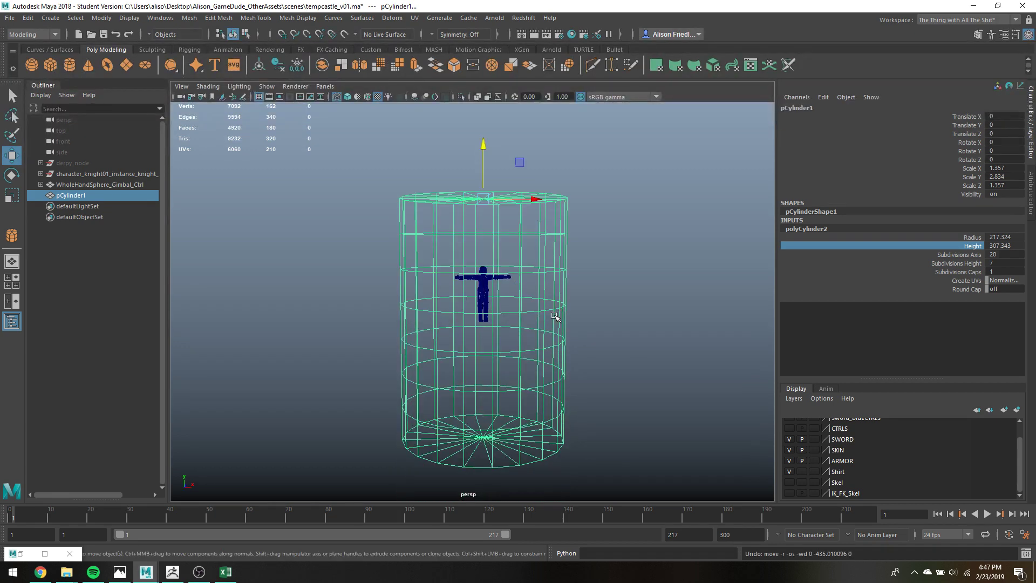
# Snap the cylinder's pivot to its bottom cap centre and raise the cylinder to a Translate Y of 436.275.
pyautogui.press('d')
pyautogui.press('v')
pyautogui.moveTo(484, 177); pyautogui.dragTo(492, 494)
pyautogui.press('v')
pyautogui.moveTo(484, 401); pyautogui.dragTo(488, 383)
pyautogui.scroll(-3, 545, 270)
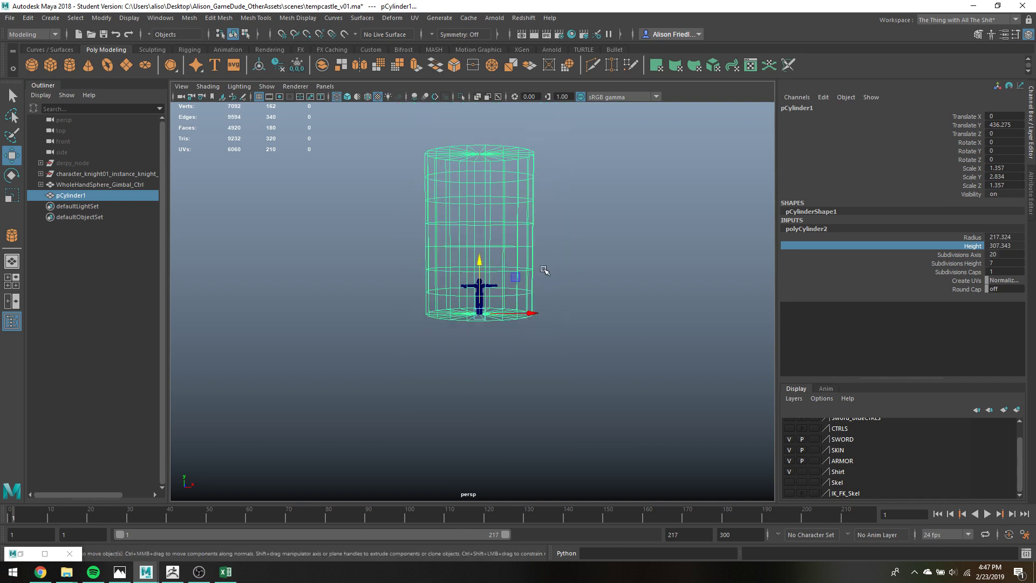
# Scale the cylinder's height down to a Scale Y of about 1.397 and display it shaded.
pyautogui.press('r')
pyautogui.moveTo(480, 264); pyautogui.dragTo(484, 287)
pyautogui.scroll(4, 483, 289)
pyautogui.press('5')
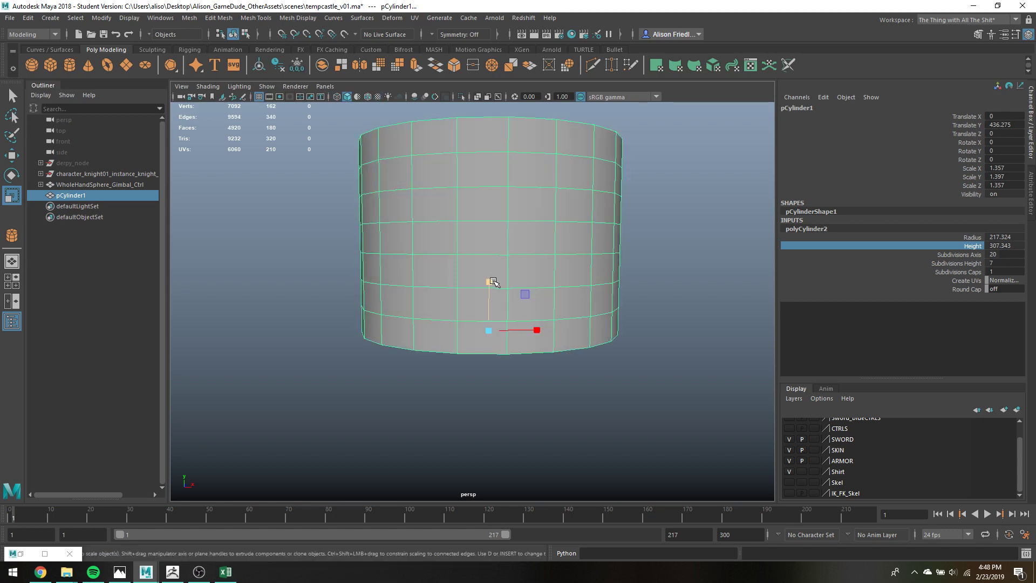
# Extrude only the cylinder's top cap faces straight up to a height of about 749 units.
pyautogui.scroll(-2, 487, 282)
pyautogui.keyDown('alt'); pyautogui.moveTo(459, 181); pyautogui.dragTo(467, 209); pyautogui.keyUp('alt')
pyautogui.rightClick(467, 208)
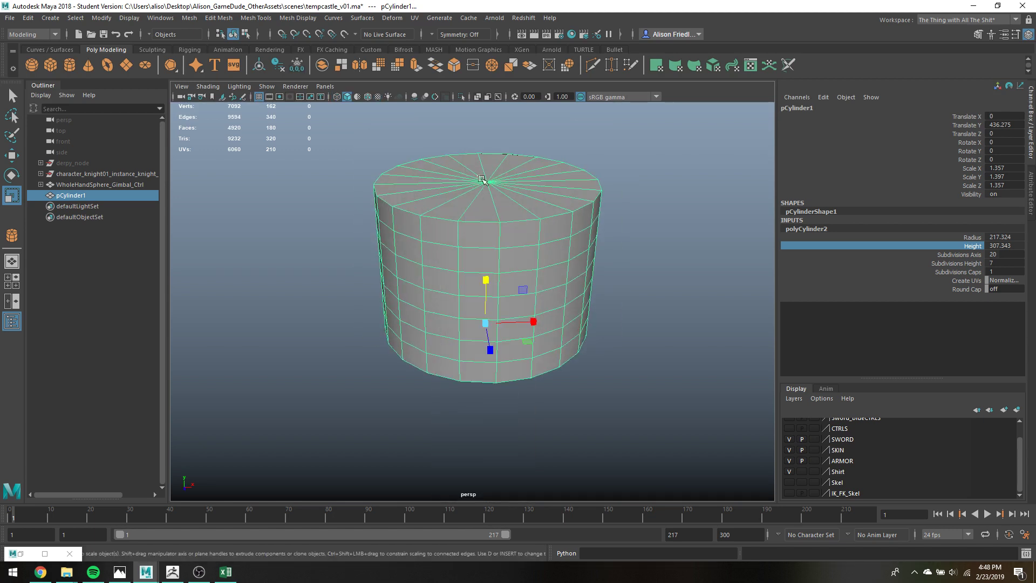
pyautogui.press('4')
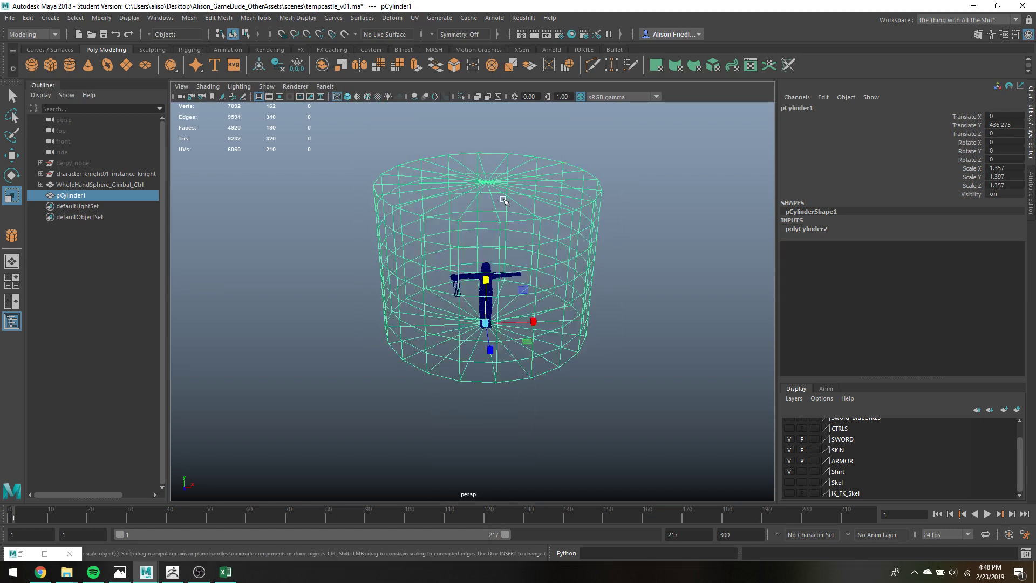
pyautogui.rightClick(484, 182)
pyautogui.rightClick(493, 185)
pyautogui.moveTo(496, 199); pyautogui.dragTo(494, 204, button='right')
pyautogui.moveTo(473, 175)
pyautogui.mouseDown()
pyautogui.moveTo(488, 198)
pyautogui.moveTo(485, 180)
pyautogui.mouseUp()
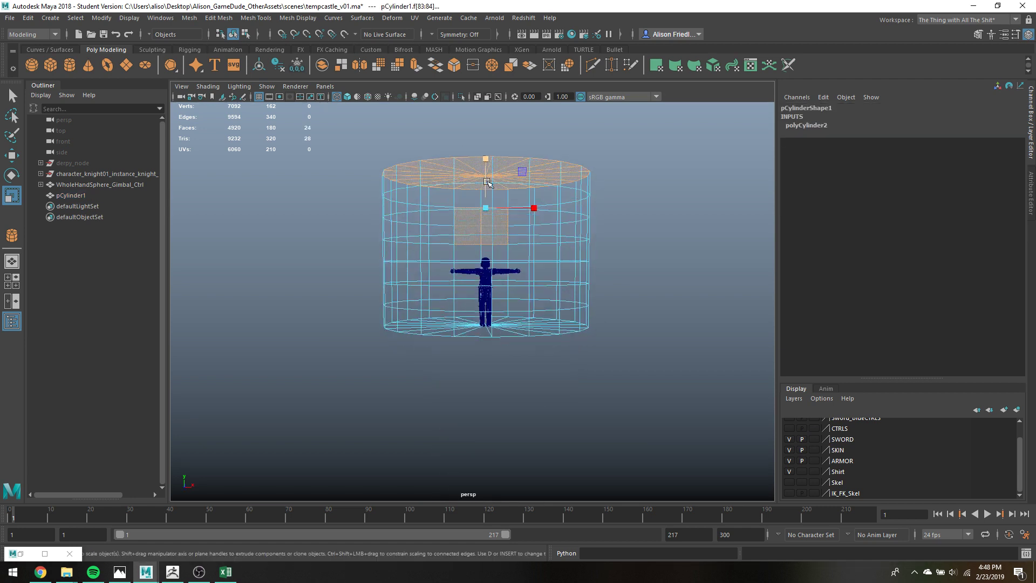
pyautogui.keyDown('ctrl'); pyautogui.moveTo(457, 223); pyautogui.dragTo(588, 306); pyautogui.keyUp('ctrl')
pyautogui.press('5')
pyautogui.keyDown('alt'); pyautogui.moveTo(500, 220); pyautogui.dragTo(502, 242); pyautogui.keyUp('alt')
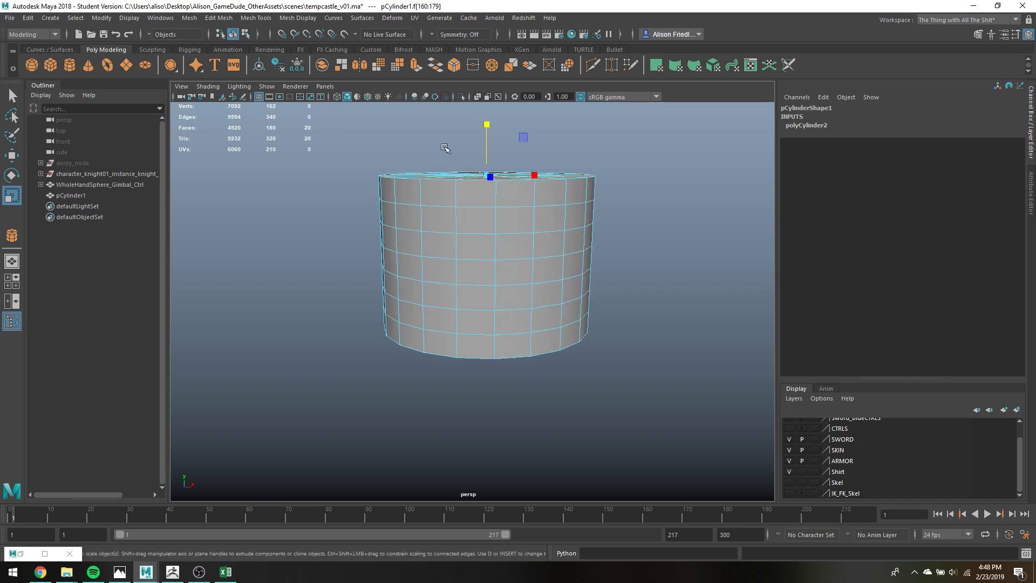
pyautogui.click(416, 72)
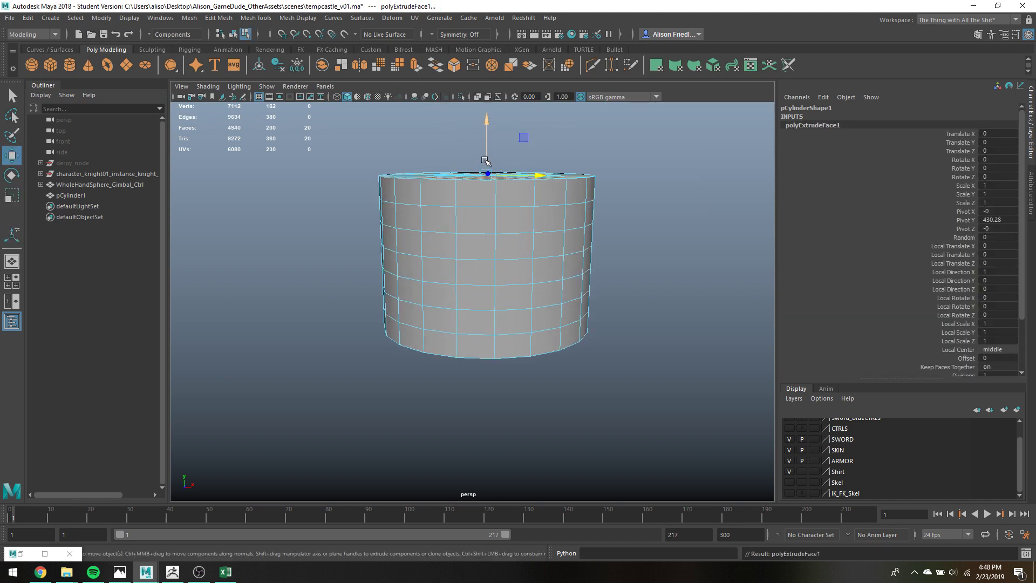
pyautogui.moveTo(488, 162); pyautogui.dragTo(477, 99)
pyautogui.keyDown('alt'); pyautogui.moveTo(486, 208); pyautogui.dragTo(483, 271); pyautogui.keyUp('alt')
# Extrude the top cap faces again and scale them inward to leave an outer ring of rim faces.
pyautogui.hotkey('ctrl', 'e')
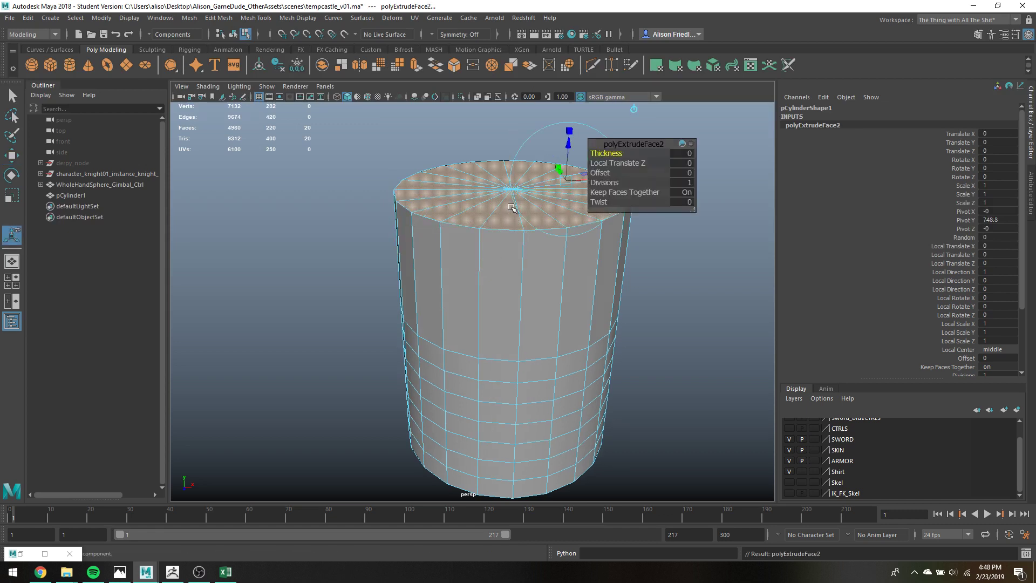
pyautogui.press('r')
pyautogui.moveTo(514, 191); pyautogui.dragTo(480, 199)
pyautogui.press('q')
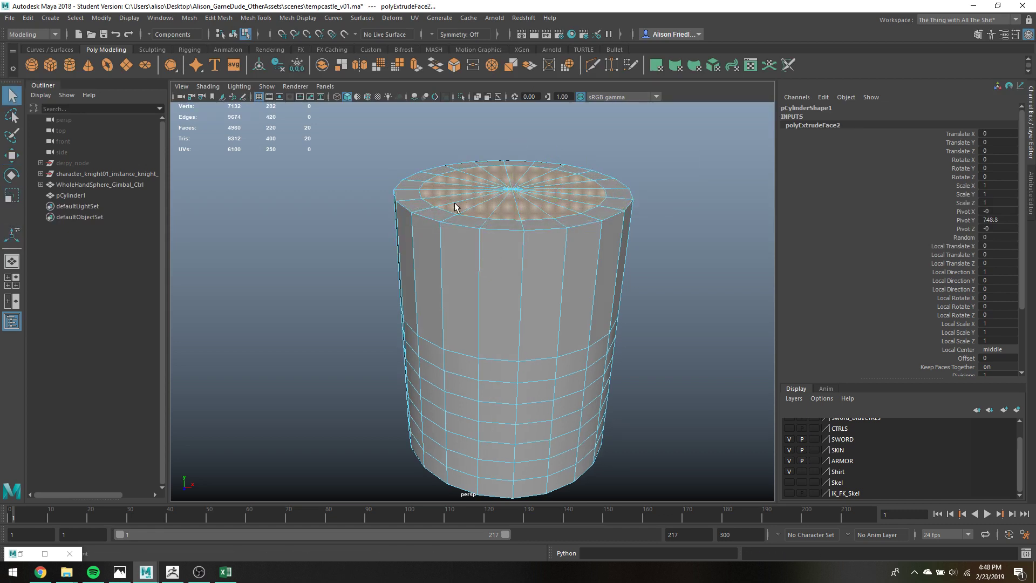
# Extrude every other face of the rim ring upward to form ten battlements, and return to object mode.
pyautogui.click(436, 216)
pyautogui.click(501, 224)
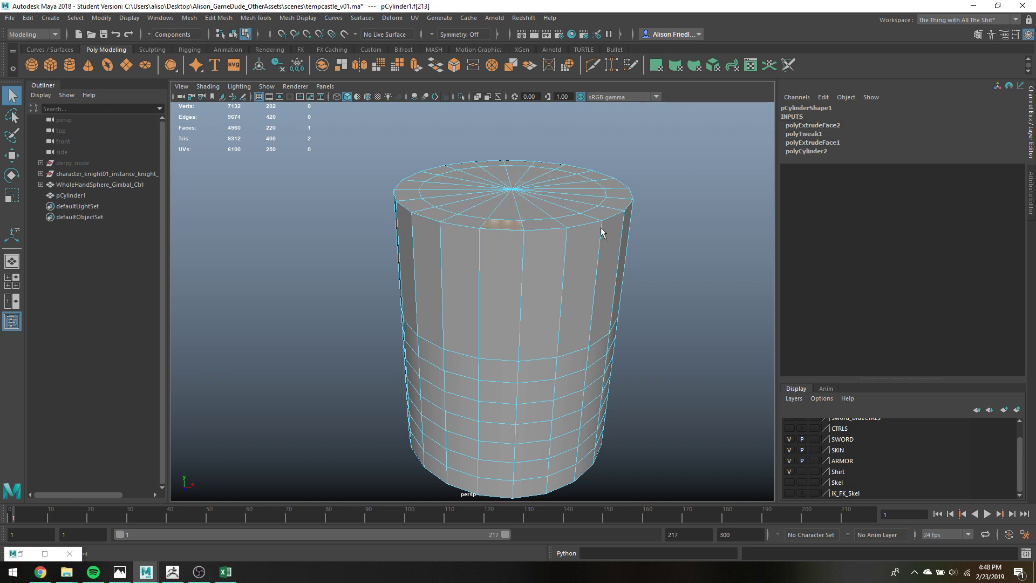
pyautogui.keyDown('shift'); pyautogui.click(572, 224); pyautogui.keyUp('shift')
pyautogui.keyDown('shift'); pyautogui.click(619, 203); pyautogui.keyUp('shift')
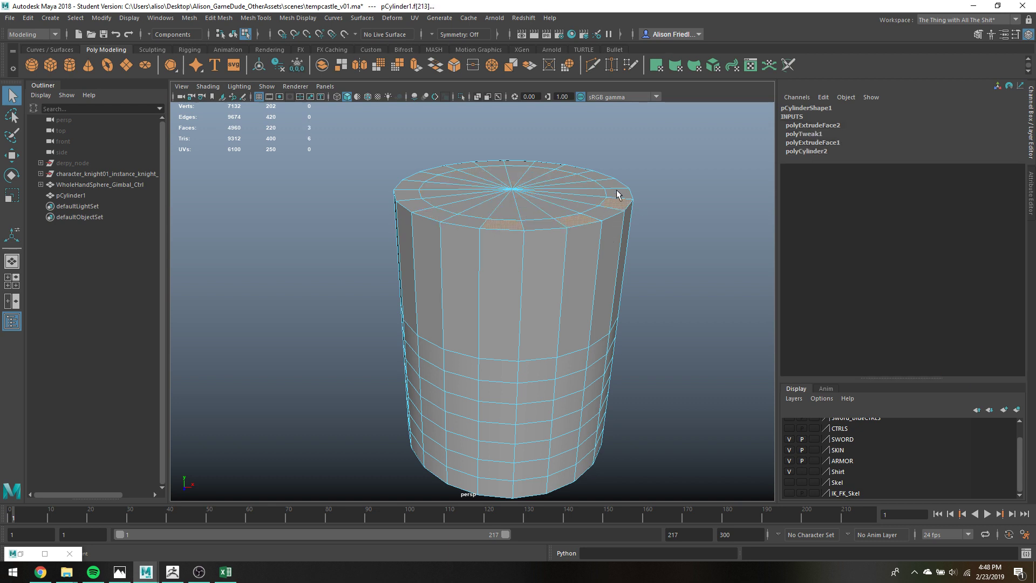
pyautogui.keyDown('shift'); pyautogui.click(573, 171); pyautogui.keyUp('shift')
pyautogui.keyDown('shift'); pyautogui.click(422, 181); pyautogui.keyUp('shift')
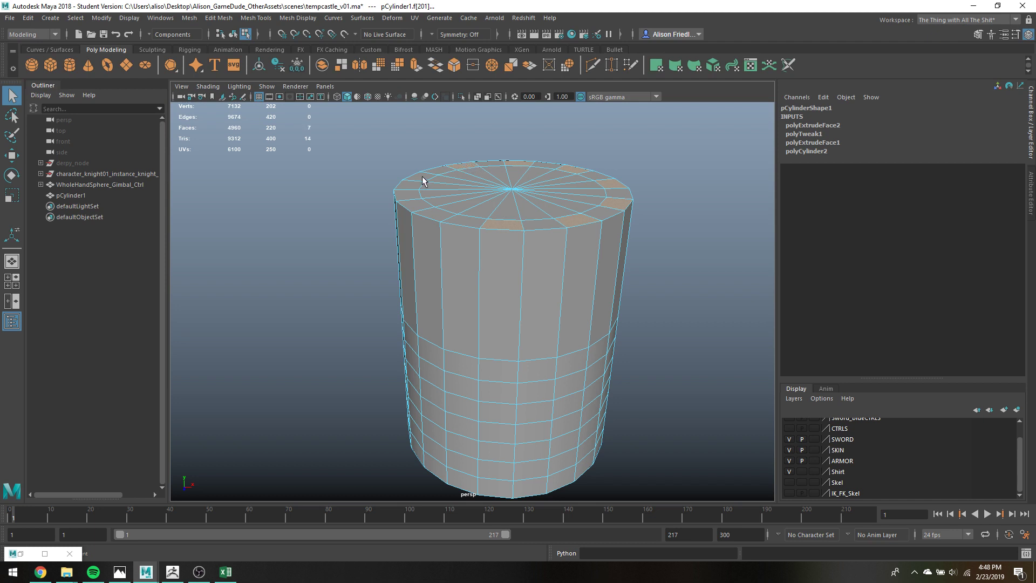
pyautogui.keyDown('shift'); pyautogui.click(439, 220); pyautogui.keyUp('shift')
pyautogui.hotkey('ctrl', 'e')
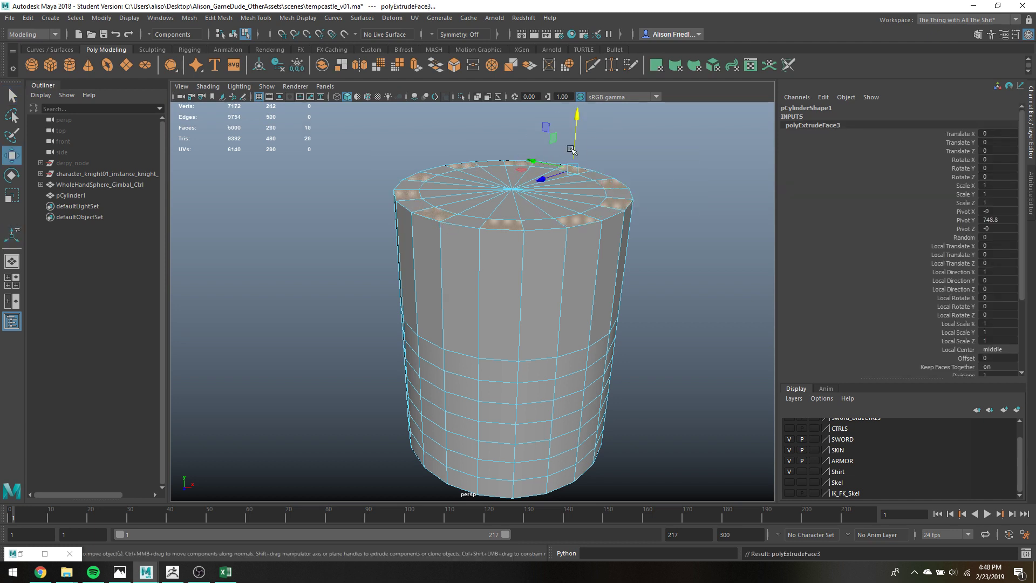
pyautogui.moveTo(573, 150); pyautogui.dragTo(573, 124)
pyautogui.press('q')
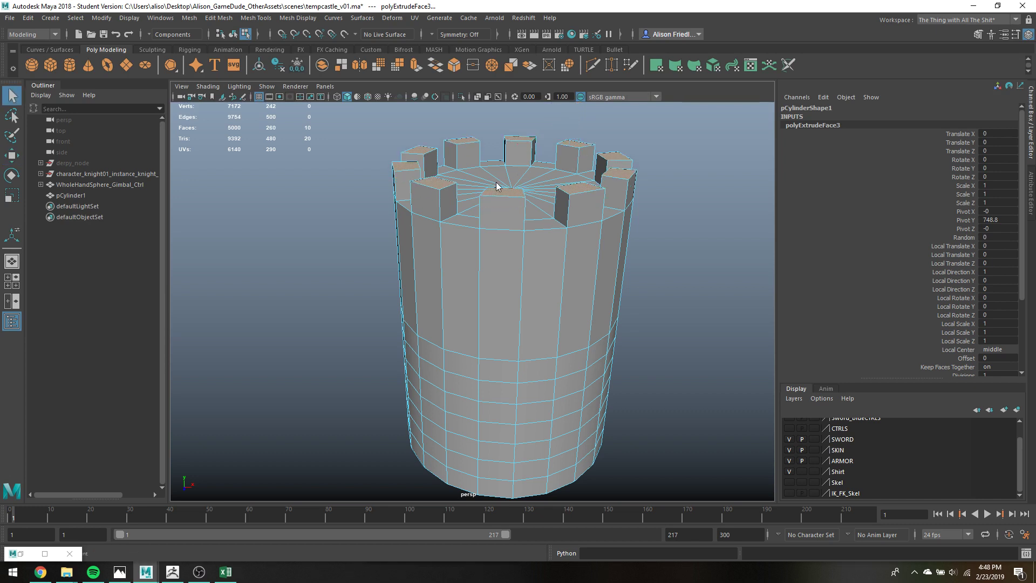
pyautogui.moveTo(497, 186); pyautogui.dragTo(550, 168, button='right')
# Insert a horizontal edge loop around the tall upper wall section, somewhat below the battlements.
pyautogui.keyDown('alt'); pyautogui.moveTo(456, 326); pyautogui.dragTo(487, 310); pyautogui.keyUp('alt')
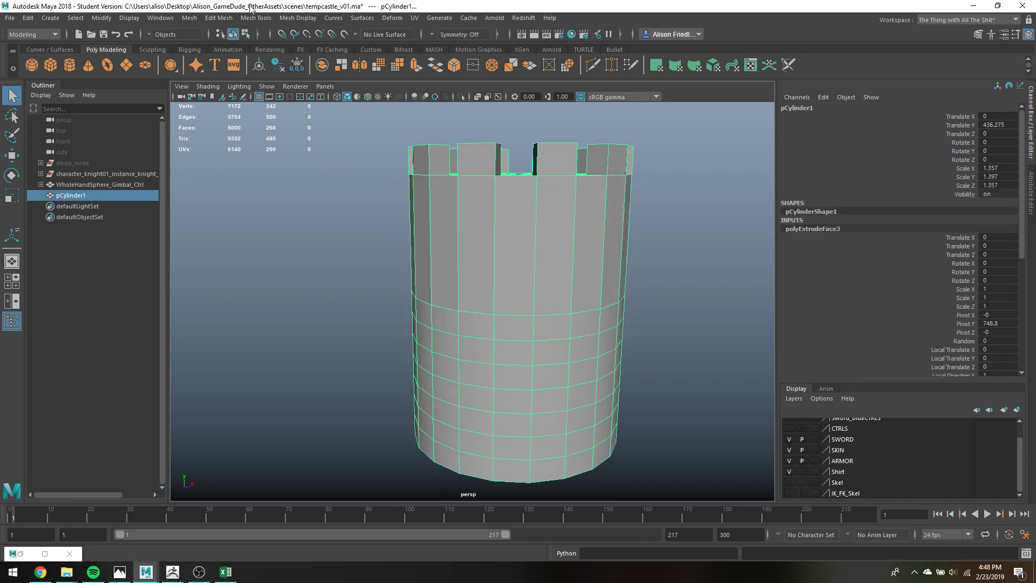
pyautogui.click(255, 18)
pyautogui.click(289, 95)
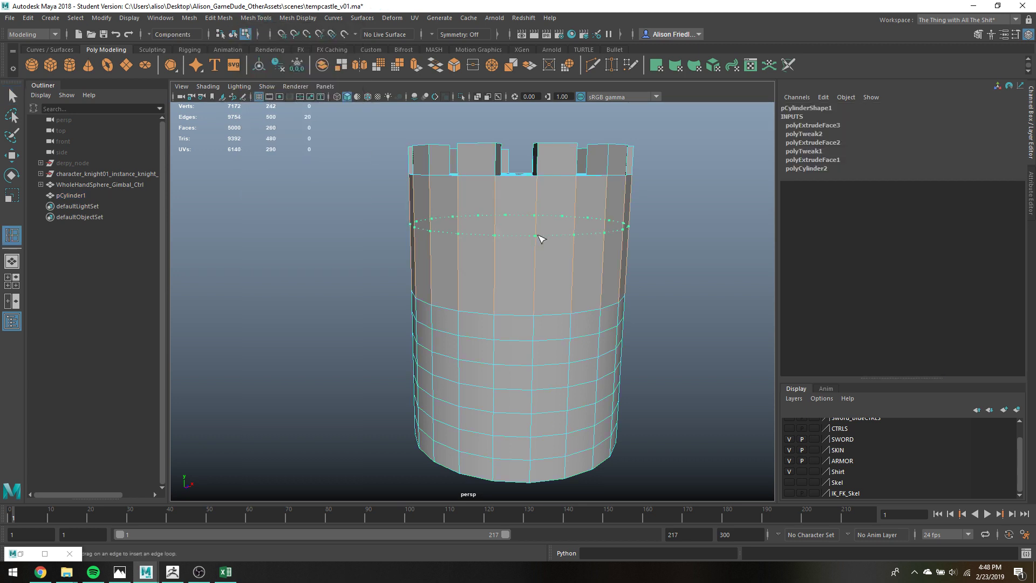
pyautogui.click(540, 238)
pyautogui.press('q')
pyautogui.moveTo(538, 246); pyautogui.dragTo(534, 275, button='right')
pyautogui.moveTo(550, 225); pyautogui.dragTo(576, 215, button='right')
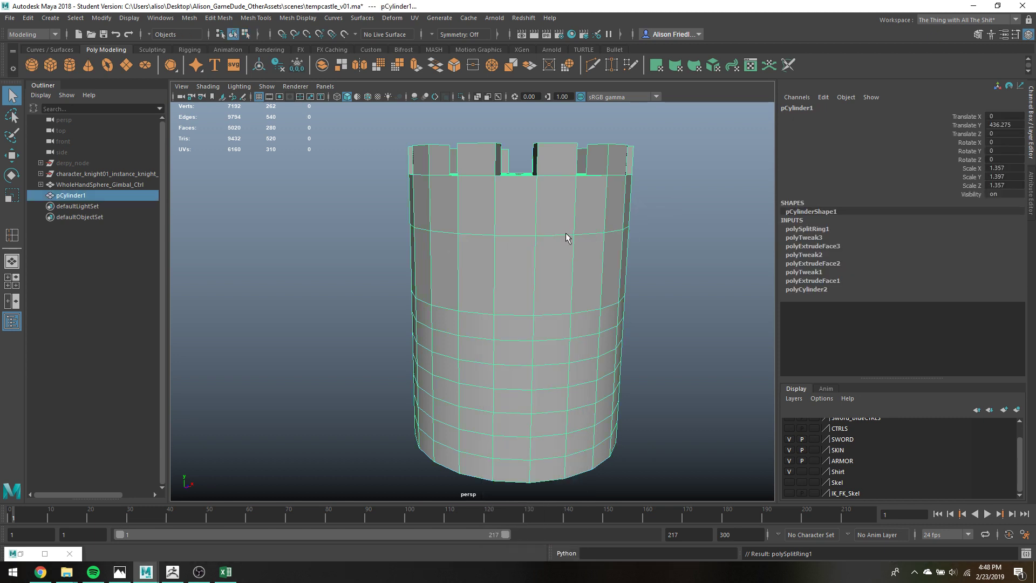
# Duplicate the tower and move the copy along Z to a Translate Z of about 2320.
pyautogui.scroll(-5, 565, 237)
pyautogui.keyDown('alt'); pyautogui.moveTo(555, 272); pyautogui.dragTo(261, 417); pyautogui.keyUp('alt')
pyautogui.hotkey('ctrl', 'd')
pyautogui.press('w')
pyautogui.scroll(-4, 438, 341)
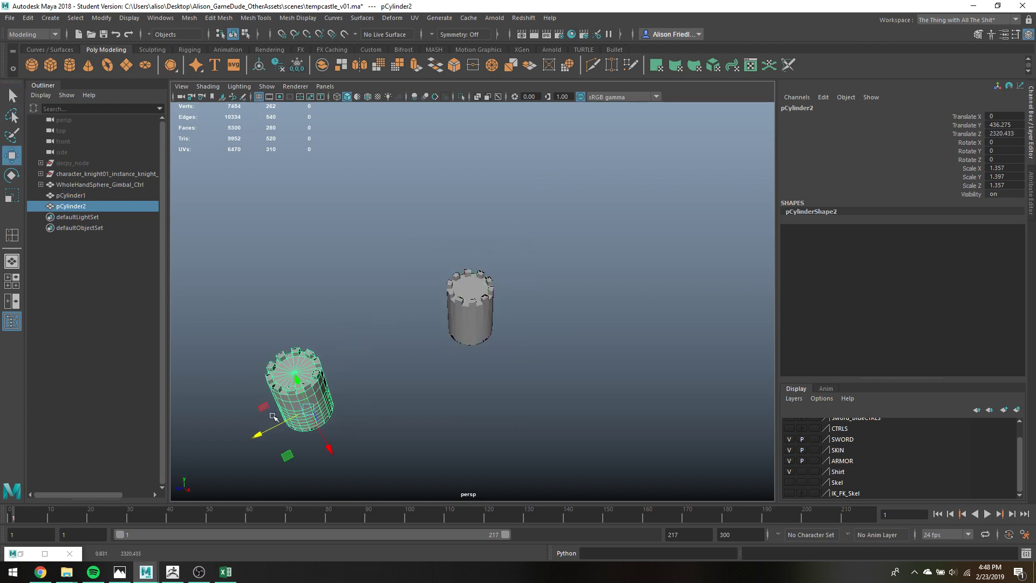
# Duplicate both towers together and move the copies along X to lay out four corner towers.
pyautogui.keyDown('ctrl'); pyautogui.click(81, 196); pyautogui.keyUp('ctrl')
pyautogui.hotkey('ctrl', 'd')
pyautogui.moveTo(504, 366); pyautogui.dragTo(528, 346)
# Select the two towers farthest along Z and adjust their Z distance from the other pair.
pyautogui.press('q')
pyautogui.moveTo(301, 373); pyautogui.dragTo(564, 492)
pyautogui.press('w')
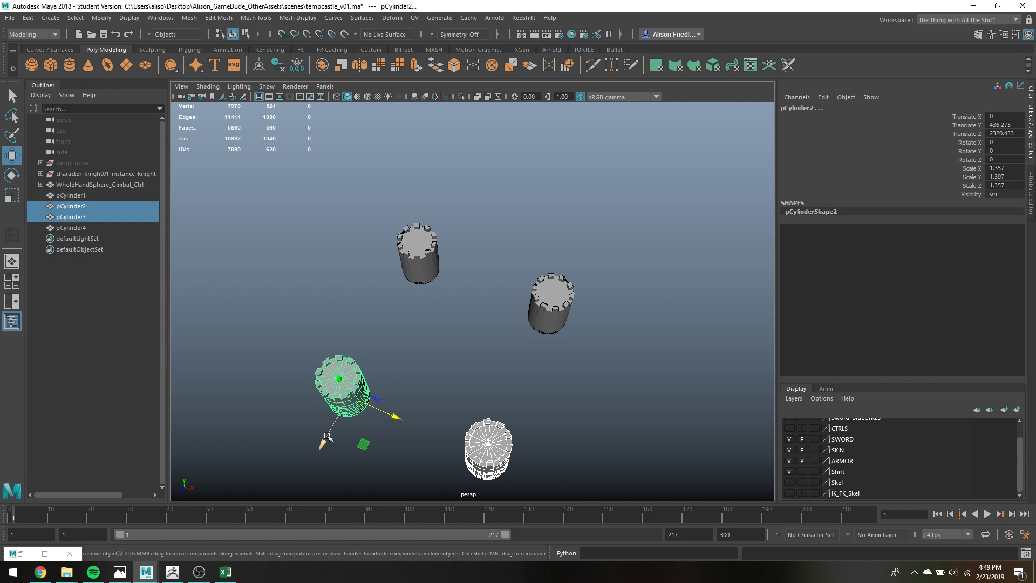
pyautogui.moveTo(324, 444); pyautogui.dragTo(333, 431)
pyautogui.moveTo(455, 383)
pyautogui.keyDown('alt'); pyautogui.mouseDown()
pyautogui.moveTo(500, 397)
pyautogui.moveTo(483, 398)
pyautogui.moveTo(472, 370)
pyautogui.mouseUp(); pyautogui.keyUp('alt')
# Examine the original tower's size against the character inside it, using wireframe display.
pyautogui.press('q')
pyautogui.scroll(5, 450, 259)
pyautogui.keyDown('alt'); pyautogui.moveTo(367, 318); pyautogui.dragTo(344, 267); pyautogui.keyUp('alt')
pyautogui.click(296, 204)
pyautogui.moveTo(297, 205)
pyautogui.keyDown('alt'); pyautogui.mouseDown(button='middle')
pyautogui.moveTo(411, 309)
pyautogui.moveTo(465, 333)
pyautogui.mouseUp(button='middle'); pyautogui.keyUp('alt')
pyautogui.press('4')
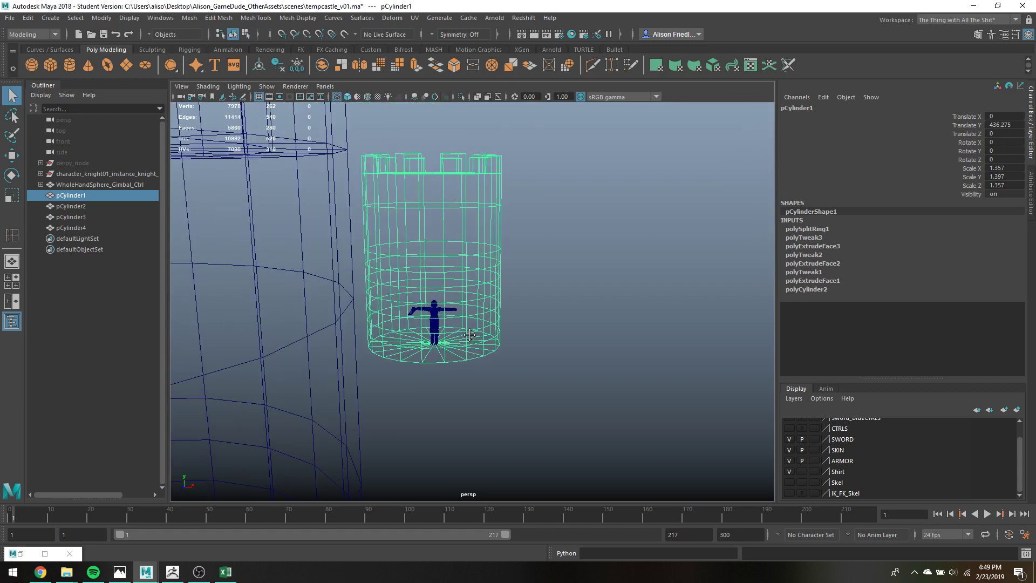
pyautogui.scroll(-3, 466, 332)
pyautogui.keyDown('alt'); pyautogui.moveTo(465, 332); pyautogui.dragTo(424, 339); pyautogui.keyUp('alt')
pyautogui.press('5')
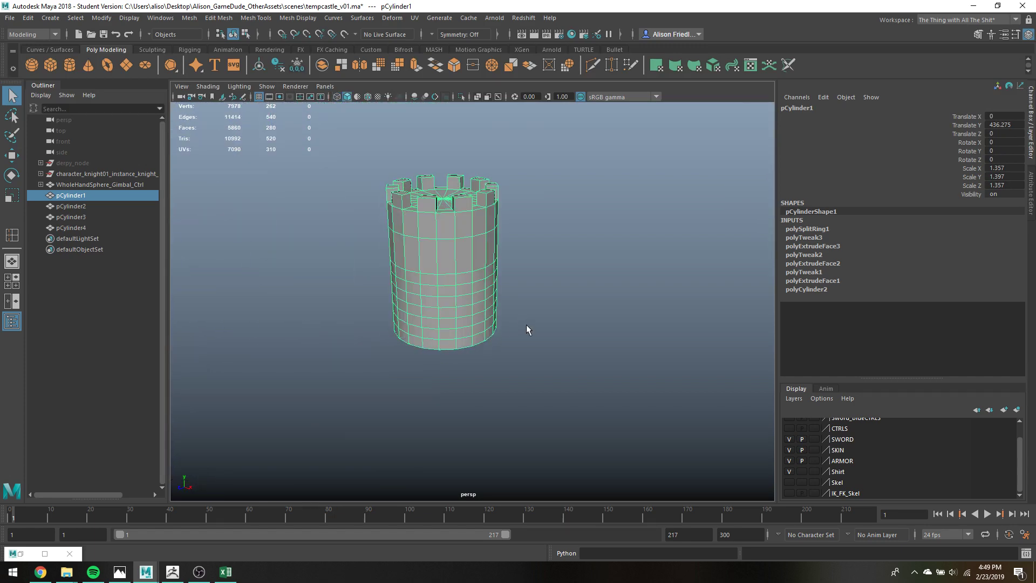
# Cut an opening three faces wide and seven faces high in the lower wall of the original tower by deleting three adjacent face columns.
pyautogui.scroll(2, 471, 303)
pyautogui.keyDown('alt'); pyautogui.moveTo(422, 257); pyautogui.dragTo(418, 231); pyautogui.keyUp('alt')
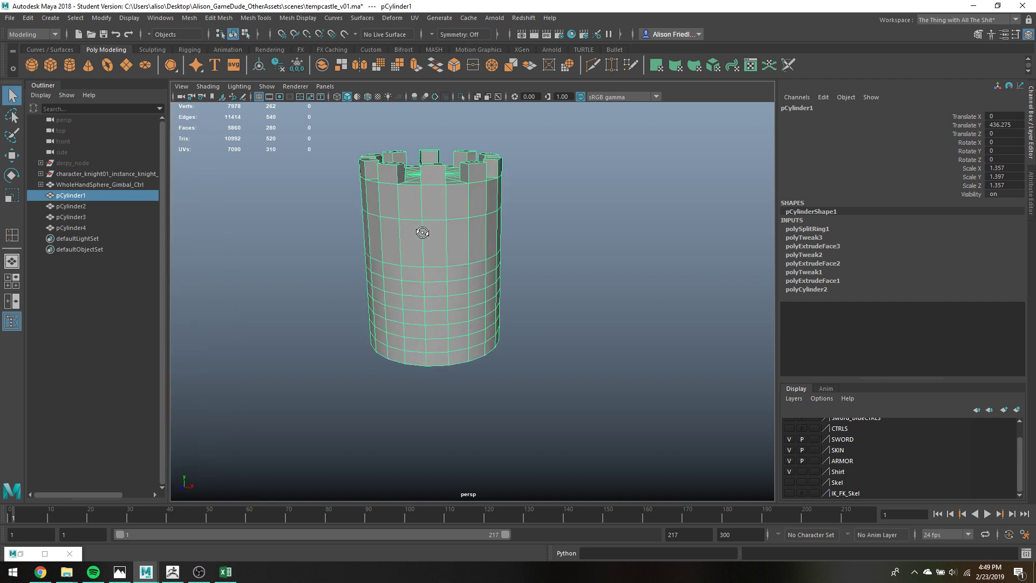
pyautogui.moveTo(406, 289); pyautogui.dragTo(404, 309, button='right')
pyautogui.click(393, 273)
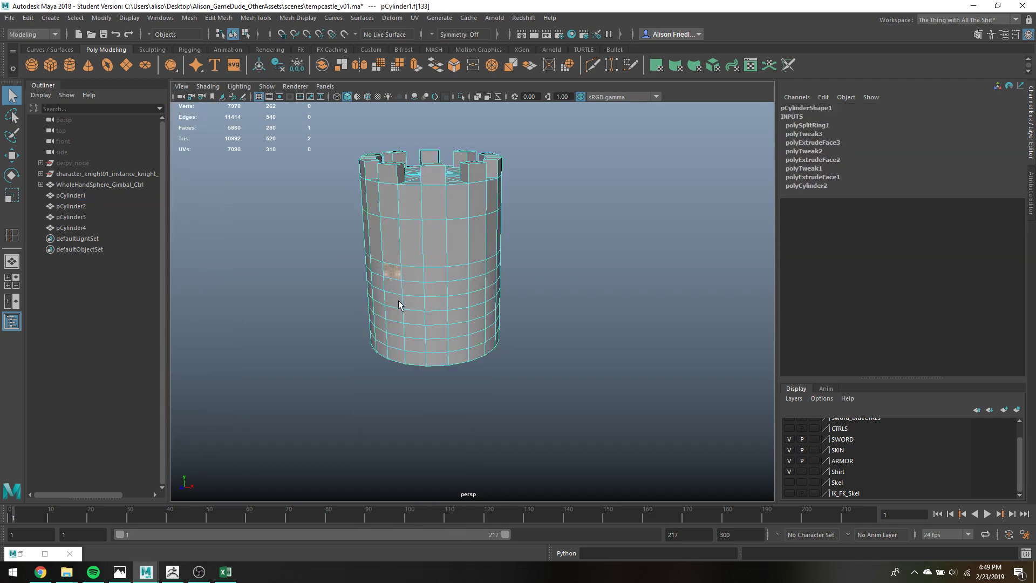
pyautogui.keyDown('shift'); pyautogui.doubleClick(396, 355); pyautogui.keyUp('shift')
pyautogui.press('Delete')
pyautogui.click(441, 274)
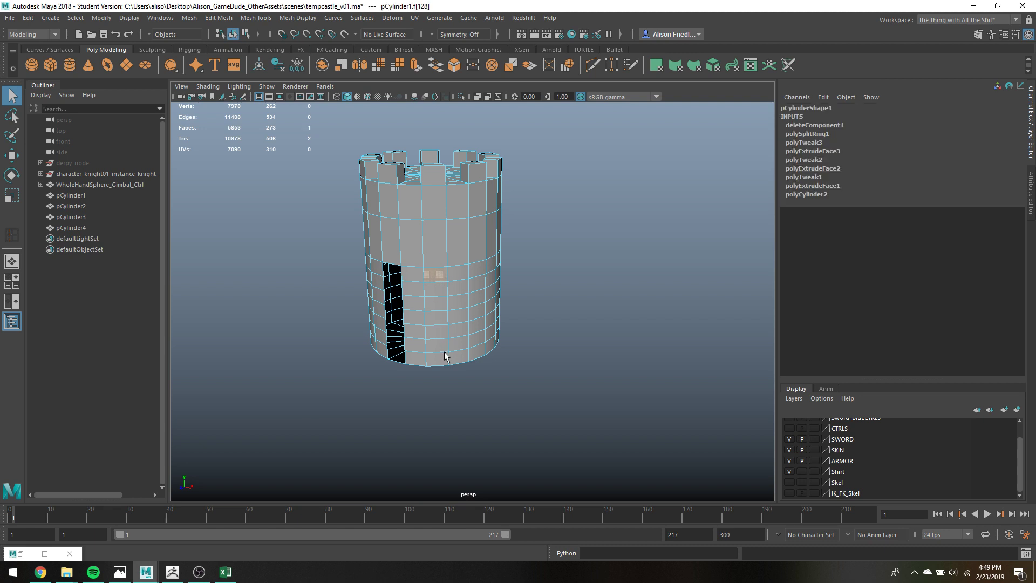
pyautogui.press('Delete')
pyautogui.click(416, 277)
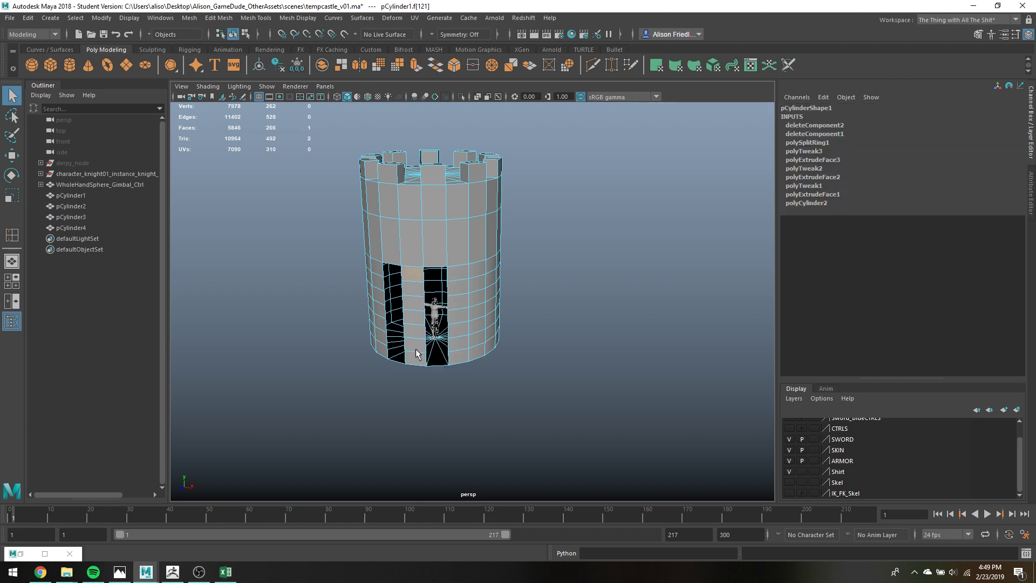
pyautogui.press('Delete')
# Delete a block three faces wide and seven faces high from the adjacent side of the original tower, leaving one column between openings.
pyautogui.keyDown('alt'); pyautogui.moveTo(474, 301); pyautogui.dragTo(426, 302); pyautogui.keyUp('alt')
pyautogui.click(455, 281)
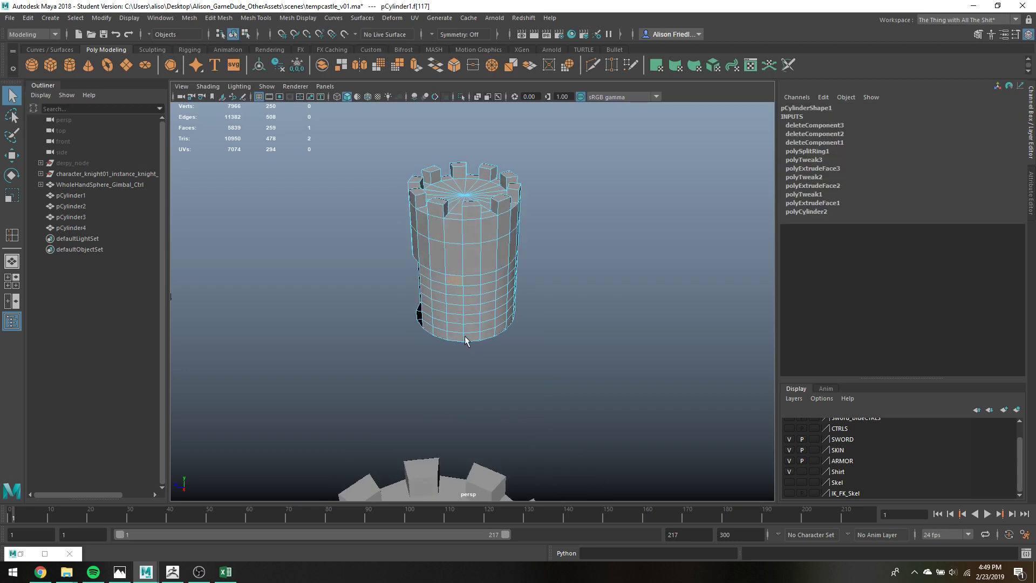
pyautogui.keyDown('shift'); pyautogui.doubleClick(479, 281); pyautogui.keyUp('shift')
pyautogui.keyDown('shift'); pyautogui.doubleClick(491, 336); pyautogui.keyUp('shift')
pyautogui.keyDown('alt'); pyautogui.moveTo(491, 336); pyautogui.dragTo(497, 350); pyautogui.keyUp('alt')
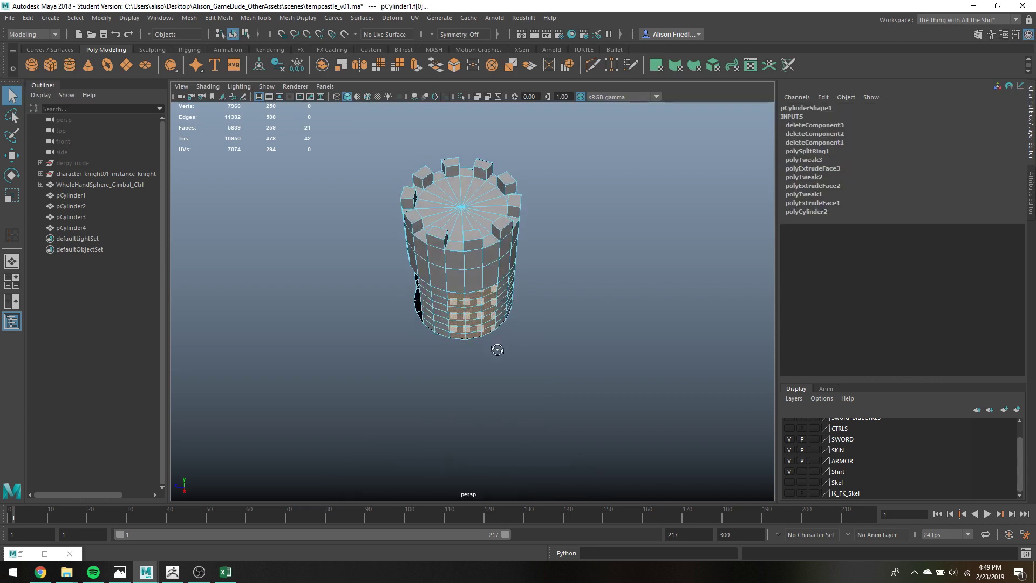
pyautogui.keyDown('ctrl'); pyautogui.moveTo(490, 281); pyautogui.dragTo(535, 378); pyautogui.keyUp('ctrl')
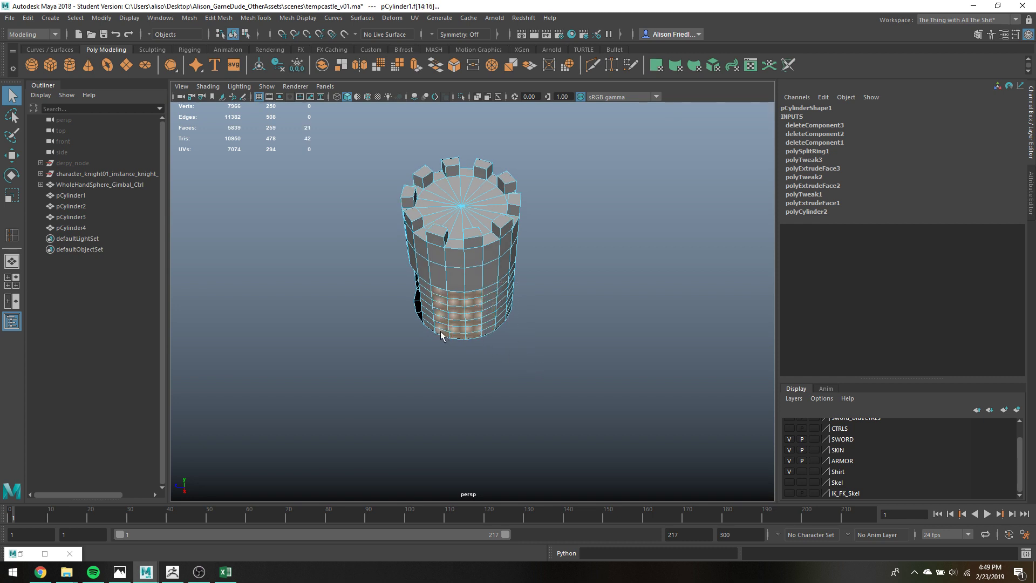
pyautogui.press('Delete')
pyautogui.keyDown('alt'); pyautogui.moveTo(441, 333); pyautogui.dragTo(600, 342); pyautogui.keyUp('alt')
pyautogui.press('space')
pyautogui.press('space')
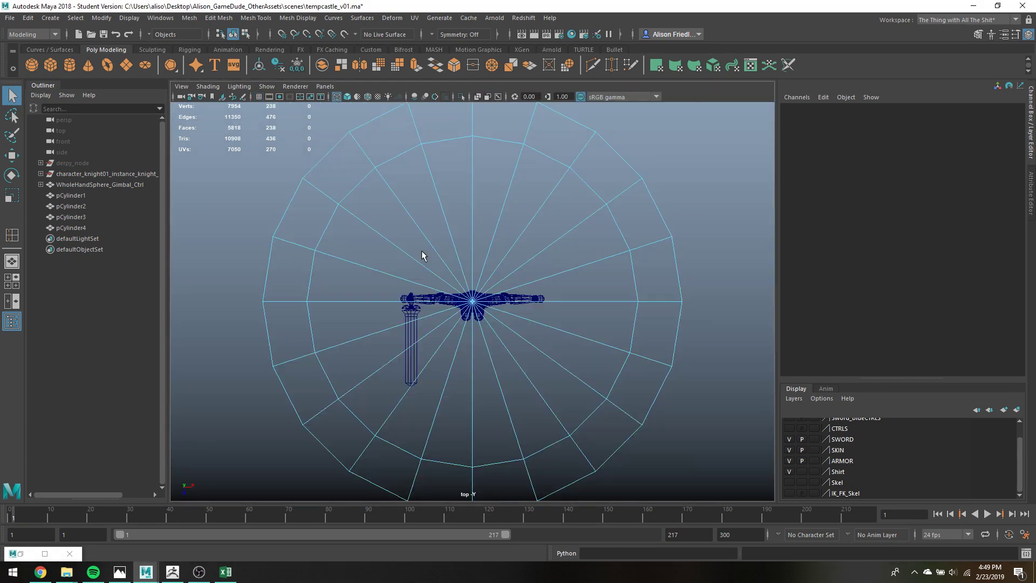
pyautogui.press('space')
pyautogui.press('space')
# Delete a lower-wall block three faces wide and seven faces high from the tower offset along X from the original.
pyautogui.click(720, 313)
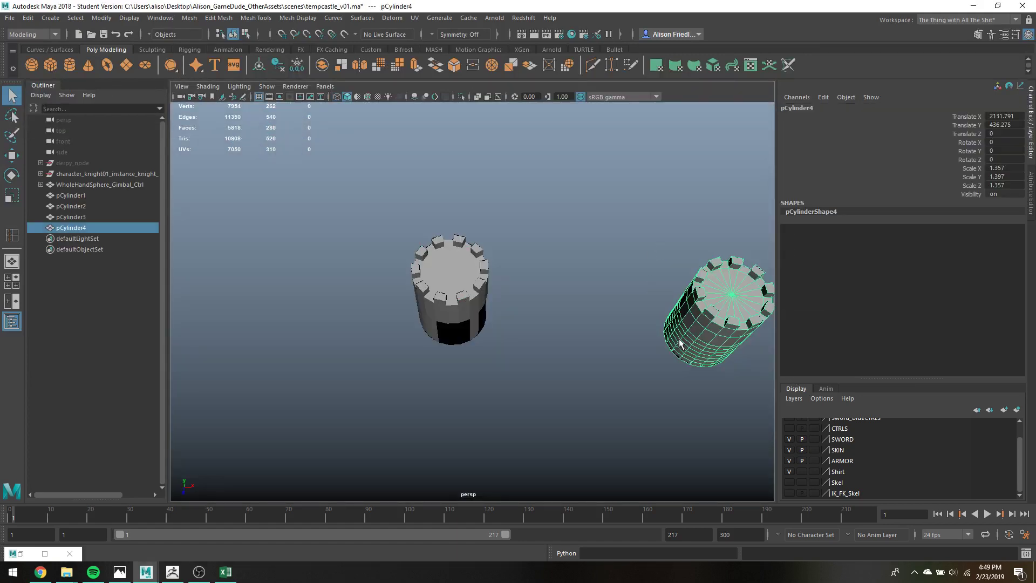
pyautogui.press('f')
pyautogui.keyDown('alt'); pyautogui.moveTo(458, 253); pyautogui.dragTo(512, 259); pyautogui.keyUp('alt')
pyautogui.moveTo(447, 257); pyautogui.dragTo(449, 273, button='right')
pyautogui.keyDown('alt'); pyautogui.moveTo(416, 266); pyautogui.dragTo(443, 264); pyautogui.keyUp('alt')
pyautogui.click(441, 262)
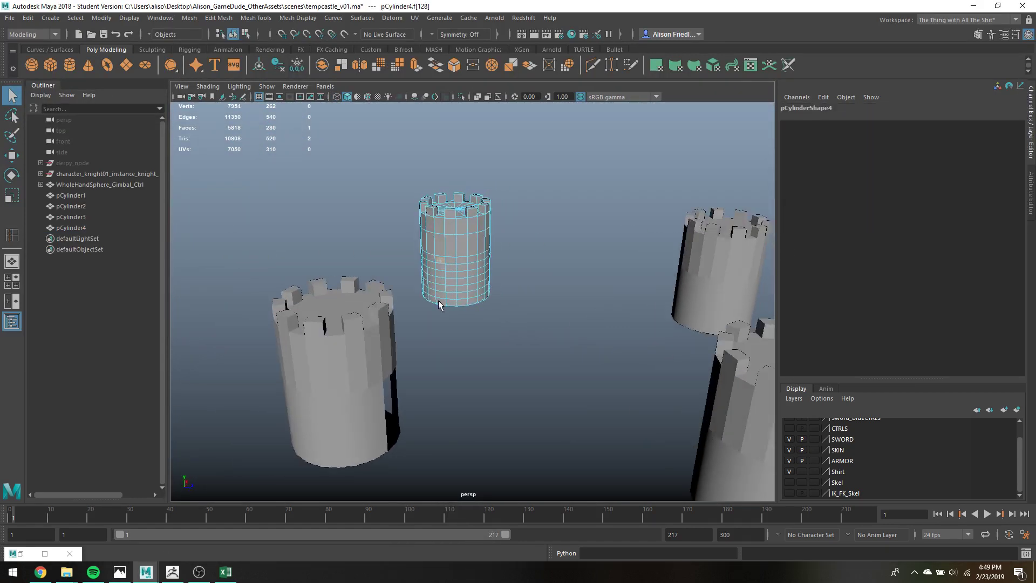
pyautogui.keyDown('shift'); pyautogui.doubleClick(461, 301); pyautogui.keyUp('shift')
pyautogui.moveTo(464, 258)
pyautogui.keyDown('alt'); pyautogui.mouseDown()
pyautogui.moveTo(435, 287)
pyautogui.moveTo(456, 274)
pyautogui.mouseUp(); pyautogui.keyUp('alt')
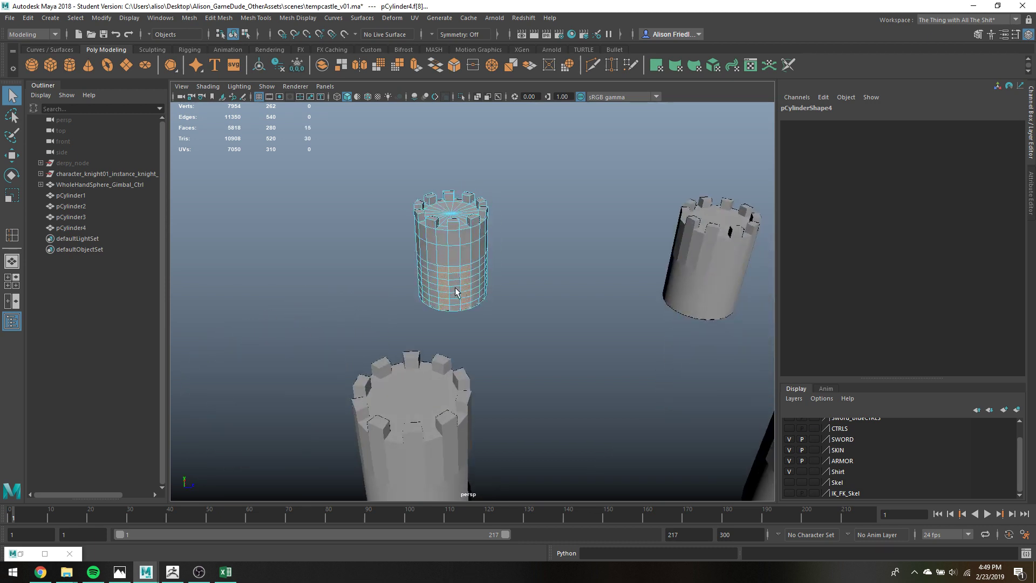
pyautogui.press('Delete')
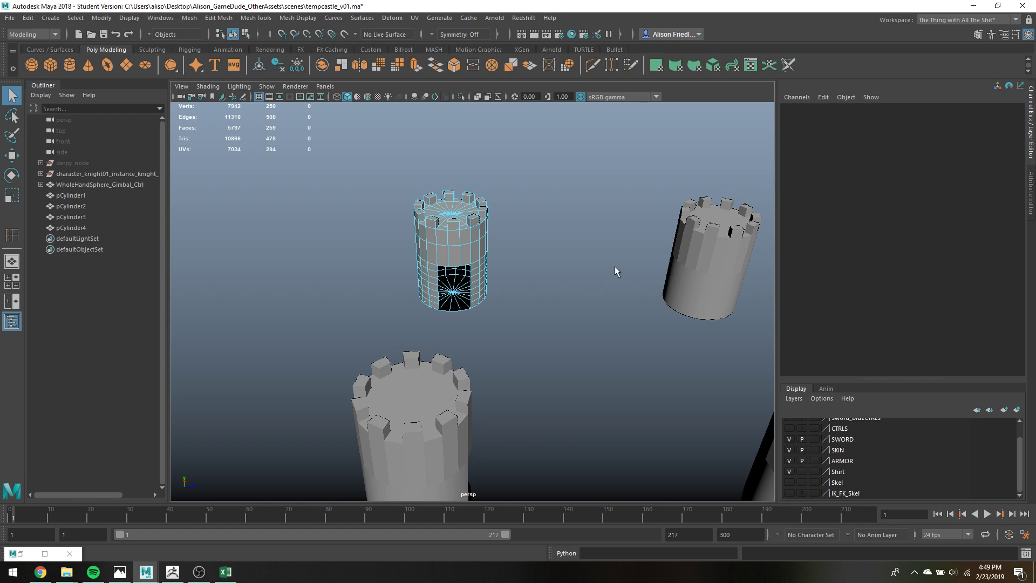
# Cut a second opening of three by seven faces in the adjacent side of the same copied tower, leaving one column between.
pyautogui.keyDown('alt'); pyautogui.moveTo(614, 266); pyautogui.dragTo(482, 276); pyautogui.keyUp('alt')
pyautogui.click(474, 270)
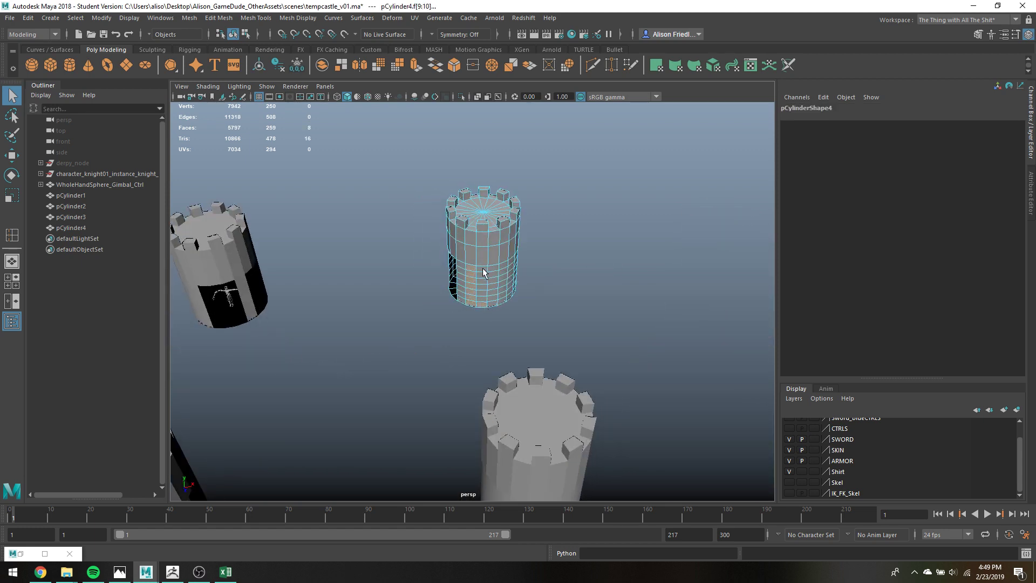
pyautogui.keyDown('shift'); pyautogui.doubleClick(492, 302); pyautogui.keyUp('shift')
pyautogui.press('Delete')
# Select the two cut towers together with the enclosed knight meshes and combine them into one mesh.
pyautogui.moveTo(480, 231); pyautogui.dragTo(500, 218, button='right')
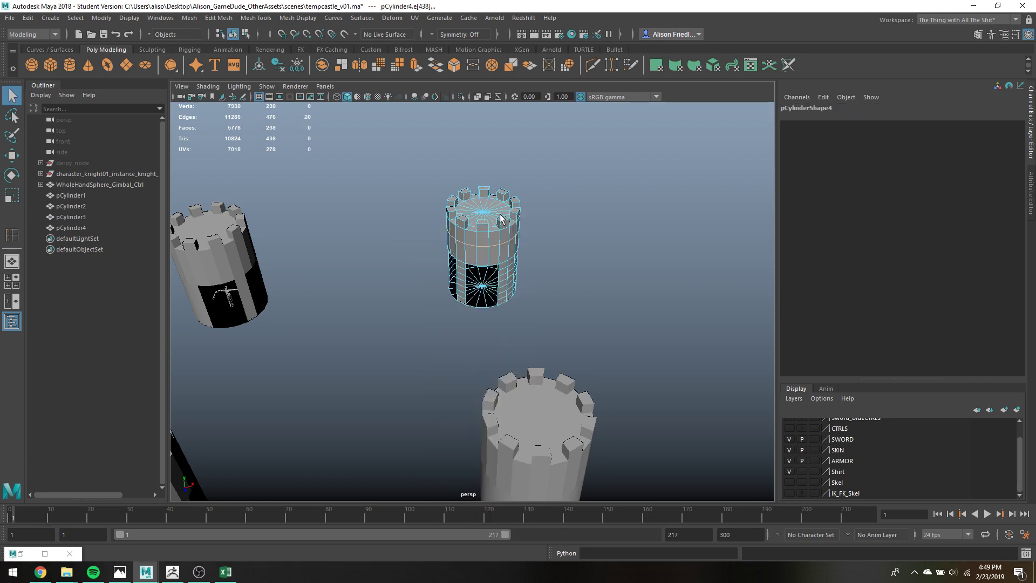
pyautogui.press('F8')
pyautogui.moveTo(230, 220); pyautogui.dragTo(571, 331)
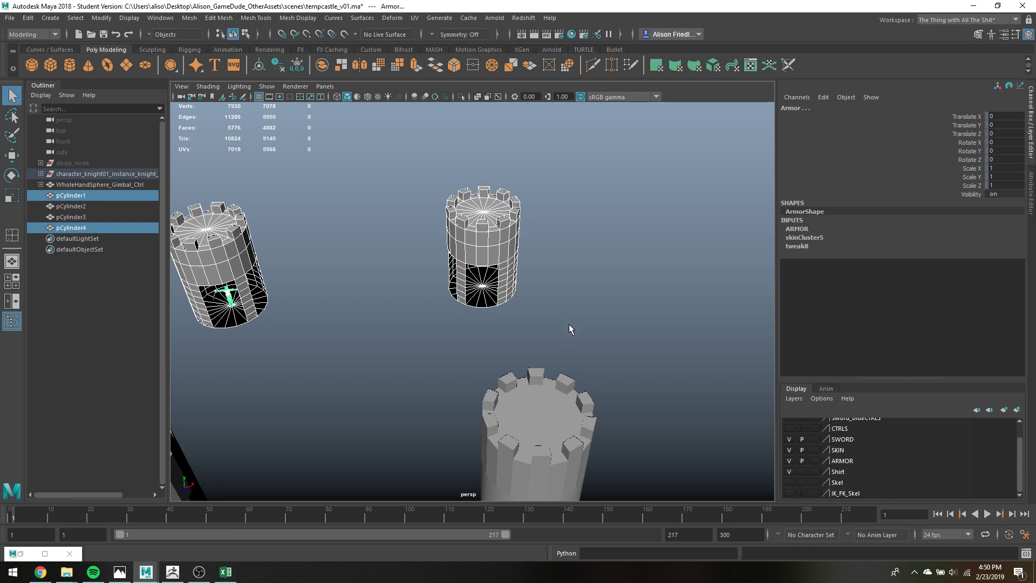
pyautogui.click(192, 18)
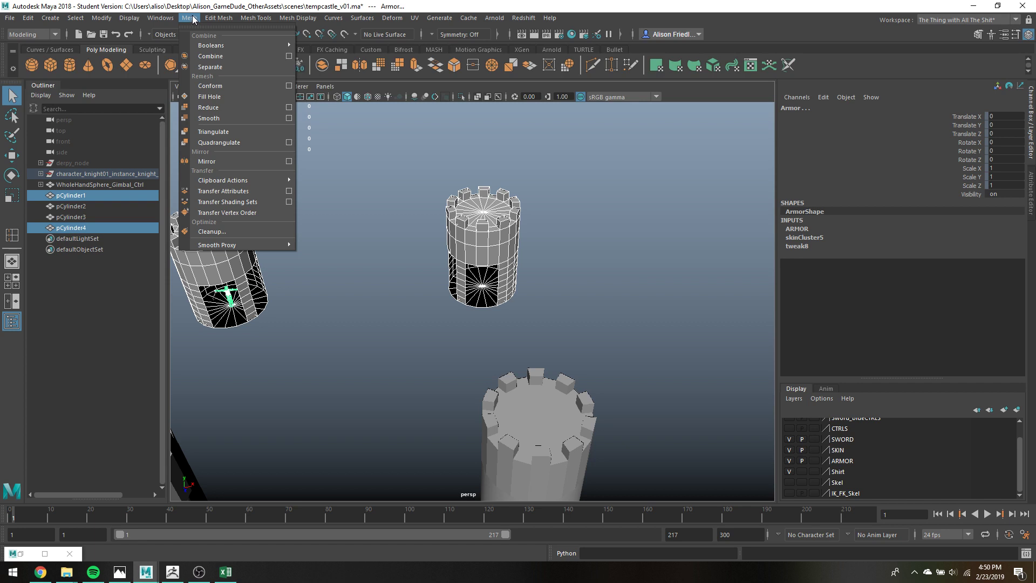
pyautogui.click(190, 17)
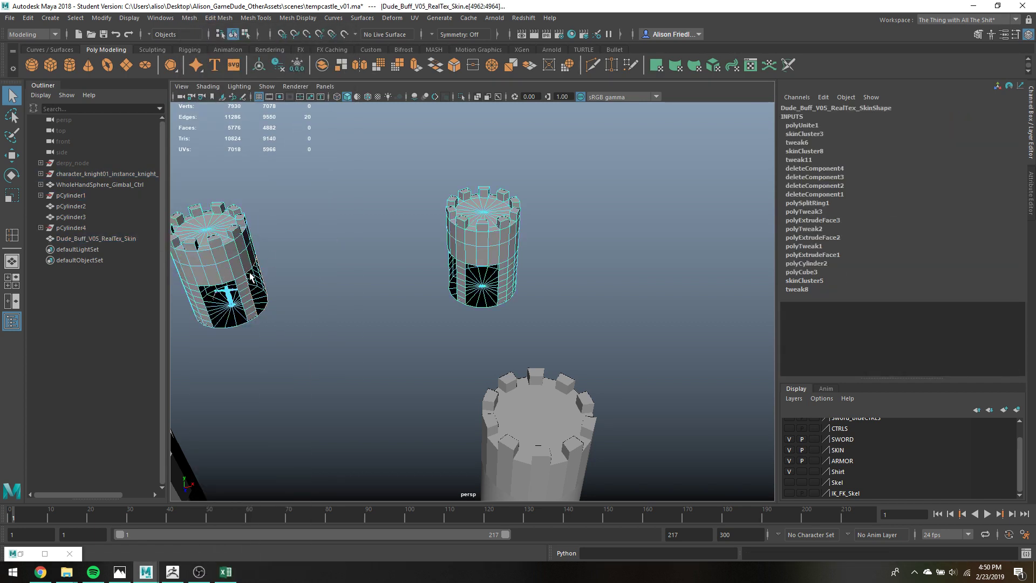
# Try to bridge the border edges of the openings between the two combined towers.
pyautogui.keyDown('alt'); pyautogui.moveTo(250, 276); pyautogui.dragTo(329, 218); pyautogui.keyUp('alt')
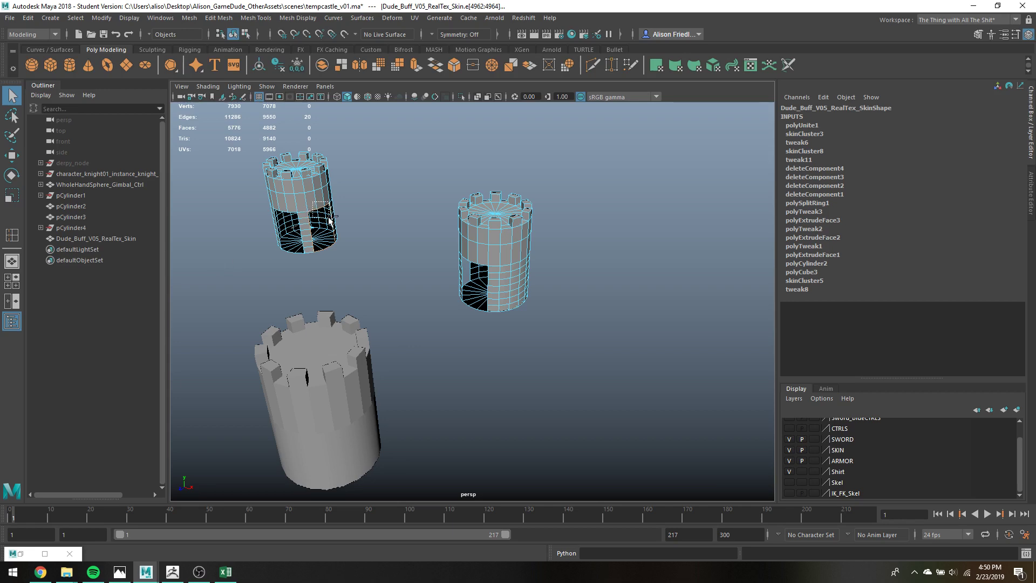
pyautogui.keyDown('ctrl'); pyautogui.moveTo(335, 256); pyautogui.dragTo(458, 313); pyautogui.keyUp('ctrl')
pyautogui.keyDown('shift'); pyautogui.doubleClick(447, 301); pyautogui.keyUp('shift')
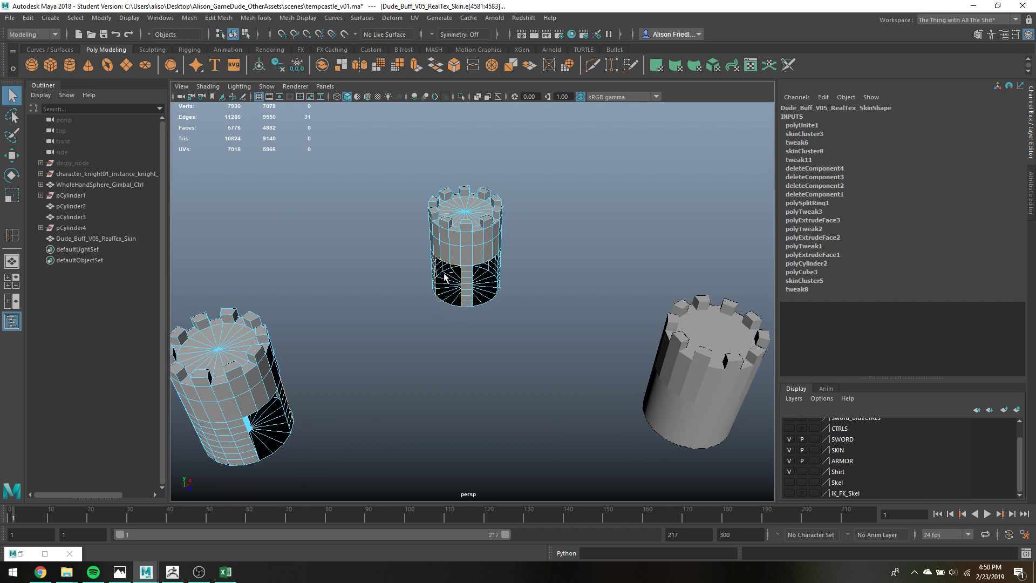
pyautogui.keyDown('ctrl'); pyautogui.moveTo(436, 249); pyautogui.dragTo(455, 270); pyautogui.keyUp('ctrl')
pyautogui.click(235, 18)
pyautogui.moveTo(231, 17)
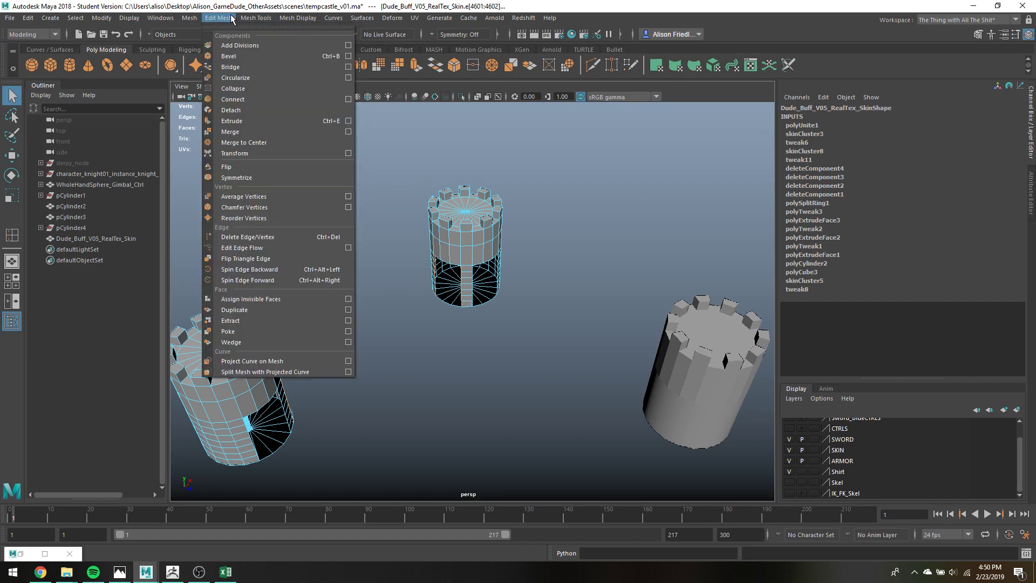
pyautogui.click(230, 67)
pyautogui.moveTo(477, 214)
pyautogui.keyDown('alt'); pyautogui.mouseDown()
pyautogui.moveTo(451, 195)
pyautogui.moveTo(459, 229)
pyautogui.moveTo(475, 234)
pyautogui.mouseUp(); pyautogui.keyUp('alt')
pyautogui.hotkey('ctrl', 'z')
# Select the border edges of the facing openings on both towers and bridge them into a wall with 13 divisions.
pyautogui.keyDown('ctrl'); pyautogui.doubleClick(479, 274); pyautogui.keyUp('ctrl')
pyautogui.keyDown('alt'); pyautogui.moveTo(535, 332); pyautogui.dragTo(356, 319); pyautogui.keyUp('alt')
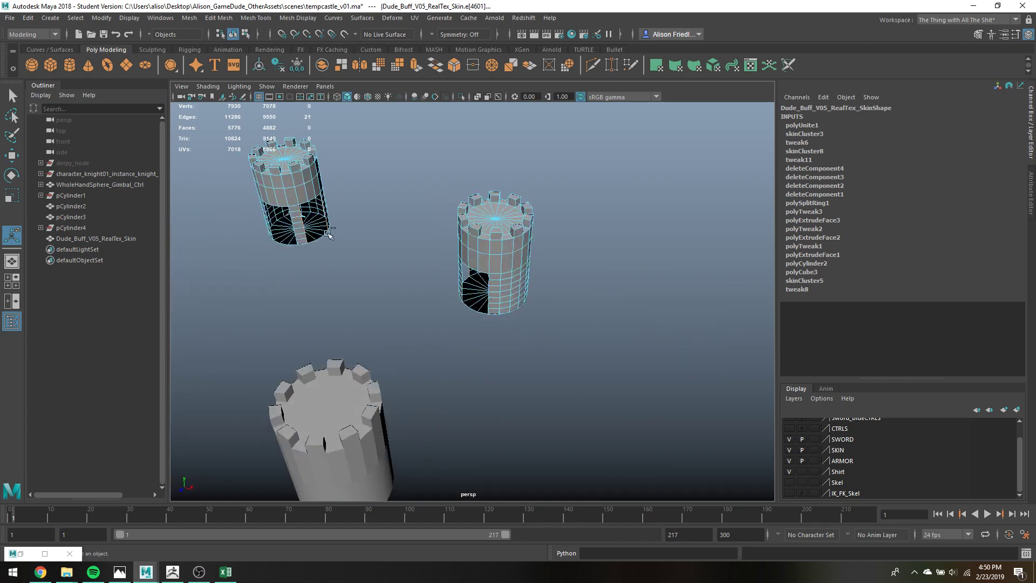
pyautogui.moveTo(287, 242); pyautogui.dragTo(310, 258)
pyautogui.keyDown('ctrl'); pyautogui.click(311, 199); pyautogui.keyUp('ctrl')
pyautogui.keyDown('alt'); pyautogui.moveTo(356, 226); pyautogui.dragTo(464, 247); pyautogui.keyUp('alt')
pyautogui.keyDown('shift'); pyautogui.doubleClick(469, 276); pyautogui.keyUp('shift')
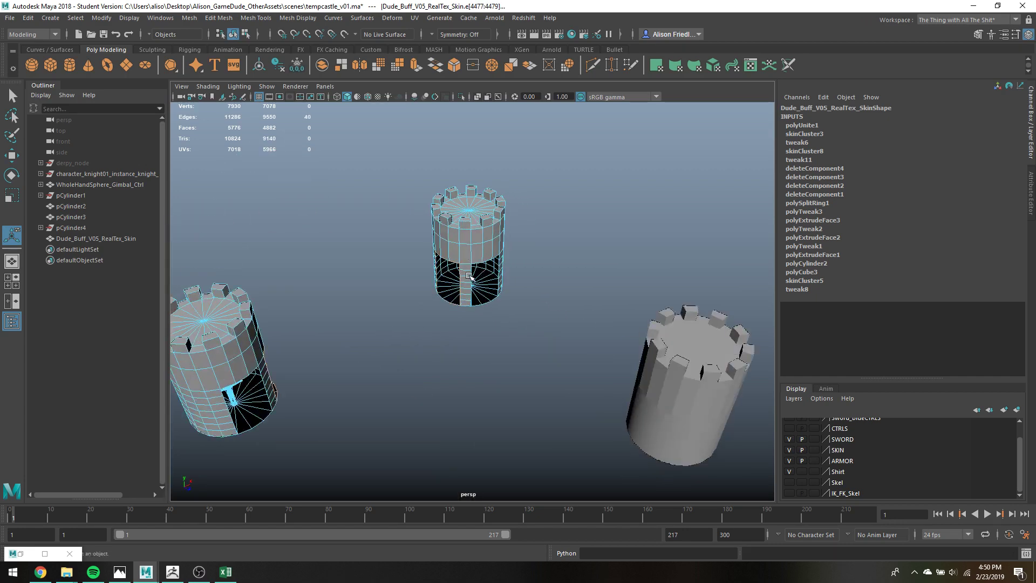
pyautogui.keyDown('shift'); pyautogui.moveTo(437, 236); pyautogui.dragTo(465, 248, button='right'); pyautogui.keyUp('shift')
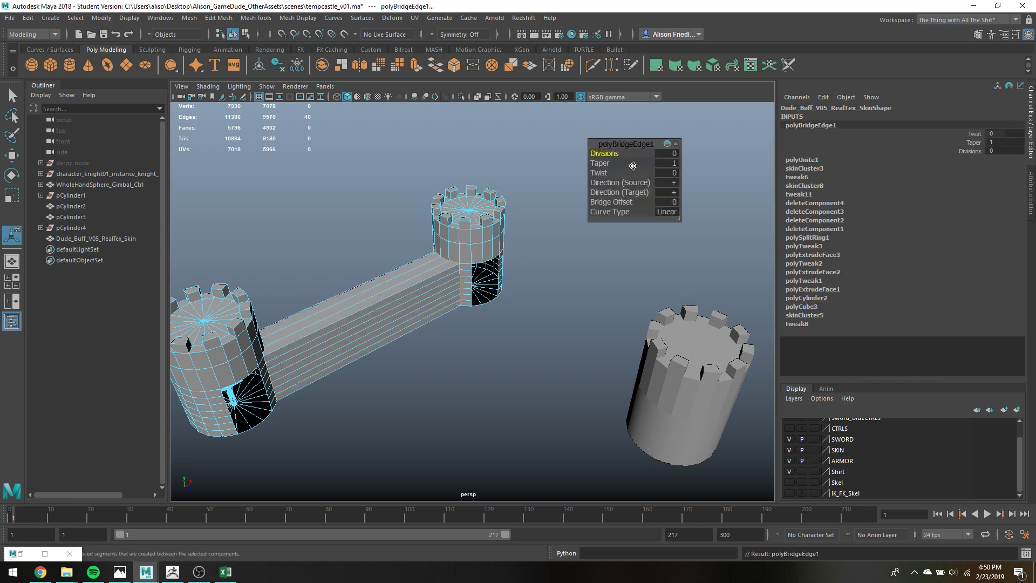
pyautogui.moveTo(605, 153); pyautogui.dragTo(682, 151)
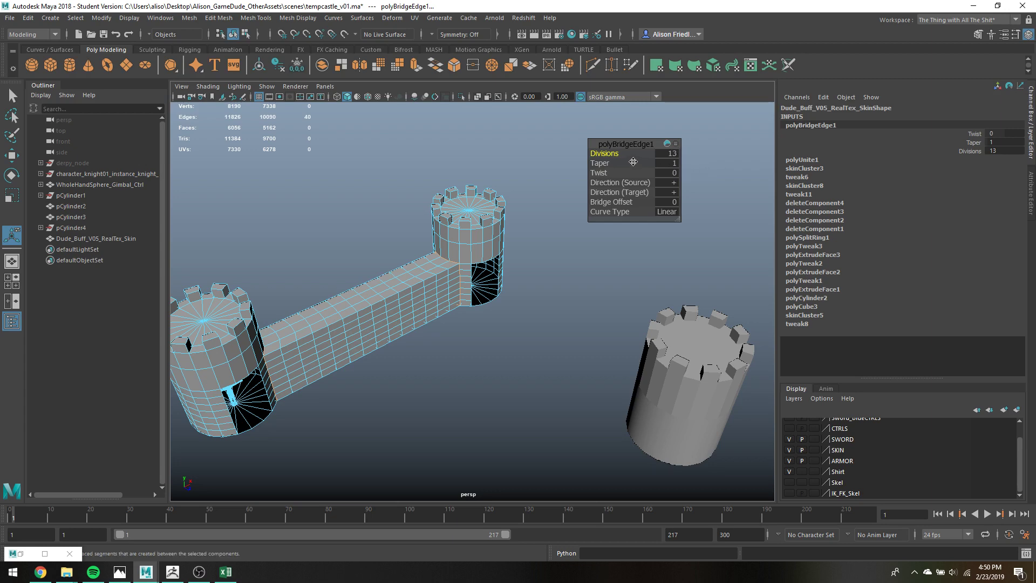
pyautogui.keyDown('alt'); pyautogui.moveTo(447, 295); pyautogui.dragTo(370, 296); pyautogui.keyUp('alt')
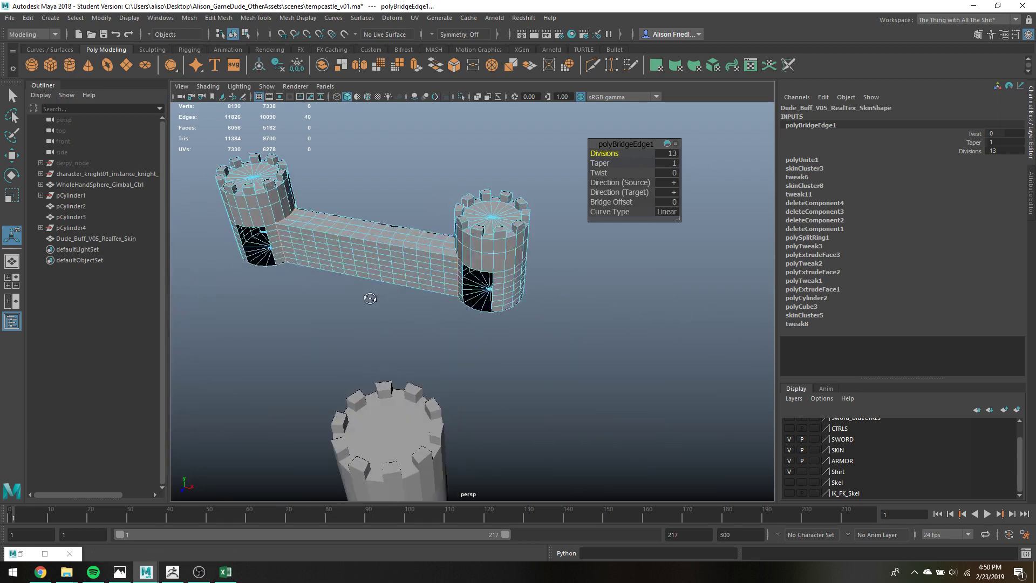
# Inspect the bridged wall between the two towers and undo the bridge with its divisions.
pyautogui.press('q')
pyautogui.moveTo(296, 244); pyautogui.dragTo(341, 216, button='right')
pyautogui.keyDown('alt'); pyautogui.moveTo(432, 213); pyautogui.dragTo(330, 282); pyautogui.keyUp('alt')
pyautogui.click(406, 222)
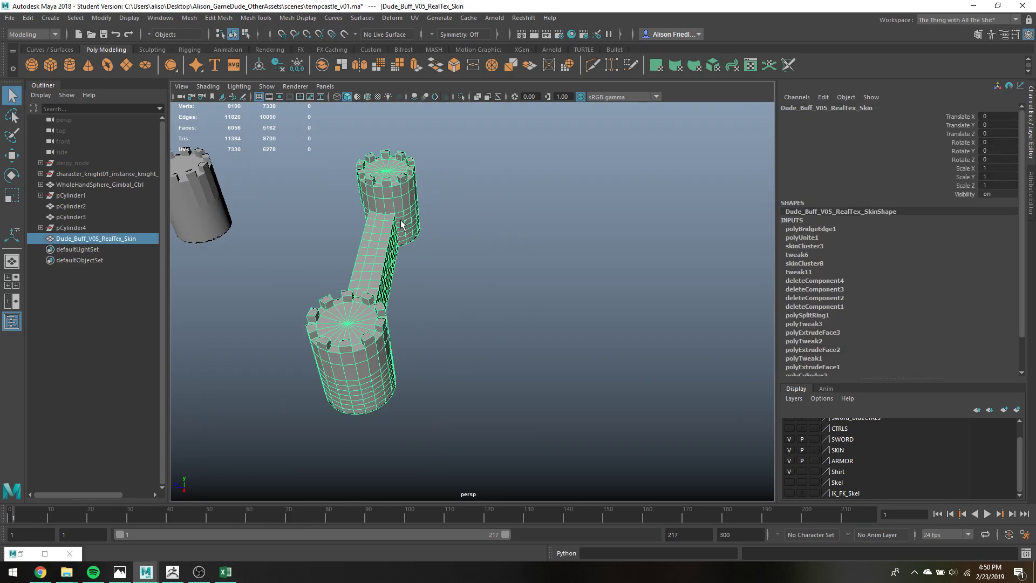
pyautogui.rightClick(400, 220)
pyautogui.hotkey('ctrl', 'z')
pyautogui.hotkey('ctrl', 'z')
pyautogui.hotkey('ctrl', 'z')
pyautogui.hotkey('ctrl', 'z')
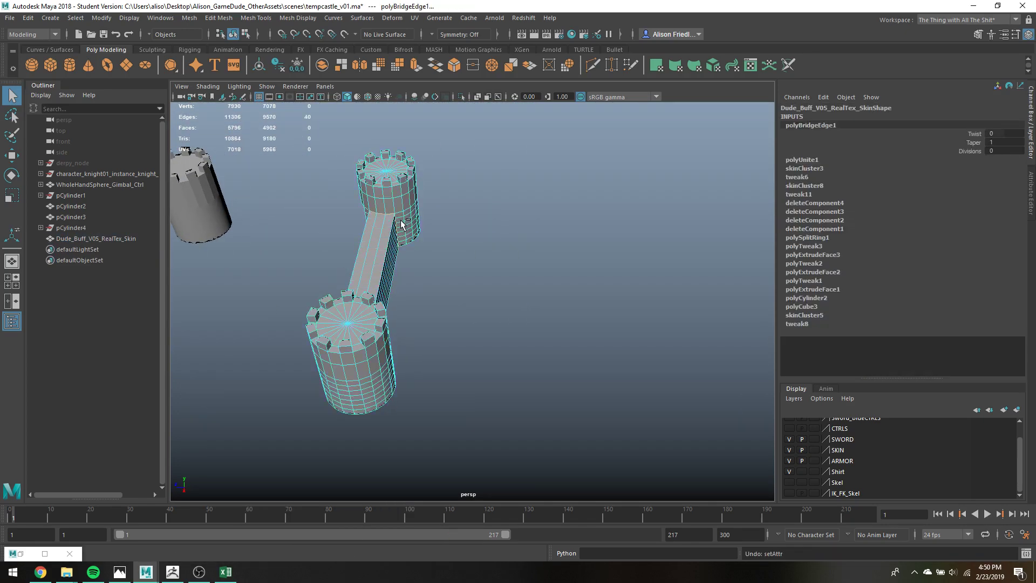
# Widen the facing openings by deleting one adjoining seven-face column from each of the two combined towers.
pyautogui.rightClick(399, 223)
pyautogui.click(402, 236)
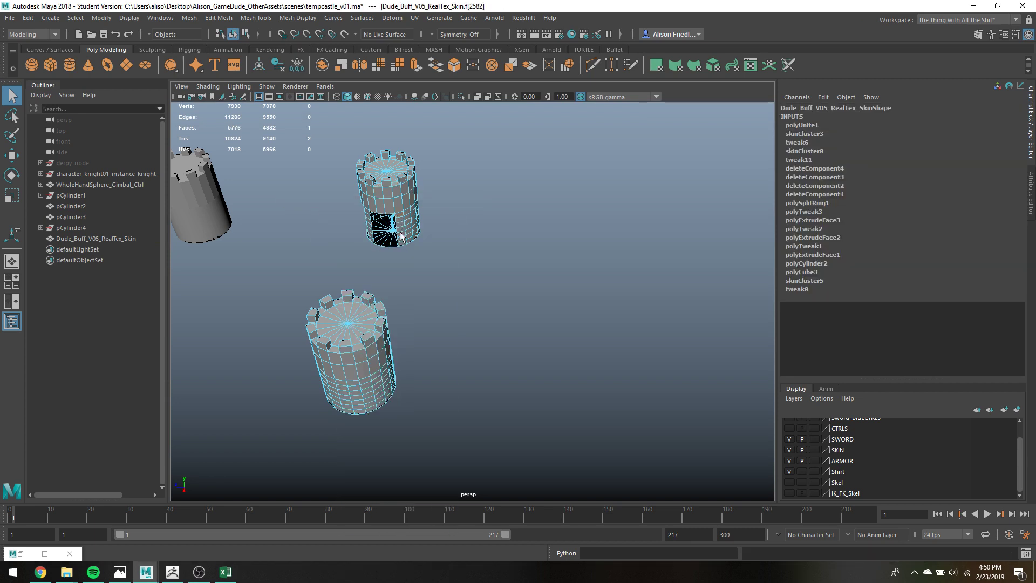
pyautogui.keyDown('shift'); pyautogui.doubleClick(402, 243); pyautogui.keyUp('shift')
pyautogui.keyDown('alt'); pyautogui.moveTo(402, 244); pyautogui.dragTo(500, 335); pyautogui.keyUp('alt')
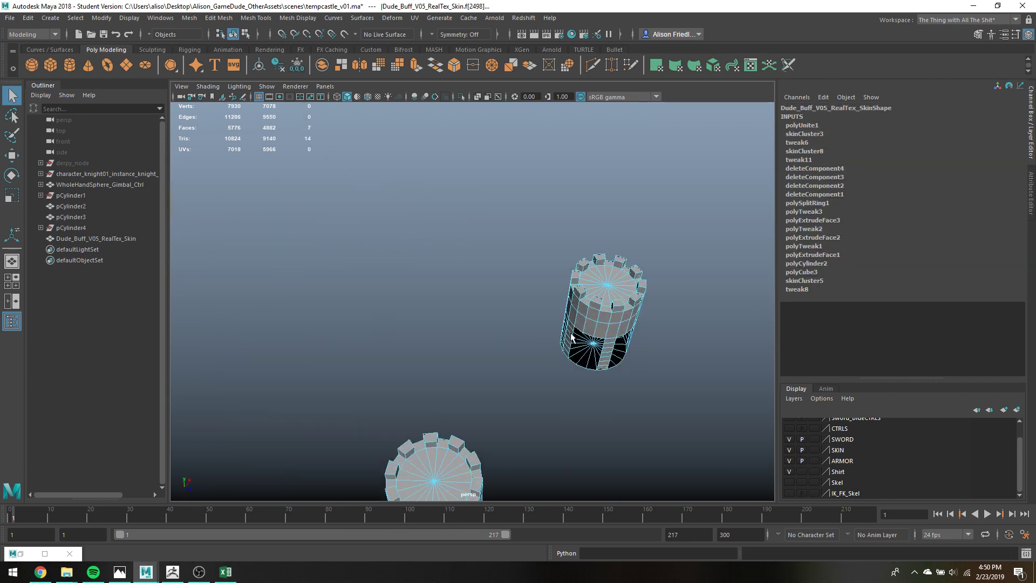
pyautogui.keyDown('shift'); pyautogui.doubleClick(566, 355); pyautogui.keyUp('shift')
pyautogui.press('Delete')
# Bridge the border edges of the widened facing openings into a connecting wall with 13 divisions.
pyautogui.moveTo(583, 319); pyautogui.dragTo(583, 232, button='right')
pyautogui.doubleClick(593, 327)
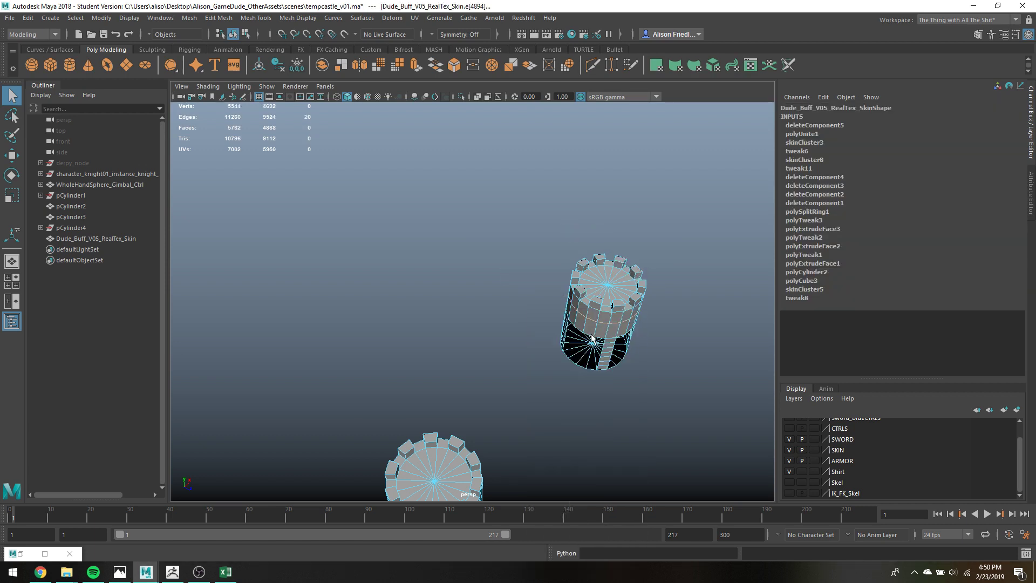
pyautogui.doubleClick(591, 335)
pyautogui.keyDown('alt'); pyautogui.moveTo(590, 372); pyautogui.dragTo(330, 276); pyautogui.keyUp('alt')
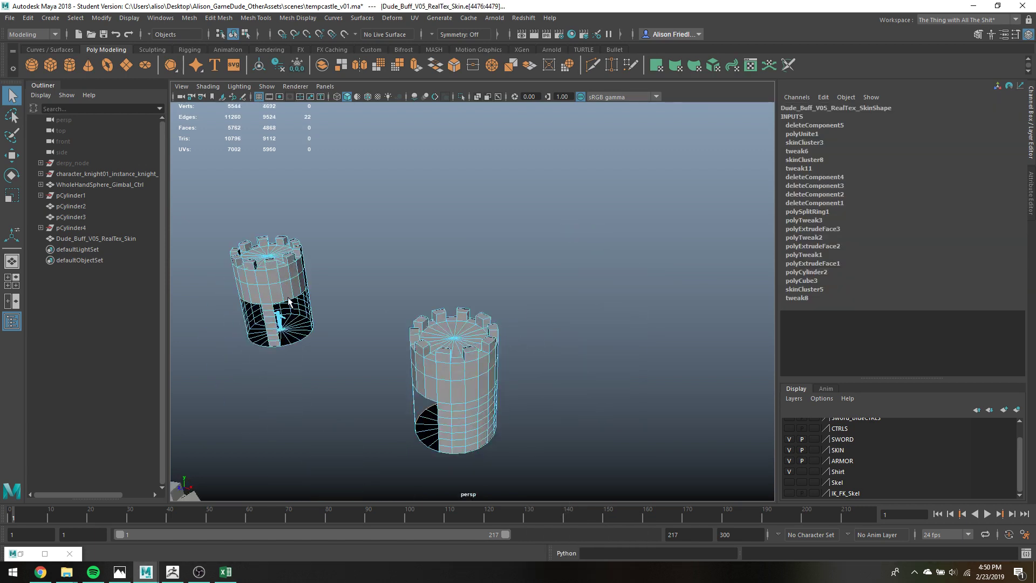
pyautogui.press('g')
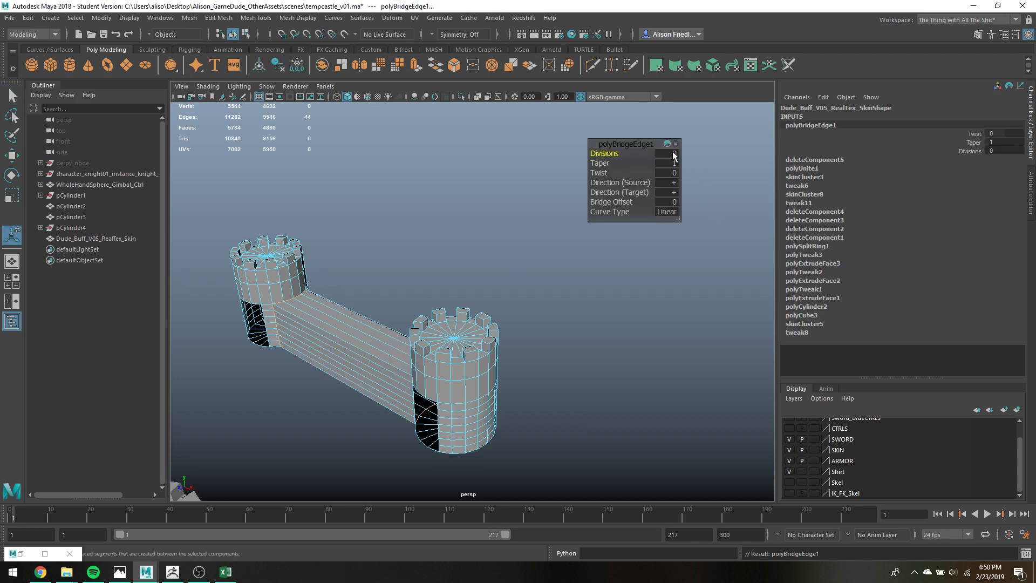
pyautogui.click(673, 156)
pyautogui.write('13')
pyautogui.press('Return')
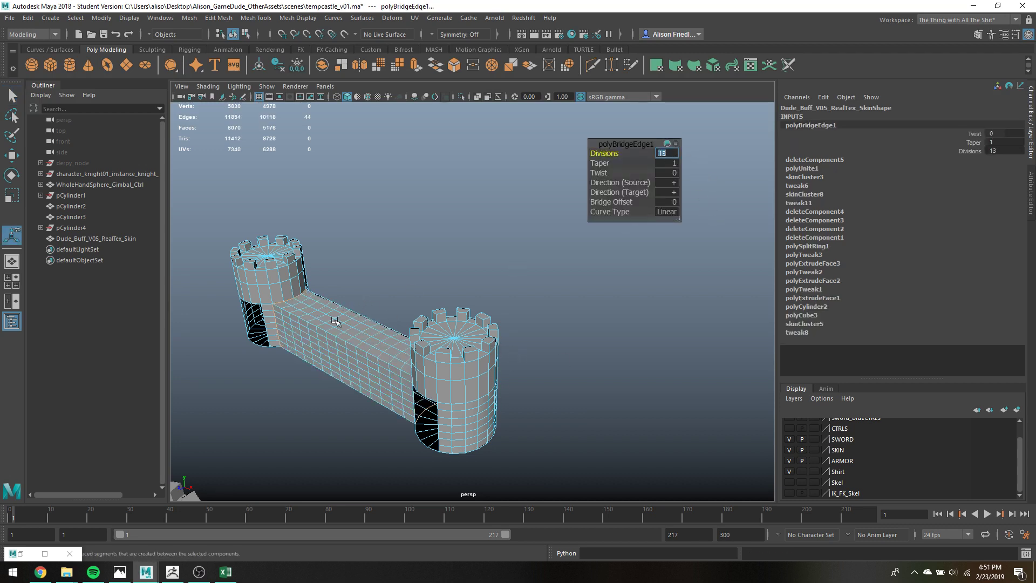
# Widen the remaining opening on the copied tower of the combined mesh by deleting the seven-face column farther from the wall.
pyautogui.moveTo(335, 319); pyautogui.dragTo(387, 247, button='right')
pyautogui.keyDown('alt'); pyautogui.moveTo(371, 302); pyautogui.dragTo(469, 262, button='middle'); pyautogui.keyUp('alt')
pyautogui.keyDown('alt'); pyautogui.moveTo(468, 262); pyautogui.dragTo(501, 278); pyautogui.keyUp('alt')
pyautogui.moveTo(640, 270); pyautogui.dragTo(627, 286, button='right')
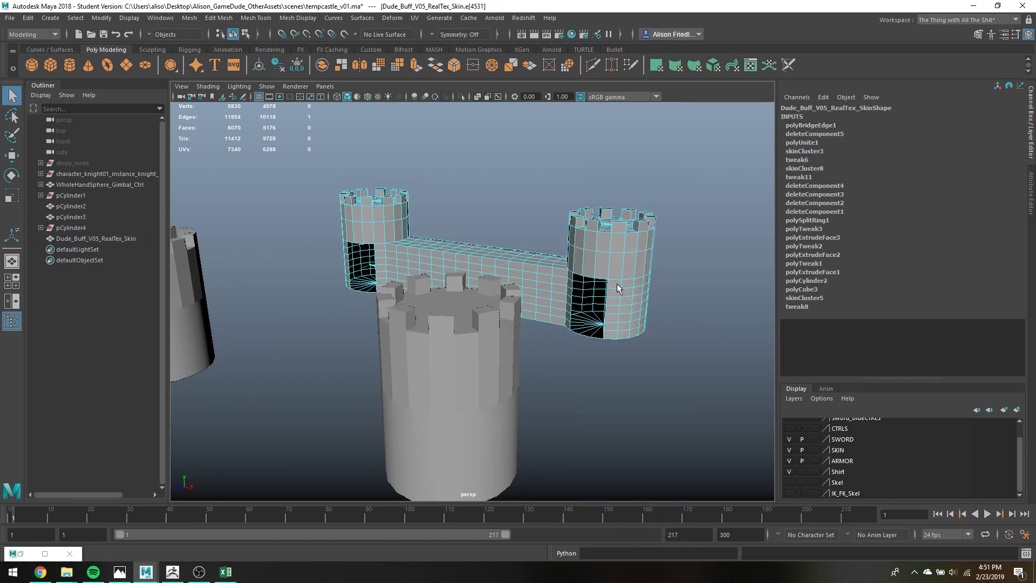
pyautogui.moveTo(611, 329)
pyautogui.mouseDown(button='right')
pyautogui.moveTo(608, 294)
pyautogui.moveTo(606, 332)
pyautogui.mouseUp(button='right')
pyautogui.click(607, 332)
pyautogui.press('Delete')
# Widen the remaining opening on the knight's tower by deleting the seven-face column farther from the wall.
pyautogui.keyDown('alt'); pyautogui.moveTo(491, 323); pyautogui.dragTo(423, 298); pyautogui.keyUp('alt')
pyautogui.click(386, 303)
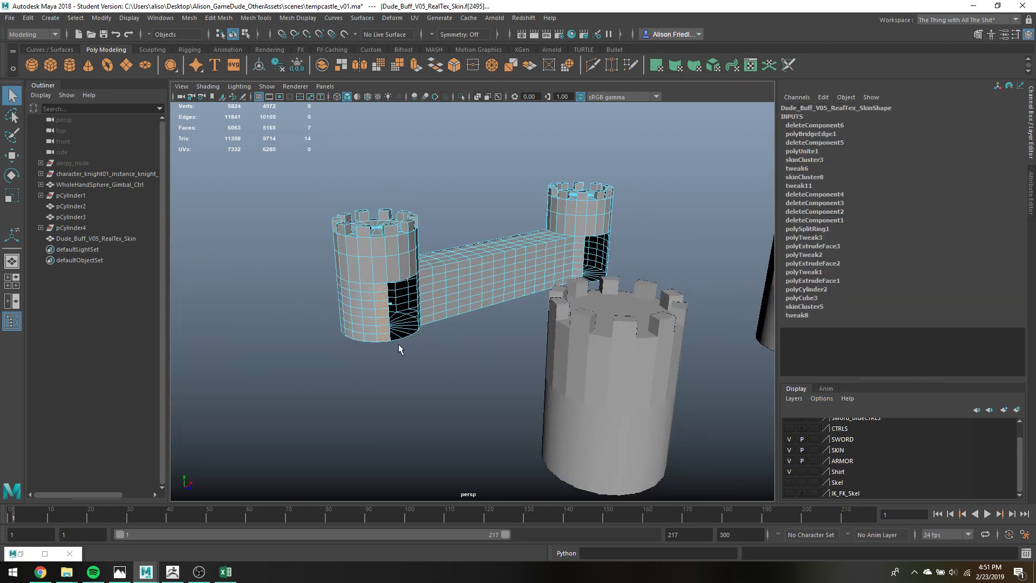
pyautogui.press('Delete')
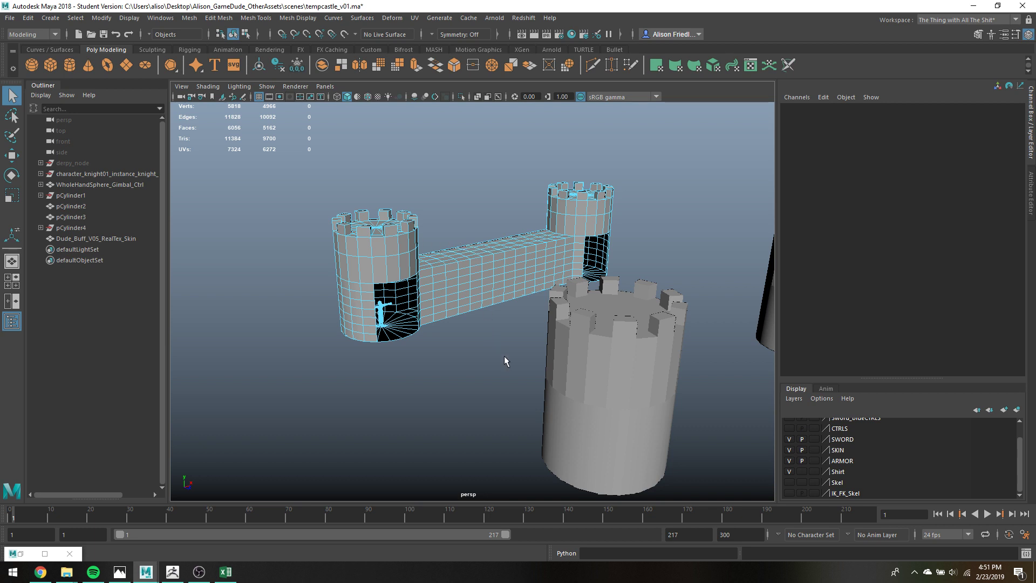
pyautogui.keyDown('alt'); pyautogui.moveTo(457, 290); pyautogui.dragTo(351, 284); pyautogui.keyUp('alt')
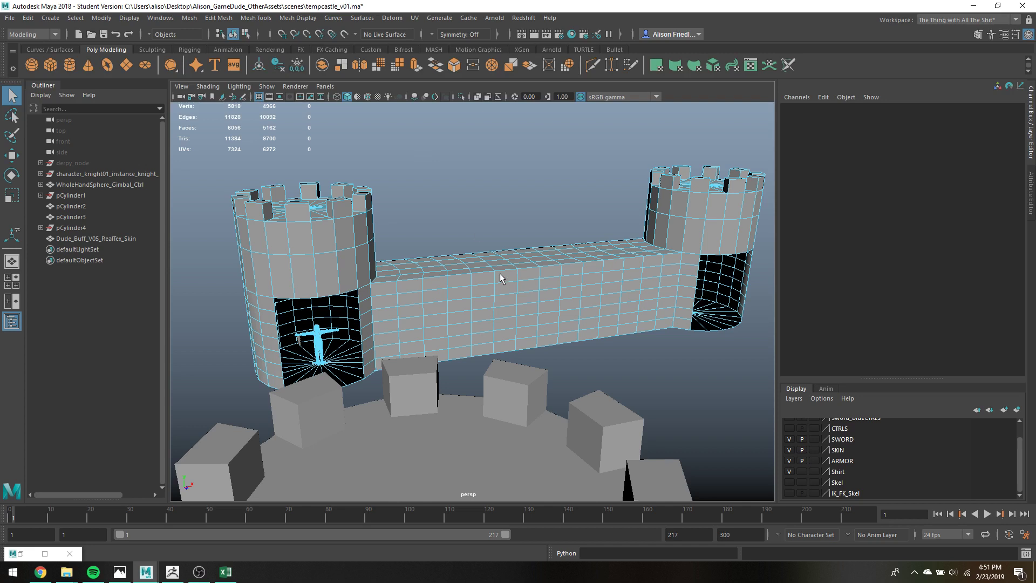
pyautogui.click(218, 20)
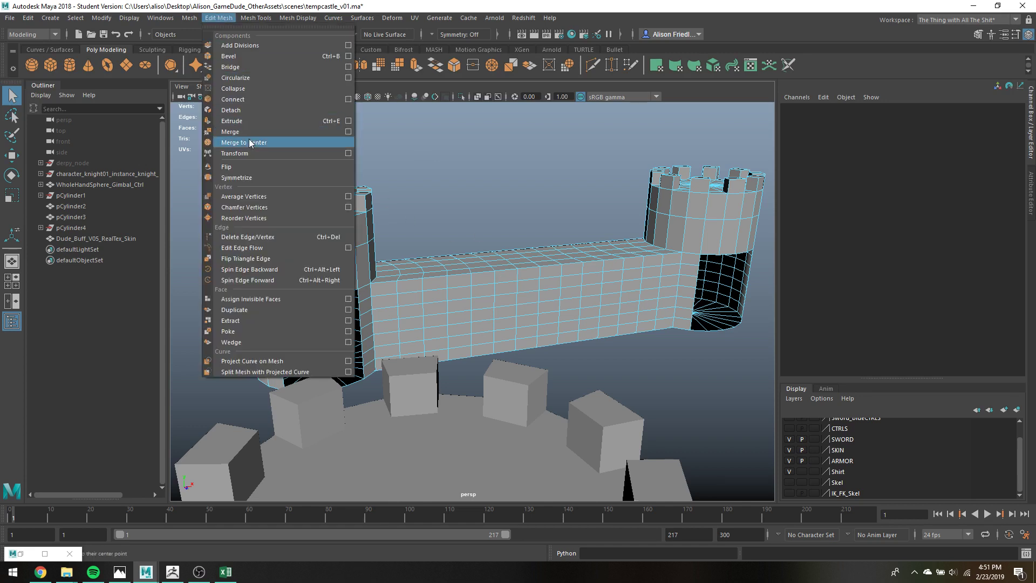
pyautogui.moveTo(192, 18)
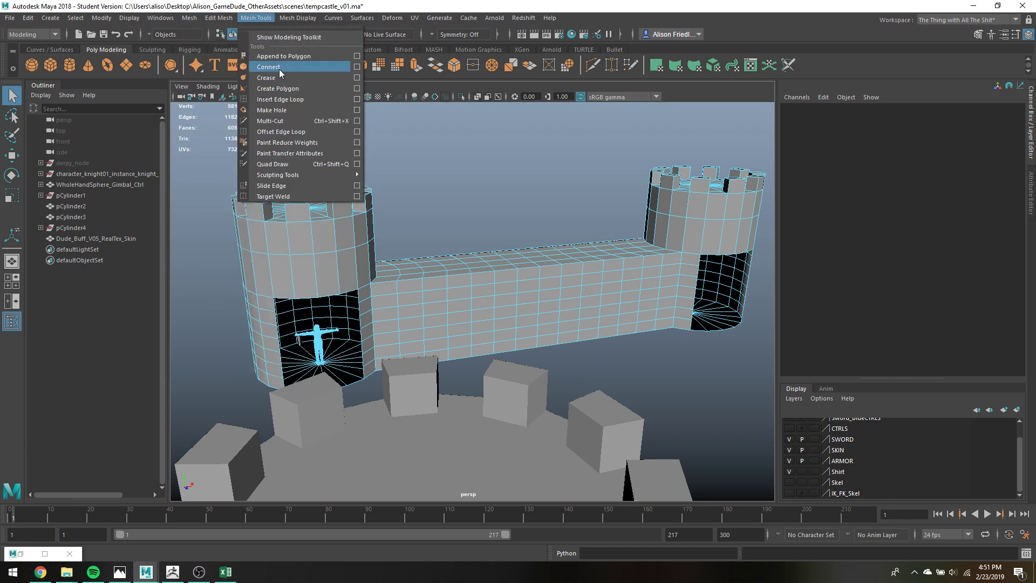
pyautogui.click(445, 155)
# Delete the two standalone towers that are not joined to the wall.
pyautogui.press('space')
pyautogui.scroll(-5, 565, 224)
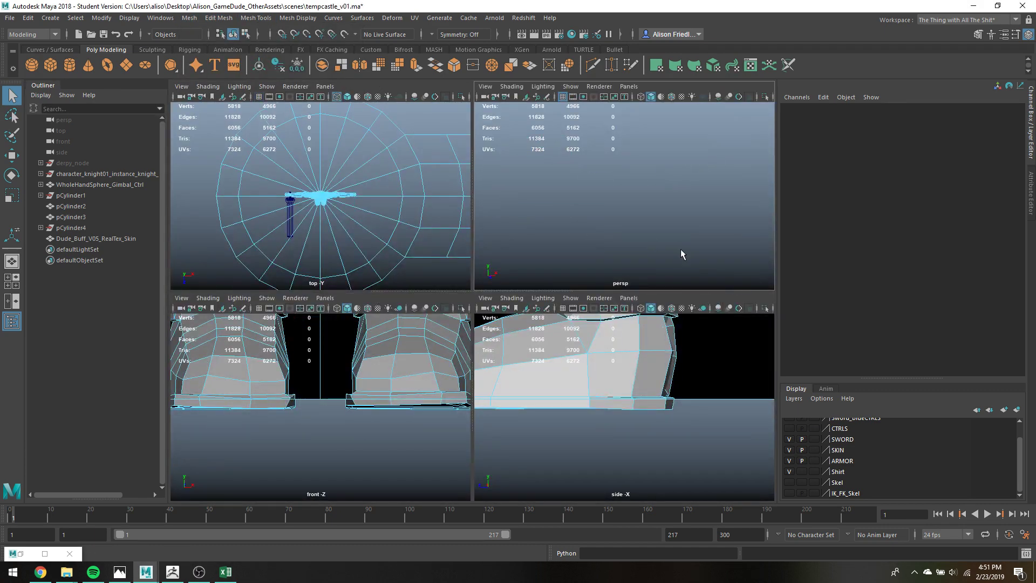
pyautogui.click(632, 224)
pyautogui.keyDown('shift'); pyautogui.click(735, 232); pyautogui.keyUp('shift')
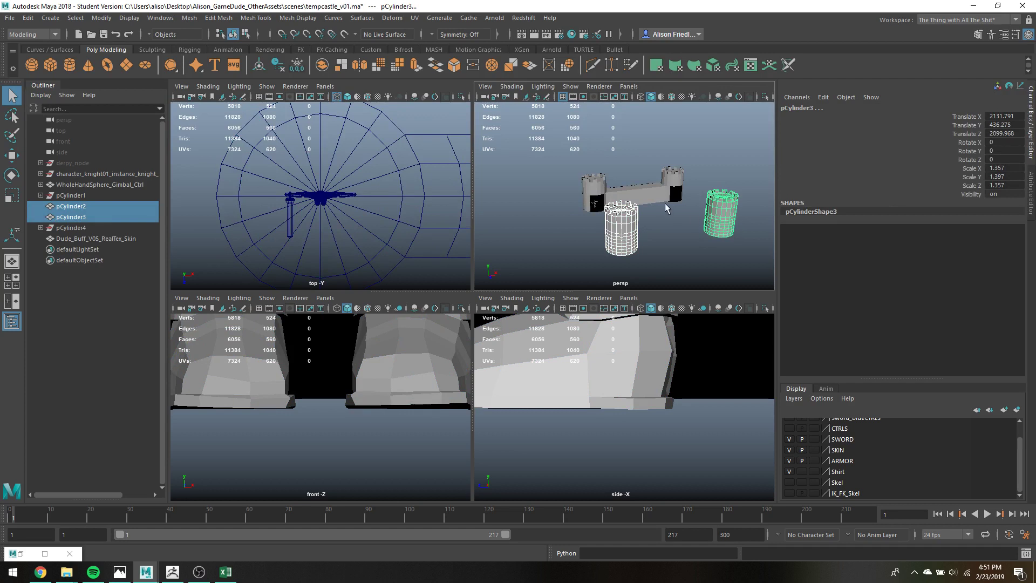
pyautogui.press('Delete')
# In the front view, slice a horizontal Multi-Cut line across both towers just above the top of the connecting wall.
pyautogui.scroll(-6, 349, 384)
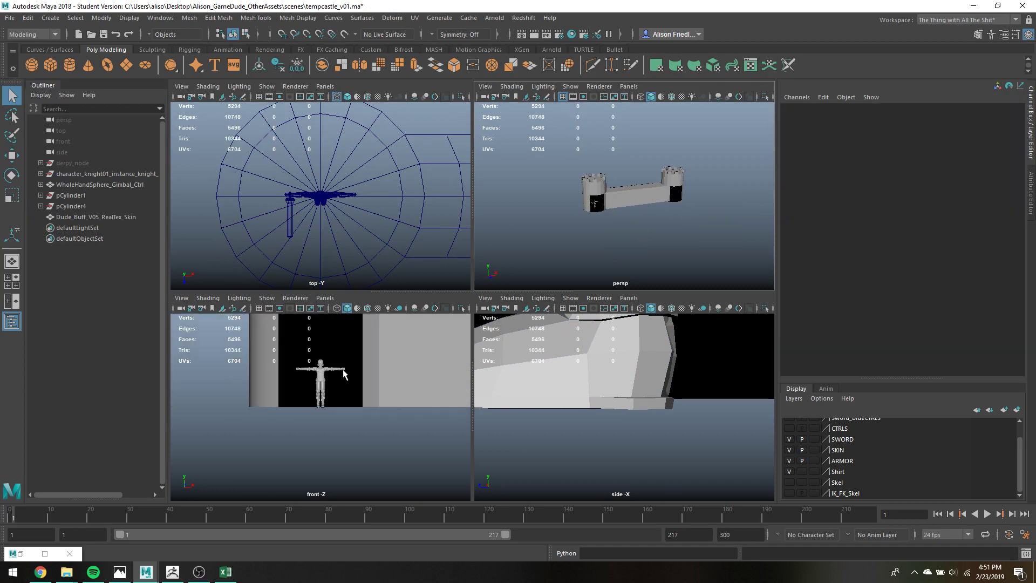
pyautogui.press('space')
pyautogui.scroll(-5, 339, 373)
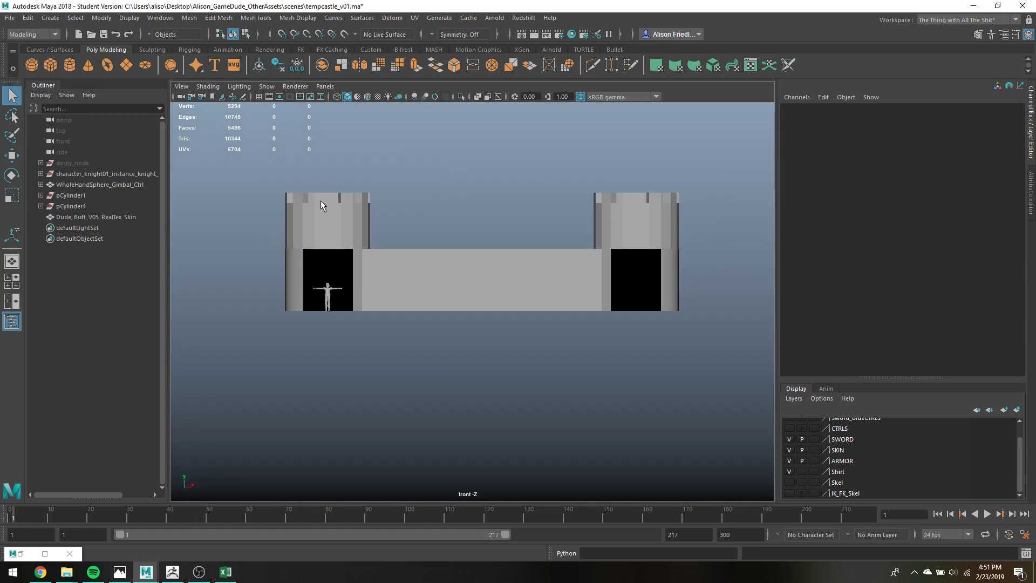
pyautogui.click(297, 231)
pyautogui.hotkey('ctrl', 'shift', 'x')
pyautogui.moveTo(270, 245)
pyautogui.keyDown('shift'); pyautogui.mouseDown()
pyautogui.moveTo(490, 247)
pyautogui.moveTo(701, 274)
pyautogui.mouseUp(); pyautogui.keyUp('shift')
pyautogui.press('Return')
# Set the Move tool's axis orientation to World and adjust the height of the newly cut edges on both towers.
pyautogui.press('q')
pyautogui.moveTo(348, 240); pyautogui.dragTo(346, 212, button='right')
pyautogui.doubleClick(634, 250)
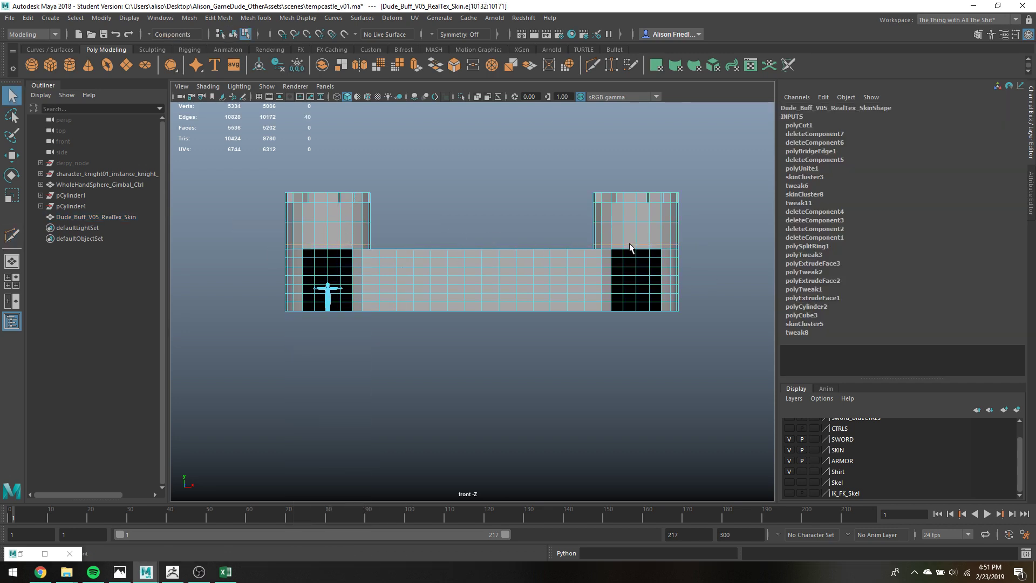
pyautogui.press('w')
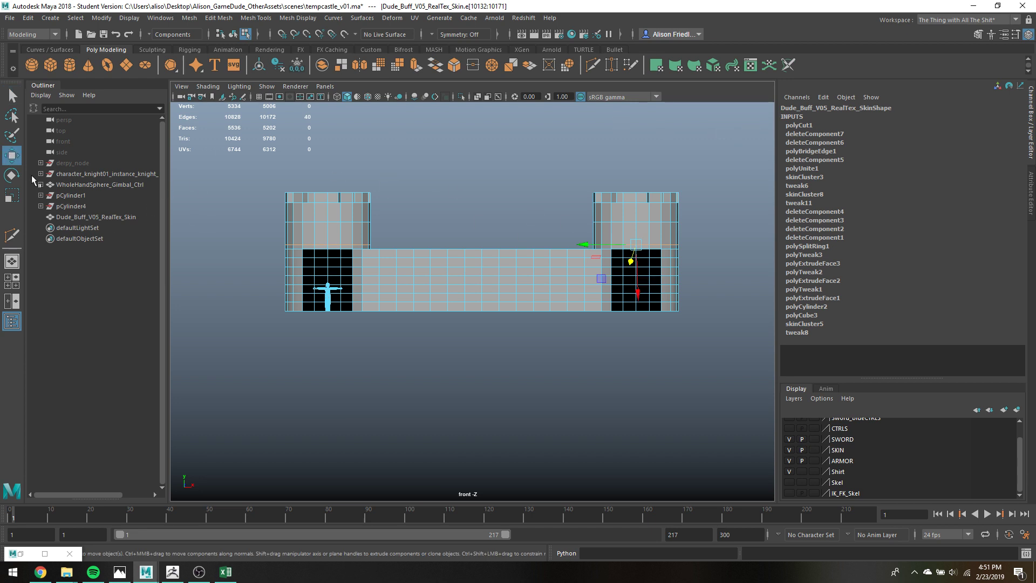
pyautogui.click(22, 551)
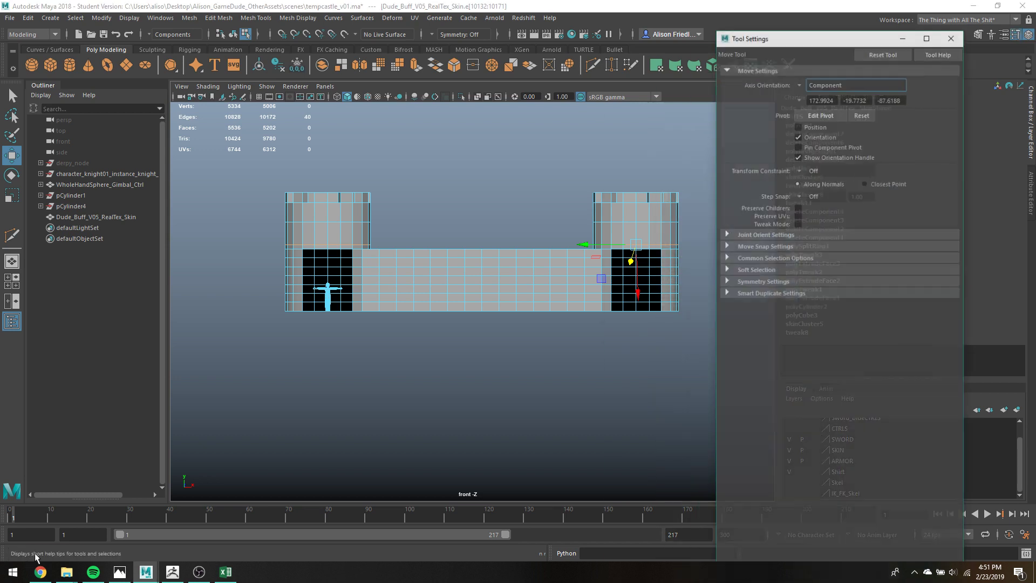
pyautogui.click(834, 66)
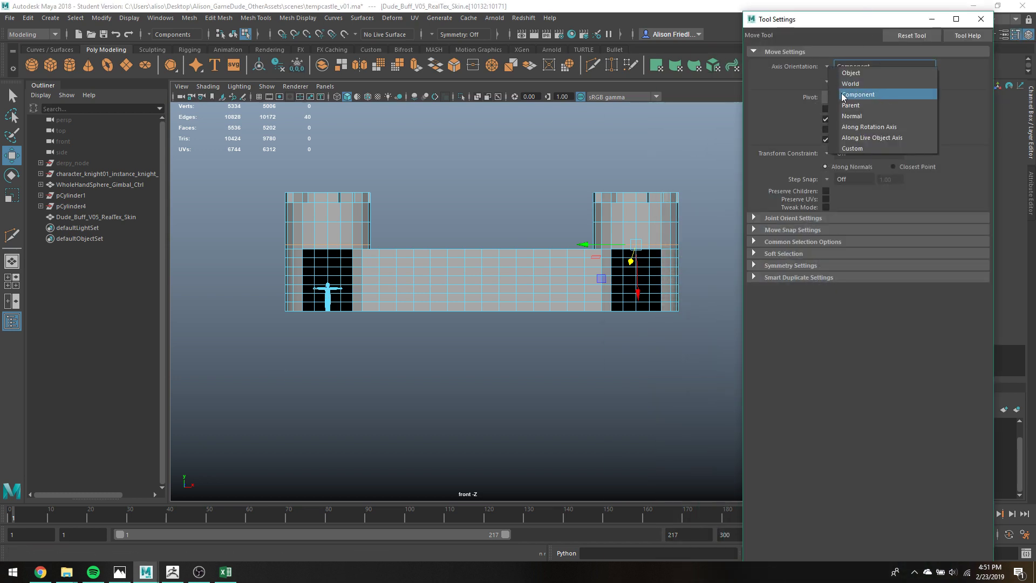
pyautogui.click(843, 85)
pyautogui.moveTo(478, 195); pyautogui.dragTo(483, 201)
# Cut window openings by deleting a pair of faces above each doorway and above each wall end on both towers.
pyautogui.press('space')
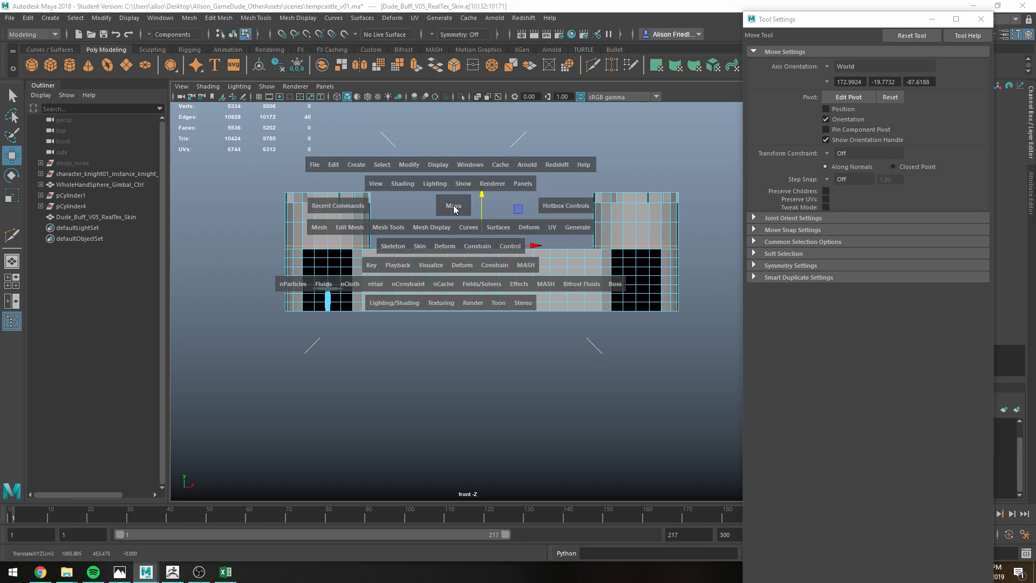
pyautogui.press('space')
pyautogui.scroll(10, 479, 243)
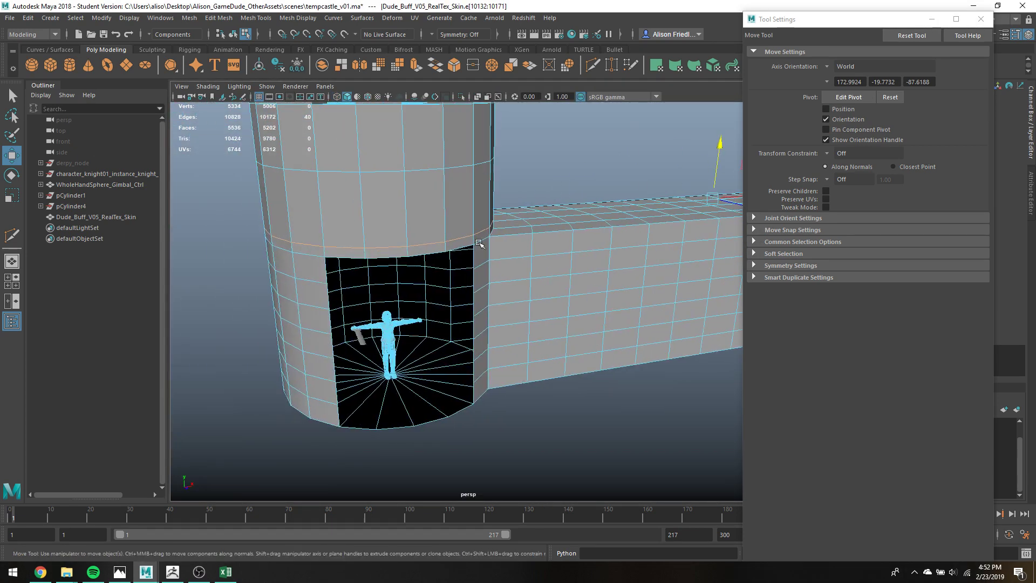
pyautogui.keyDown('alt'); pyautogui.moveTo(478, 244); pyautogui.dragTo(453, 245); pyautogui.keyUp('alt')
pyautogui.moveTo(352, 230); pyautogui.dragTo(292, 243, button='right')
pyautogui.click(293, 243)
pyautogui.press('q')
pyautogui.click(331, 238)
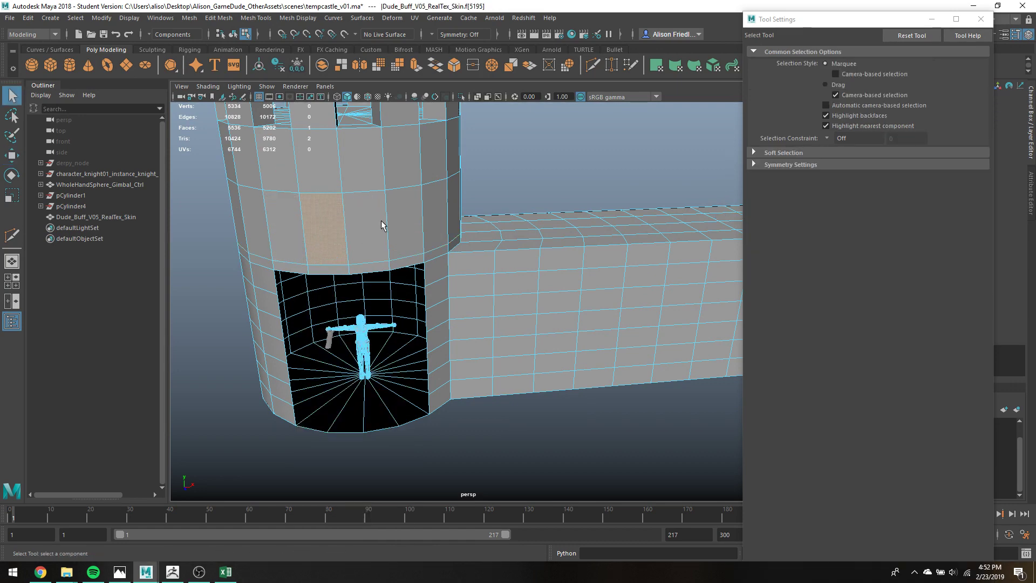
pyautogui.keyDown('shift'); pyautogui.click(378, 228); pyautogui.keyUp('shift')
pyautogui.keyDown('alt'); pyautogui.moveTo(381, 225); pyautogui.dragTo(372, 207); pyautogui.keyUp('alt')
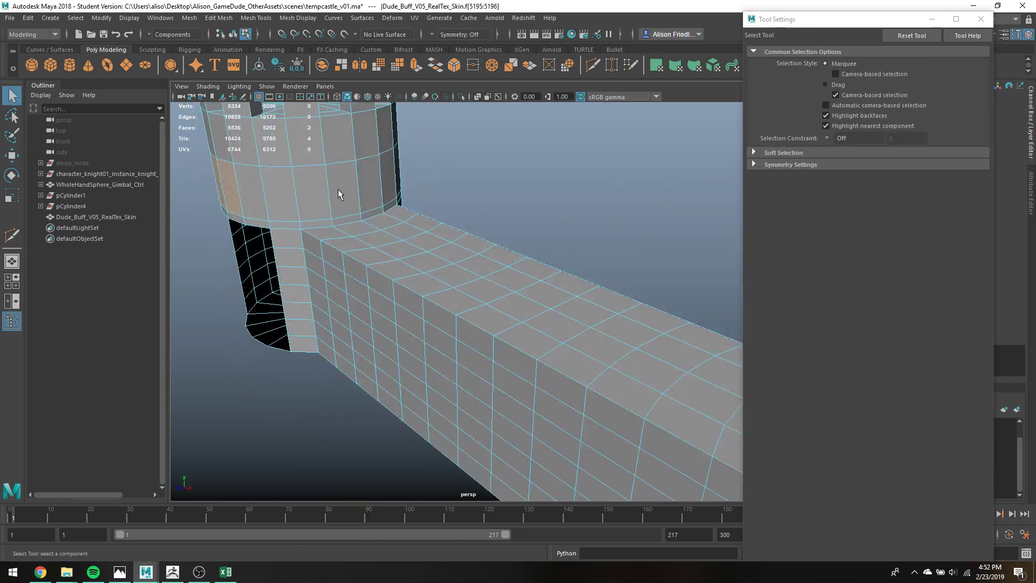
pyautogui.keyDown('alt'); pyautogui.moveTo(441, 228); pyautogui.dragTo(526, 239); pyautogui.keyUp('alt')
pyautogui.keyDown('alt'); pyautogui.moveTo(683, 273); pyautogui.dragTo(626, 264, button='middle'); pyautogui.keyUp('alt')
pyautogui.keyDown('shift'); pyautogui.click(644, 262); pyautogui.keyUp('shift')
pyautogui.keyDown('shift'); pyautogui.click(654, 259); pyautogui.keyUp('shift')
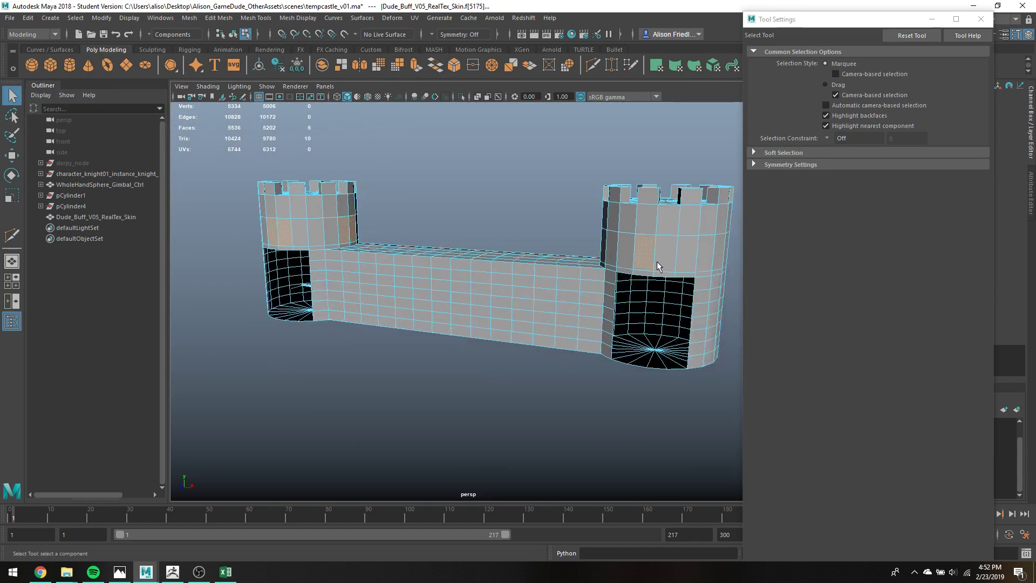
pyautogui.keyDown('alt'); pyautogui.moveTo(533, 275); pyautogui.dragTo(662, 267); pyautogui.keyUp('alt')
pyautogui.keyDown('shift'); pyautogui.click(660, 226); pyautogui.keyUp('shift')
pyautogui.keyDown('shift'); pyautogui.click(651, 226); pyautogui.keyUp('shift')
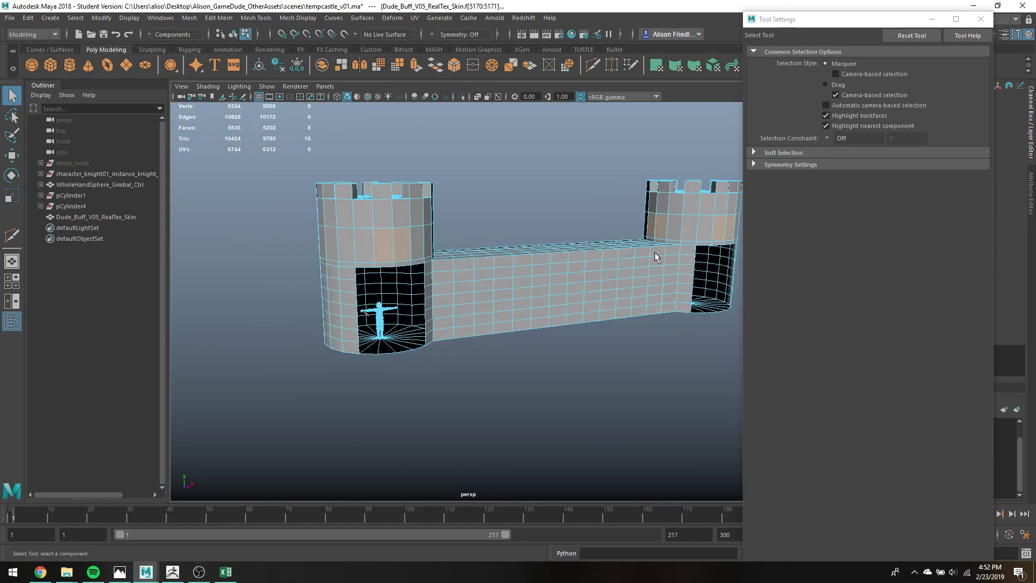
pyautogui.press('Delete')
# Raise the top middle vertex of all four window openings to form pointed arches.
pyautogui.moveTo(680, 221); pyautogui.dragTo(636, 205, button='right')
pyautogui.click(656, 213)
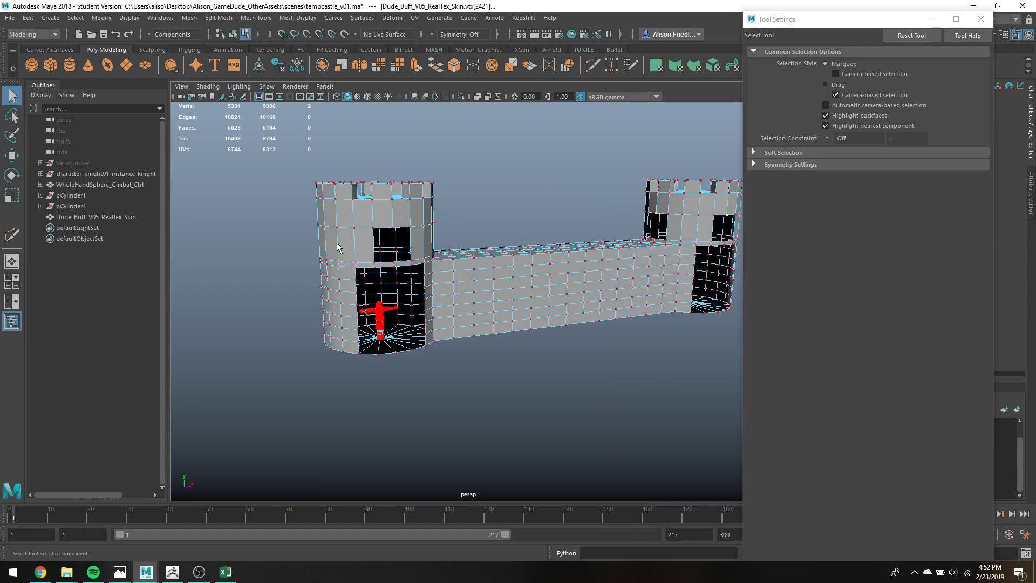
pyautogui.keyDown('shift'); pyautogui.click(392, 227); pyautogui.keyUp('shift')
pyautogui.keyDown('alt'); pyautogui.moveTo(448, 233); pyautogui.dragTo(344, 247); pyautogui.keyUp('alt')
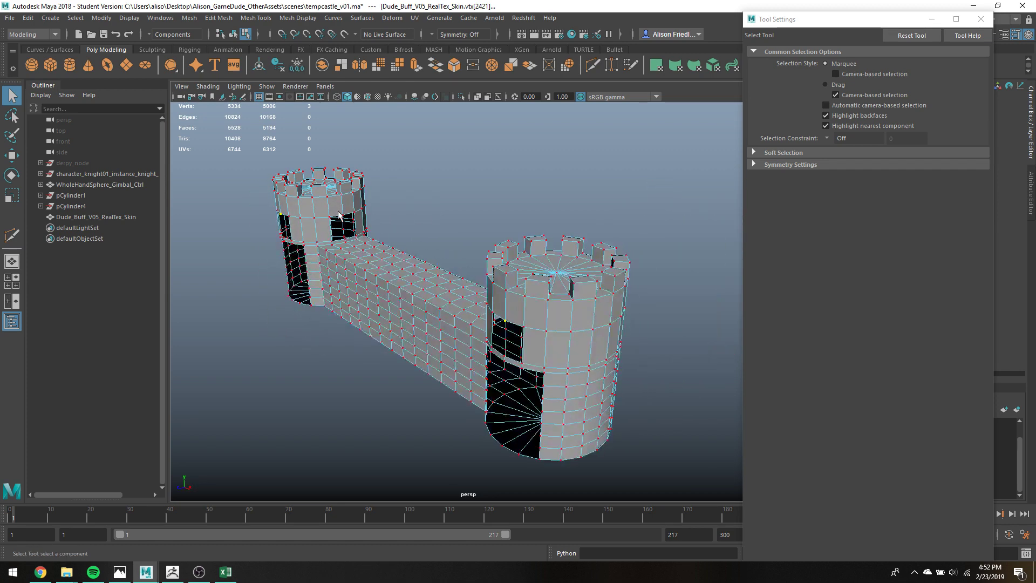
pyautogui.keyDown('shift'); pyautogui.click(346, 222); pyautogui.keyUp('shift')
pyautogui.press('w')
pyautogui.moveTo(386, 213); pyautogui.dragTo(384, 194)
# Select the horizontal edges around both towers level with the window shoulders and raise them slightly.
pyautogui.keyDown('alt'); pyautogui.moveTo(311, 233); pyautogui.dragTo(360, 219); pyautogui.keyUp('alt')
pyautogui.press('q')
pyautogui.hotkey('ctrl', 'F10')
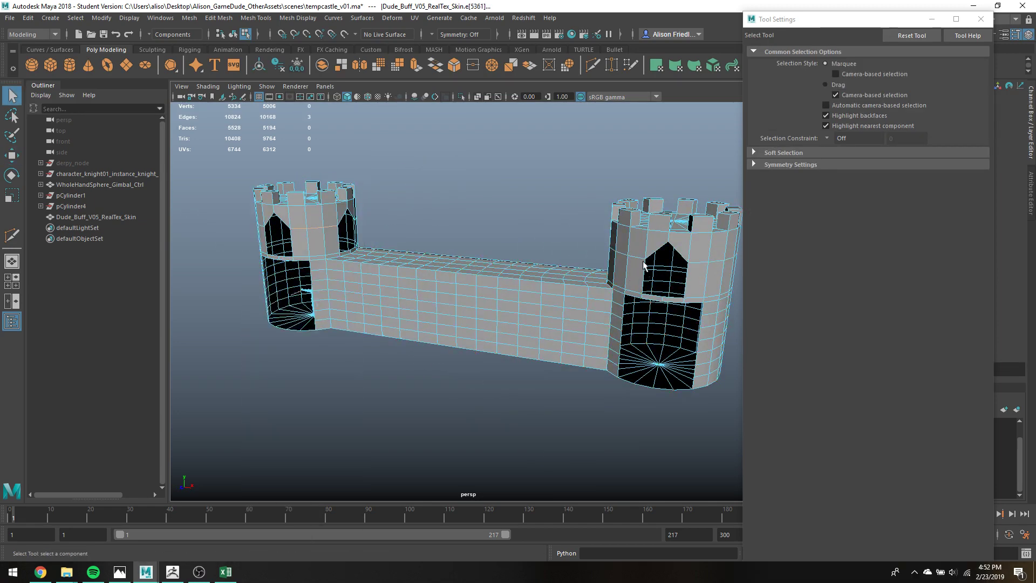
pyautogui.keyDown('shift'); pyautogui.doubleClick(639, 257); pyautogui.keyUp('shift')
pyautogui.press('w')
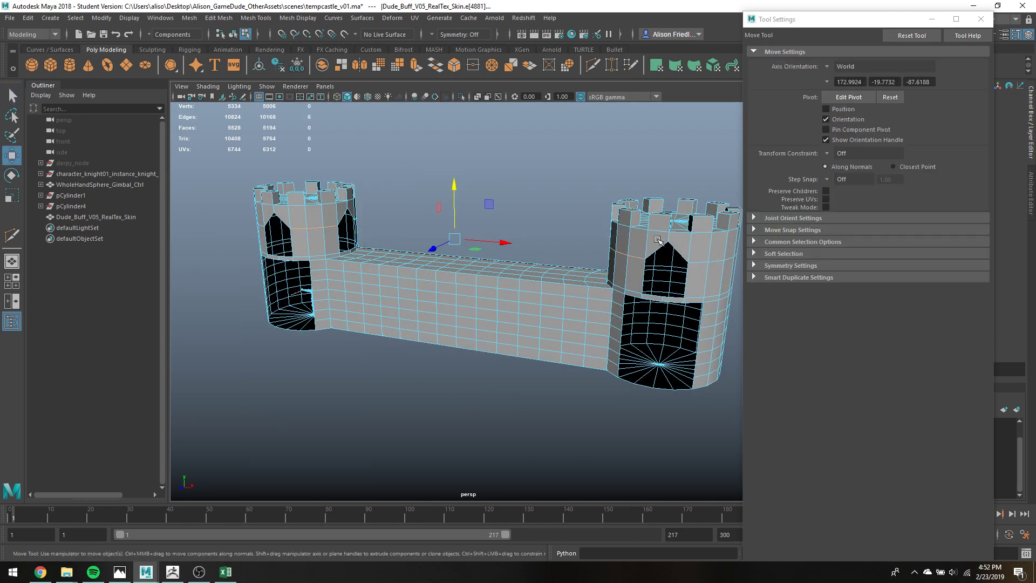
pyautogui.press('q')
pyautogui.keyDown('shift'); pyautogui.doubleClick(698, 260); pyautogui.keyUp('shift')
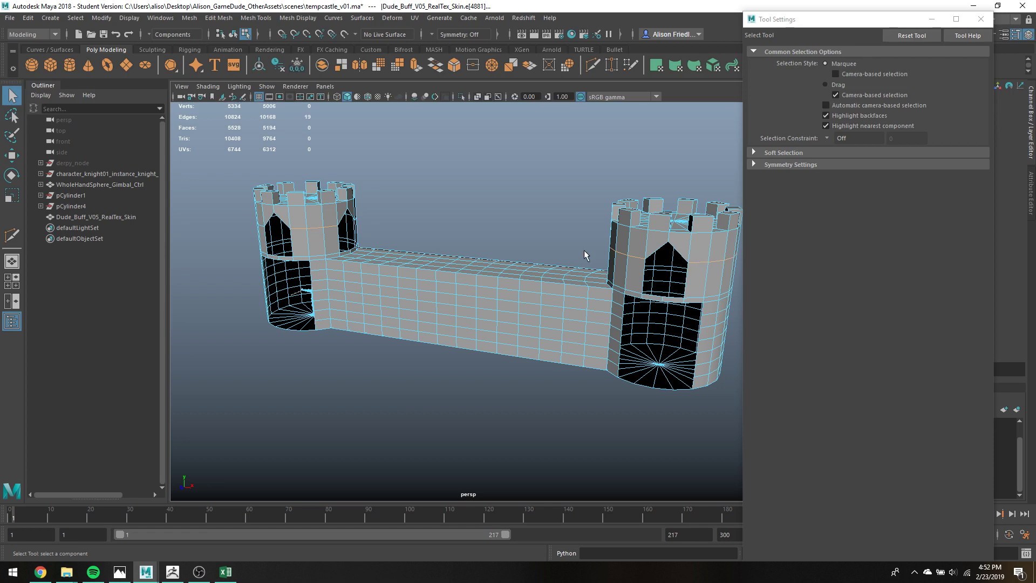
pyautogui.keyDown('shift'); pyautogui.doubleClick(261, 227); pyautogui.keyUp('shift')
pyautogui.press('w')
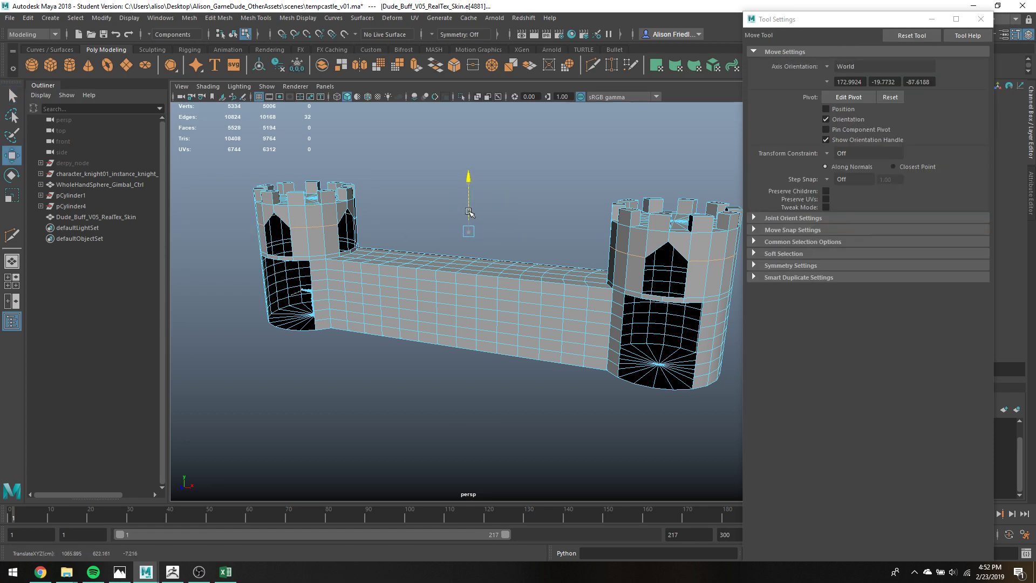
pyautogui.moveTo(468, 211); pyautogui.dragTo(469, 206)
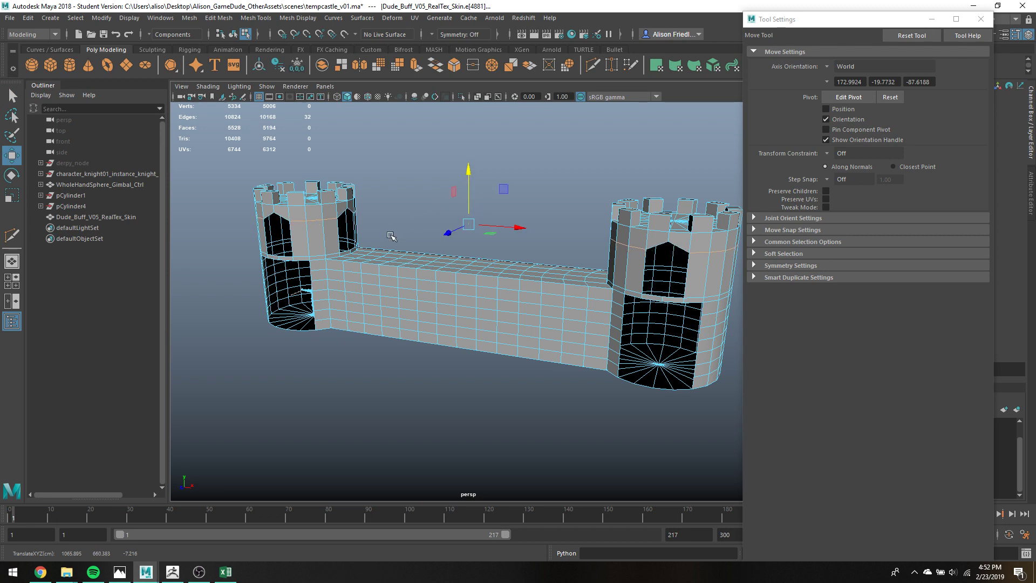
# Return to object mode, clear the selection and save the castle scene.
pyautogui.moveTo(305, 238); pyautogui.dragTo(316, 225, button='right')
pyautogui.click(403, 206)
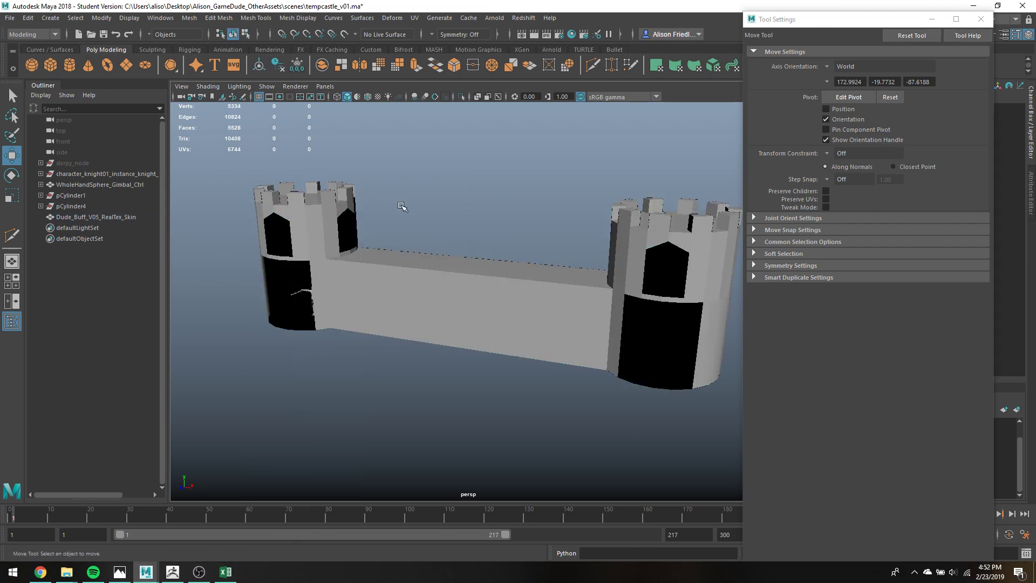
pyautogui.hotkey('ctrl', 's')
pyautogui.press('Return')
# Select the two middle rows of faces running along the top of the connecting wall.
pyautogui.click(395, 292)
pyautogui.keyDown('alt'); pyautogui.moveTo(390, 269); pyautogui.dragTo(364, 279); pyautogui.keyUp('alt')
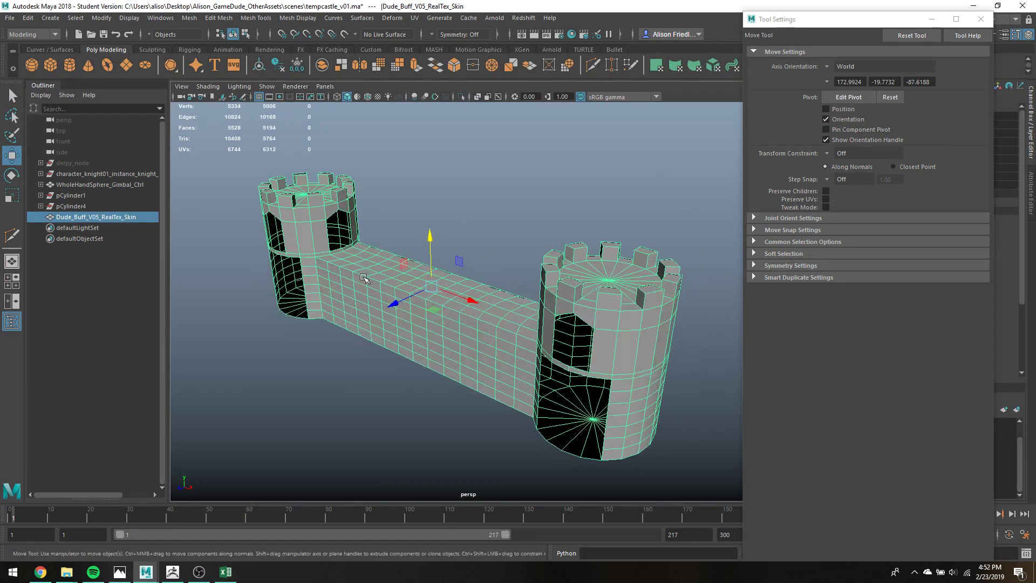
pyautogui.scroll(5, 364, 269)
pyautogui.keyDown('alt'); pyautogui.moveTo(365, 270); pyautogui.dragTo(446, 298, button='middle'); pyautogui.keyUp('alt')
pyautogui.keyDown('alt'); pyautogui.moveTo(446, 298); pyautogui.dragTo(374, 296); pyautogui.keyUp('alt')
pyautogui.moveTo(369, 247); pyautogui.dragTo(367, 267, button='right')
pyautogui.click(352, 246)
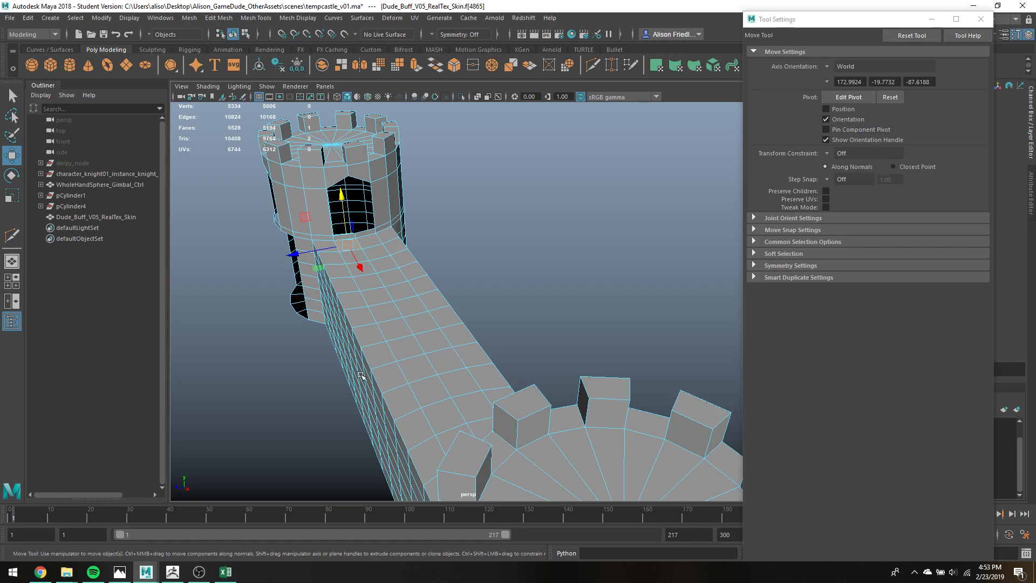
pyautogui.keyDown('alt'); pyautogui.moveTo(360, 375); pyautogui.dragTo(524, 399); pyautogui.keyUp('alt')
pyautogui.scroll(4, 627, 394)
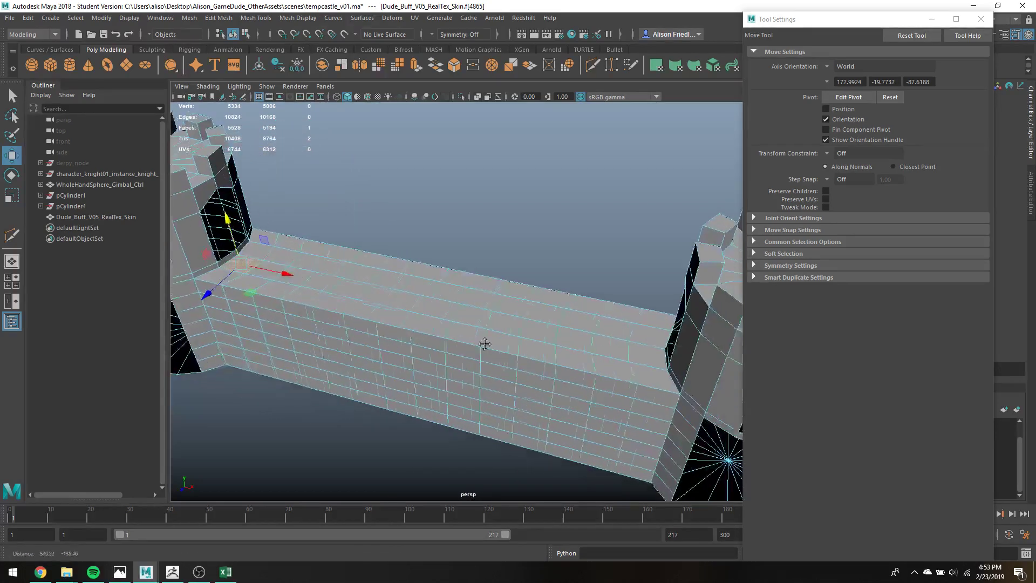
pyautogui.doubleClick(634, 353)
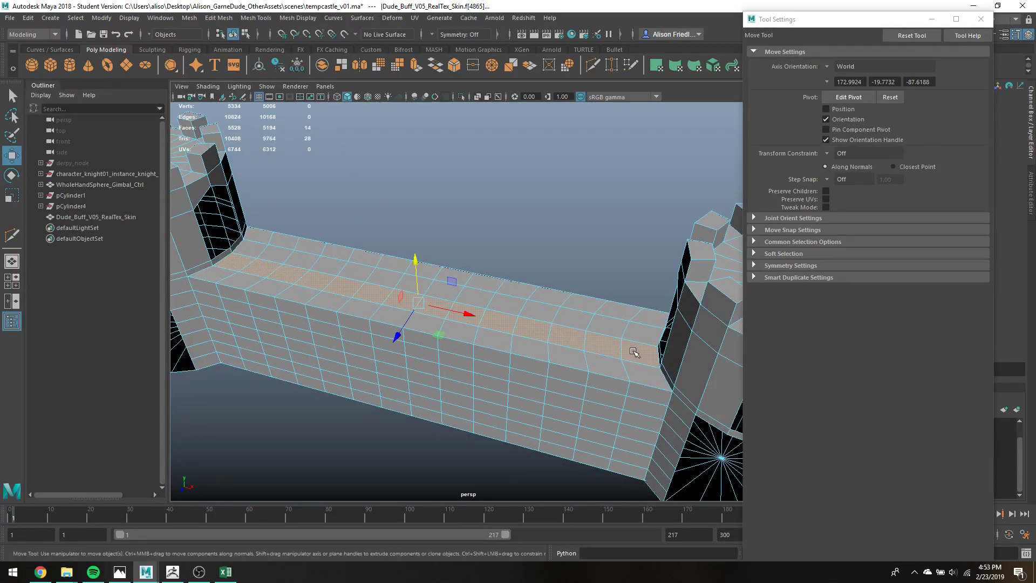
pyautogui.keyDown('shift'); pyautogui.doubleClick(254, 251); pyautogui.keyUp('shift')
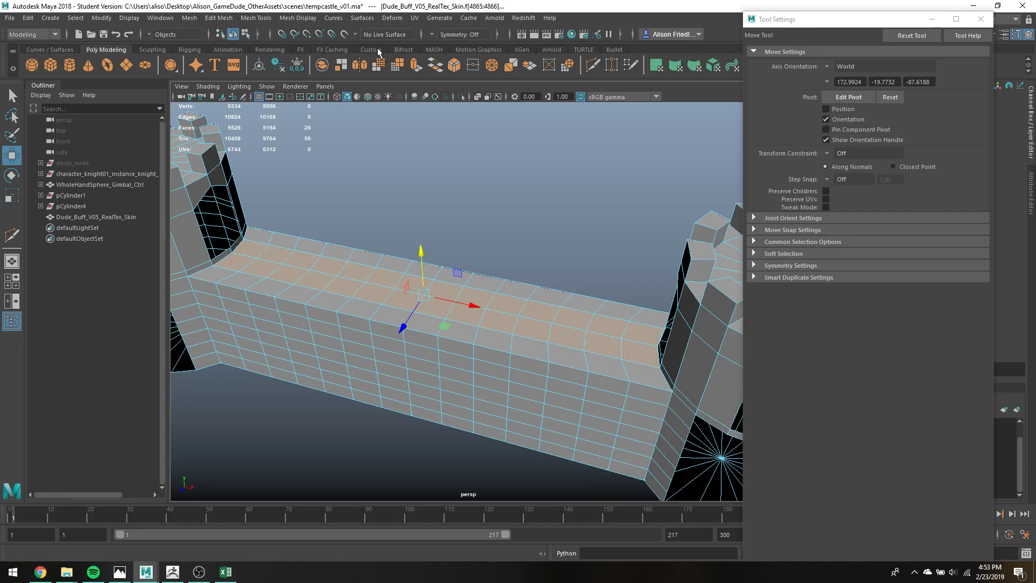
# Extrude the two outer rows of faces along the connecting wall's top and raise them into low parapets beside the walkway.
pyautogui.click(221, 274)
pyautogui.press('q')
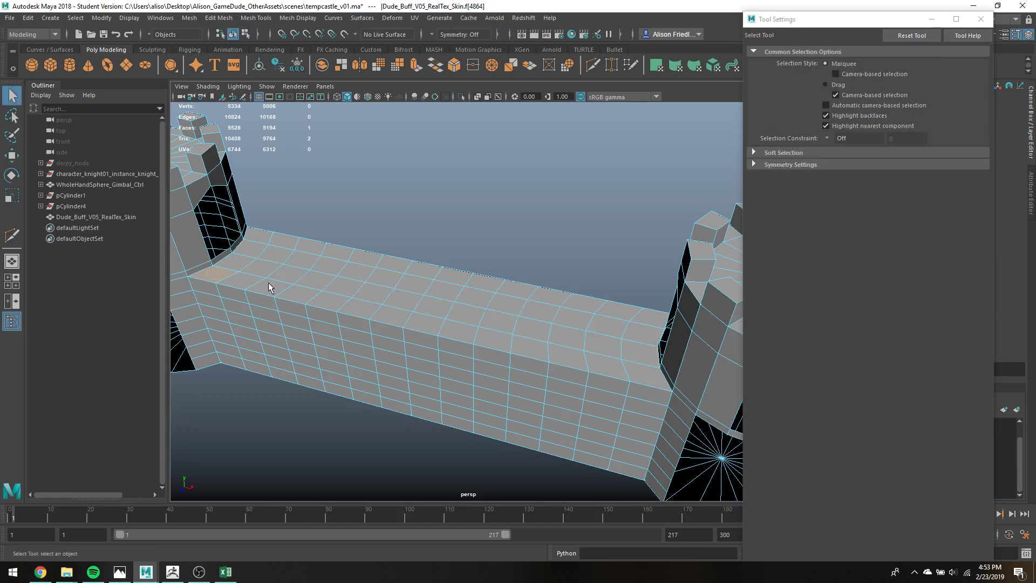
pyautogui.keyDown('alt'); pyautogui.moveTo(249, 279); pyautogui.dragTo(295, 237, button='middle'); pyautogui.keyUp('alt')
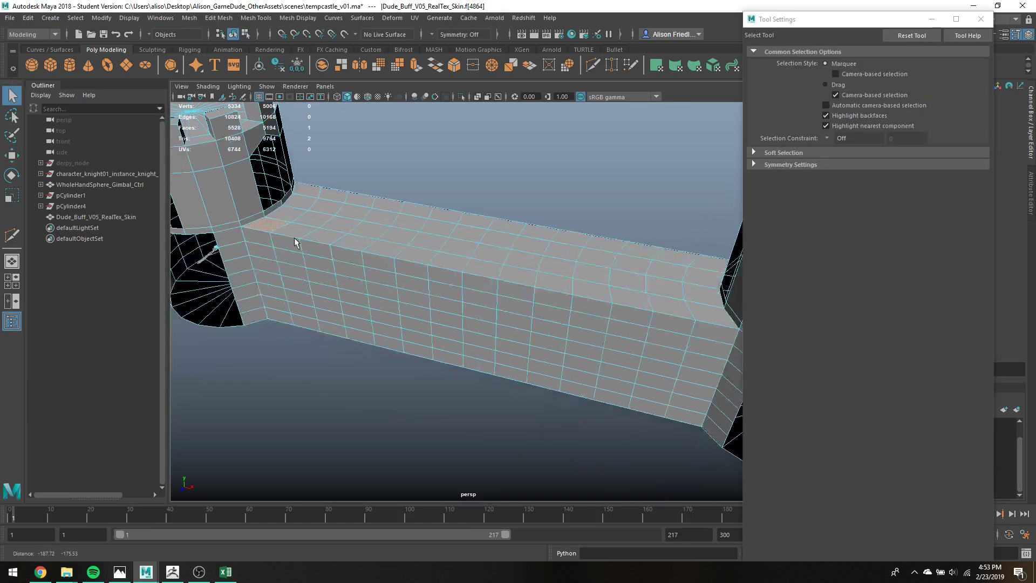
pyautogui.click(256, 219)
pyautogui.keyDown('alt'); pyautogui.moveTo(459, 252); pyautogui.dragTo(327, 276); pyautogui.keyUp('alt')
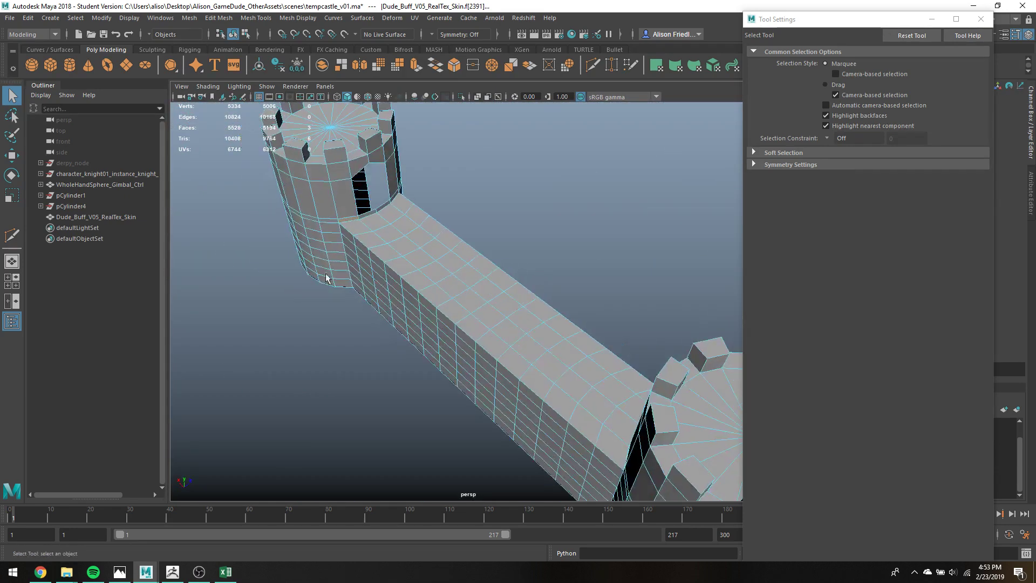
pyautogui.keyDown('shift'); pyautogui.click(394, 200); pyautogui.keyUp('shift')
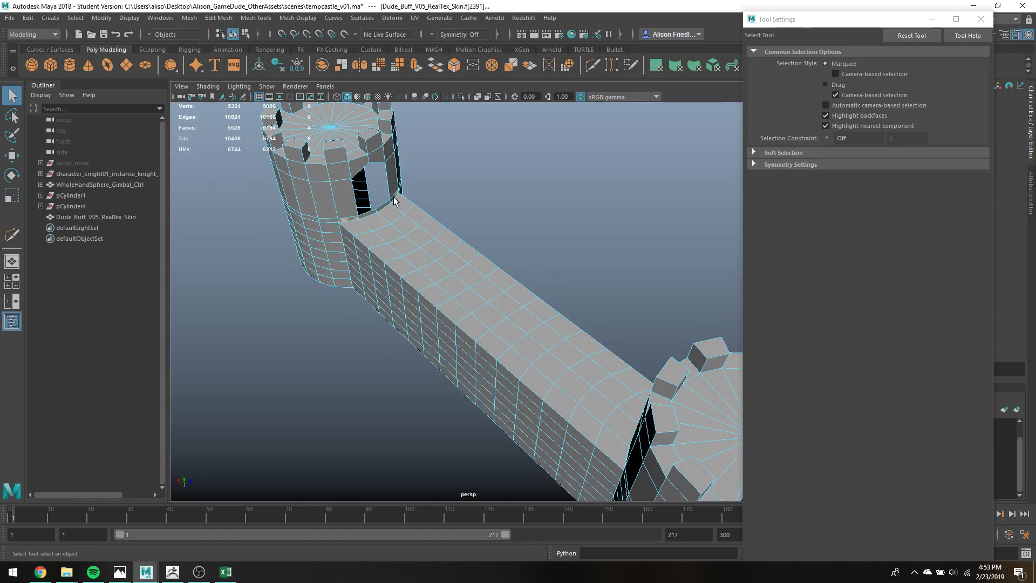
pyautogui.click(360, 227)
pyautogui.keyDown('alt'); pyautogui.moveTo(527, 363); pyautogui.dragTo(686, 415); pyautogui.keyUp('alt')
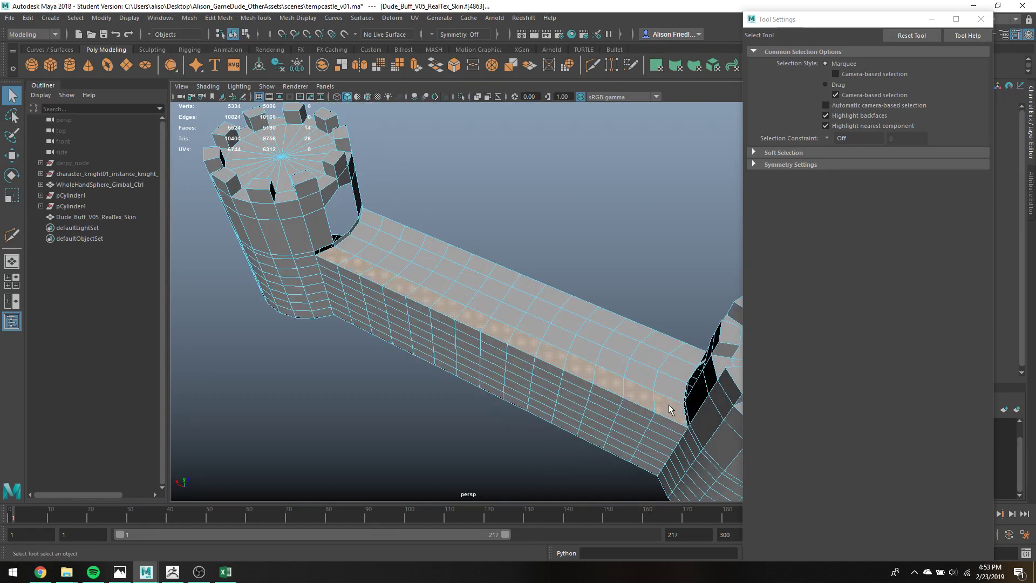
pyautogui.keyDown('shift'); pyautogui.click(681, 354); pyautogui.keyUp('shift')
pyautogui.hotkey('ctrl', 'e')
pyautogui.press('w')
pyautogui.keyDown('alt'); pyautogui.moveTo(570, 315); pyautogui.dragTo(505, 248); pyautogui.keyUp('alt')
pyautogui.moveTo(387, 248); pyautogui.dragTo(326, 244)
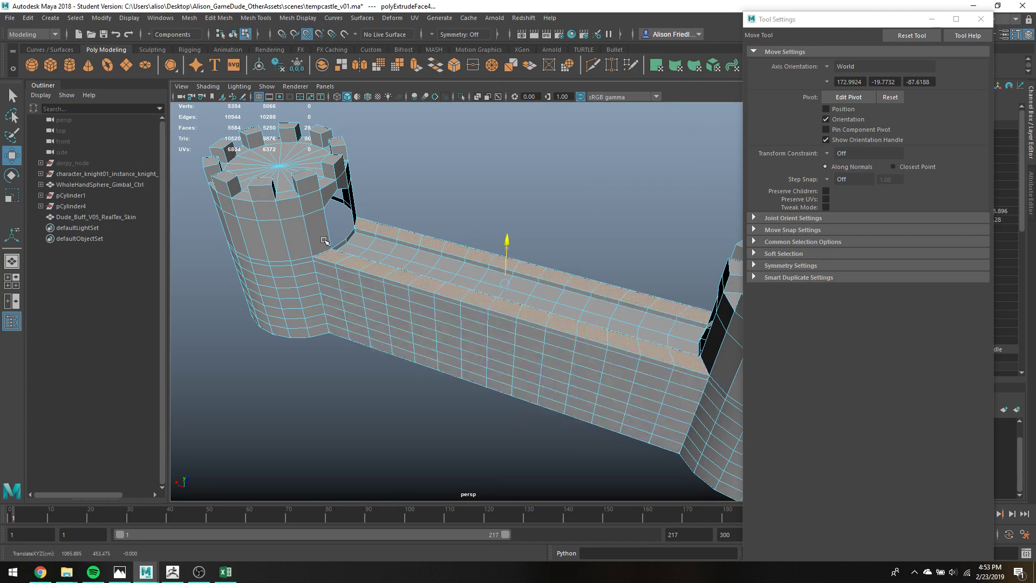
# Preview the mesh smoothed and delete the four small parapet end faces where the parapets meet the two towers.
pyautogui.press('q')
pyautogui.scroll(5, 321, 246)
pyautogui.keyDown('alt'); pyautogui.moveTo(320, 248); pyautogui.dragTo(430, 262, button='middle'); pyautogui.keyUp('alt')
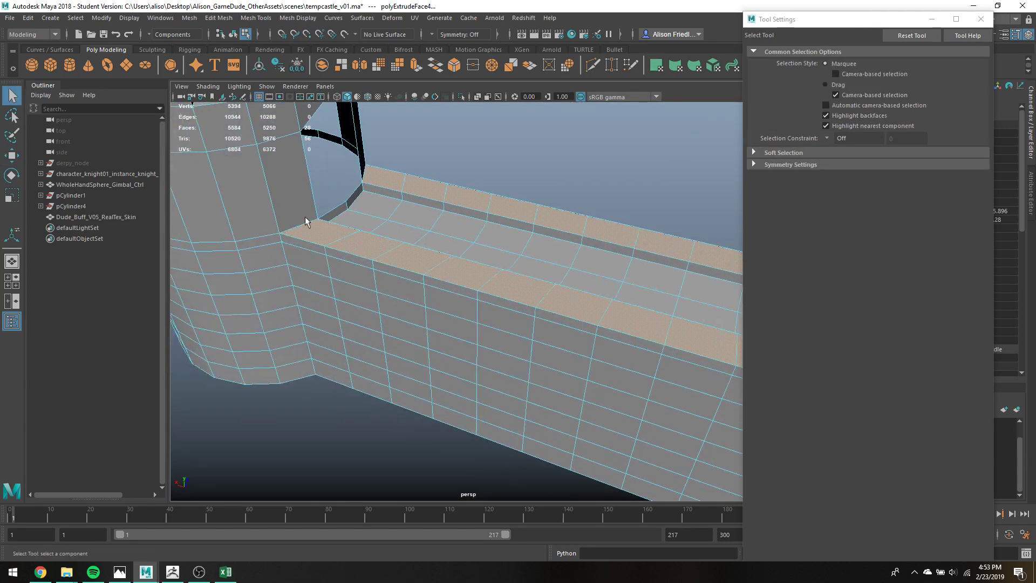
pyautogui.press('3')
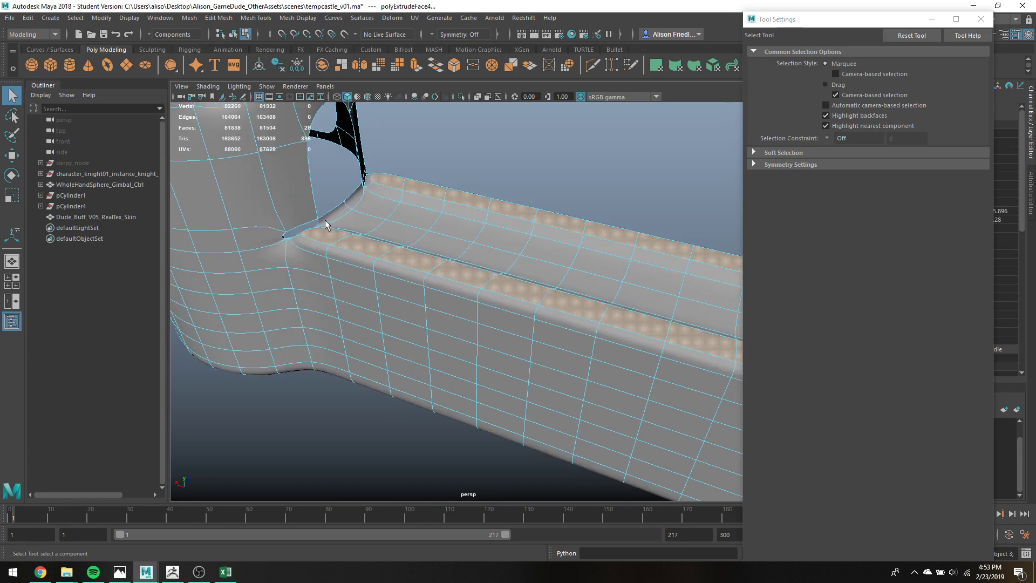
pyautogui.press('1')
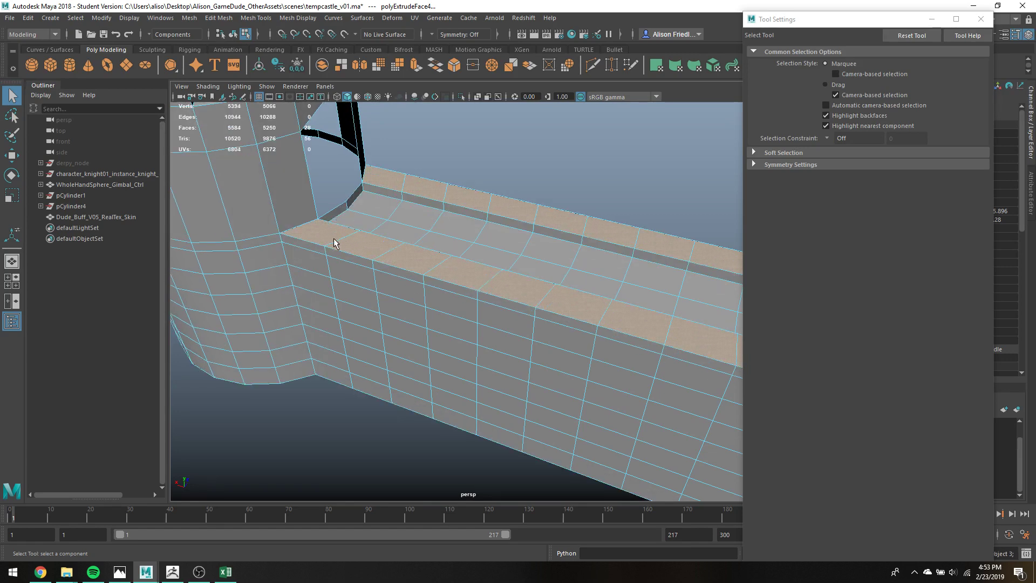
pyautogui.press('3')
pyautogui.click(310, 251)
pyautogui.keyDown('shift'); pyautogui.click(339, 197); pyautogui.keyUp('shift')
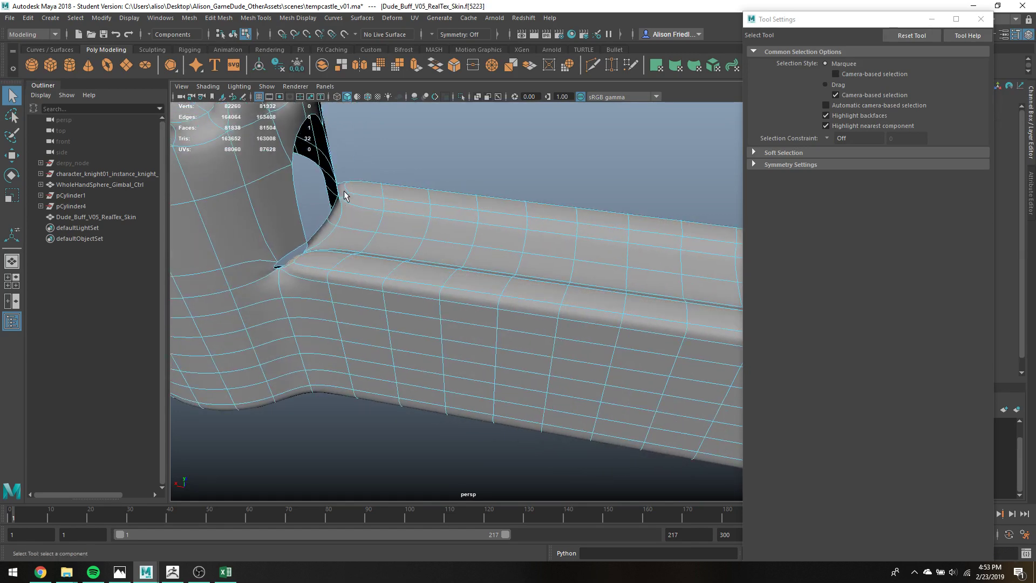
pyautogui.keyDown('alt'); pyautogui.moveTo(608, 287); pyautogui.dragTo(173, 223, button='middle'); pyautogui.keyUp('alt')
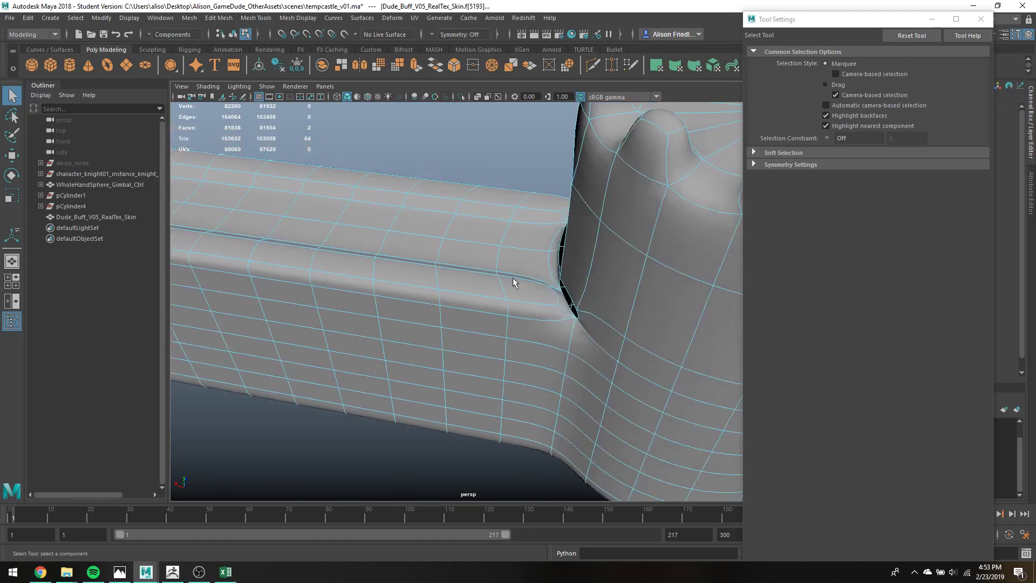
pyautogui.keyDown('shift'); pyautogui.click(561, 295); pyautogui.keyUp('shift')
pyautogui.keyDown('alt'); pyautogui.moveTo(542, 260); pyautogui.dragTo(551, 248); pyautogui.keyUp('alt')
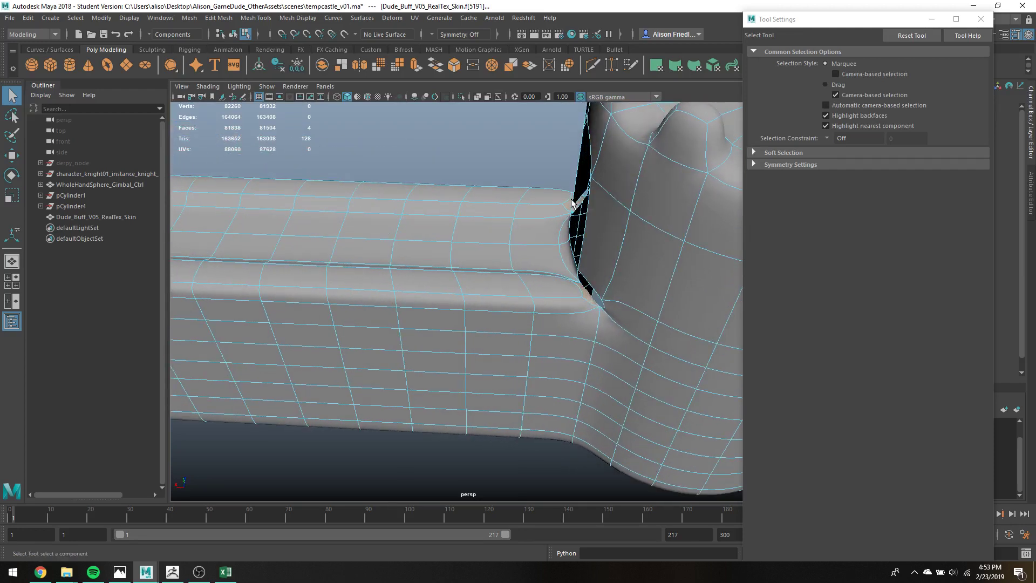
pyautogui.press('Delete')
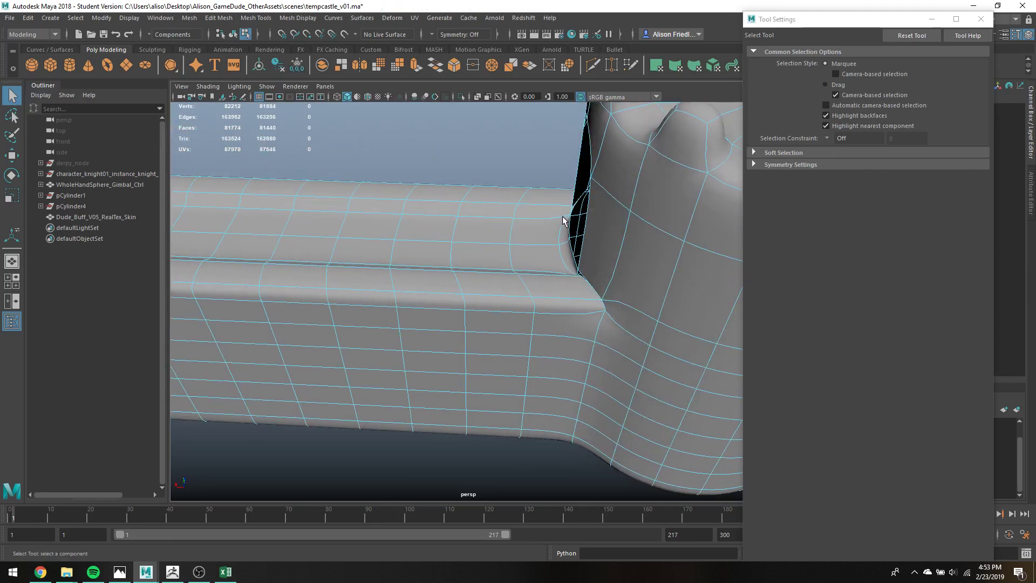
# Merge the coincident vertices of the whole castle mesh and return it to unsmoothed display.
pyautogui.moveTo(571, 208); pyautogui.dragTo(585, 197, button='right')
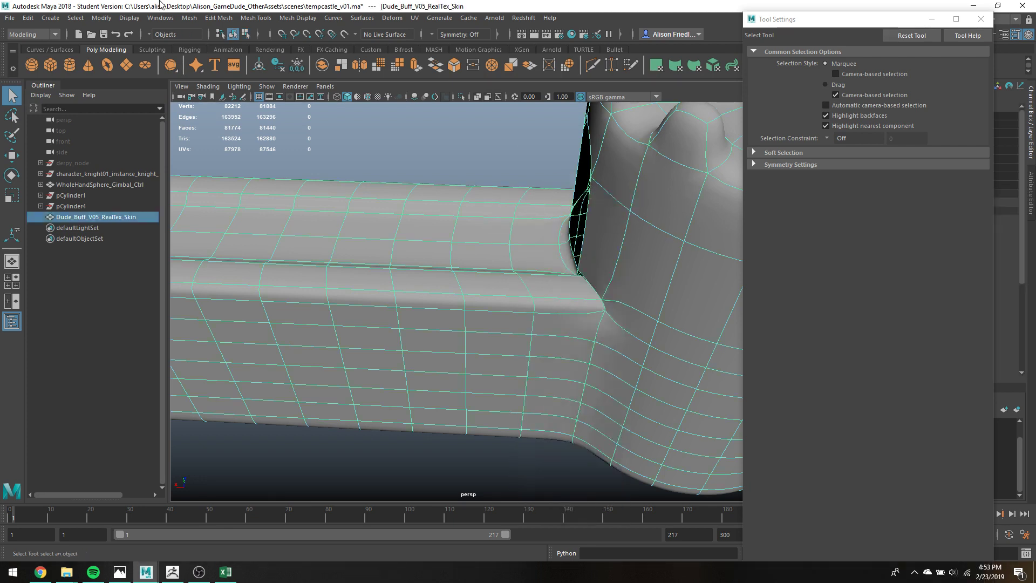
pyautogui.click(216, 18)
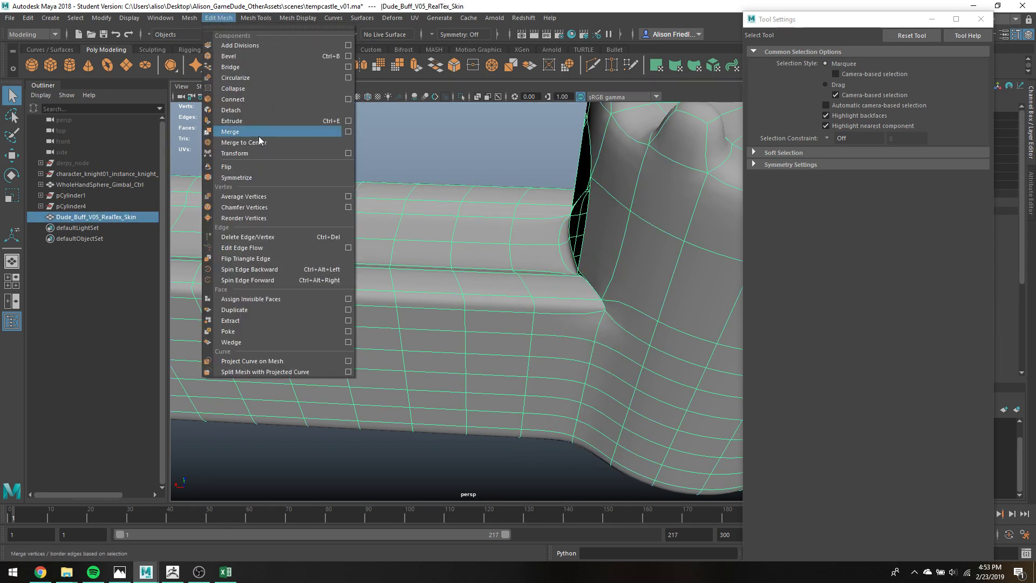
pyautogui.click(258, 136)
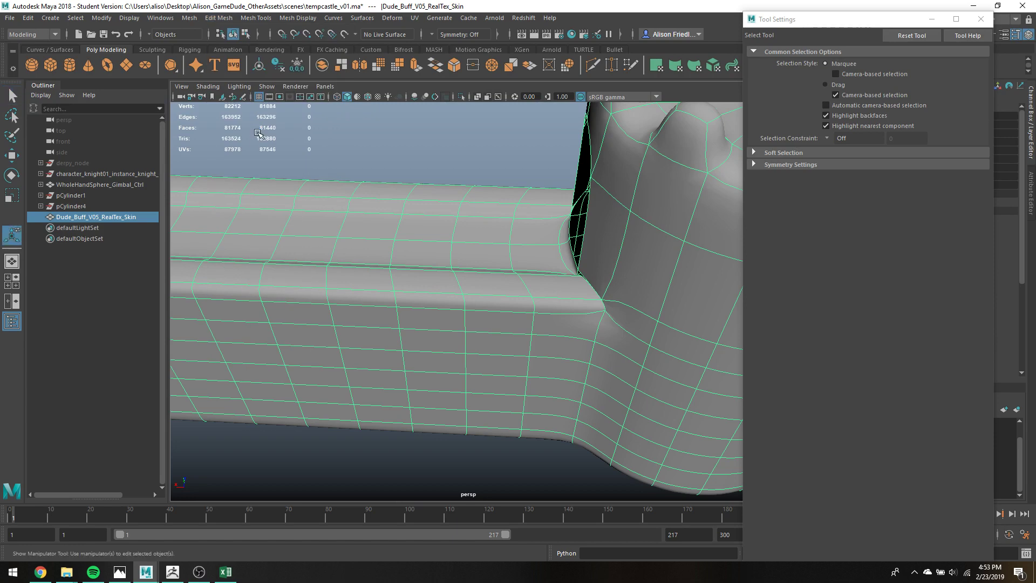
pyautogui.keyDown('alt'); pyautogui.moveTo(549, 281); pyautogui.dragTo(395, 248); pyautogui.keyUp('alt')
pyautogui.moveTo(394, 249); pyautogui.dragTo(432, 219, button='right')
pyautogui.keyDown('alt'); pyautogui.moveTo(433, 219); pyautogui.dragTo(361, 244); pyautogui.keyUp('alt')
pyautogui.click(456, 202)
pyautogui.scroll(-4, 499, 208)
pyautogui.keyDown('alt'); pyautogui.moveTo(501, 210); pyautogui.dragTo(562, 207, button='middle'); pyautogui.keyUp('alt')
pyautogui.keyDown('alt'); pyautogui.moveTo(562, 207); pyautogui.dragTo(462, 218); pyautogui.keyUp('alt')
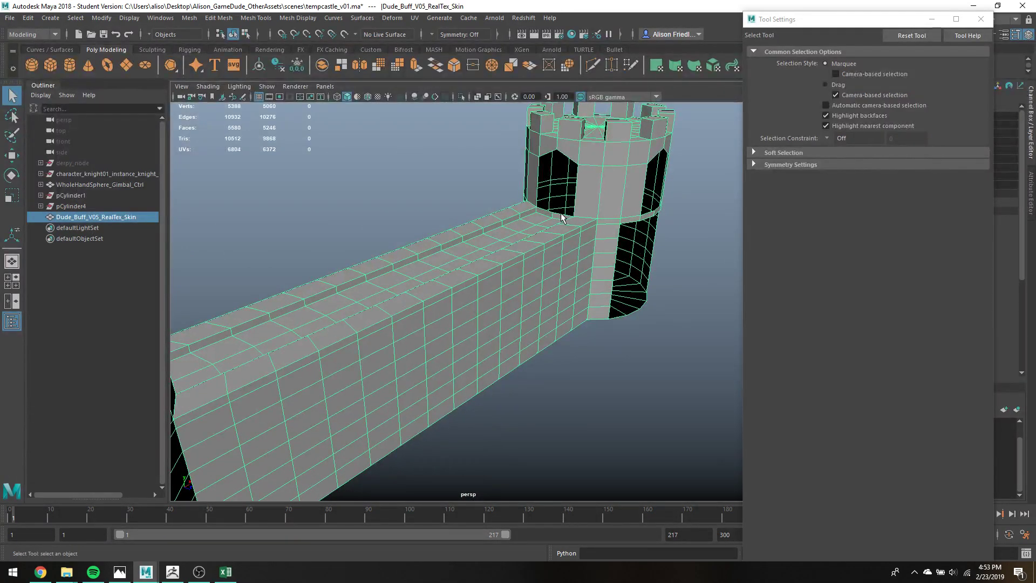
# Delete the thin sill faces under the outer window openings of both towers and at one tower's walkway opening.
pyautogui.moveTo(562, 217); pyautogui.dragTo(561, 243, button='right')
pyautogui.click(556, 216)
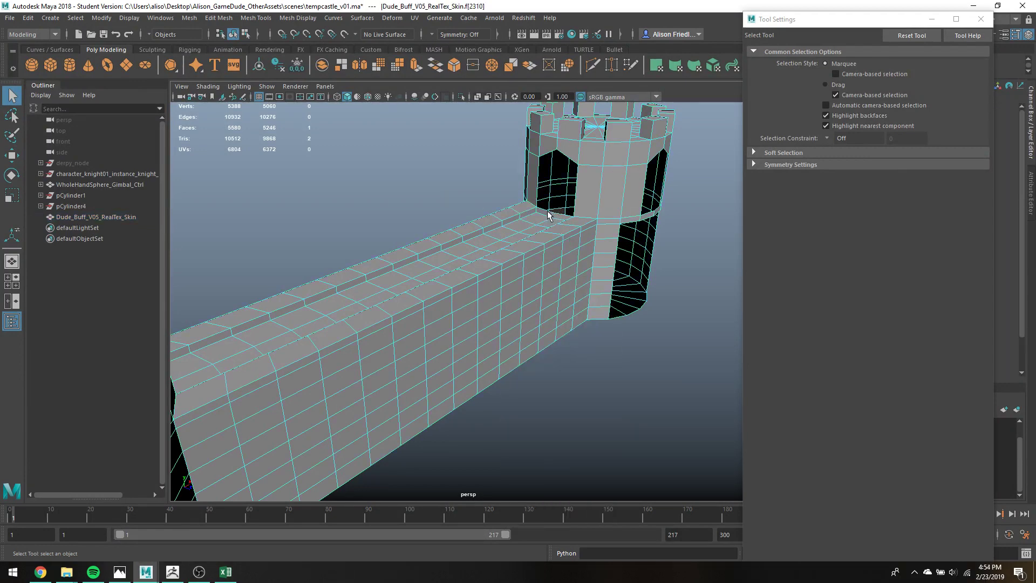
pyautogui.click(549, 212)
pyautogui.keyDown('shift'); pyautogui.click(557, 215); pyautogui.keyUp('shift')
pyautogui.keyDown('alt'); pyautogui.moveTo(588, 230); pyautogui.dragTo(545, 223); pyautogui.keyUp('alt')
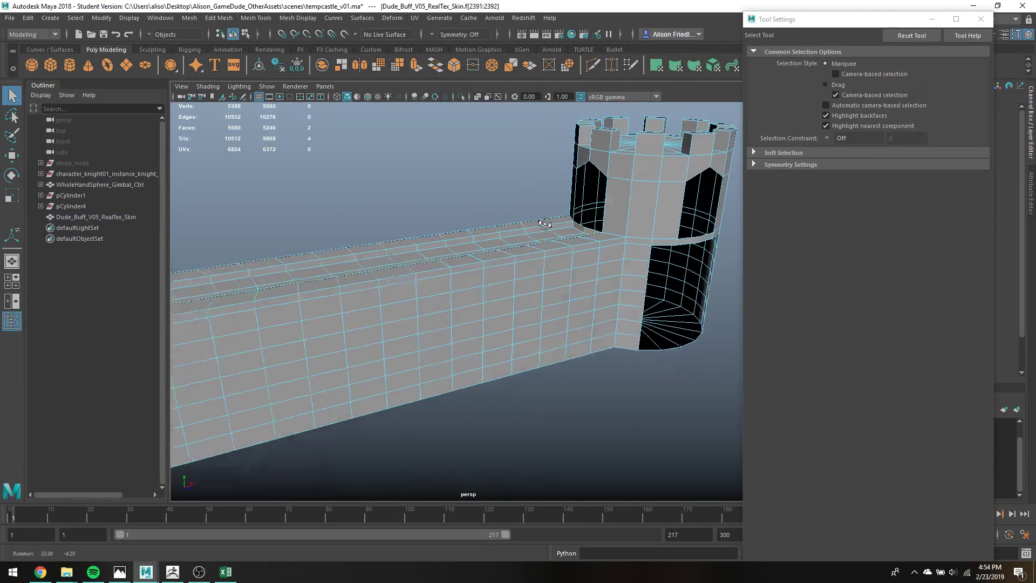
pyautogui.keyDown('alt'); pyautogui.moveTo(619, 231); pyautogui.dragTo(521, 216); pyautogui.keyUp('alt')
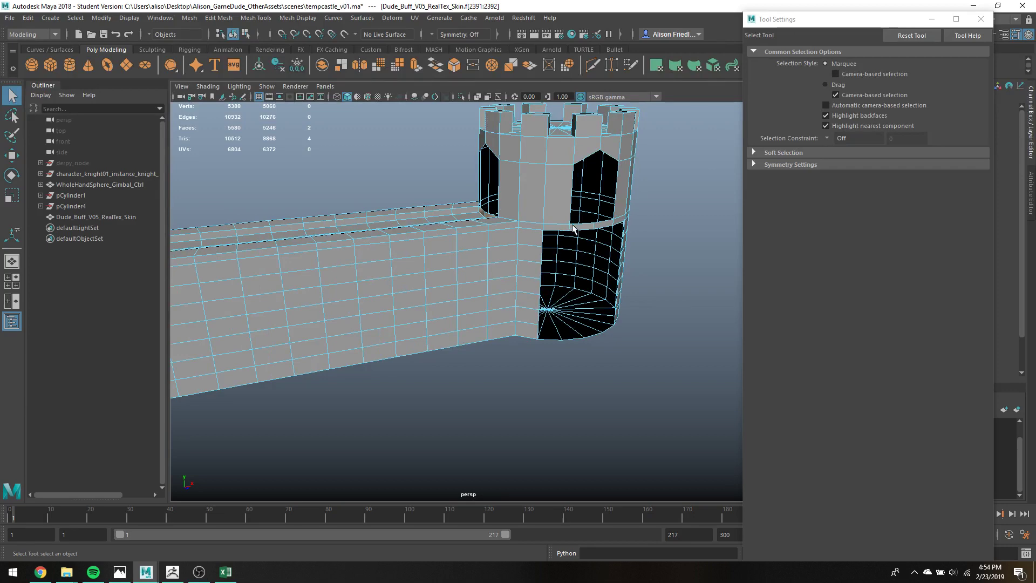
pyautogui.keyDown('shift'); pyautogui.click(562, 227); pyautogui.keyUp('shift')
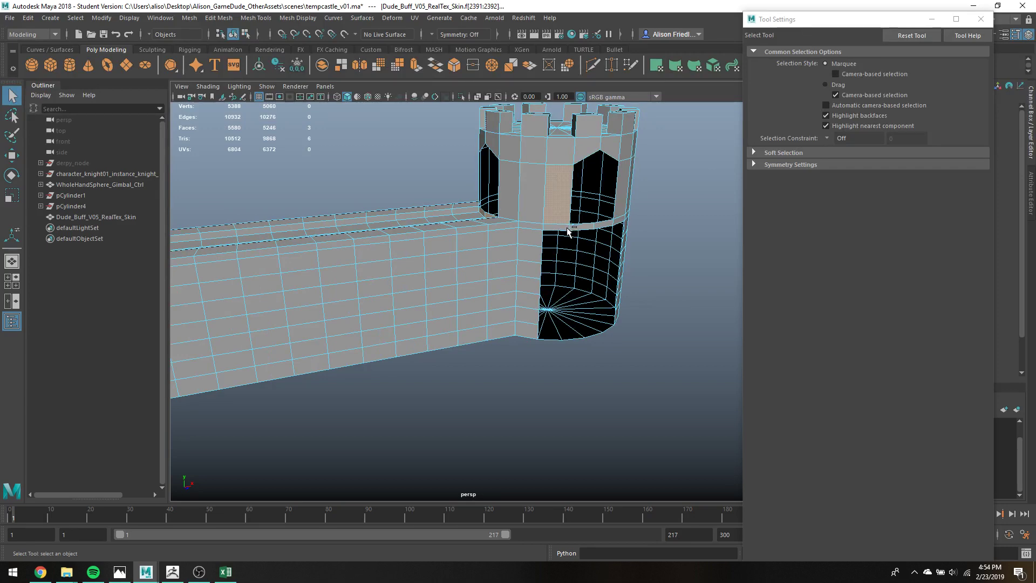
pyautogui.keyDown('shift'); pyautogui.click(604, 223); pyautogui.keyUp('shift')
pyautogui.keyDown('shift'); pyautogui.click(617, 219); pyautogui.keyUp('shift')
pyautogui.keyDown('alt'); pyautogui.moveTo(587, 237); pyautogui.dragTo(485, 249); pyautogui.keyUp('alt')
pyautogui.keyDown('alt'); pyautogui.moveTo(459, 261); pyautogui.dragTo(774, 252, button='middle'); pyautogui.keyUp('alt')
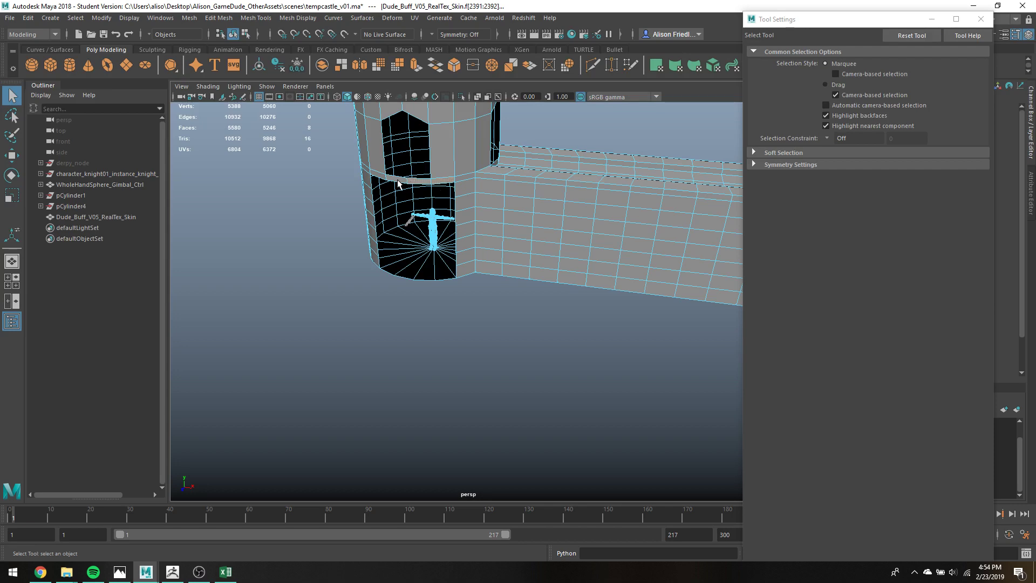
pyautogui.press('Delete')
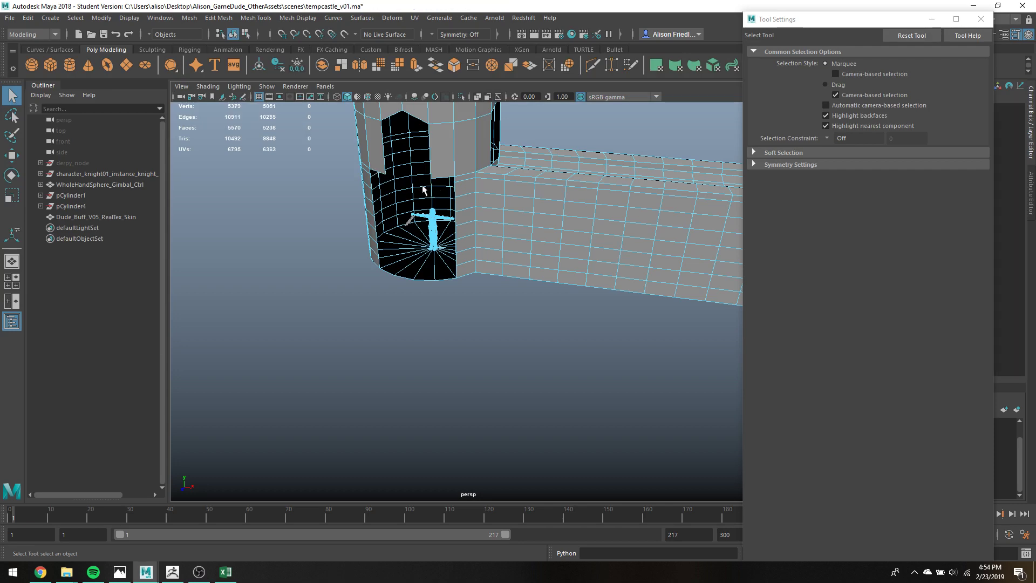
# Delete the two remaining sill faces at the other tower's opening onto the walkway.
pyautogui.keyDown('alt'); pyautogui.moveTo(502, 181); pyautogui.dragTo(606, 186); pyautogui.keyUp('alt')
pyautogui.click(608, 185)
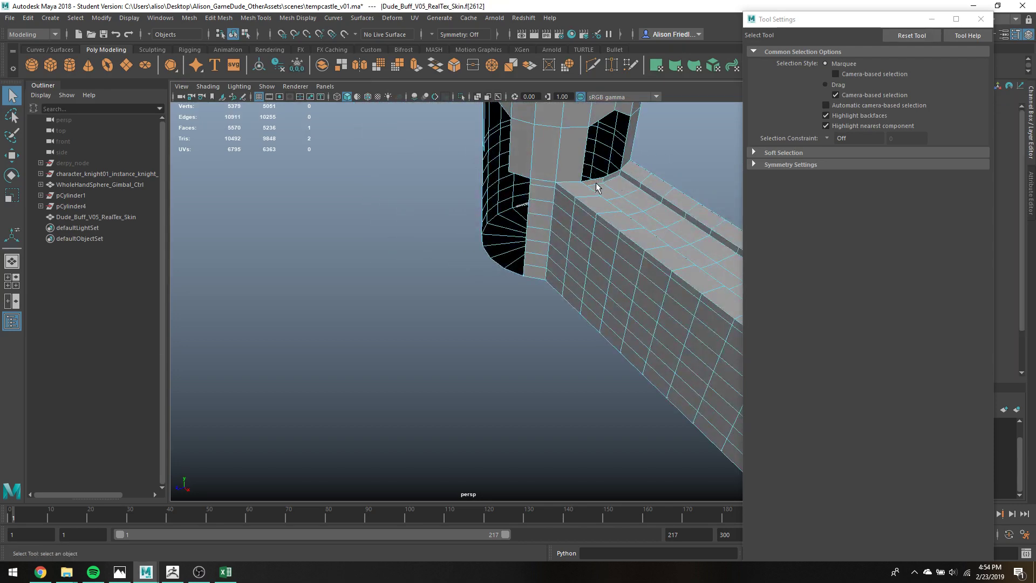
pyautogui.keyDown('shift'); pyautogui.click(611, 183); pyautogui.keyUp('shift')
pyautogui.press('Delete')
# In front wireframe view, select the row of vertices along the parapet top and across both towers and raise it slightly.
pyautogui.moveTo(592, 189); pyautogui.dragTo(592, 159, button='right')
pyautogui.press('space')
pyautogui.press('space')
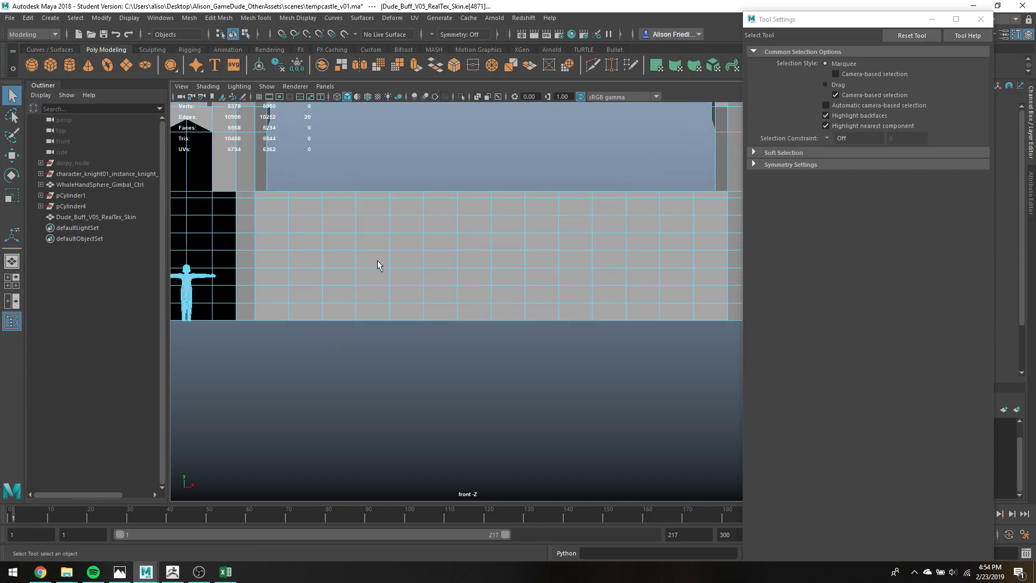
pyautogui.press('4')
pyautogui.moveTo(331, 208); pyautogui.dragTo(277, 202, button='right')
pyautogui.keyDown('alt'); pyautogui.moveTo(297, 211); pyautogui.dragTo(455, 234, button='middle'); pyautogui.keyUp('alt')
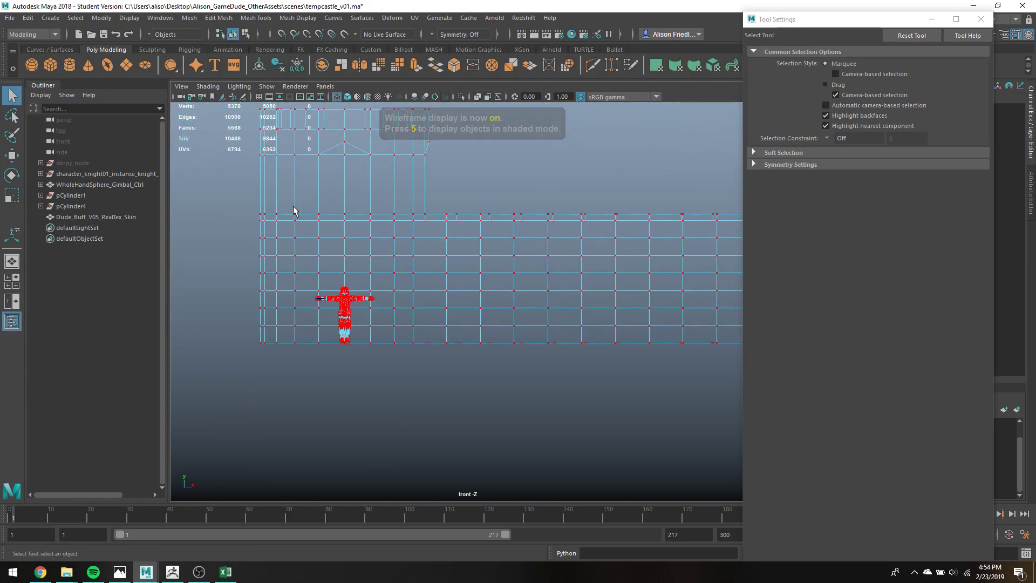
pyautogui.moveTo(221, 195); pyautogui.dragTo(478, 221)
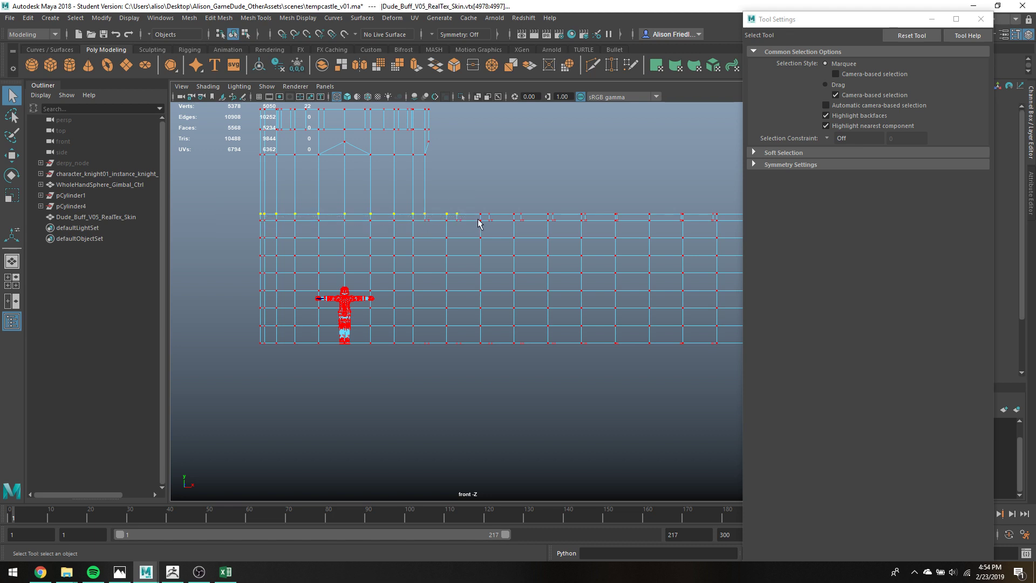
pyautogui.keyDown('alt'); pyautogui.moveTo(479, 221); pyautogui.dragTo(335, 278, button='middle'); pyautogui.keyUp('alt')
pyautogui.moveTo(217, 193); pyautogui.dragTo(607, 216)
pyautogui.keyDown('alt'); pyautogui.moveTo(624, 229); pyautogui.dragTo(405, 241, button='middle'); pyautogui.keyUp('alt')
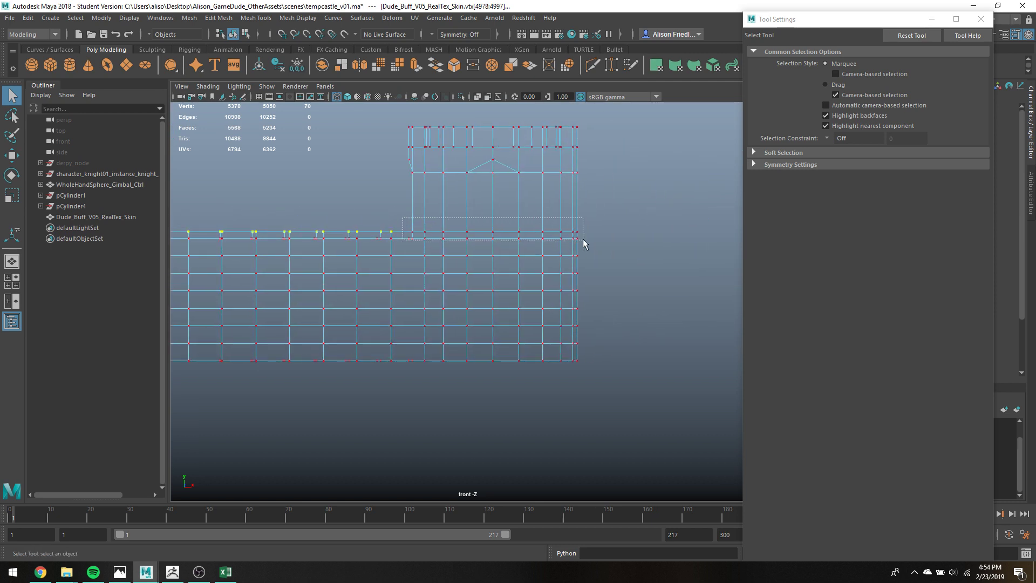
pyautogui.keyDown('shift'); pyautogui.moveTo(592, 234); pyautogui.dragTo(402, 222); pyautogui.keyUp('shift')
pyautogui.press('w')
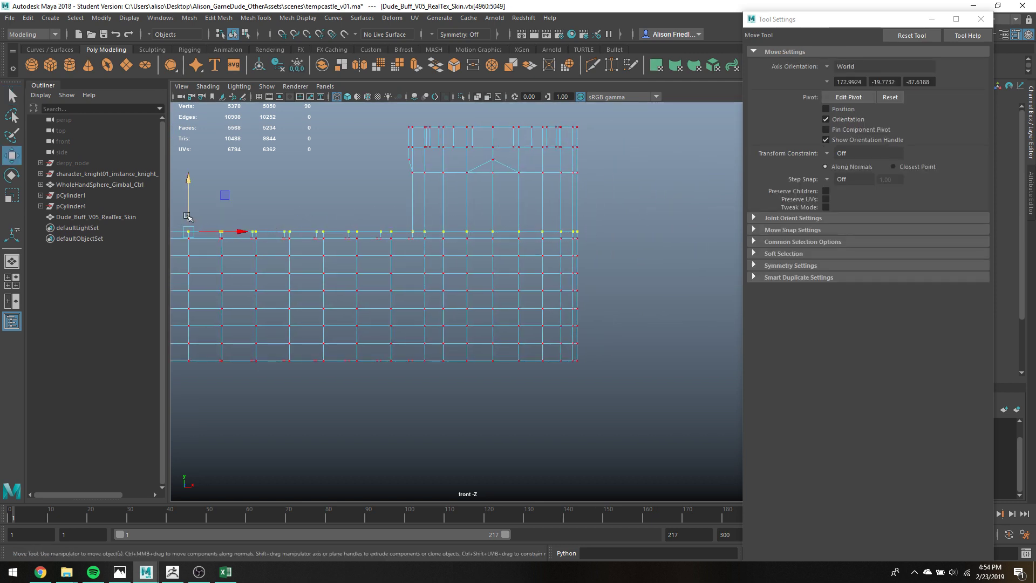
pyautogui.moveTo(188, 215); pyautogui.dragTo(181, 199)
# Return to object mode in the perspective view, clear the selection and look over the whole castle section.
pyautogui.press('space')
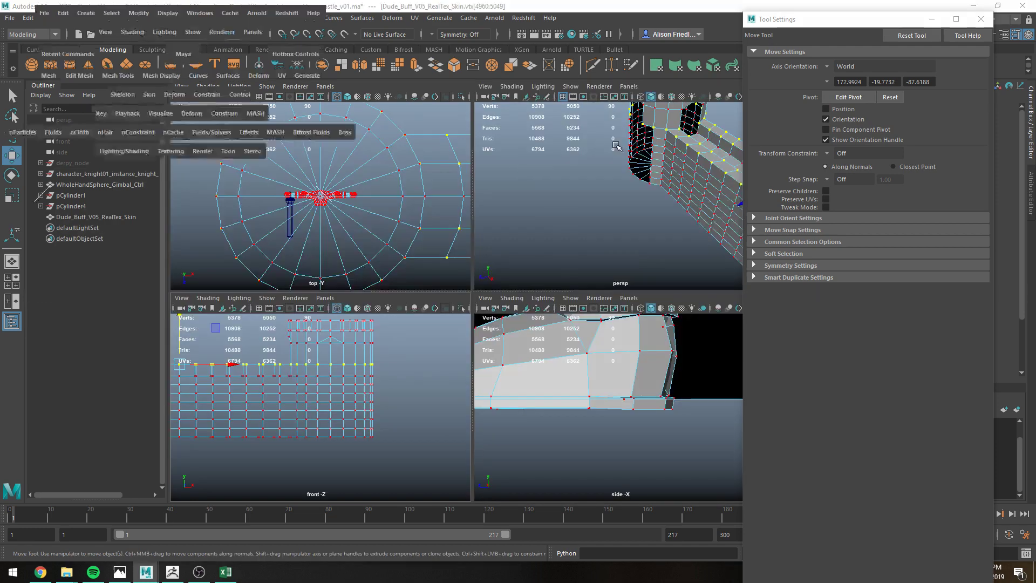
pyautogui.press('space')
pyautogui.moveTo(559, 214)
pyautogui.mouseDown(button='right')
pyautogui.moveTo(615, 175)
pyautogui.moveTo(542, 205)
pyautogui.mouseUp(button='right')
pyautogui.click(669, 139)
pyautogui.keyDown('alt'); pyautogui.moveTo(542, 205); pyautogui.dragTo(582, 194); pyautogui.keyUp('alt')
pyautogui.keyDown('alt'); pyautogui.moveTo(582, 195); pyautogui.dragTo(508, 181, button='middle'); pyautogui.keyUp('alt')
pyautogui.moveTo(507, 182)
pyautogui.keyDown('alt'); pyautogui.mouseDown()
pyautogui.moveTo(464, 185)
pyautogui.moveTo(396, 121)
pyautogui.moveTo(363, 187)
pyautogui.moveTo(458, 221)
pyautogui.moveTo(521, 225)
pyautogui.moveTo(495, 192)
pyautogui.moveTo(546, 253)
pyautogui.moveTo(556, 308)
pyautogui.moveTo(512, 189)
pyautogui.moveTo(498, 195)
pyautogui.moveTo(509, 202)
pyautogui.mouseUp(); pyautogui.keyUp('alt')
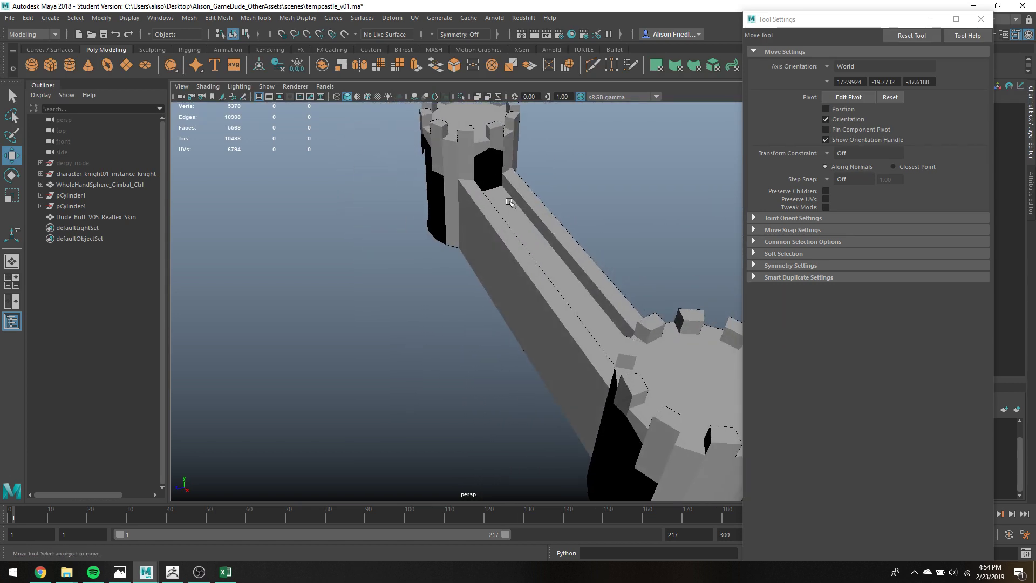
pyautogui.scroll(-5, 499, 183)
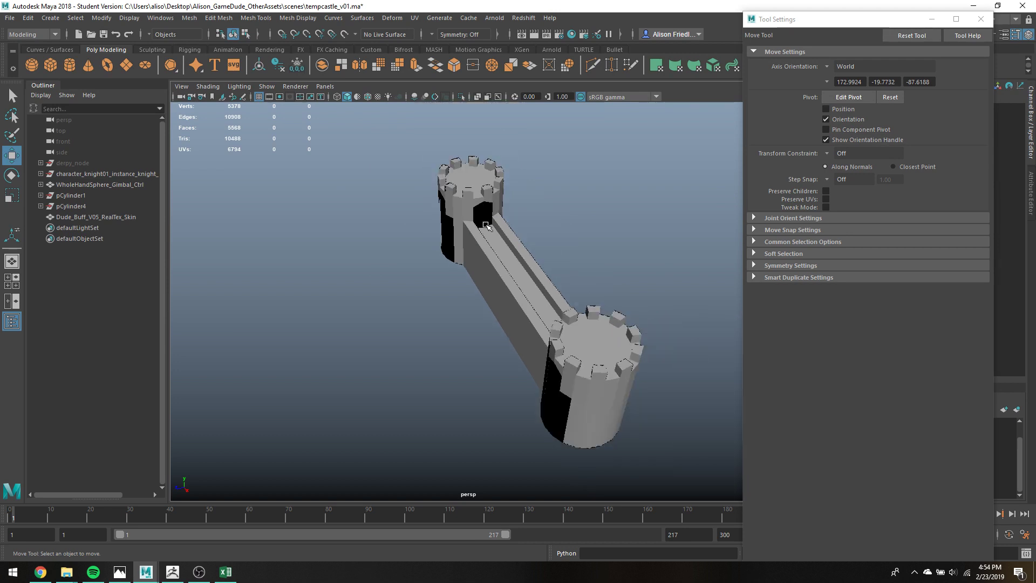
pyautogui.keyDown('alt'); pyautogui.moveTo(484, 230); pyautogui.dragTo(606, 205); pyautogui.keyUp('alt')
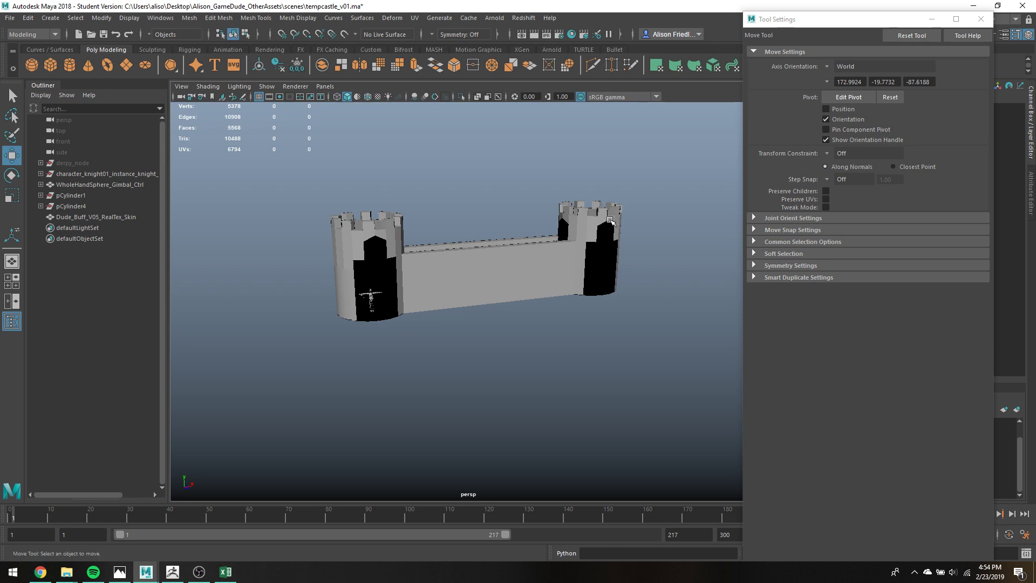
# Duplicate the castle section and move the copy forward along the Z axis, in front of the original.
pyautogui.click(603, 255)
pyautogui.hotkey('ctrl', 'd')
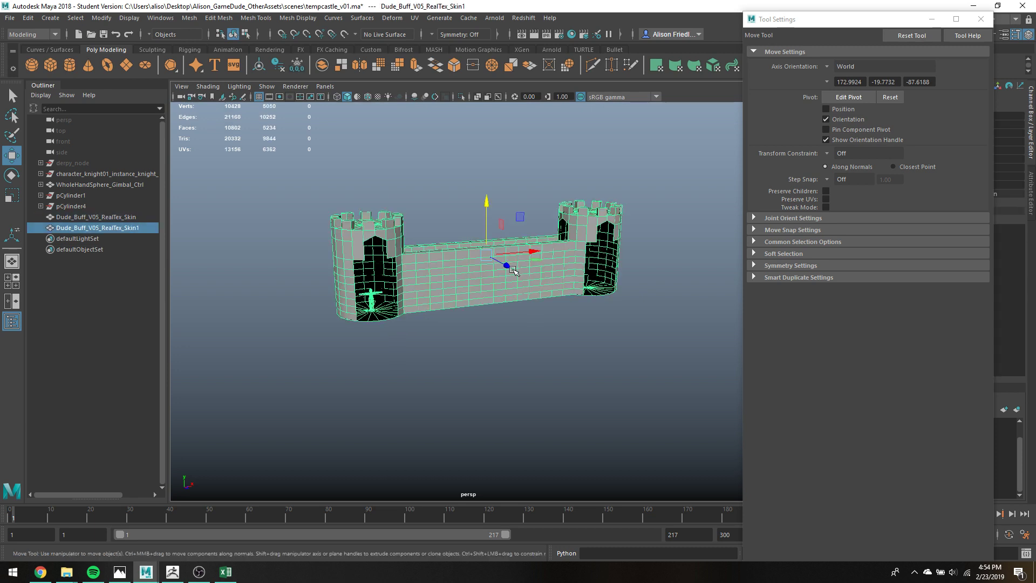
pyautogui.moveTo(512, 270); pyautogui.dragTo(716, 326)
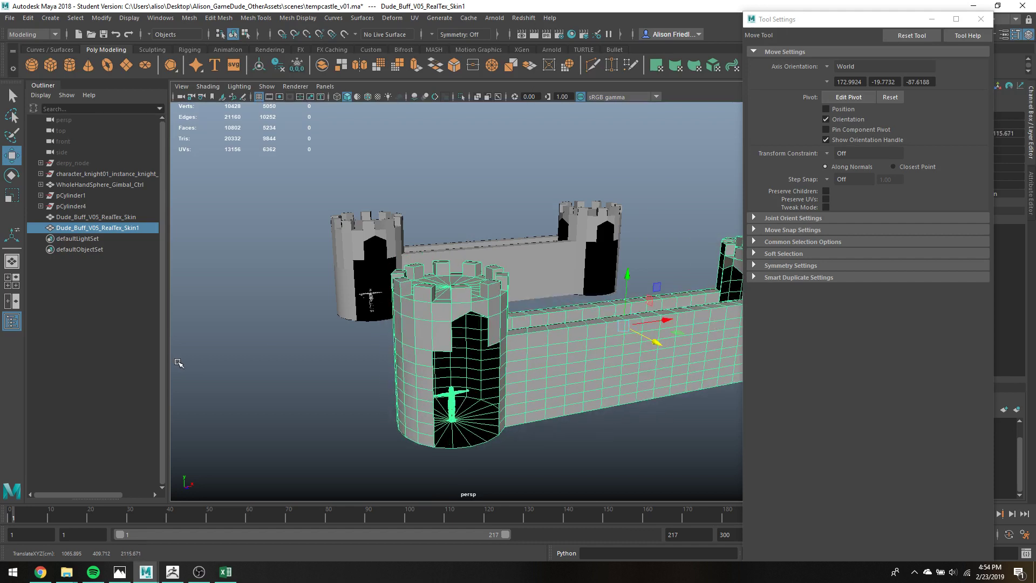
# Undo the castle section's duplication and move, then reselect the original section and clear away the leftover pCylinder1 and pCylinder4 nodes.
pyautogui.hotkey('ctrl', 'z')
pyautogui.hotkey('ctrl', 'z')
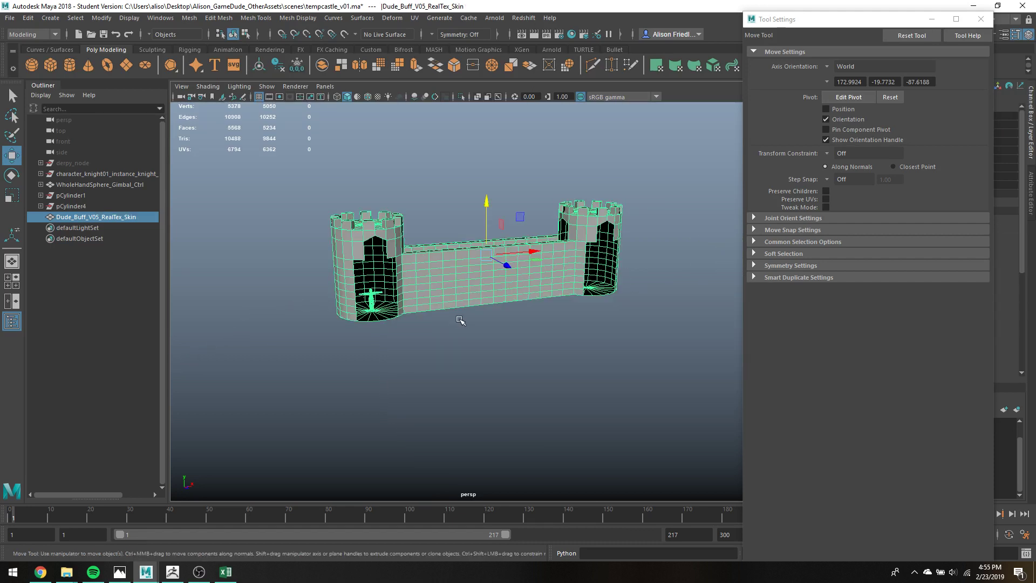
pyautogui.click(443, 362)
pyautogui.click(421, 281)
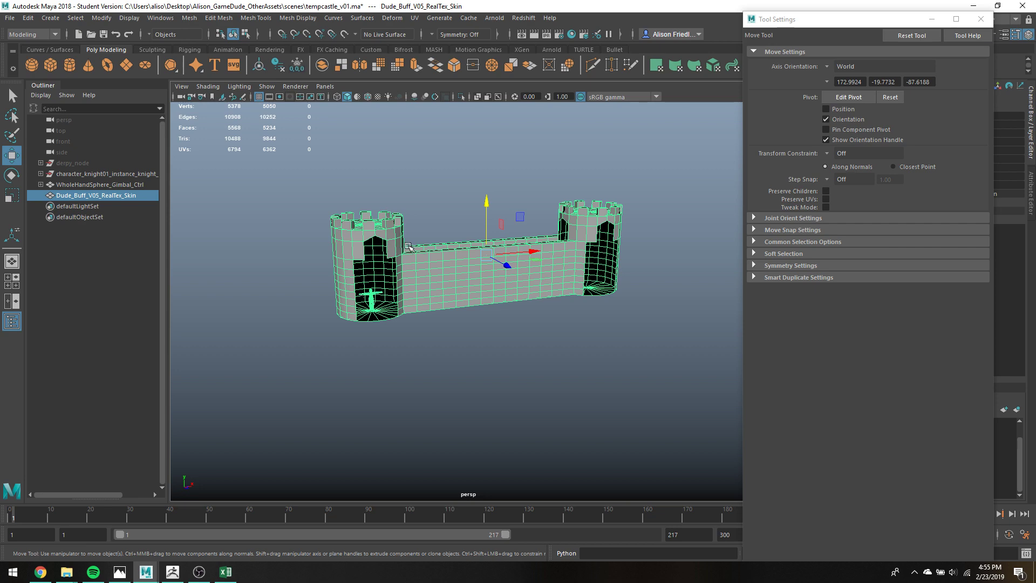
# Separate the combined mesh so the castle section can be selected apart from the knight figure.
pyautogui.scroll(5, 409, 247)
pyautogui.keyDown('alt'); pyautogui.moveTo(408, 247); pyautogui.dragTo(535, 240, button='middle'); pyautogui.keyUp('alt')
pyautogui.moveTo(471, 267)
pyautogui.keyDown('alt'); pyautogui.mouseDown()
pyautogui.moveTo(445, 270)
pyautogui.moveTo(457, 272)
pyautogui.mouseUp(); pyautogui.keyUp('alt')
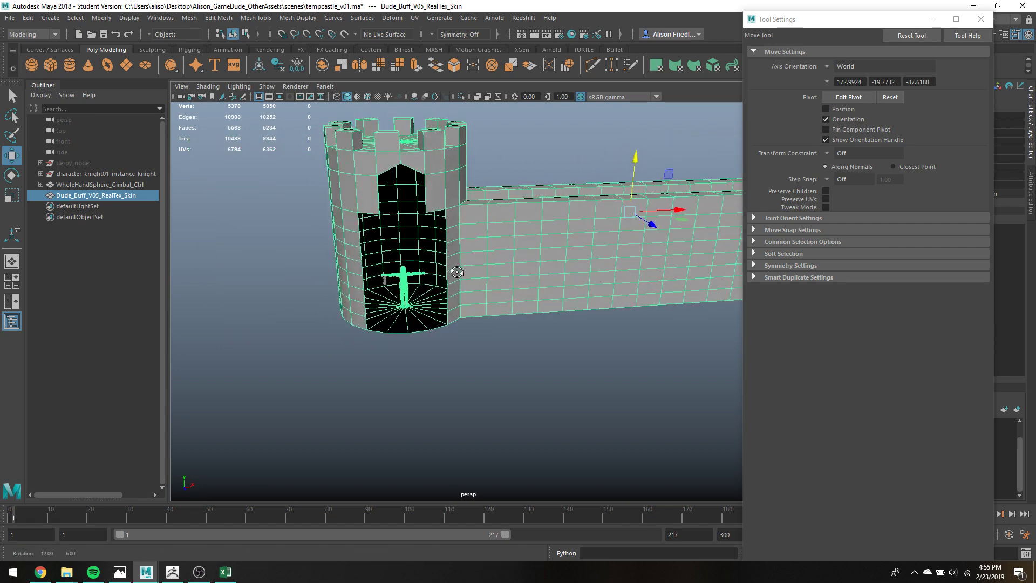
pyautogui.click(190, 18)
pyautogui.click(189, 18)
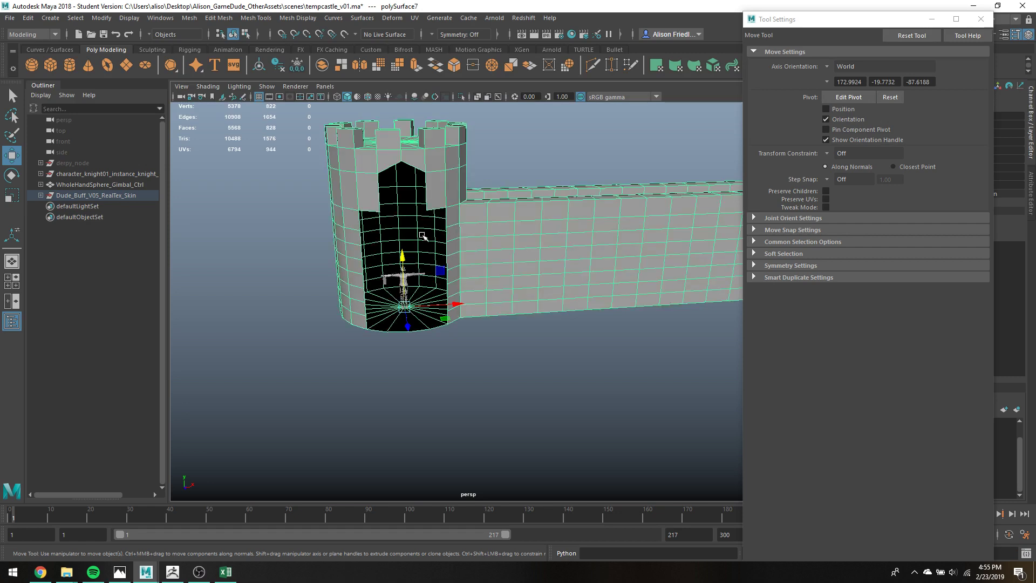
# Duplicate the castle section and move the copy about 1493 units forward along the Z axis.
pyautogui.hotkey('ctrl', 'd')
pyautogui.keyDown('alt'); pyautogui.moveTo(627, 303); pyautogui.dragTo(513, 308, button='right'); pyautogui.keyUp('alt')
pyautogui.keyDown('alt'); pyautogui.moveTo(513, 307); pyautogui.dragTo(526, 325); pyautogui.keyUp('alt')
pyautogui.moveTo(436, 341); pyautogui.dragTo(561, 495)
pyautogui.click(937, 18)
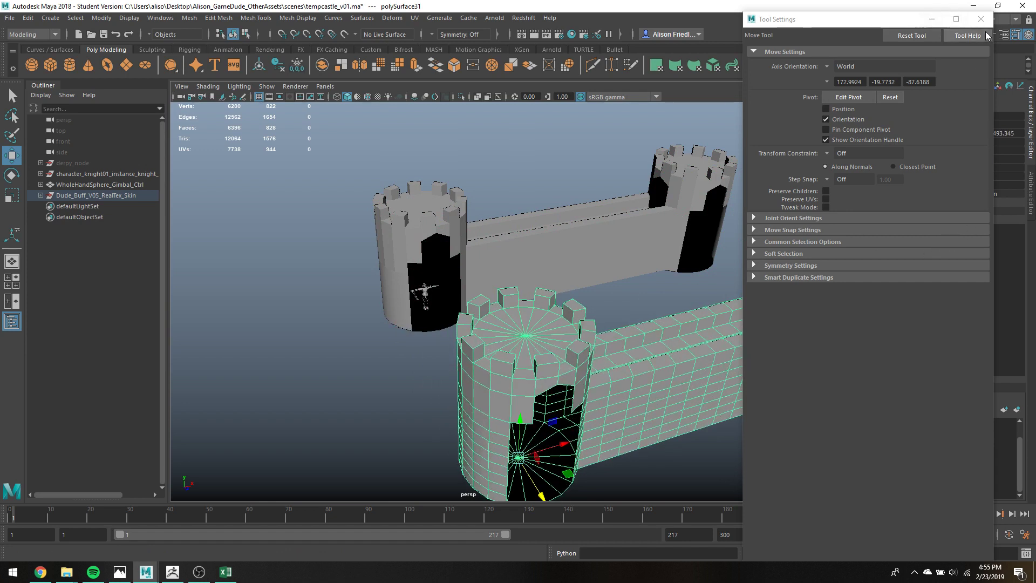
# Mirror the copied castle section by setting its Scale Z to -1, and freeze its transformations.
pyautogui.doubleClick(998, 168)
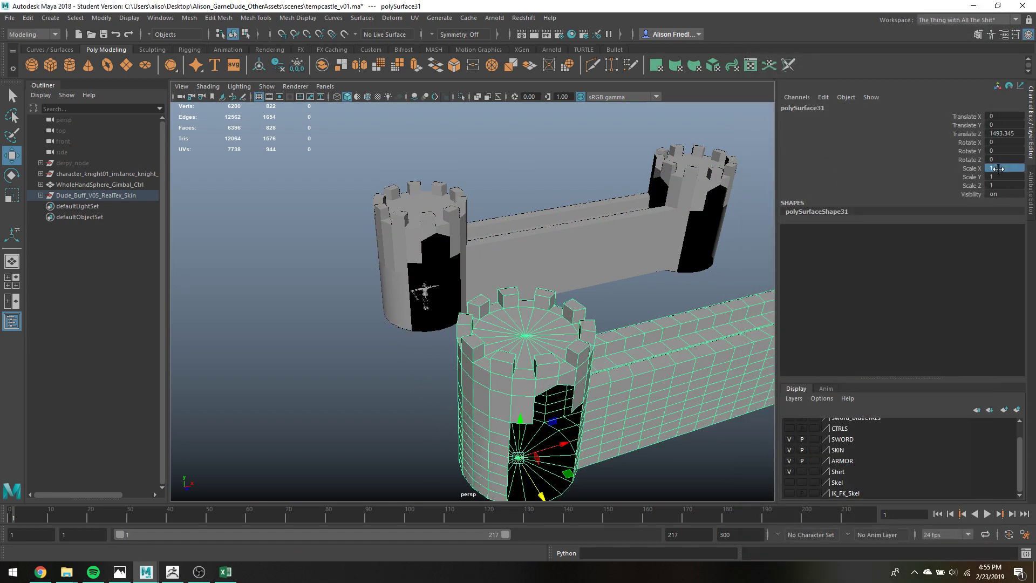
pyautogui.doubleClick(999, 183)
pyautogui.write('-1')
pyautogui.press('Return')
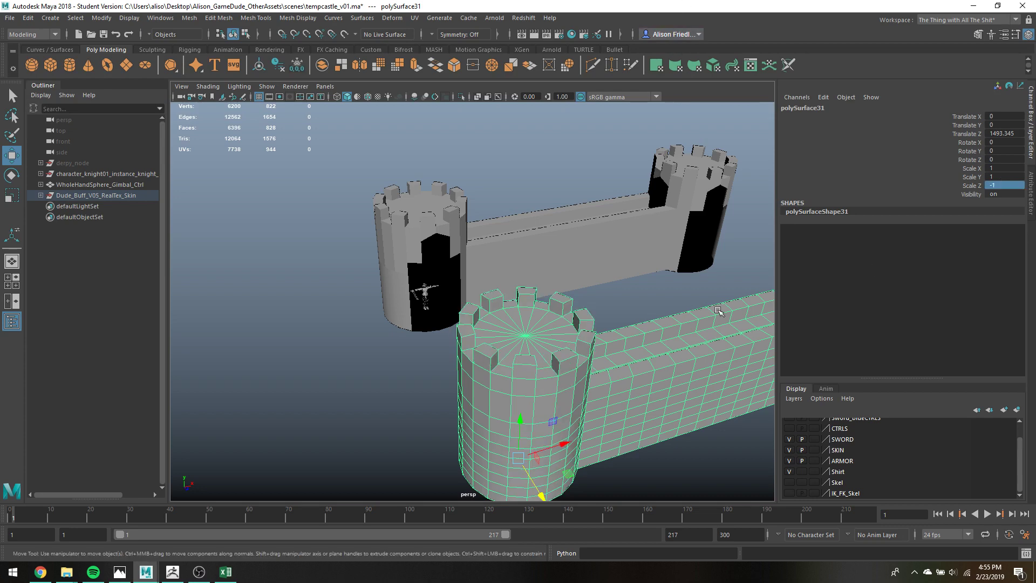
pyautogui.click(300, 71)
# Move the mirrored castle section about 379 units further along Z, away from the original.
pyautogui.keyDown('alt'); pyautogui.moveTo(464, 259); pyautogui.dragTo(610, 316); pyautogui.keyUp('alt')
pyautogui.moveTo(727, 395); pyautogui.dragTo(792, 408)
pyautogui.keyDown('alt'); pyautogui.moveTo(626, 323); pyautogui.dragTo(485, 273); pyautogui.keyUp('alt')
# Unparent the original and the mirrored castle sections from the knight's group.
pyautogui.click(427, 209)
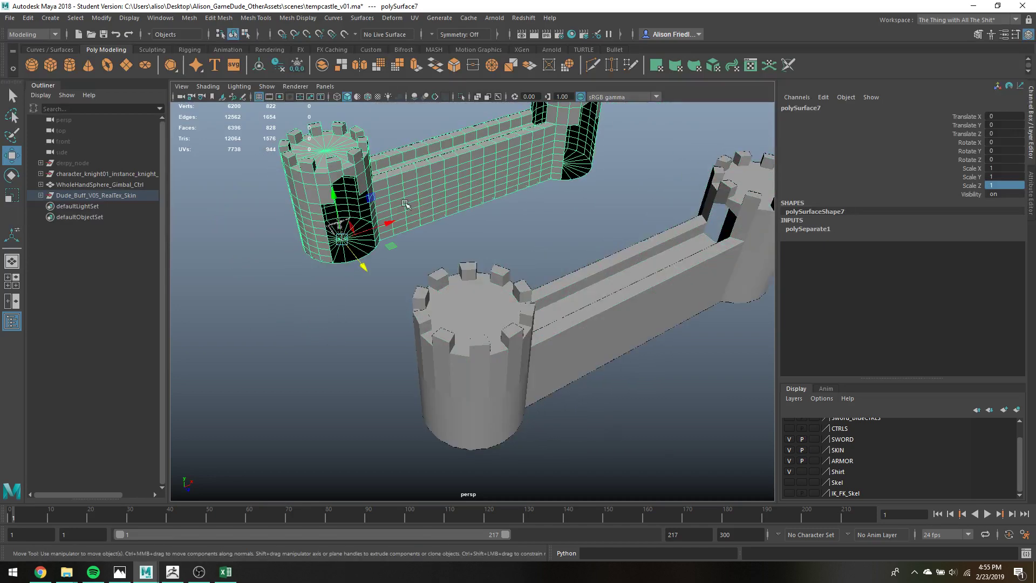
pyautogui.hotkey('shift', 'p')
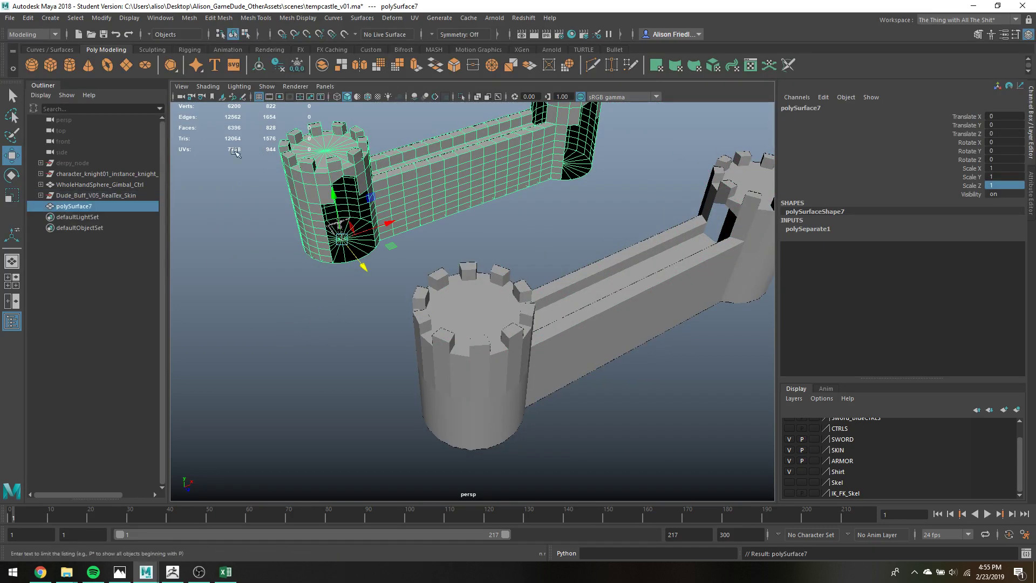
pyautogui.click(536, 309)
pyautogui.hotkey('shift', 'p')
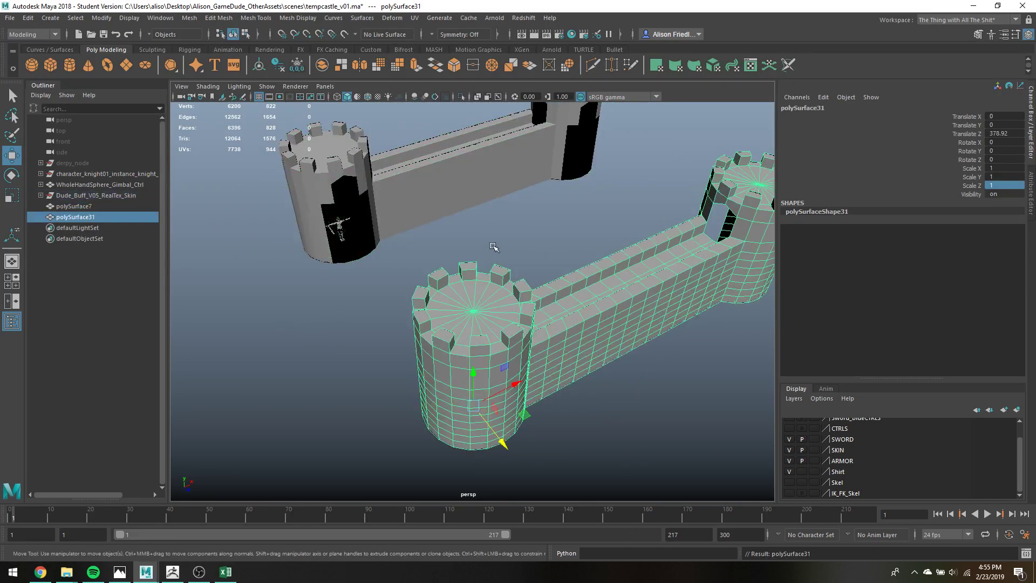
# Delete the leftover rig nodes from derpy_node to WholeHandSphere_Gimbal_Ctrl, and remove all the character's display layers.
pyautogui.click(102, 185)
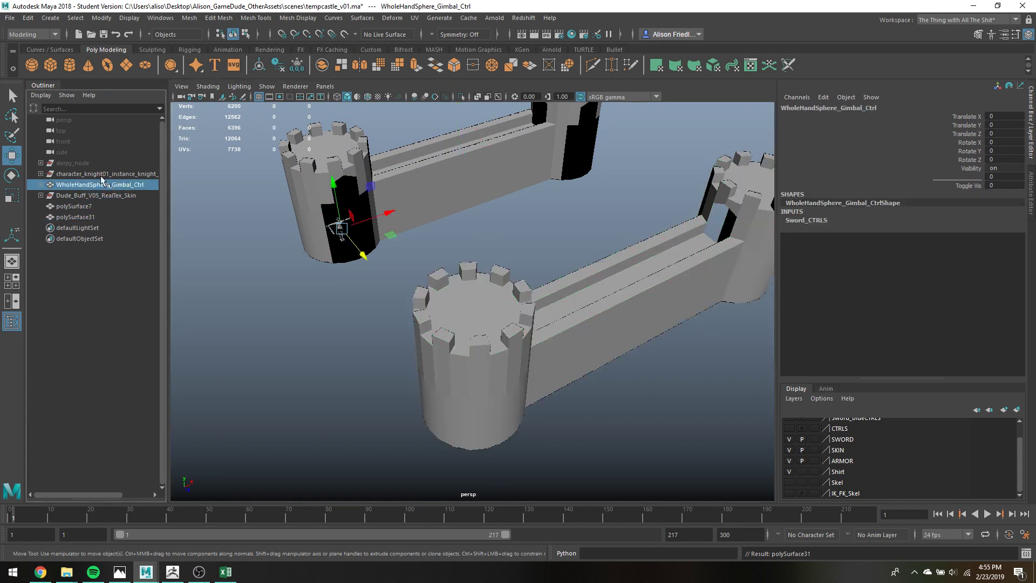
pyautogui.keyDown('shift'); pyautogui.click(82, 164); pyautogui.keyUp('shift')
pyautogui.press('Delete')
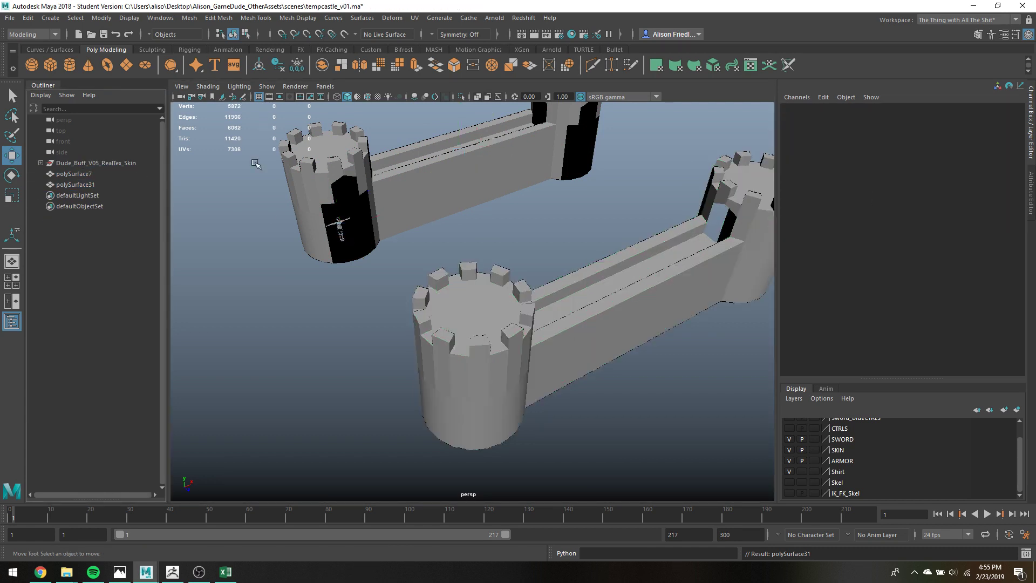
pyautogui.click(800, 394)
pyautogui.click(844, 493)
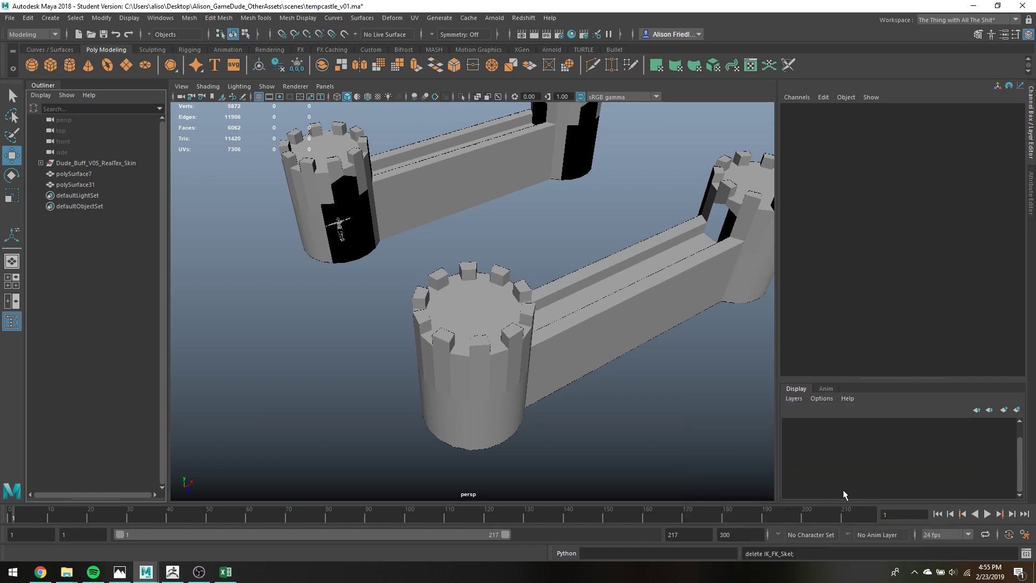
# Select the Dude_Buff_V05_RealTex_Skin group and snap its pivot to the base of the knight figure.
pyautogui.click(131, 163)
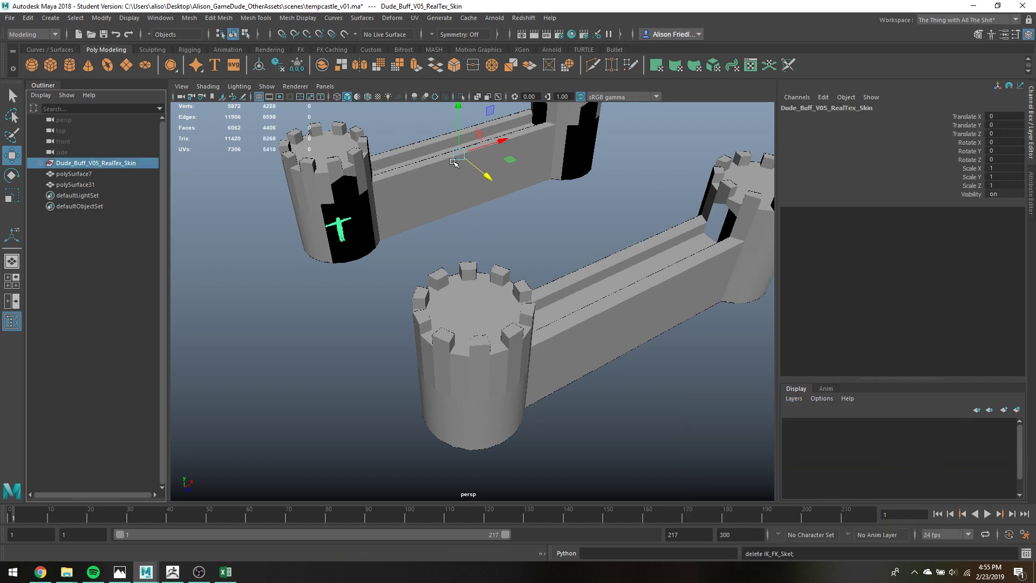
pyautogui.press('d')
pyautogui.press('v')
pyautogui.moveTo(458, 157); pyautogui.dragTo(341, 243)
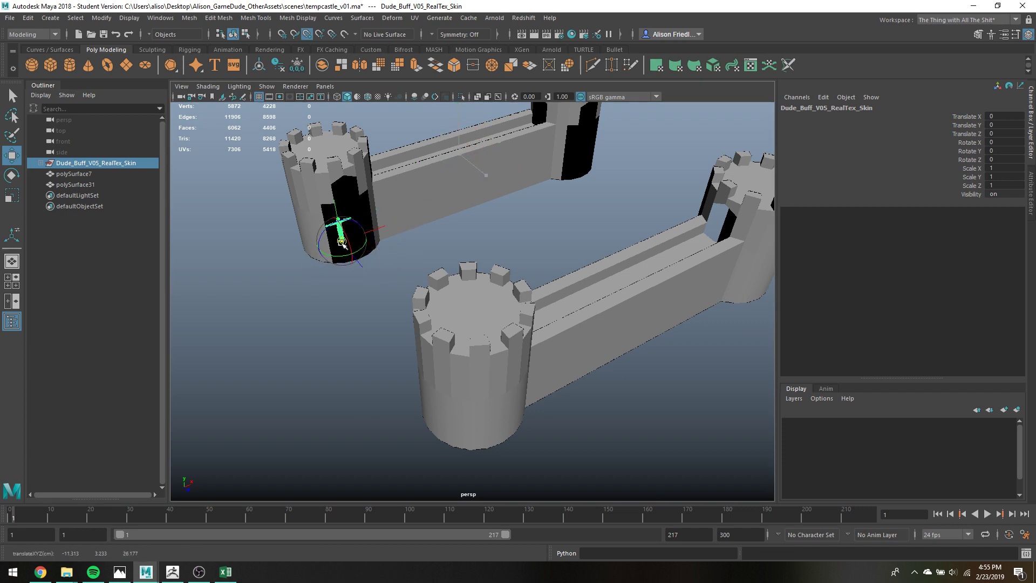
# Combine the original and mirrored castle sections into one mesh.
pyautogui.click(426, 190)
pyautogui.keyDown('shift'); pyautogui.click(590, 331); pyautogui.keyUp('shift')
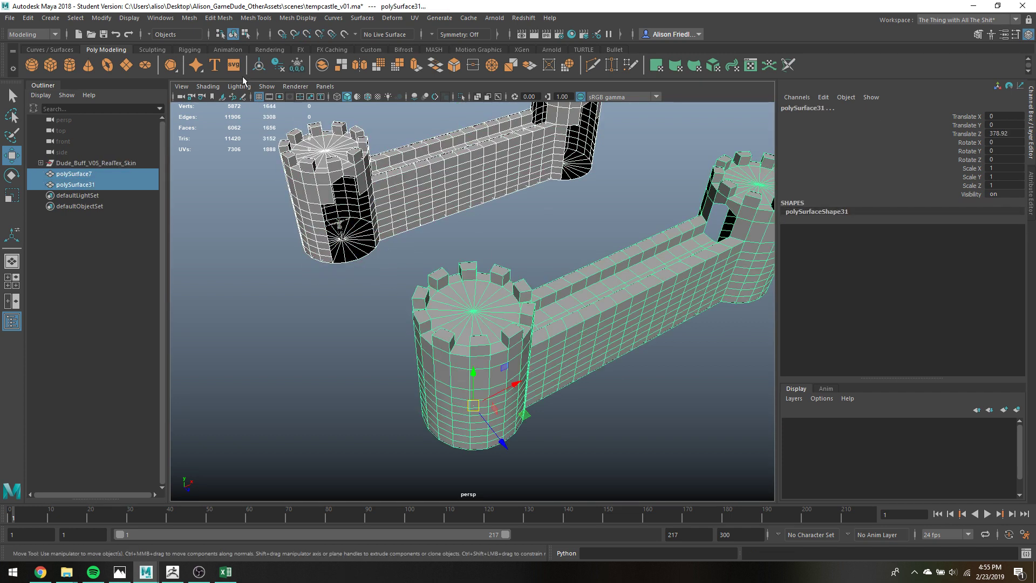
pyautogui.click(190, 17)
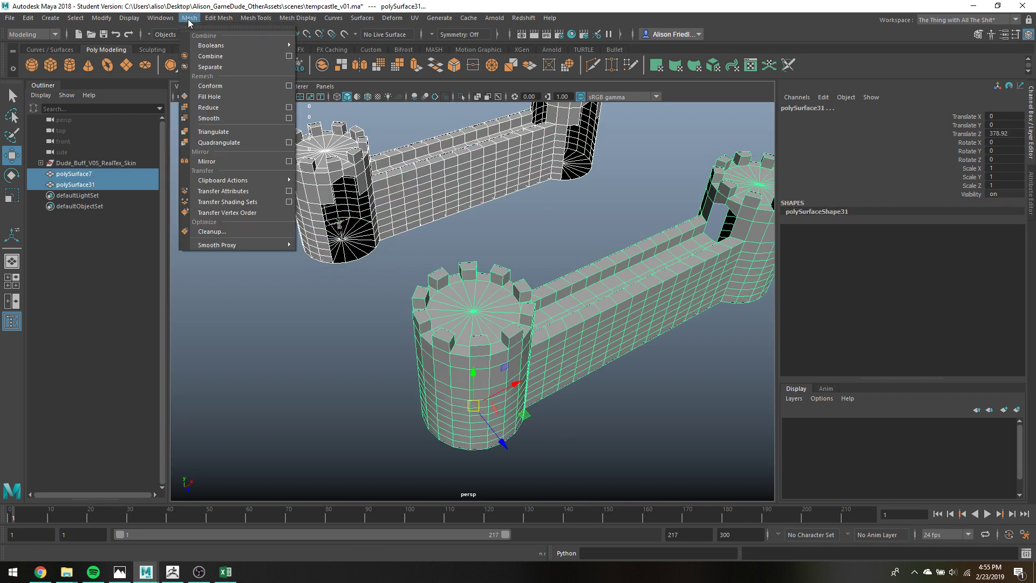
pyautogui.click(233, 58)
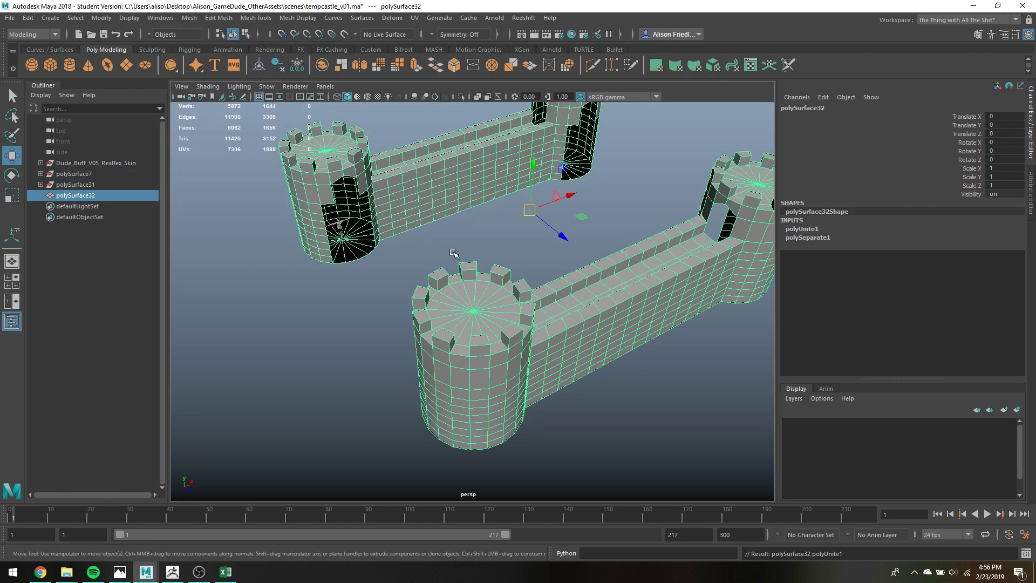
pyautogui.rightClick(395, 177)
pyautogui.doubleClick(338, 204)
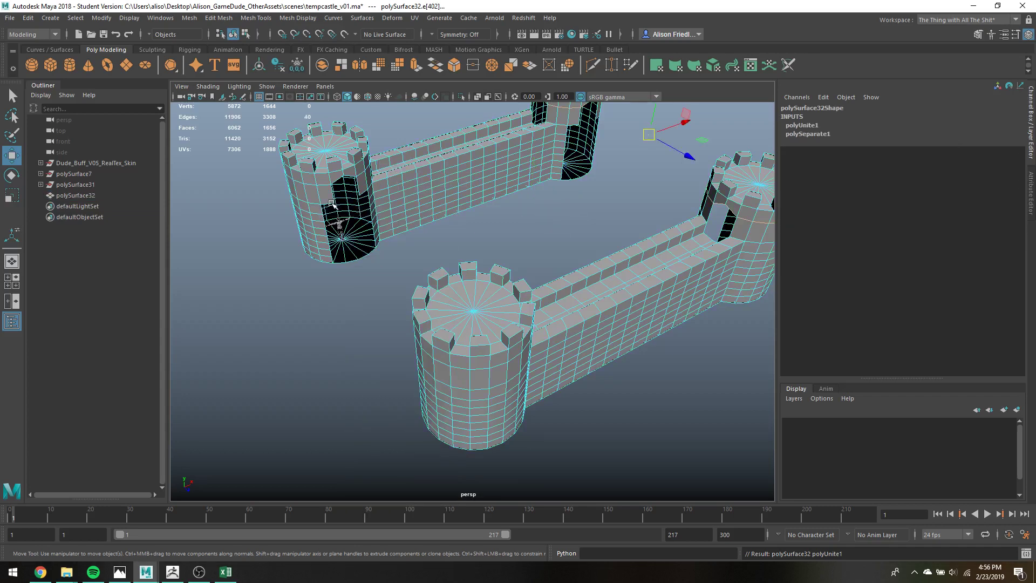
pyautogui.doubleClick(332, 204)
pyautogui.press('q')
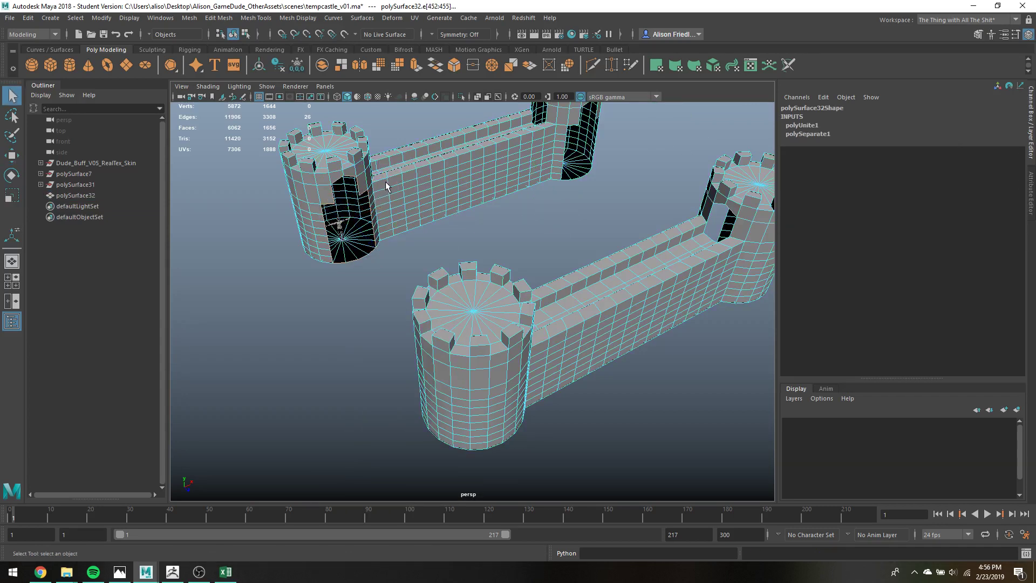
pyautogui.click(386, 187)
pyautogui.keyDown('alt'); pyautogui.moveTo(351, 207); pyautogui.dragTo(378, 204); pyautogui.keyUp('alt')
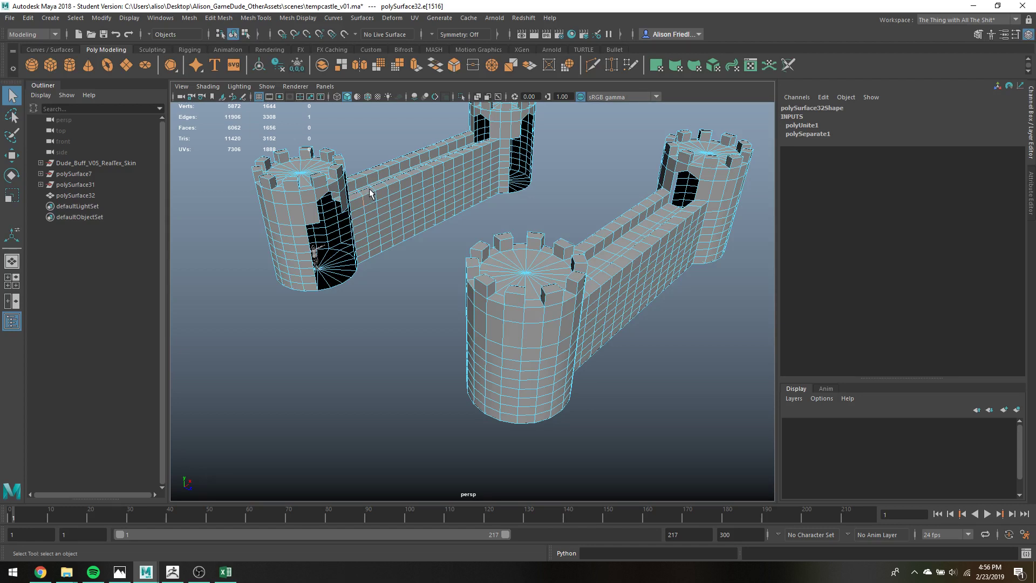
# Select the matching border edges of the facing openings on the two end towers and bridge them to form a connecting wall.
pyautogui.moveTo(372, 197); pyautogui.dragTo(364, 180, button='right')
pyautogui.moveTo(354, 201); pyautogui.dragTo(338, 206, button='right')
pyautogui.doubleClick(321, 217)
pyautogui.keyDown('alt'); pyautogui.moveTo(329, 210); pyautogui.dragTo(542, 282); pyautogui.keyUp('alt')
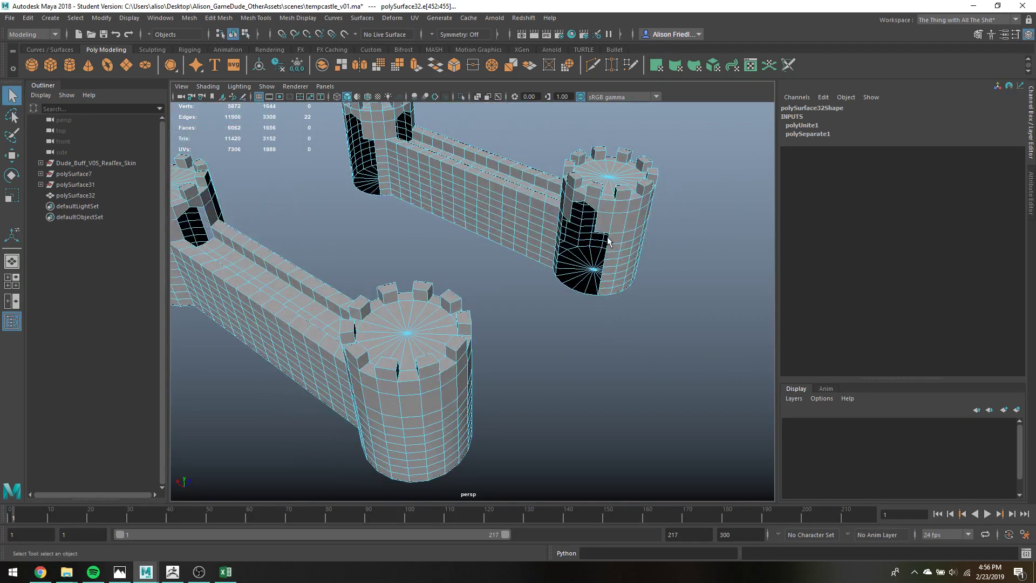
pyautogui.keyDown('ctrl'); pyautogui.moveTo(572, 198); pyautogui.dragTo(598, 219); pyautogui.keyUp('ctrl')
pyautogui.click(255, 18)
pyautogui.moveTo(216, 16)
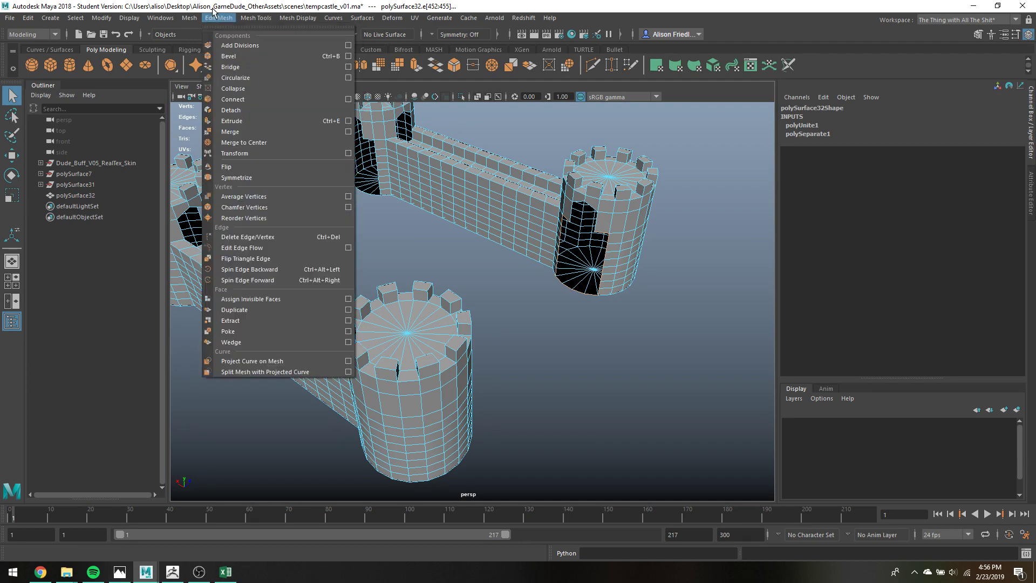
pyautogui.click(236, 67)
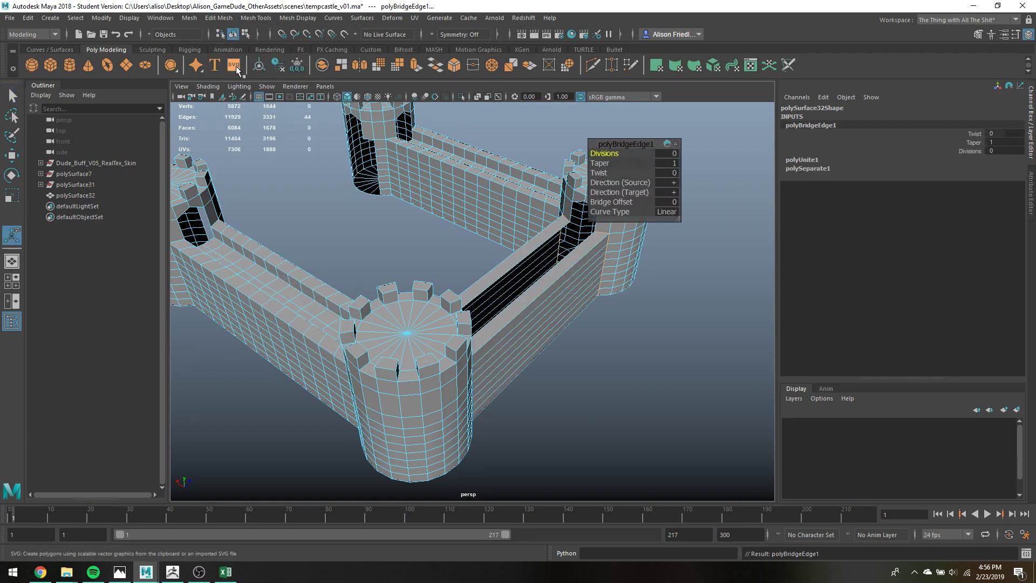
# Set the connecting wall bridge to 13 divisions.
pyautogui.keyDown('alt'); pyautogui.moveTo(532, 285); pyautogui.dragTo(669, 146); pyautogui.keyUp('alt')
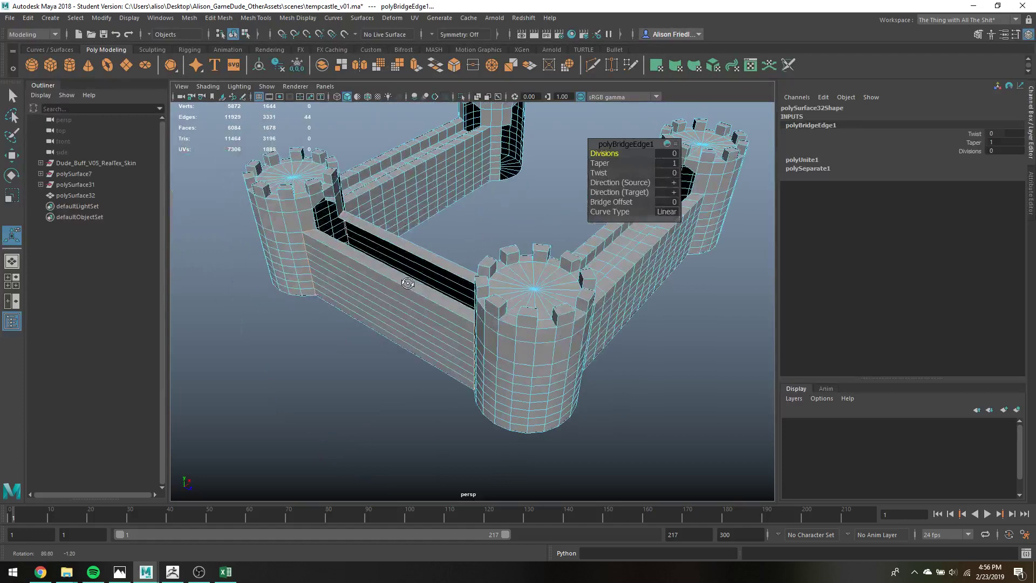
pyautogui.click(666, 154)
pyautogui.write('13')
pyautogui.press('Return')
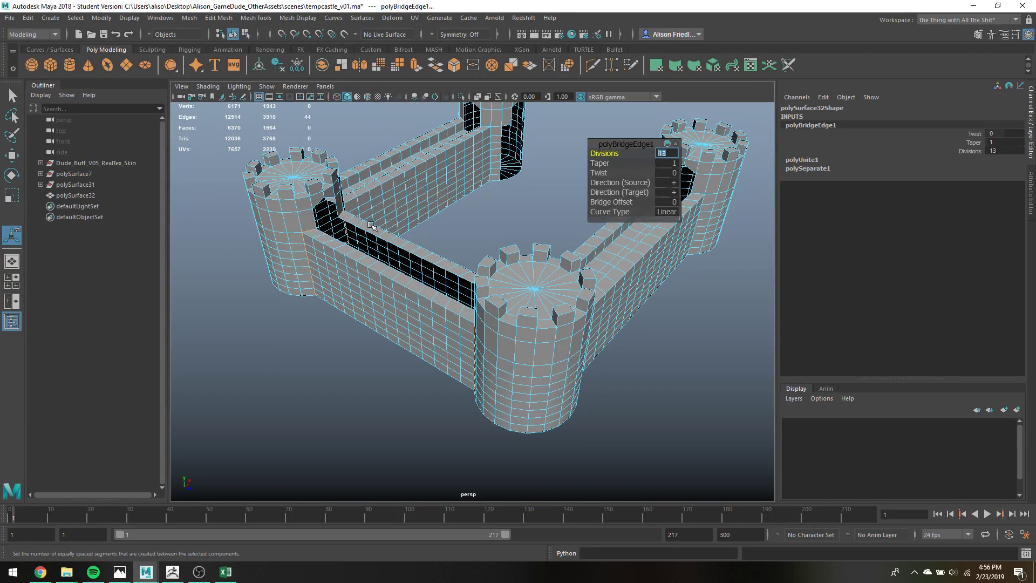
# Bridge the inner top edges along both sides of the connecting wall with 1 division to close the gap.
pyautogui.press('q')
pyautogui.moveTo(357, 226); pyautogui.dragTo(342, 220, button='right')
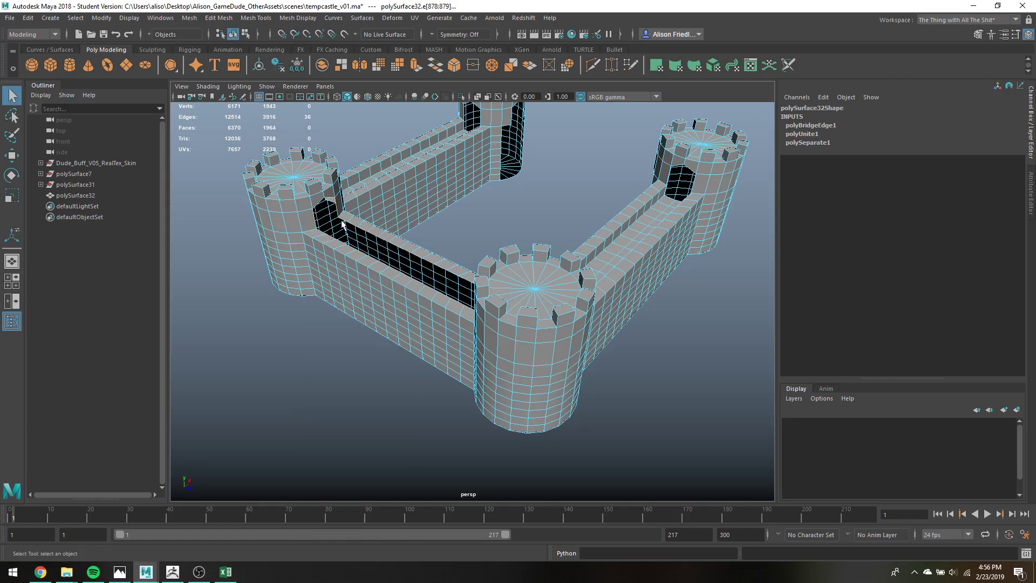
pyautogui.keyDown('ctrl'); pyautogui.moveTo(308, 198); pyautogui.dragTo(560, 178); pyautogui.keyUp('ctrl')
pyautogui.keyDown('ctrl'); pyautogui.click(329, 198); pyautogui.keyUp('ctrl')
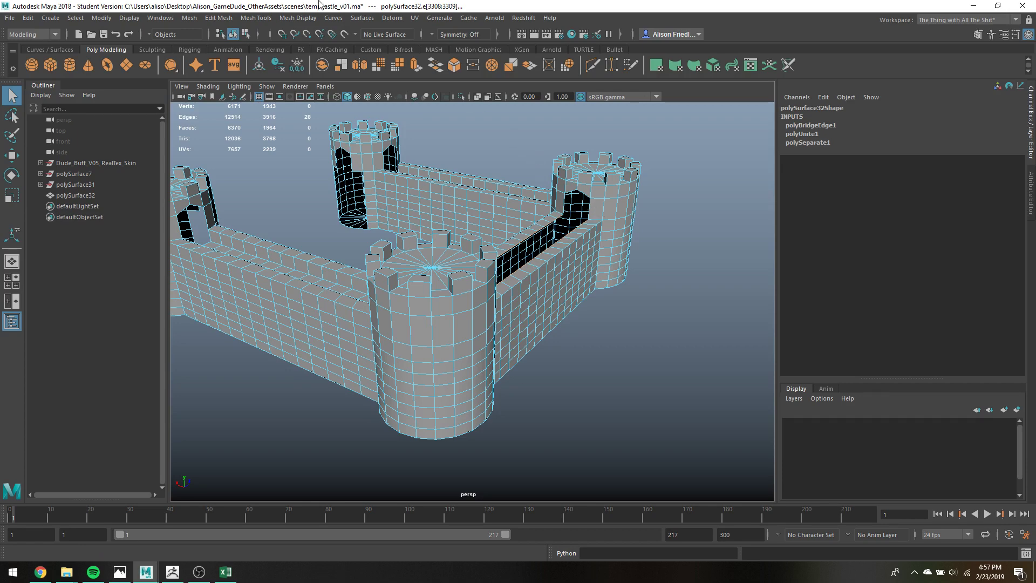
pyautogui.press('g')
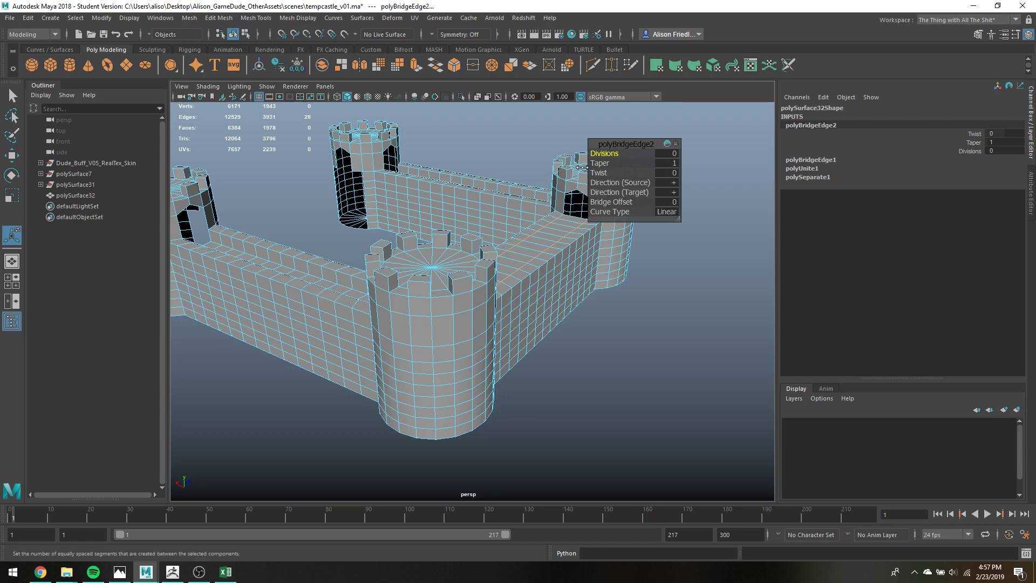
pyautogui.keyDown('alt'); pyautogui.moveTo(528, 181); pyautogui.dragTo(449, 226); pyautogui.keyUp('alt')
pyautogui.moveTo(616, 154); pyautogui.dragTo(621, 155)
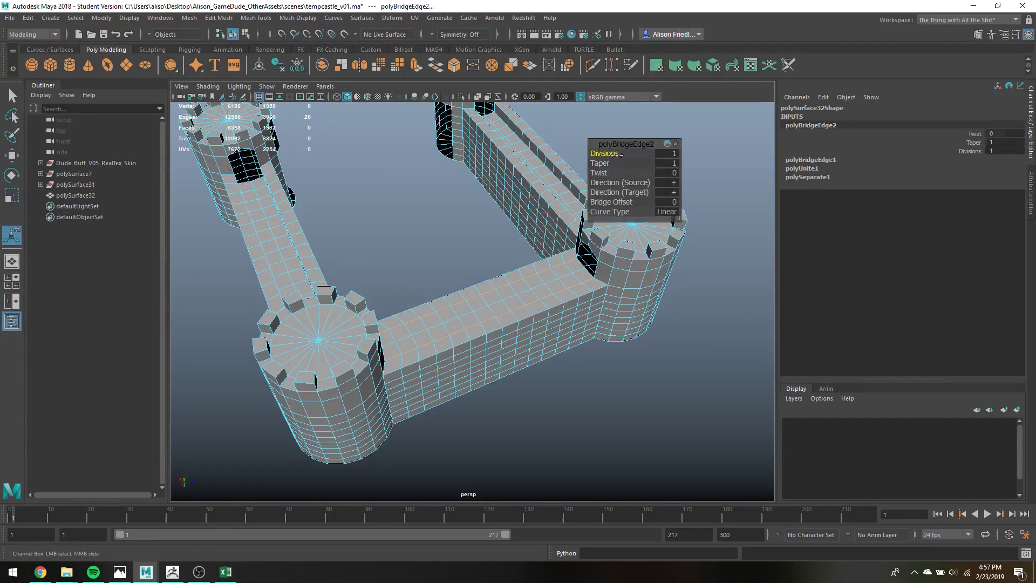
# Extrude the two middle rows of faces along the connecting wall's top and lower them to form a recessed walkway between parapets.
pyautogui.keyDown('alt'); pyautogui.moveTo(544, 270); pyautogui.dragTo(380, 201); pyautogui.keyUp('alt')
pyautogui.moveTo(380, 201); pyautogui.dragTo(376, 177, button='right')
pyautogui.click(375, 178)
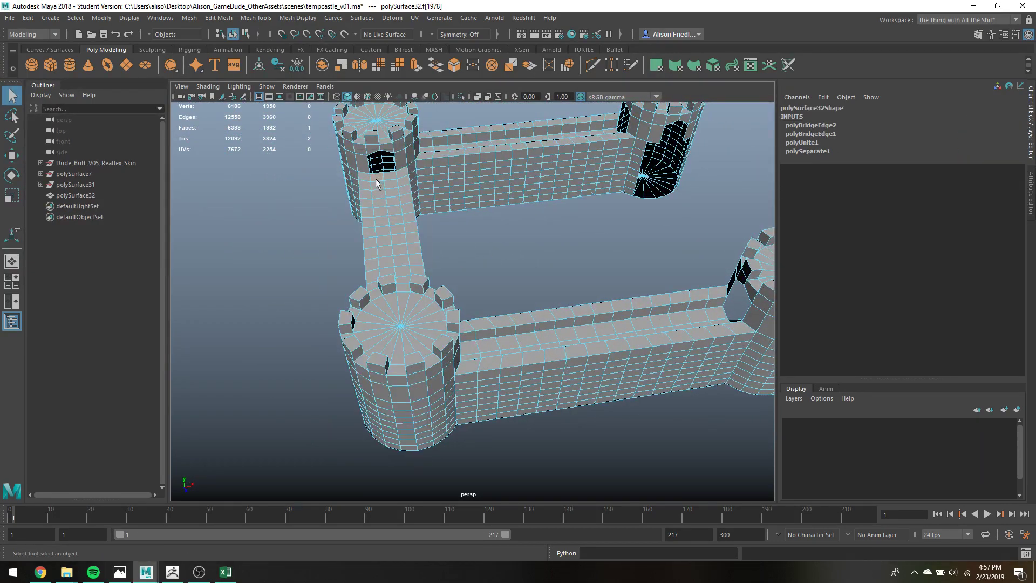
pyautogui.keyDown('alt'); pyautogui.moveTo(376, 180); pyautogui.dragTo(441, 249); pyautogui.keyUp('alt')
pyautogui.keyDown('shift'); pyautogui.click(325, 255); pyautogui.keyUp('shift')
pyautogui.keyDown('shift'); pyautogui.click(331, 261); pyautogui.keyUp('shift')
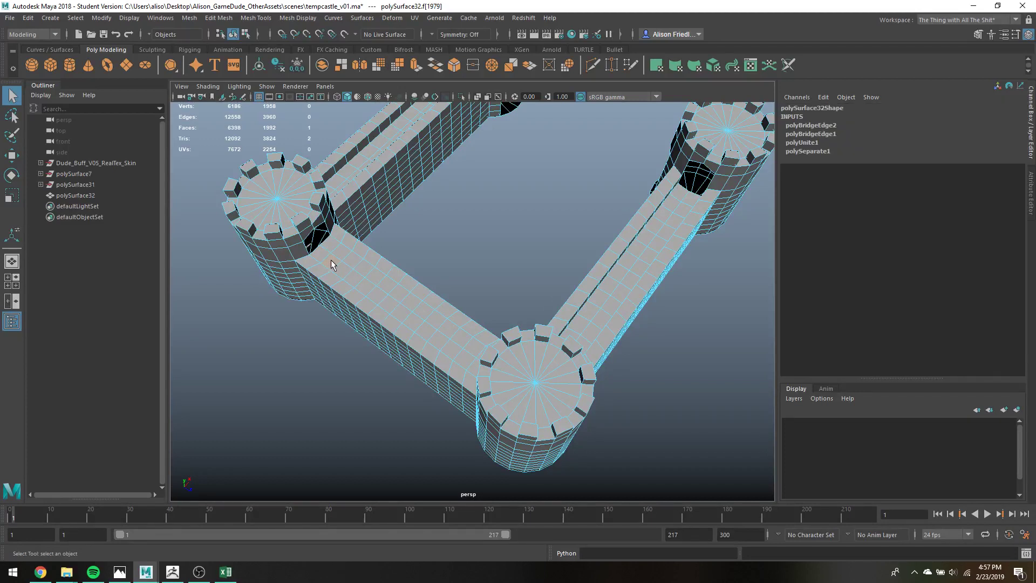
pyautogui.keyDown('shift'); pyautogui.click(319, 254); pyautogui.keyUp('shift')
pyautogui.keyDown('shift'); pyautogui.doubleClick(339, 255); pyautogui.keyUp('shift')
pyautogui.click(416, 66)
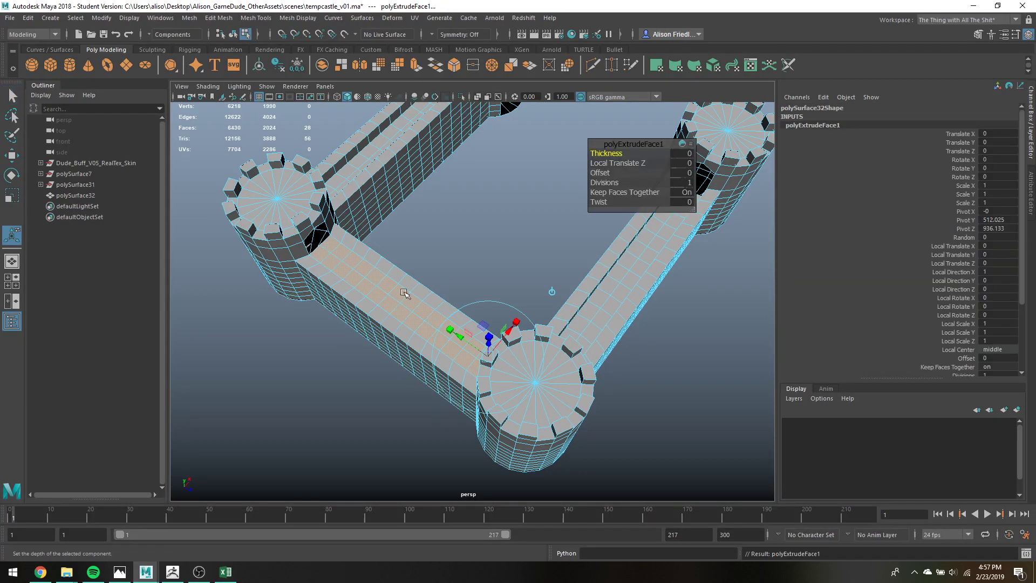
pyautogui.moveTo(399, 270); pyautogui.dragTo(335, 171)
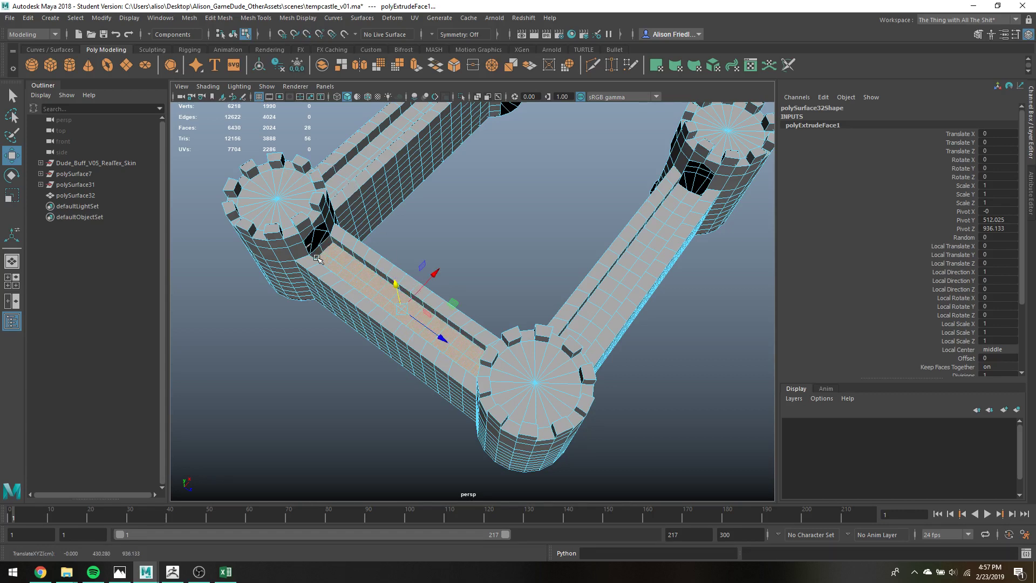
# Delete the upright end faces blocking both ends of the recessed walkway at the tower doorways.
pyautogui.press('q')
pyautogui.click(326, 251)
pyautogui.keyDown('shift'); pyautogui.click(318, 255); pyautogui.keyUp('shift')
pyautogui.keyDown('alt'); pyautogui.moveTo(347, 254); pyautogui.dragTo(523, 262); pyautogui.keyUp('alt')
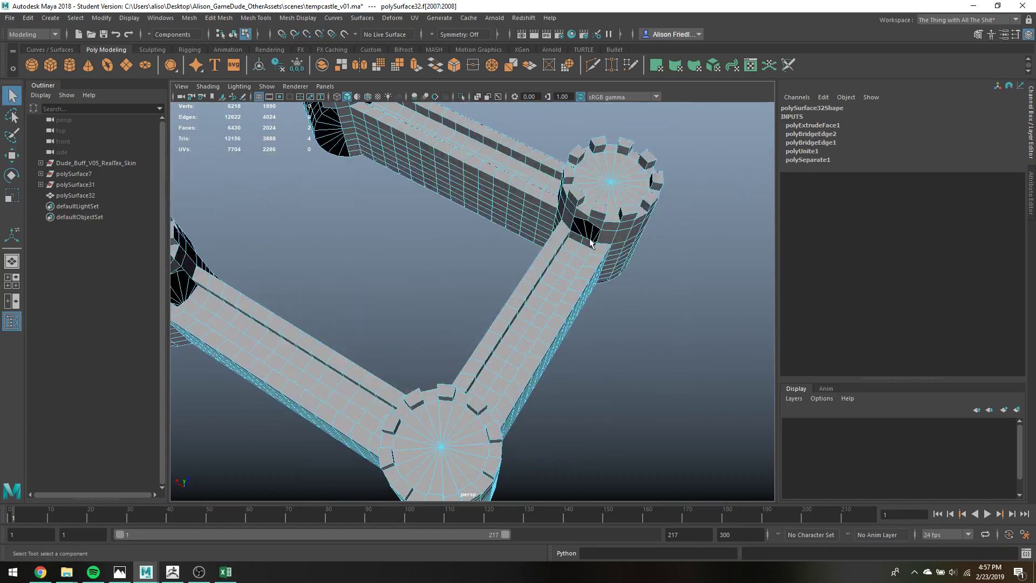
pyautogui.press('Delete')
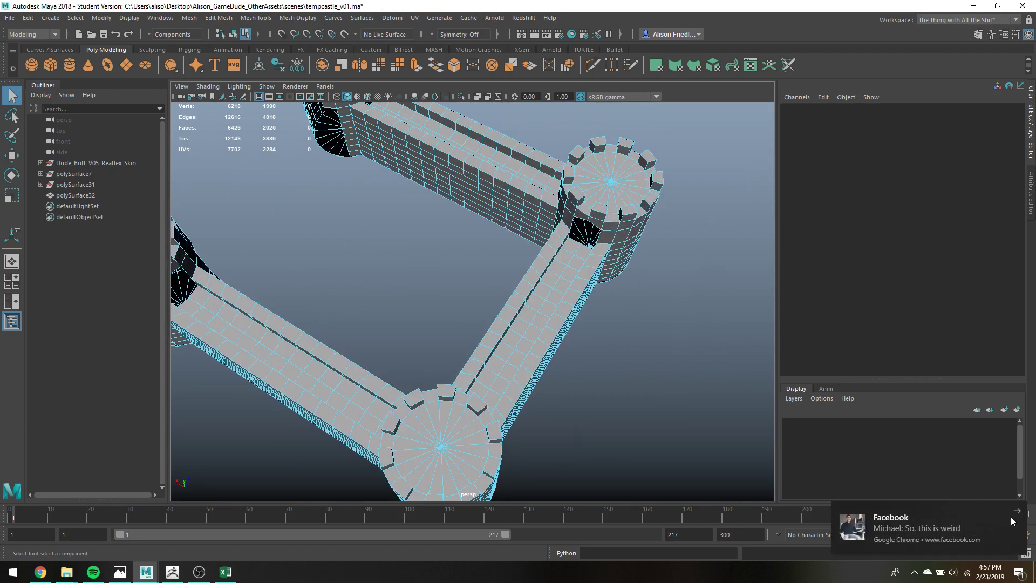
pyautogui.click(1019, 512)
# Bridge the border edges of the facing openings on the last two unconnected towers to form a wall with 13 divisions.
pyautogui.keyDown('alt'); pyautogui.moveTo(647, 360); pyautogui.dragTo(545, 335); pyautogui.keyUp('alt')
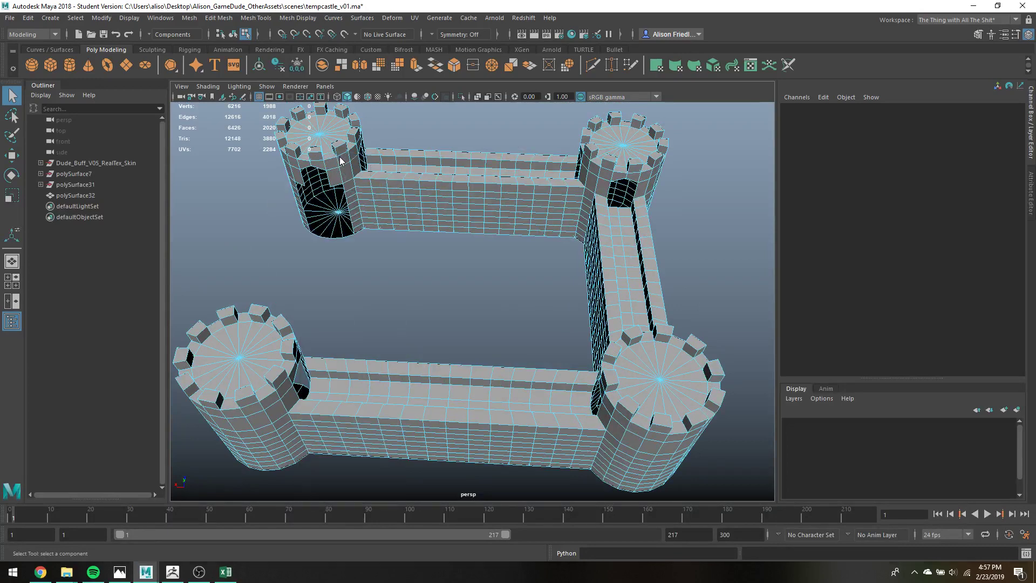
pyautogui.click(339, 188)
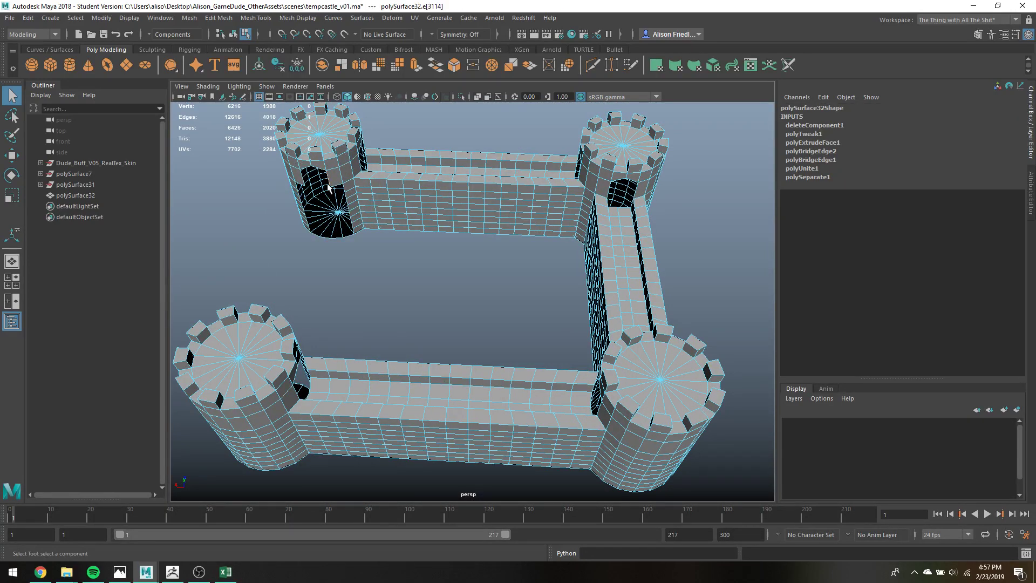
pyautogui.doubleClick(338, 188)
pyautogui.keyDown('alt'); pyautogui.moveTo(334, 182); pyautogui.dragTo(675, 248); pyautogui.keyUp('alt')
pyautogui.keyDown('shift'); pyautogui.doubleClick(555, 178); pyautogui.keyUp('shift')
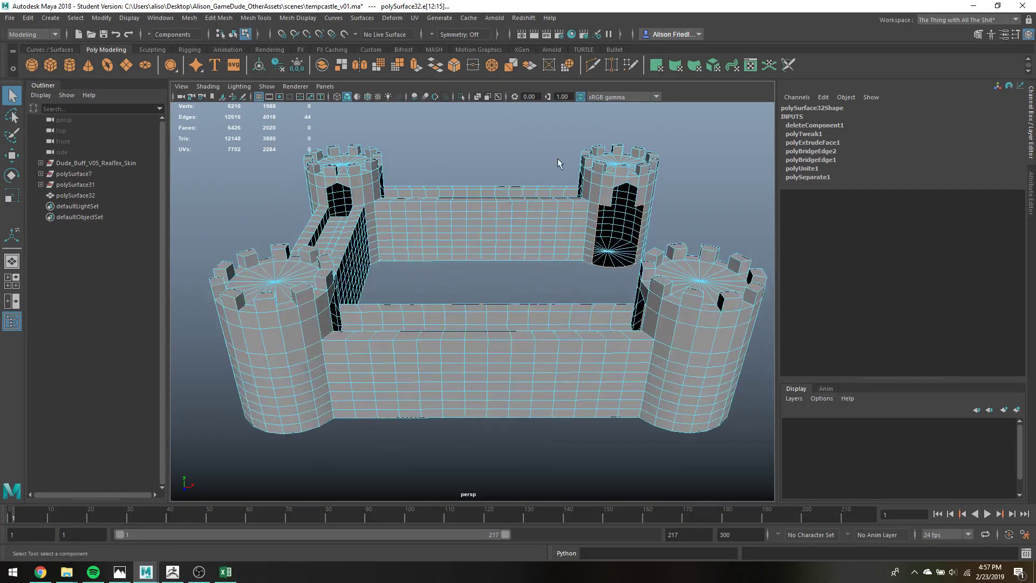
pyautogui.hotkey('ctrl', 'e')
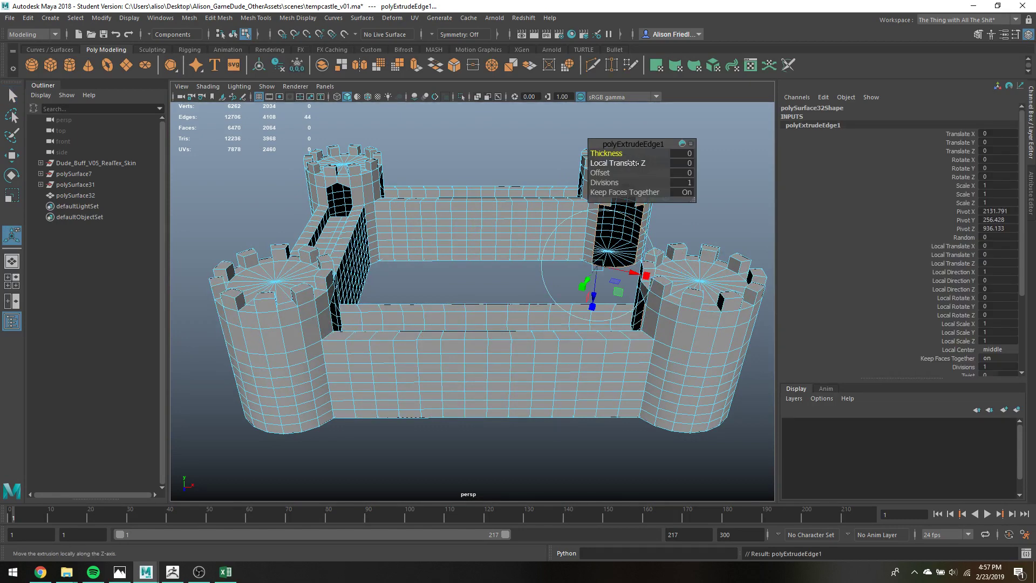
pyautogui.hotkey('ctrl', 'z')
pyautogui.click(219, 18)
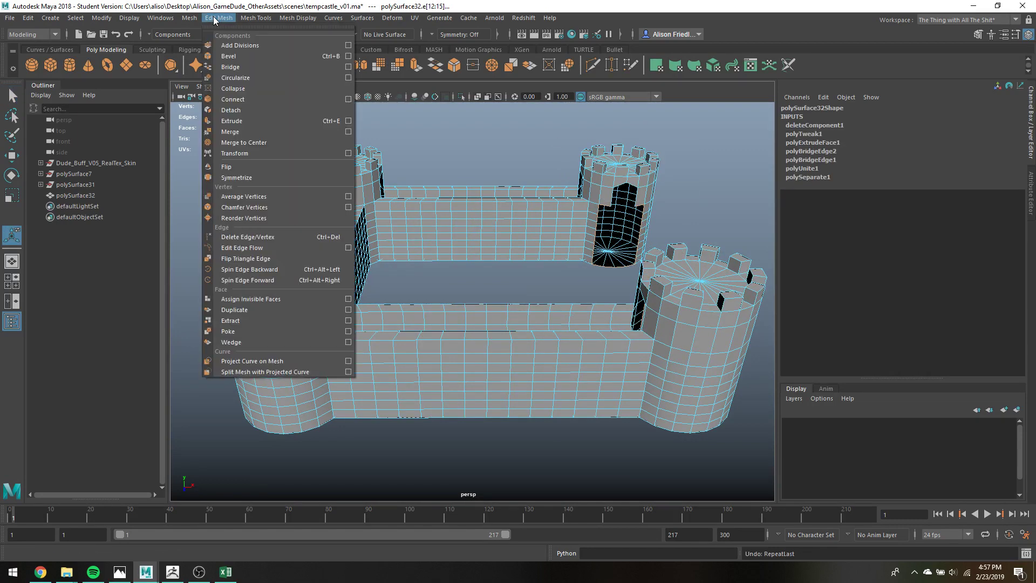
pyautogui.click(239, 68)
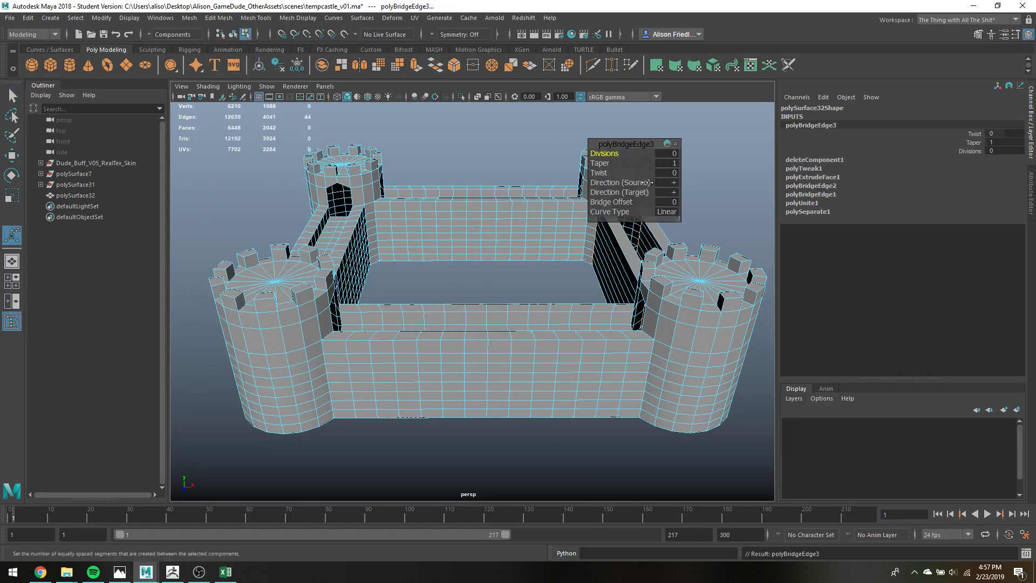
pyautogui.click(668, 153)
pyautogui.write('13')
pyautogui.press('Return')
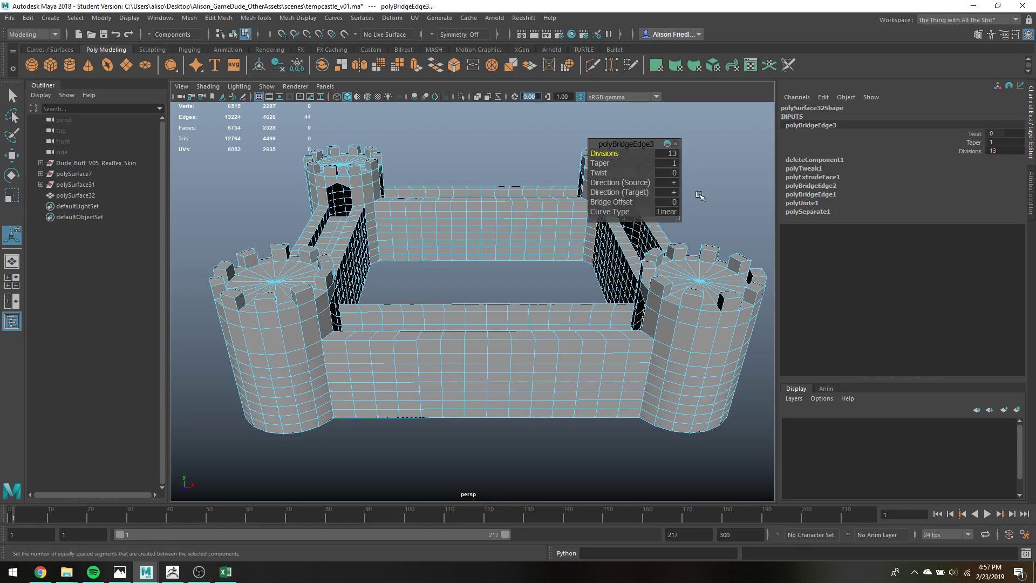
# Bridge the inner top edges along both sides of the new wall with 1 division to close its top.
pyautogui.press('f')
pyautogui.press('q')
pyautogui.click(499, 256)
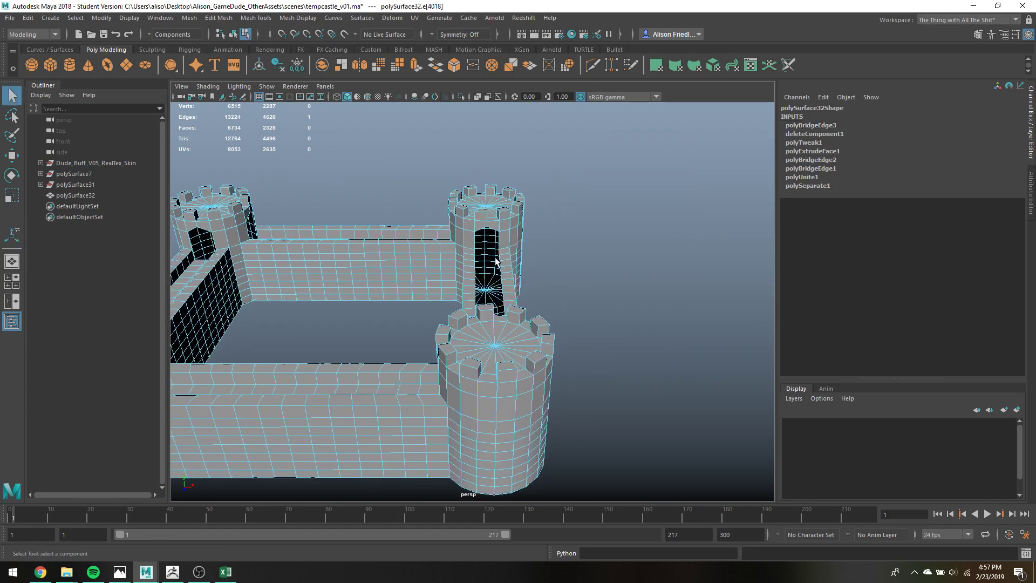
pyautogui.keyDown('alt'); pyautogui.moveTo(499, 256); pyautogui.dragTo(484, 265); pyautogui.keyUp('alt')
pyautogui.doubleClick(456, 232)
pyautogui.keyDown('alt'); pyautogui.moveTo(456, 232); pyautogui.dragTo(440, 218); pyautogui.keyUp('alt')
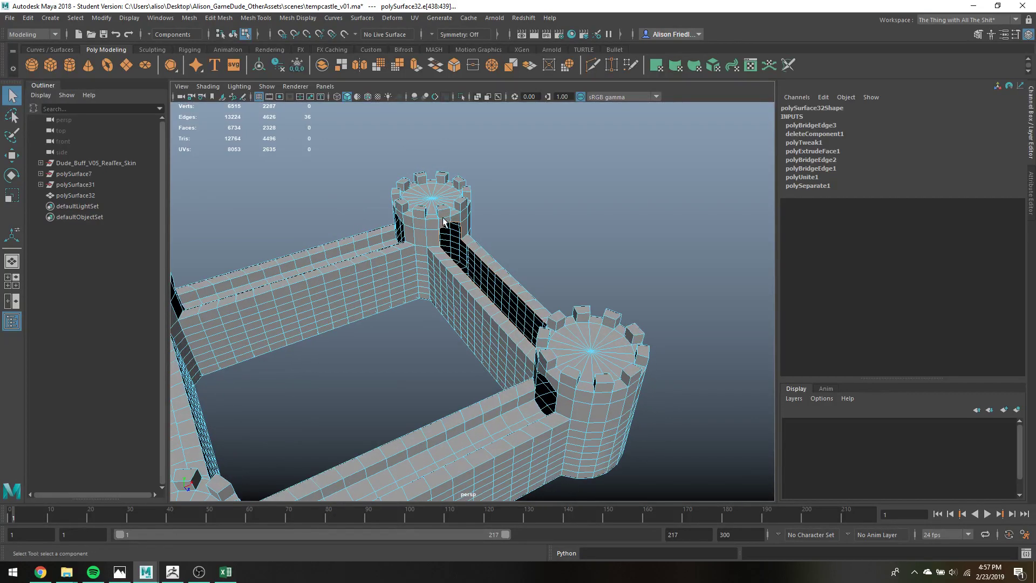
pyautogui.doubleClick(465, 230)
pyautogui.keyDown('alt'); pyautogui.moveTo(467, 279); pyautogui.dragTo(540, 307); pyautogui.keyUp('alt')
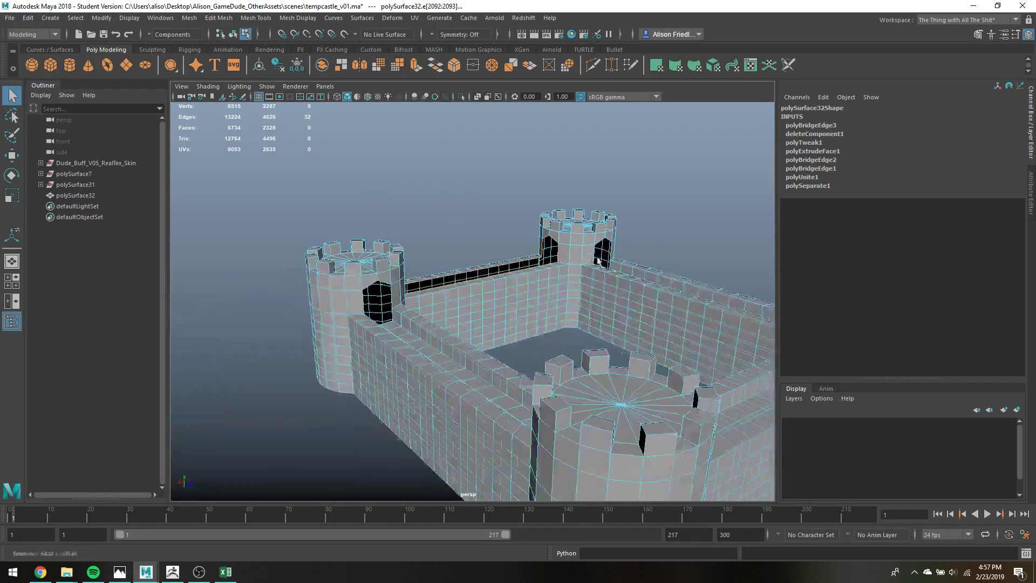
pyautogui.doubleClick(545, 245)
pyautogui.keyDown('shift'); pyautogui.click(544, 243); pyautogui.keyUp('shift')
pyautogui.press('g')
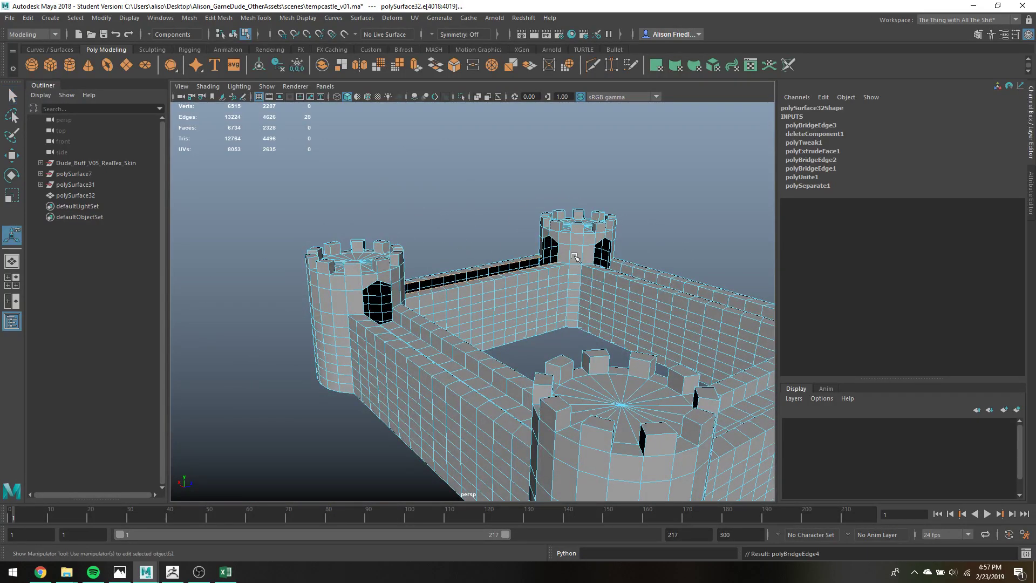
pyautogui.click(669, 153)
pyautogui.write('1')
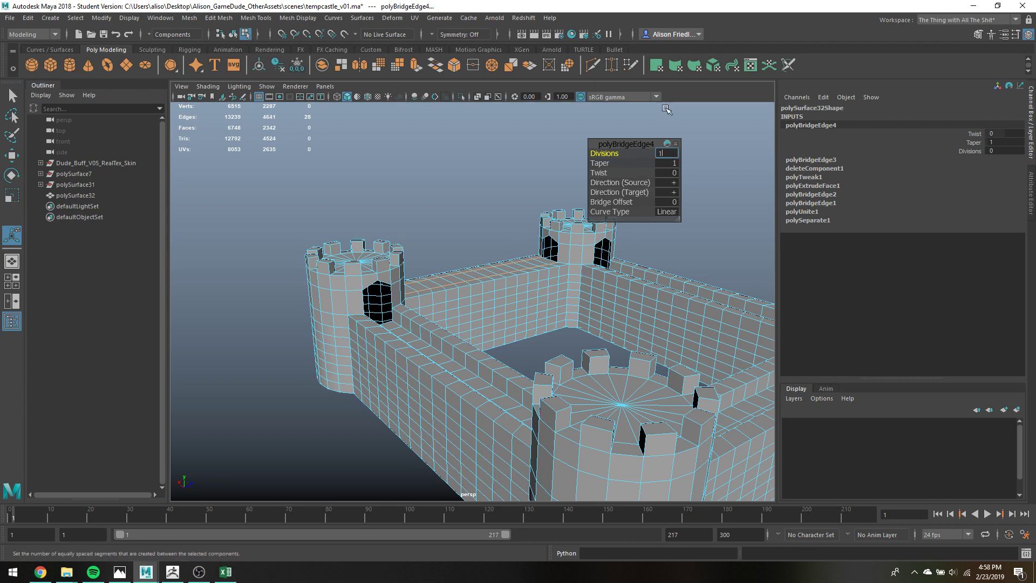
pyautogui.press('Return')
# Extrude the two middle rows of faces along the new wall's top and lower them to form a recessed walkway.
pyautogui.keyDown('alt'); pyautogui.moveTo(505, 226); pyautogui.dragTo(481, 221); pyautogui.keyUp('alt')
pyautogui.click(479, 233)
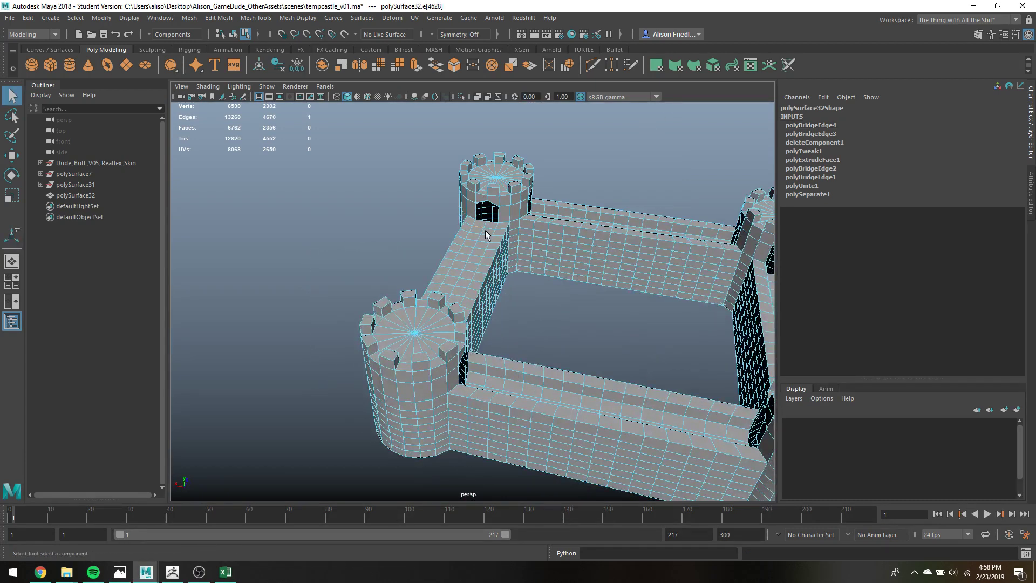
pyautogui.moveTo(479, 233); pyautogui.dragTo(484, 252, button='right')
pyautogui.click(473, 231)
pyautogui.click(415, 65)
pyautogui.moveTo(463, 223); pyautogui.dragTo(464, 231)
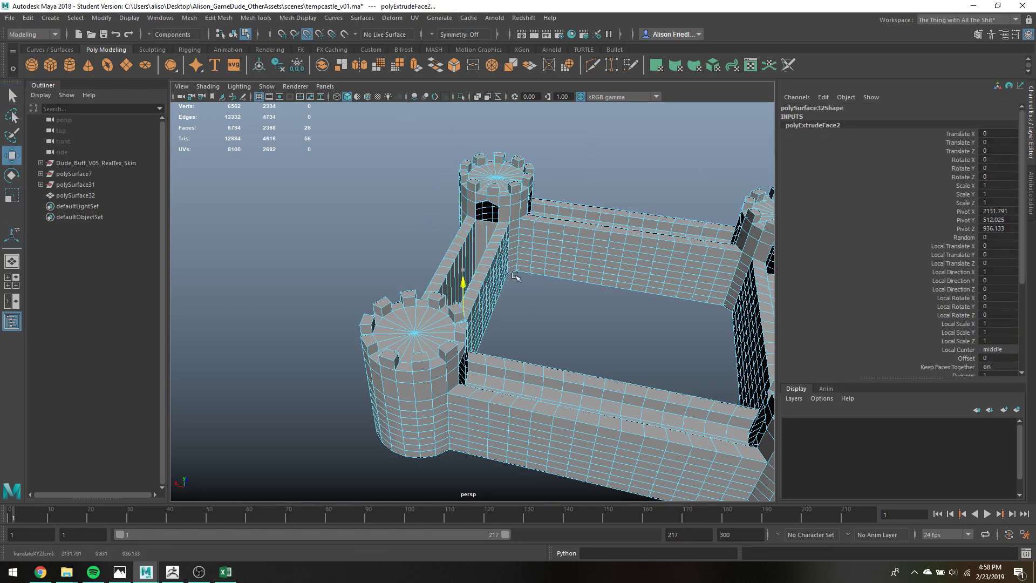
# Delete the upright end faces at both ends of the new wall's recessed walkway.
pyautogui.press('q')
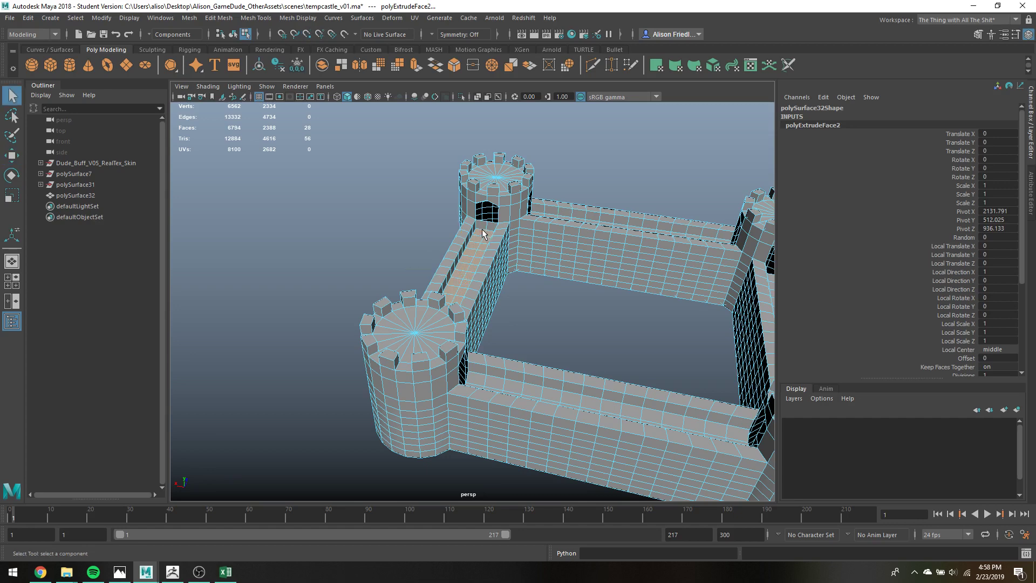
pyautogui.click(486, 232)
pyautogui.keyDown('shift'); pyautogui.click(492, 232); pyautogui.keyUp('shift')
pyautogui.keyDown('alt'); pyautogui.moveTo(493, 234); pyautogui.dragTo(370, 288); pyautogui.keyUp('alt')
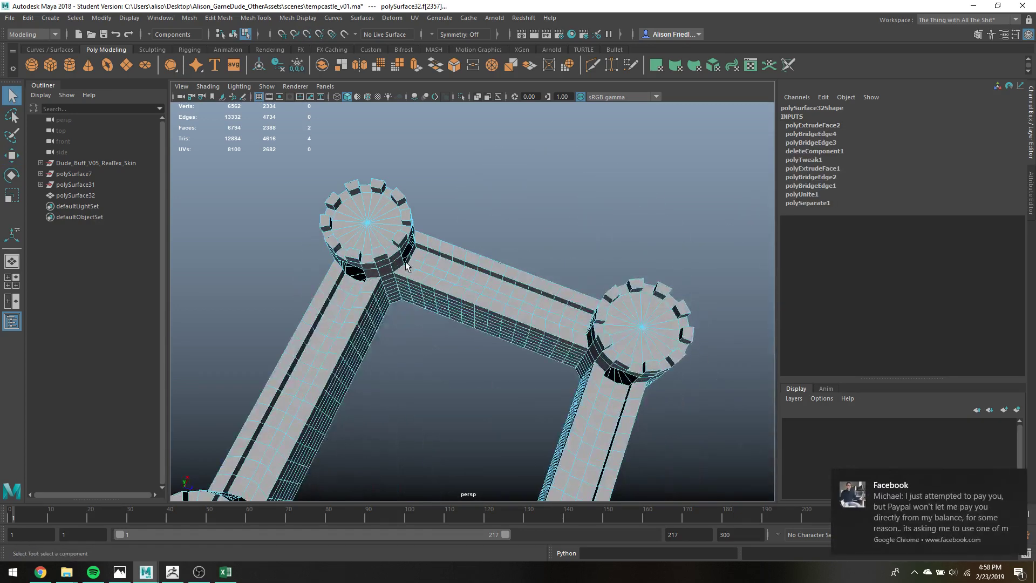
pyautogui.click(1016, 477)
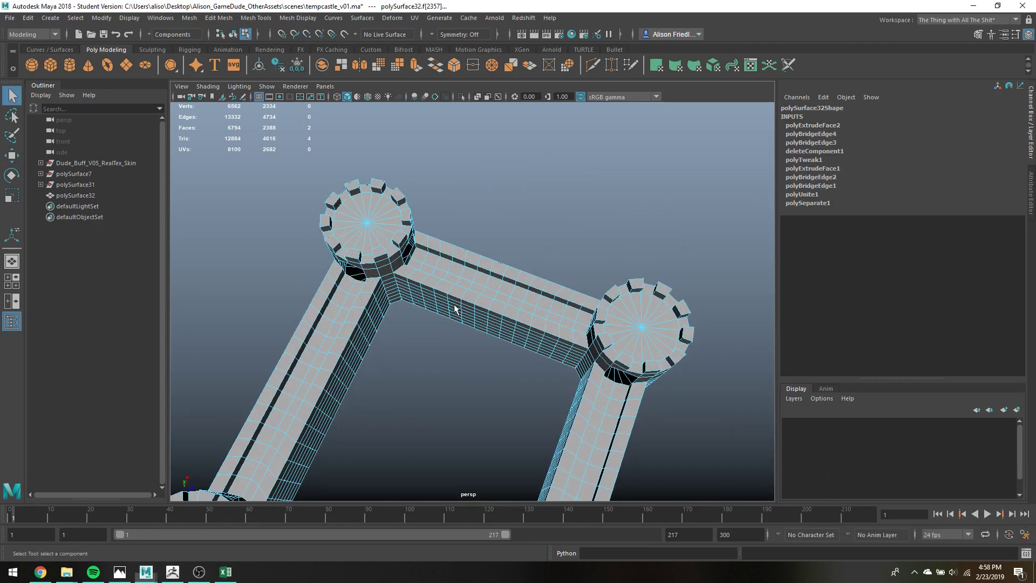
pyautogui.keyDown('alt'); pyautogui.moveTo(454, 307); pyautogui.dragTo(434, 246); pyautogui.keyUp('alt')
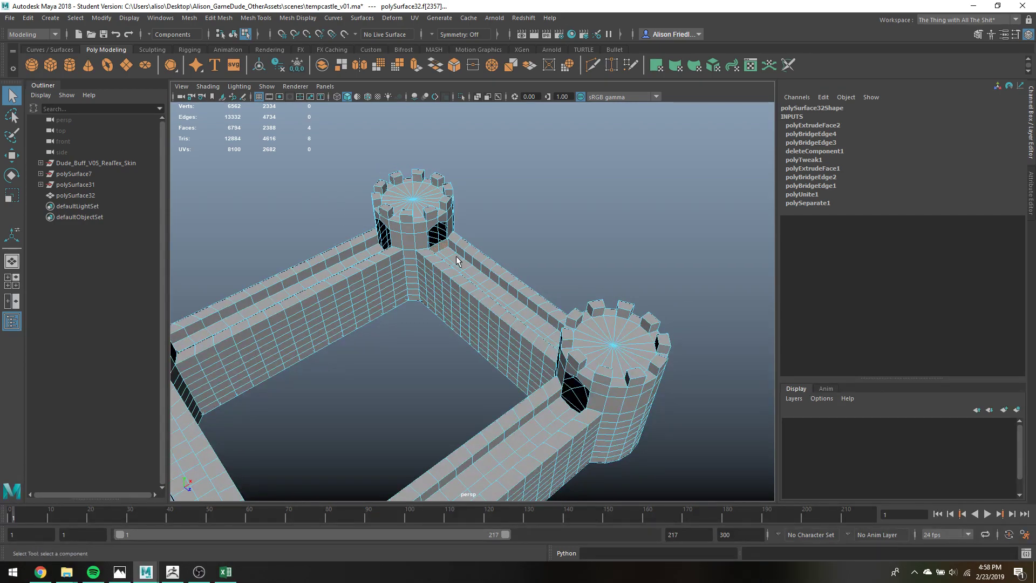
pyautogui.press('Delete')
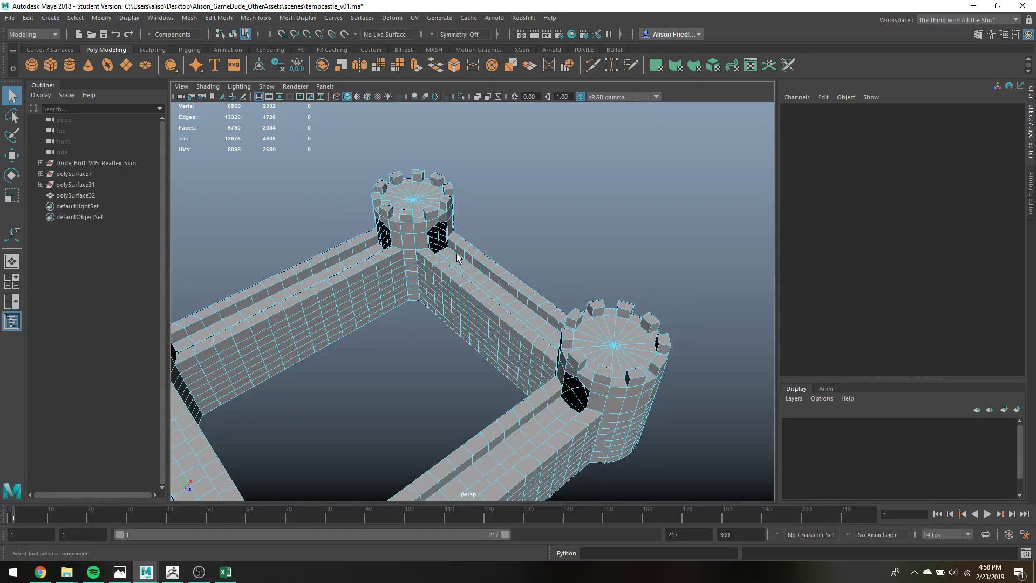
# Turn on Object X symmetry and select alternating top faces along the outer parapet of the first wall.
pyautogui.keyDown('alt'); pyautogui.moveTo(461, 263); pyautogui.dragTo(469, 342); pyautogui.keyUp('alt')
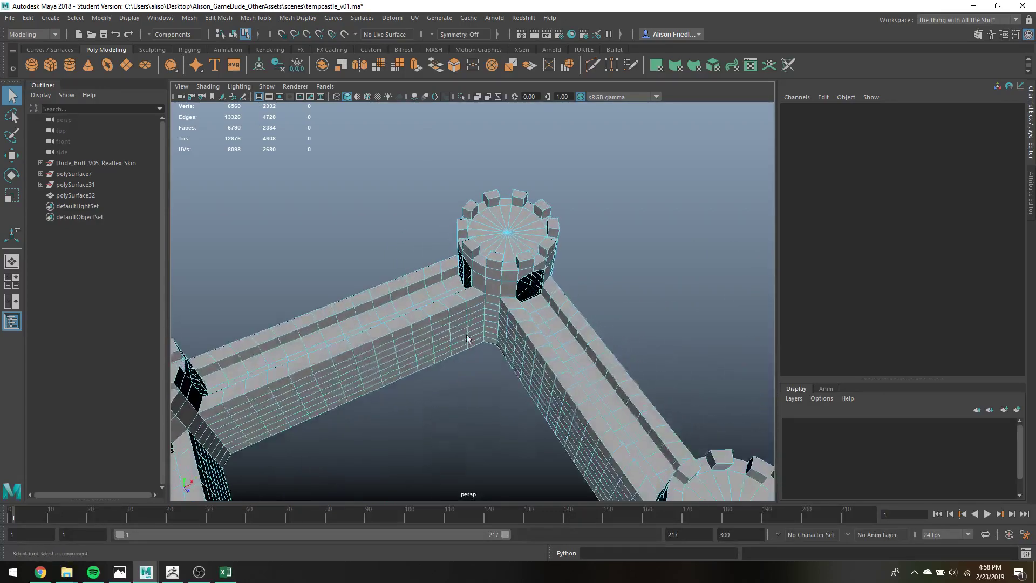
pyautogui.keyDown('alt'); pyautogui.moveTo(505, 230); pyautogui.dragTo(436, 207); pyautogui.keyUp('alt')
pyautogui.click(402, 189)
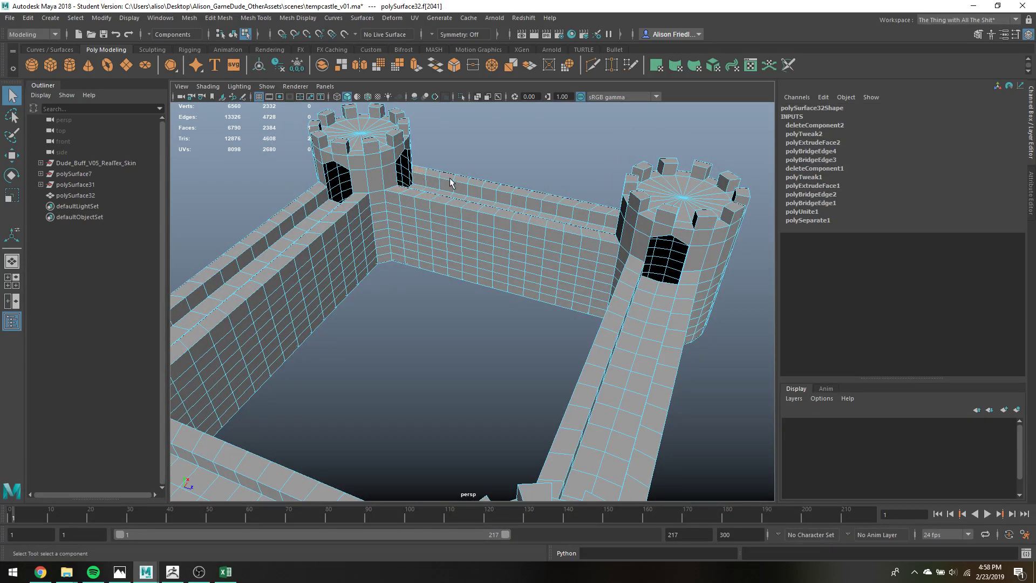
pyautogui.click(432, 34)
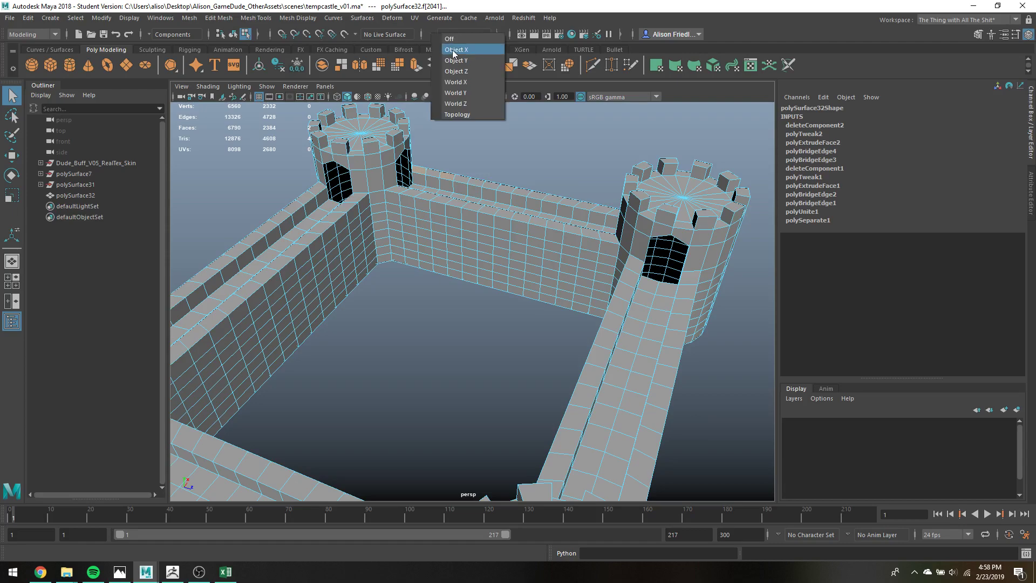
pyautogui.click(456, 57)
pyautogui.scroll(-5, 475, 281)
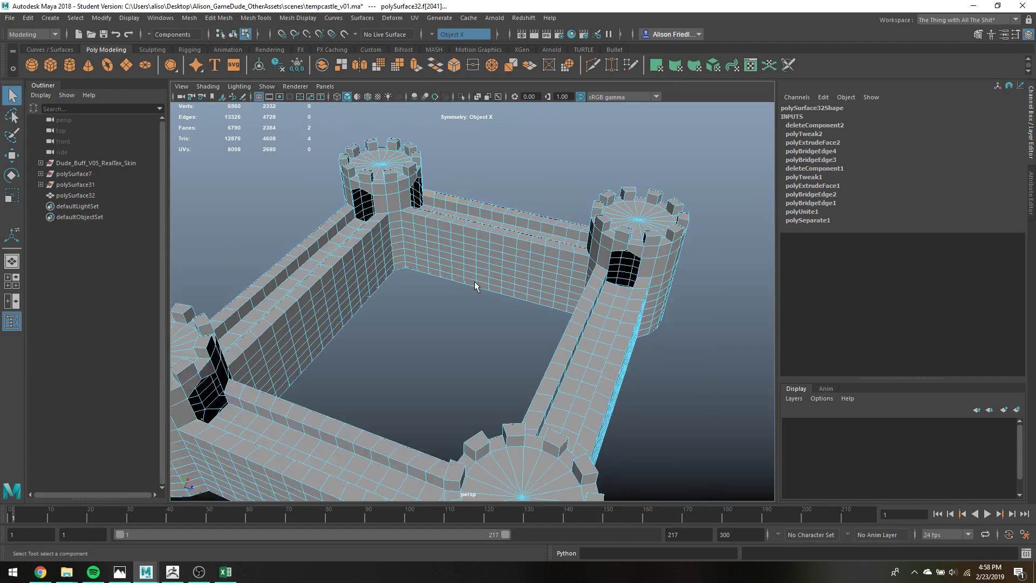
pyautogui.keyDown('alt'); pyautogui.moveTo(467, 341); pyautogui.dragTo(482, 313); pyautogui.keyUp('alt')
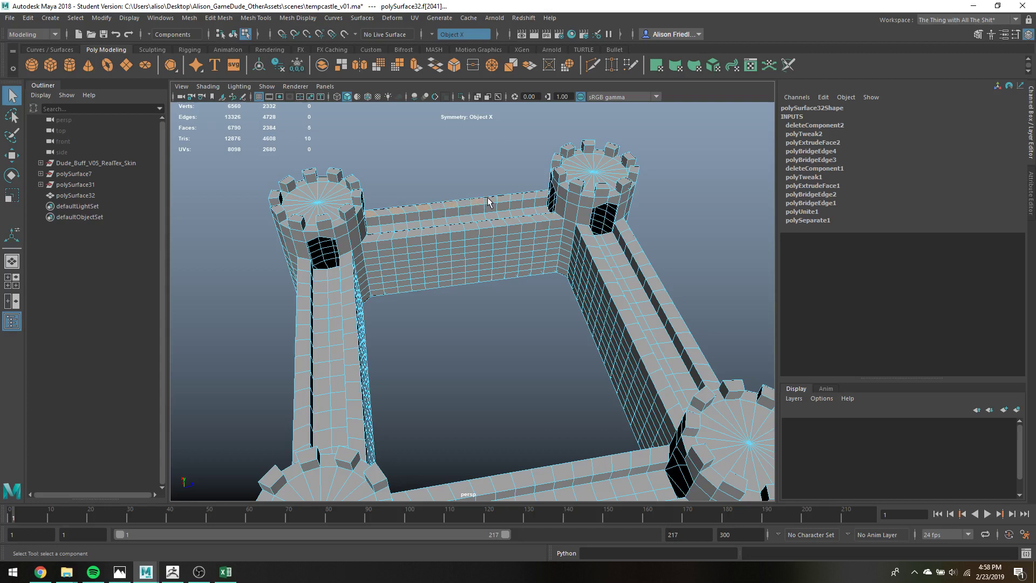
pyautogui.keyDown('ctrl'); pyautogui.click(526, 198); pyautogui.keyUp('ctrl')
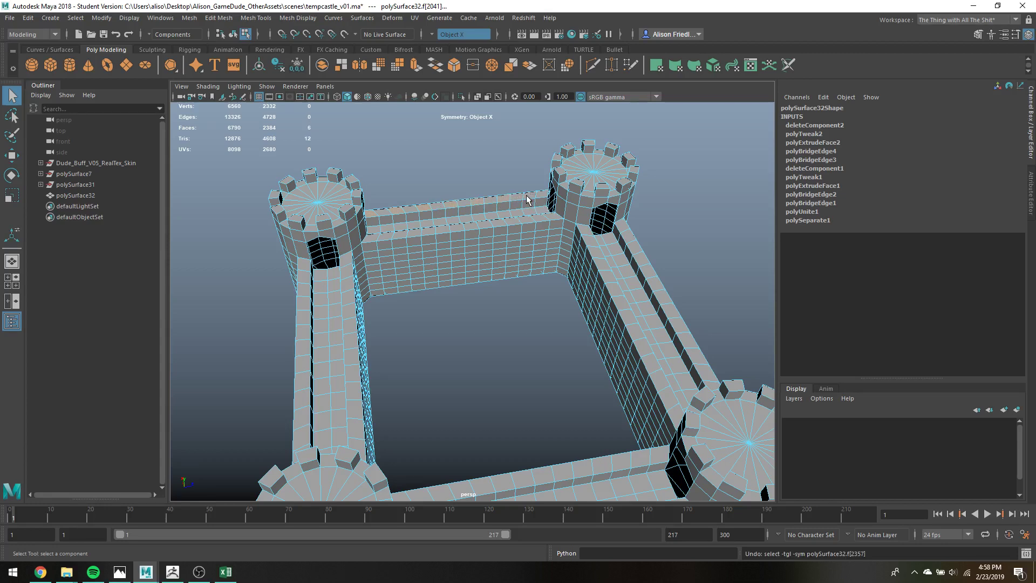
# Add alternating top faces along the outer parapets of the adjoining walls to the selection.
pyautogui.keyDown('shift'); pyautogui.click(628, 233); pyautogui.keyUp('shift')
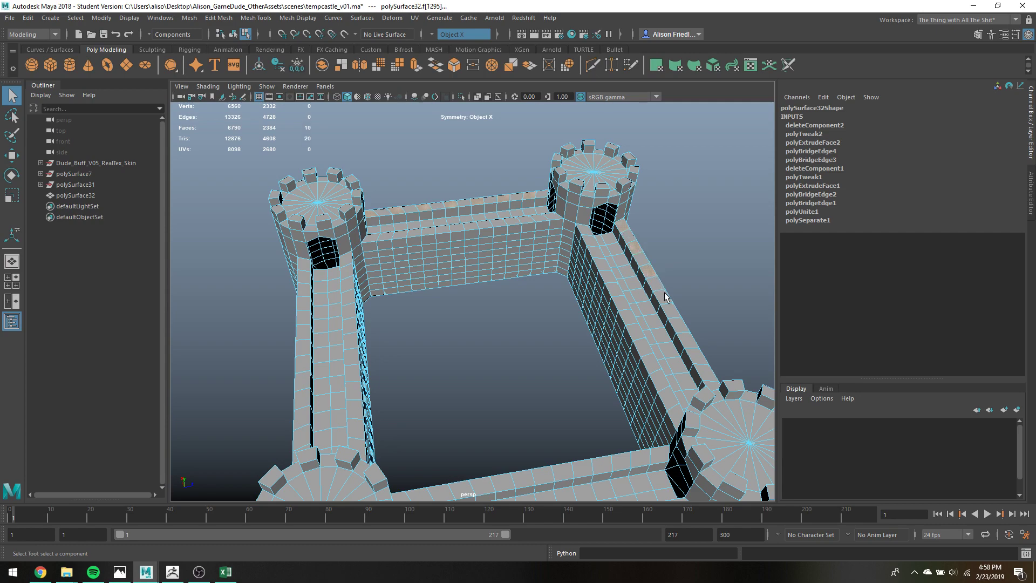
pyautogui.keyDown('shift'); pyautogui.click(695, 351); pyautogui.keyUp('shift')
pyautogui.keyDown('alt'); pyautogui.moveTo(634, 352); pyautogui.dragTo(711, 282); pyautogui.keyUp('alt')
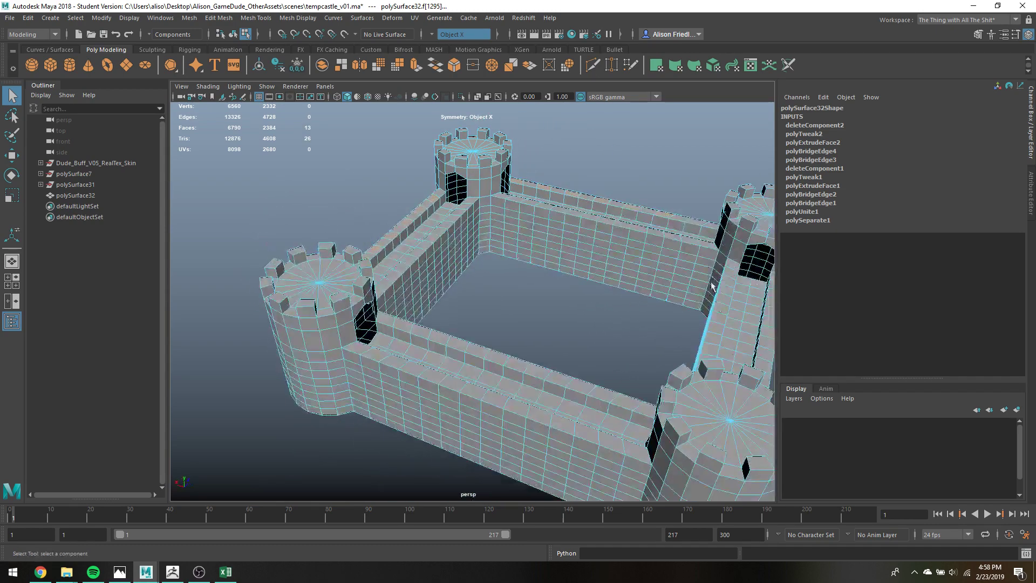
pyautogui.keyDown('shift'); pyautogui.click(698, 222); pyautogui.keyUp('shift')
pyautogui.keyDown('alt'); pyautogui.moveTo(616, 230); pyautogui.dragTo(682, 244); pyautogui.keyUp('alt')
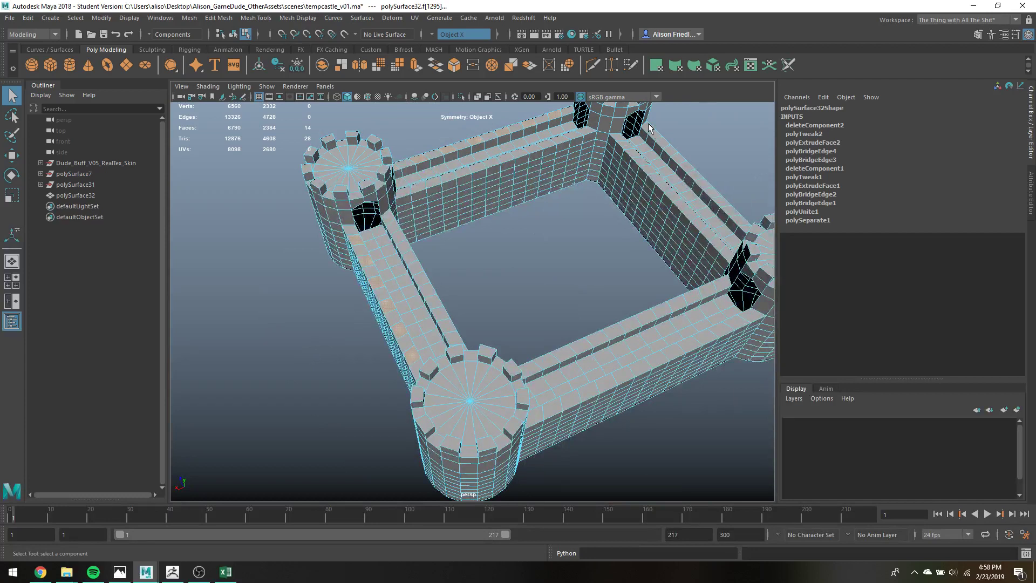
pyautogui.keyDown('shift'); pyautogui.click(676, 166); pyautogui.keyUp('shift')
pyautogui.keyDown('shift'); pyautogui.click(685, 171); pyautogui.keyUp('shift')
pyautogui.keyDown('alt'); pyautogui.moveTo(575, 165); pyautogui.dragTo(472, 184, button='middle'); pyautogui.keyUp('alt')
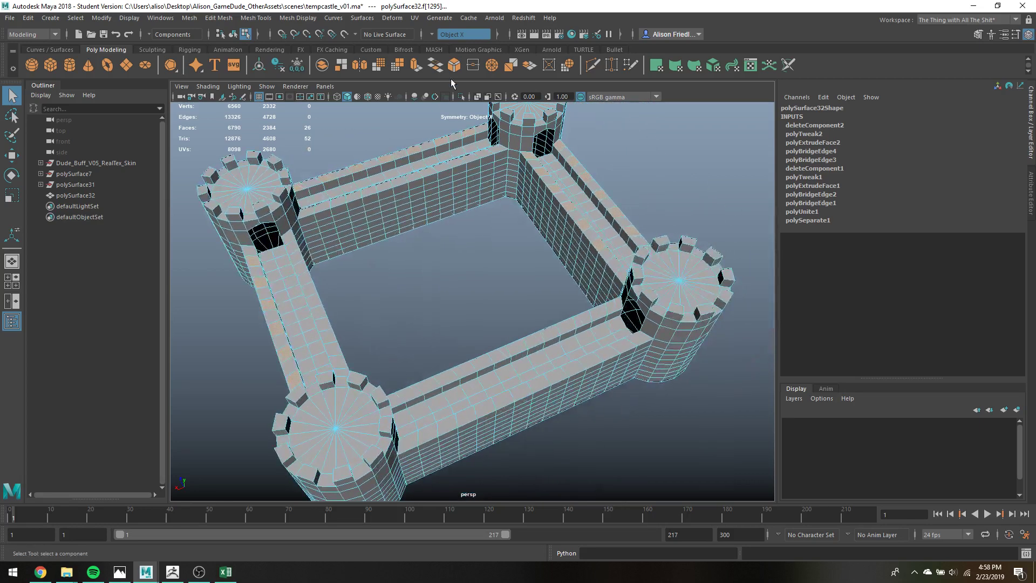
# Delete the castle mesh's construction history and center its pivot.
pyautogui.moveTo(453, 147); pyautogui.dragTo(475, 133, button='right')
pyautogui.hotkey('alt', 'shift', 'd')
pyautogui.click(99, 17)
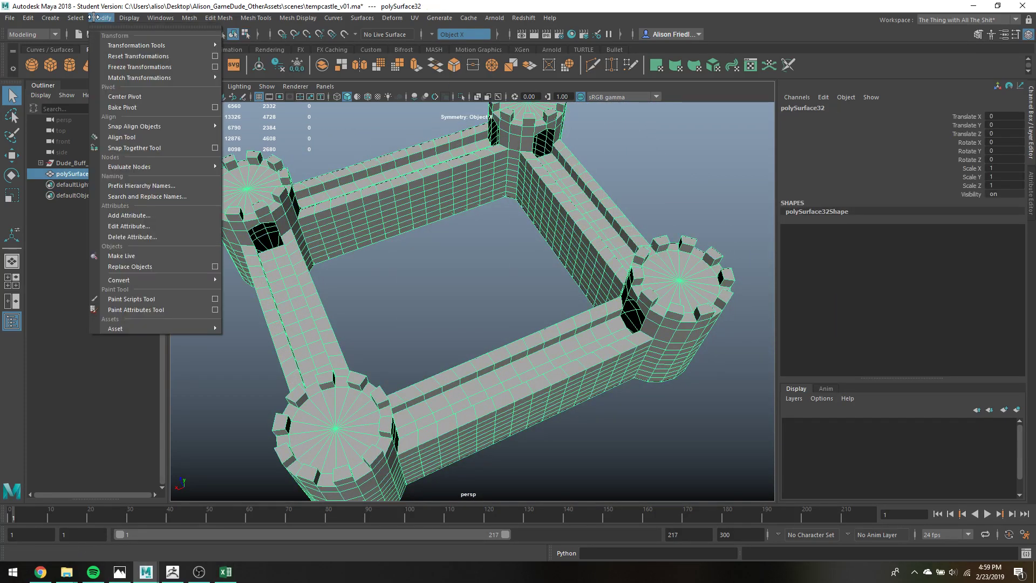
pyautogui.click(126, 96)
# Return to face selection, deselect the unevenly placed parapet faces on one side wall, and turn symmetry off.
pyautogui.moveTo(483, 154); pyautogui.dragTo(484, 177, button='right')
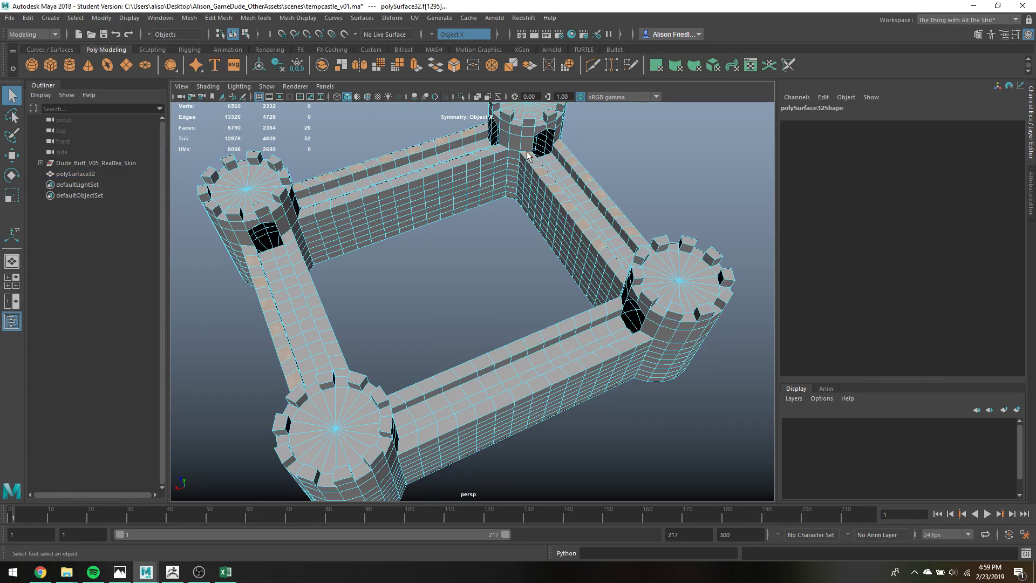
pyautogui.keyDown('ctrl'); pyautogui.click(556, 191); pyautogui.keyUp('ctrl')
pyautogui.click(463, 34)
pyautogui.click(443, 42)
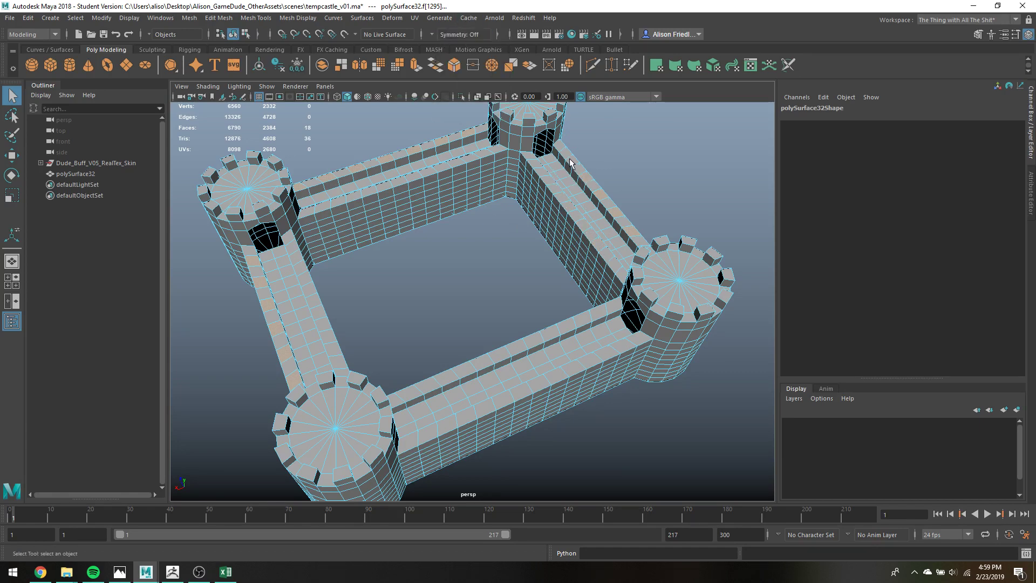
# Add evenly spaced, alternating top faces along the cleared outer parapet of the side wall to the selection.
pyautogui.keyDown('shift'); pyautogui.click(560, 142); pyautogui.keyUp('shift')
pyautogui.keyDown('alt'); pyautogui.moveTo(549, 197); pyautogui.dragTo(534, 174); pyautogui.keyUp('alt')
pyautogui.keyDown('shift'); pyautogui.click(548, 194); pyautogui.keyUp('shift')
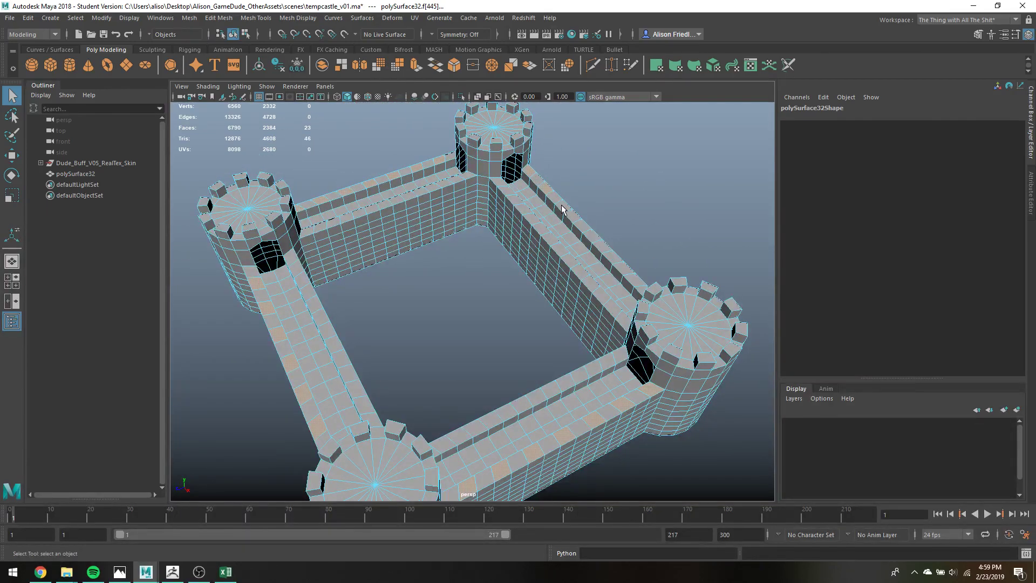
pyautogui.keyDown('shift'); pyautogui.click(622, 269); pyautogui.keyUp('shift')
pyautogui.keyDown('alt'); pyautogui.moveTo(589, 266); pyautogui.dragTo(637, 254); pyautogui.keyUp('alt')
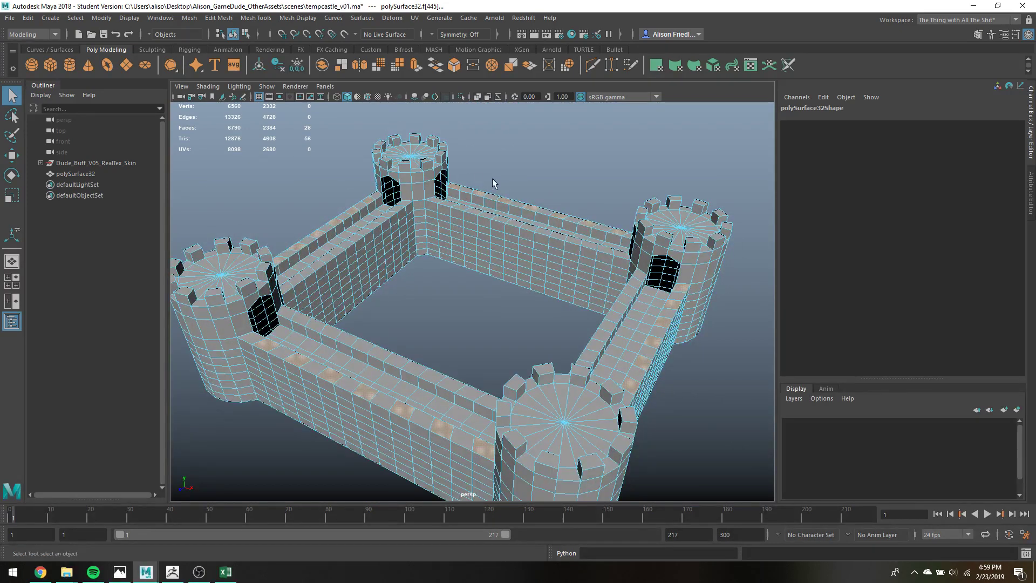
pyautogui.keyDown('alt'); pyautogui.moveTo(461, 207); pyautogui.dragTo(442, 190); pyautogui.keyUp('alt')
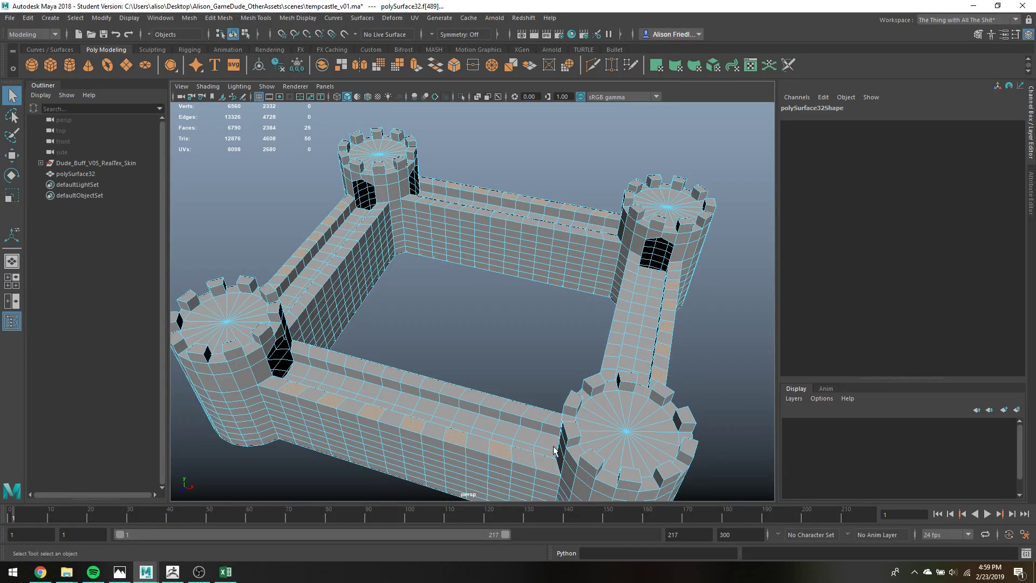
pyautogui.keyDown('alt'); pyautogui.moveTo(461, 349); pyautogui.dragTo(413, 166); pyautogui.keyUp('alt')
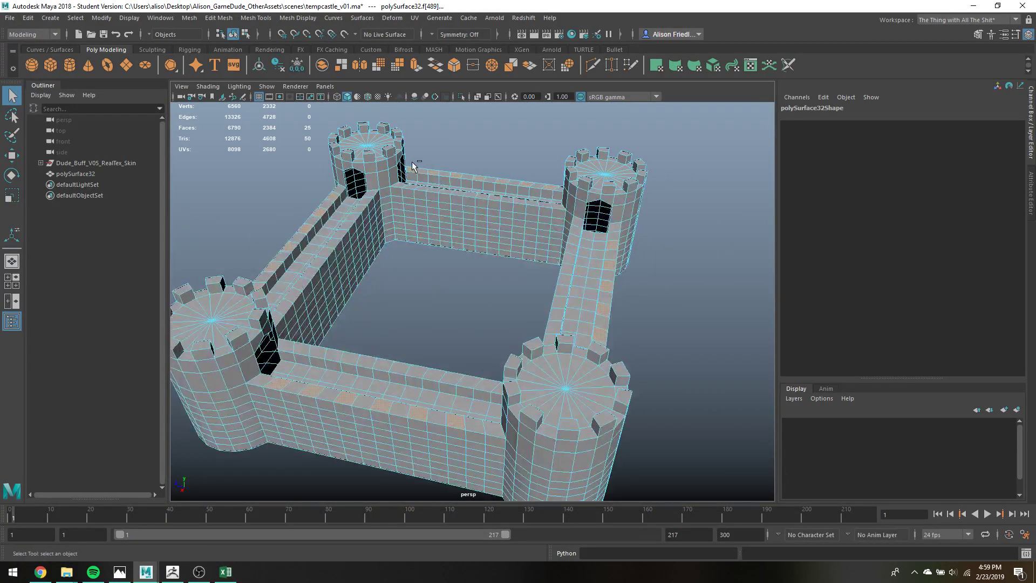
# Extrude the selected parapet faces upward into battlements on all four walls, then return to object mode with nothing selected.
pyautogui.click(415, 65)
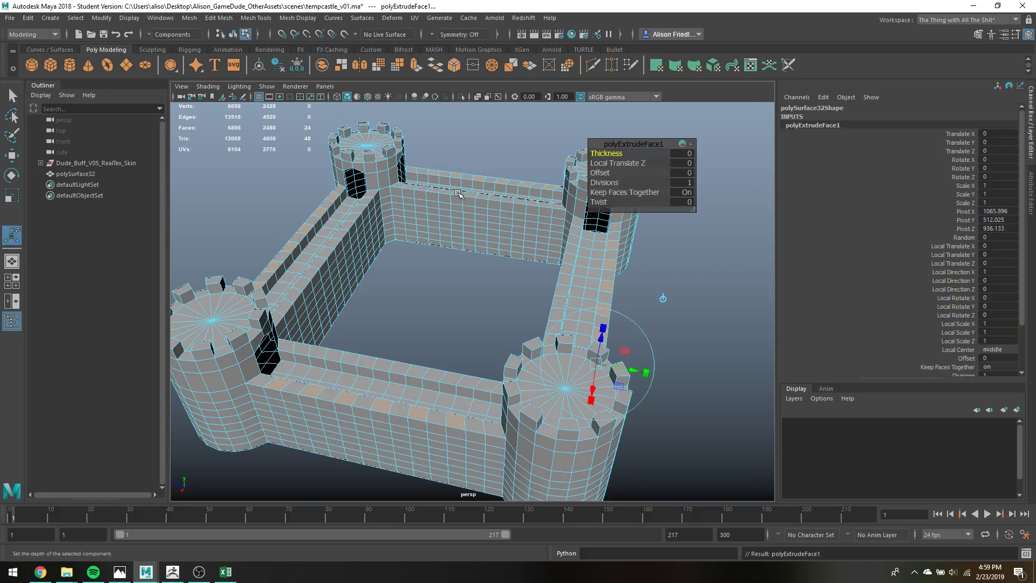
pyautogui.moveTo(595, 330); pyautogui.dragTo(599, 324)
pyautogui.press('q')
pyautogui.moveTo(478, 195); pyautogui.dragTo(498, 175, button='right')
pyautogui.click(515, 154)
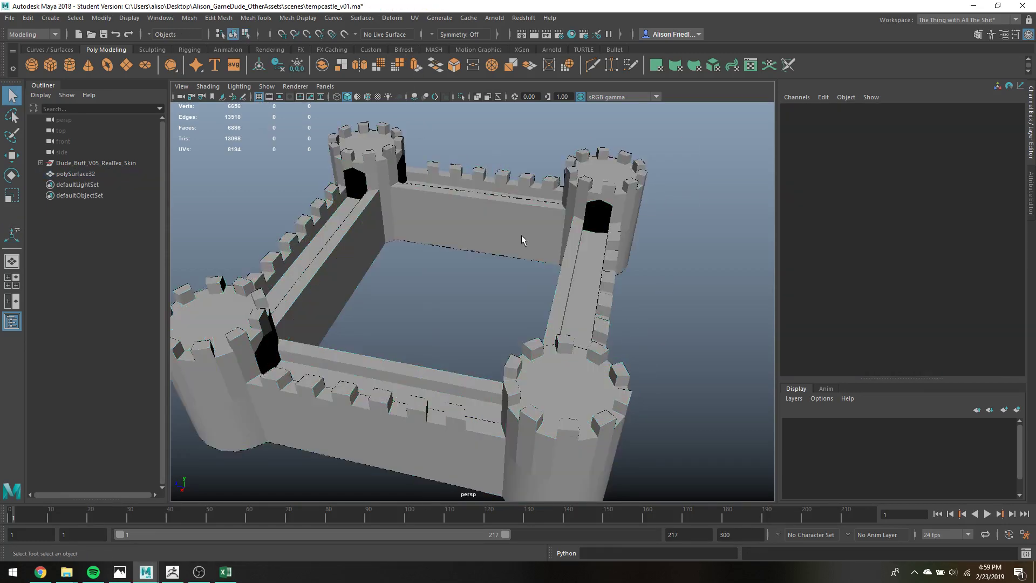
pyautogui.keyDown('alt'); pyautogui.moveTo(519, 243); pyautogui.dragTo(384, 238); pyautogui.keyUp('alt')
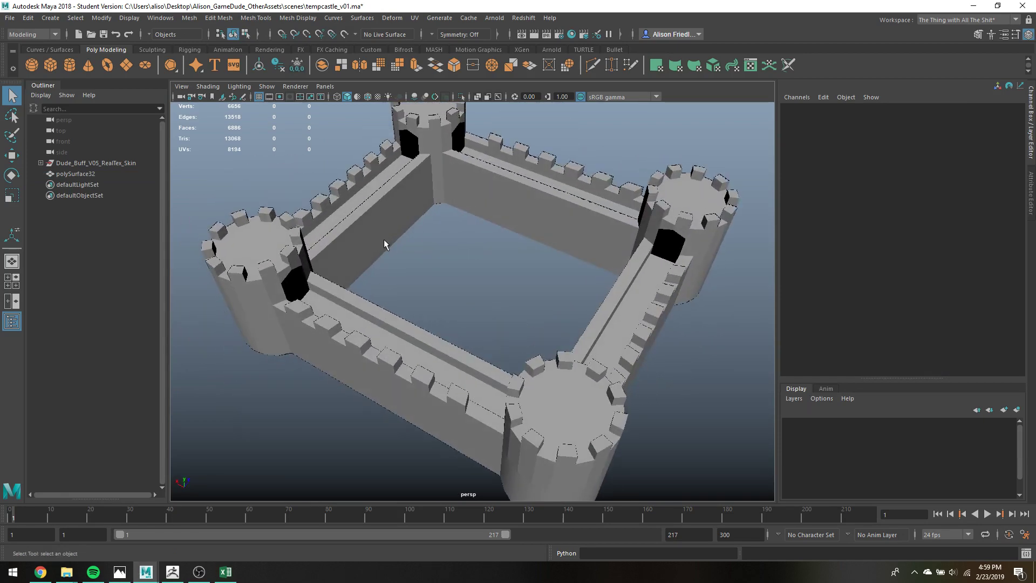
pyautogui.click(399, 228)
pyautogui.scroll(5, 387, 211)
pyautogui.keyDown('alt'); pyautogui.moveTo(387, 212); pyautogui.dragTo(469, 263, button='middle'); pyautogui.keyUp('alt')
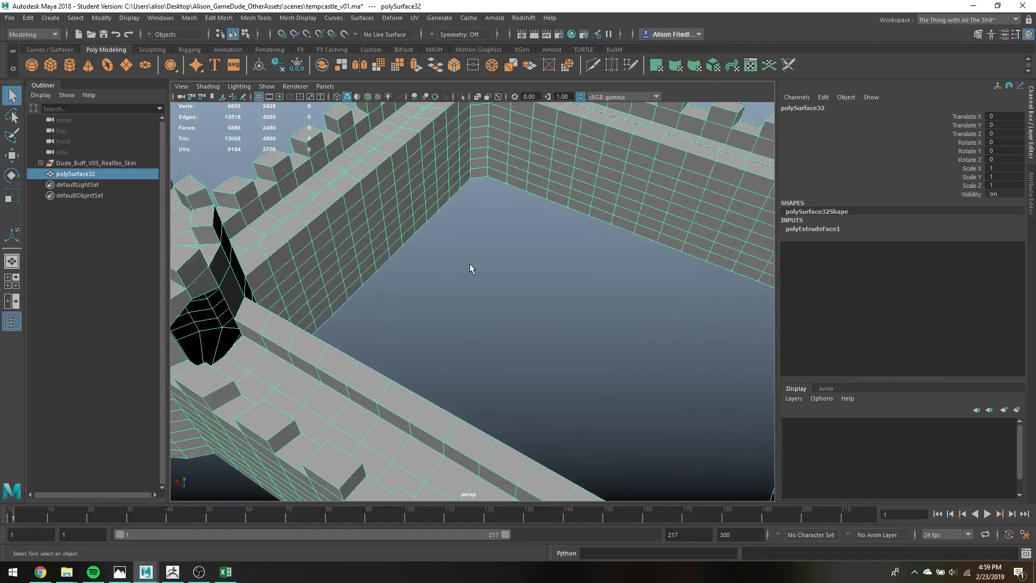
pyautogui.keyDown('alt'); pyautogui.moveTo(469, 264); pyautogui.dragTo(426, 266); pyautogui.keyUp('alt')
pyautogui.keyDown('alt'); pyautogui.moveTo(481, 191); pyautogui.dragTo(528, 264, button='middle'); pyautogui.keyUp('alt')
pyautogui.keyDown('alt'); pyautogui.moveTo(528, 265); pyautogui.dragTo(476, 260); pyautogui.keyUp('alt')
pyautogui.rightClick(494, 218)
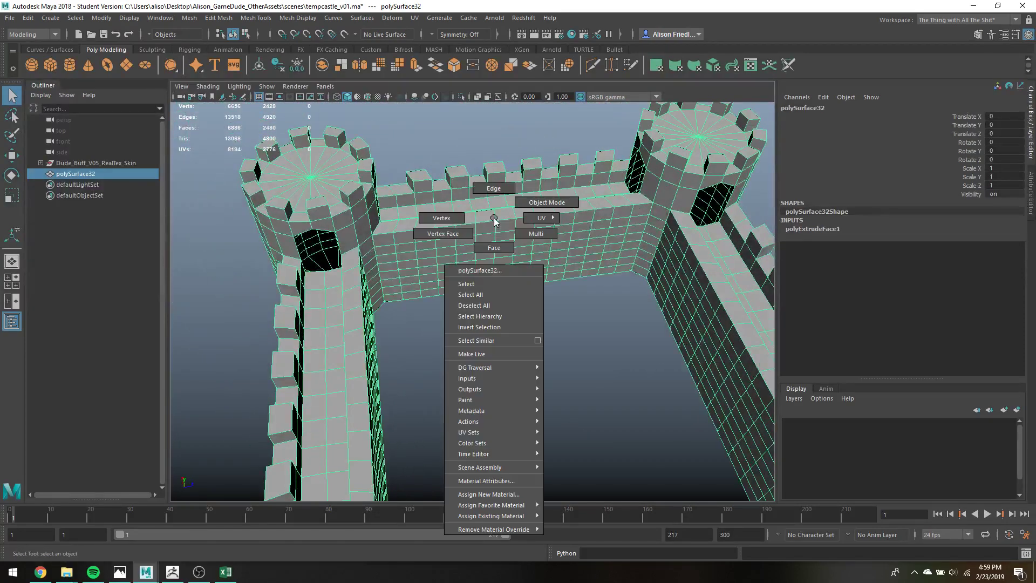
pyautogui.moveTo(494, 218); pyautogui.dragTo(494, 188, button='right')
pyautogui.doubleClick(418, 230)
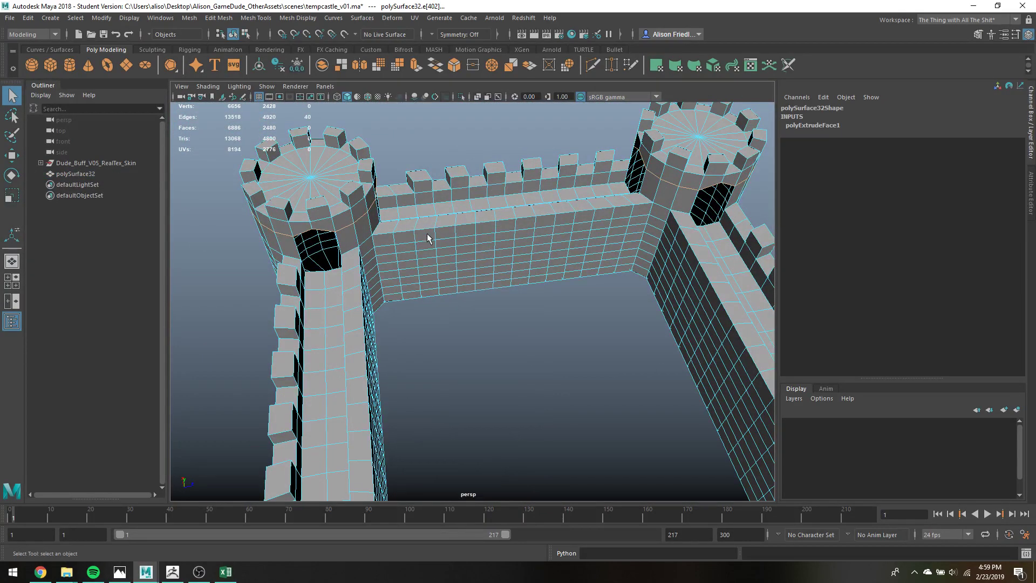
# Select the faces around a three-segment stretch of one wall's inner parapet near the tower and delete them to open a gap.
pyautogui.rightClick(446, 229)
pyautogui.click(445, 253)
pyautogui.keyDown('shift'); pyautogui.click(458, 226); pyautogui.keyUp('shift')
pyautogui.keyDown('shift'); pyautogui.click(431, 224); pyautogui.keyUp('shift')
pyautogui.keyDown('alt'); pyautogui.moveTo(466, 216); pyautogui.dragTo(252, 213); pyautogui.keyUp('alt')
pyautogui.keyDown('shift'); pyautogui.moveTo(525, 369); pyautogui.dragTo(565, 356); pyautogui.keyUp('shift')
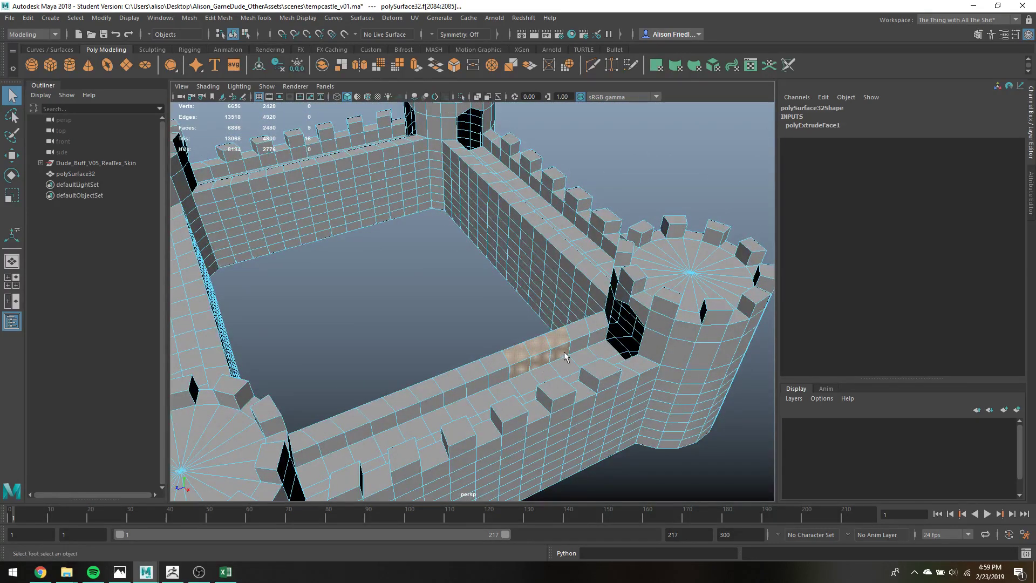
pyautogui.press('Delete')
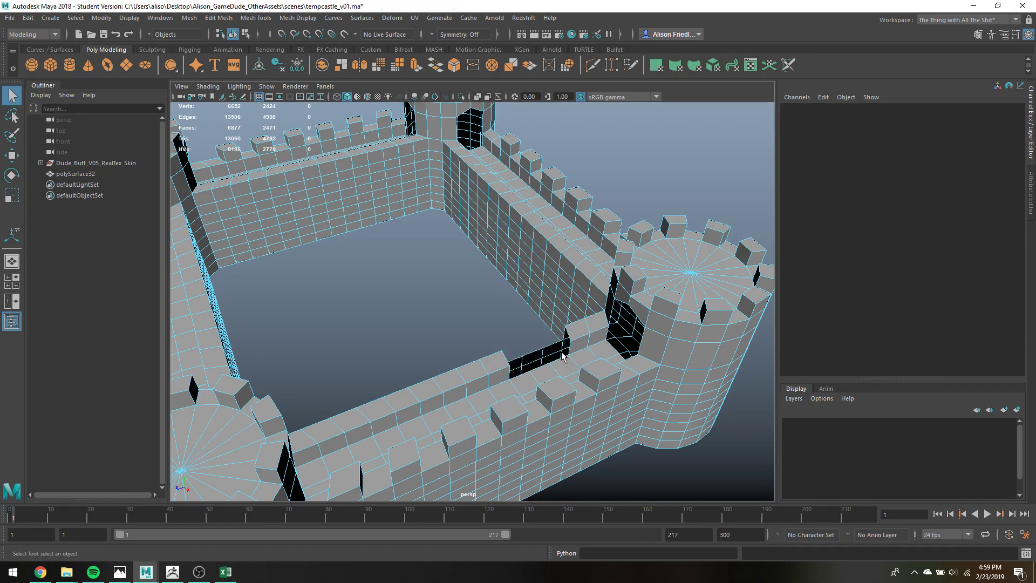
# Close the open parapet end on the tower side of the gap with the Append to Polygon tool.
pyautogui.click(298, 19)
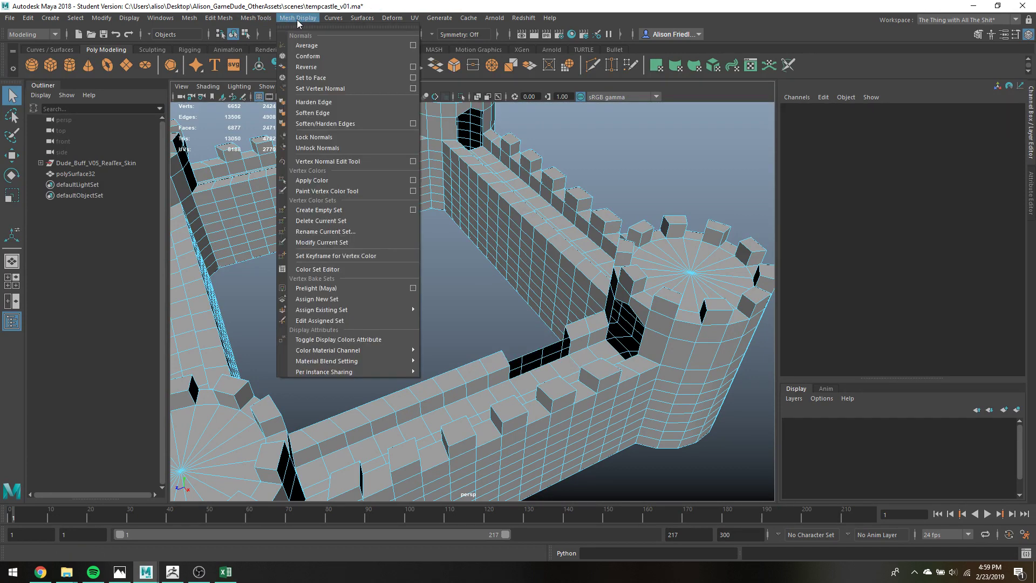
pyautogui.moveTo(256, 18)
pyautogui.click(286, 47)
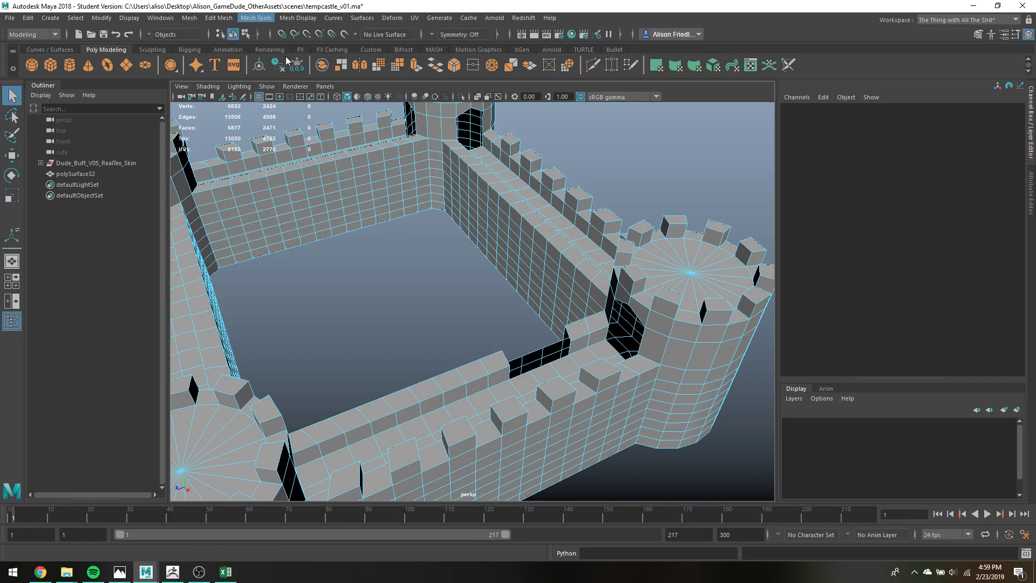
pyautogui.click(567, 341)
pyautogui.click(564, 339)
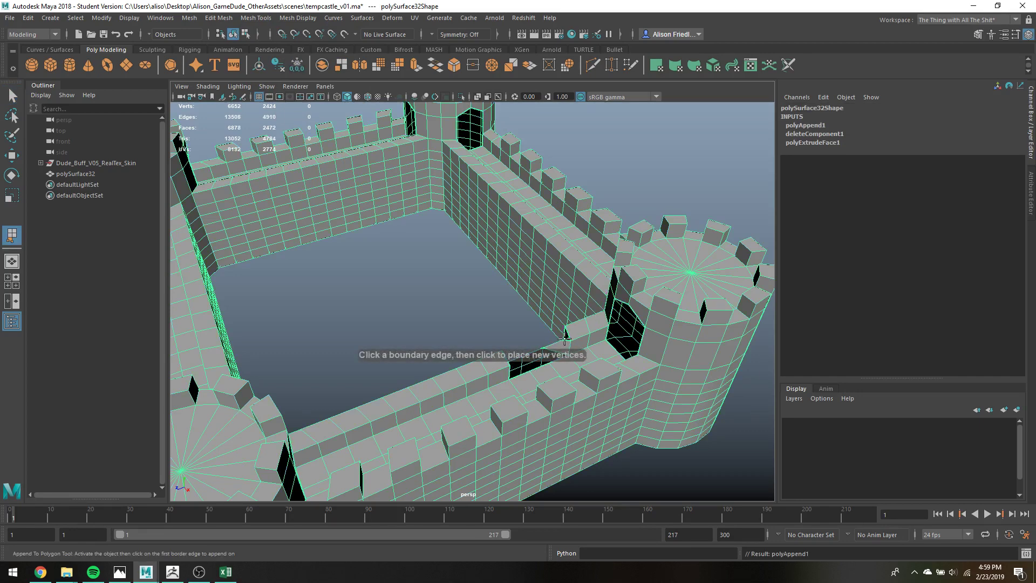
pyautogui.click(565, 335)
pyautogui.press('Return')
pyautogui.click(541, 369)
pyautogui.press('Return')
pyautogui.click(542, 369)
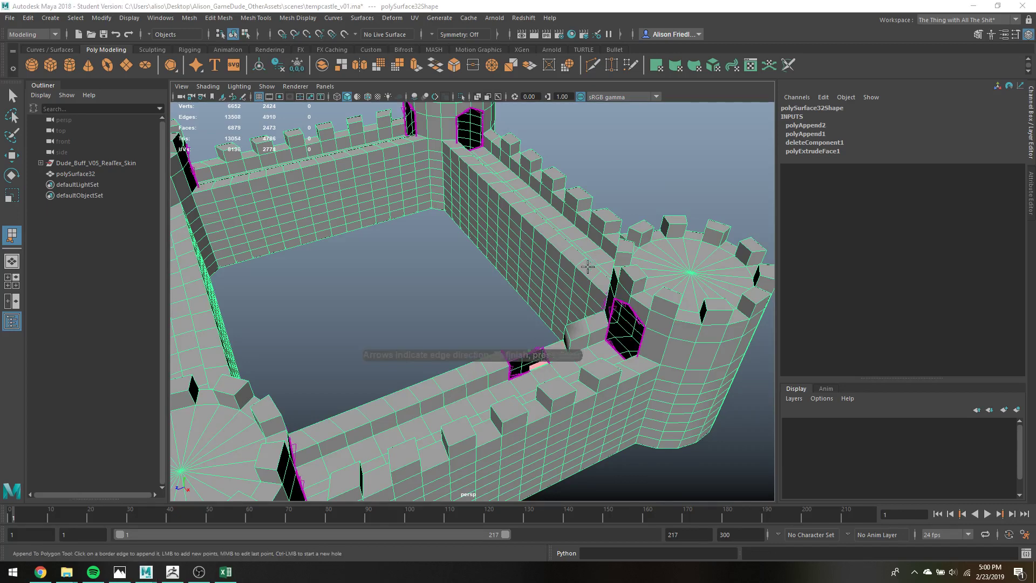
pyautogui.keyDown('alt'); pyautogui.moveTo(588, 266); pyautogui.dragTo(418, 300); pyautogui.keyUp('alt')
pyautogui.hotkey('ctrl', 'z')
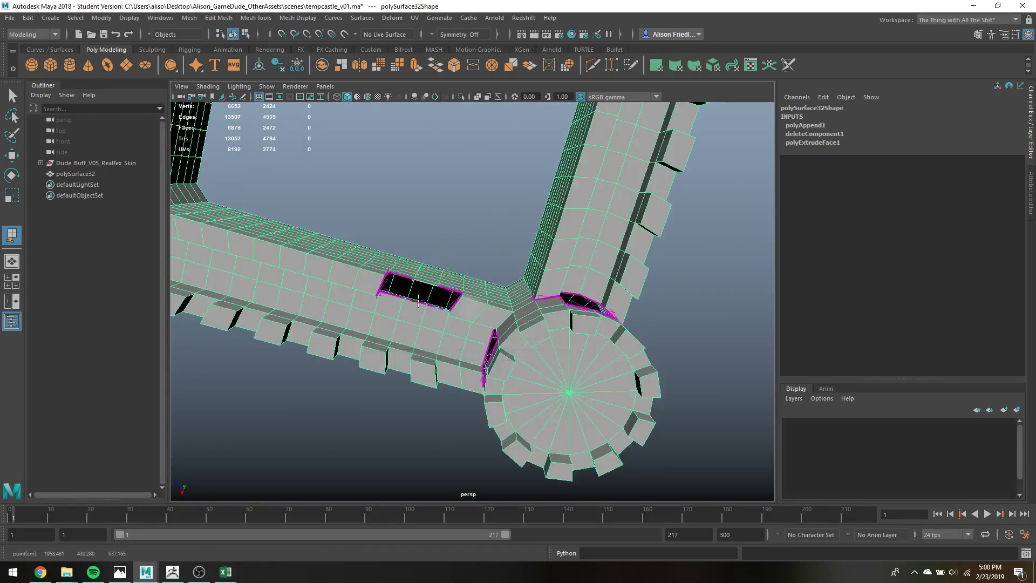
# Append polygons across the three floor segments of the parapet gap so the walkway surface is filled.
pyautogui.click(419, 301)
pyautogui.press('Return')
pyautogui.click(440, 306)
pyautogui.click(448, 290)
pyautogui.press('Return')
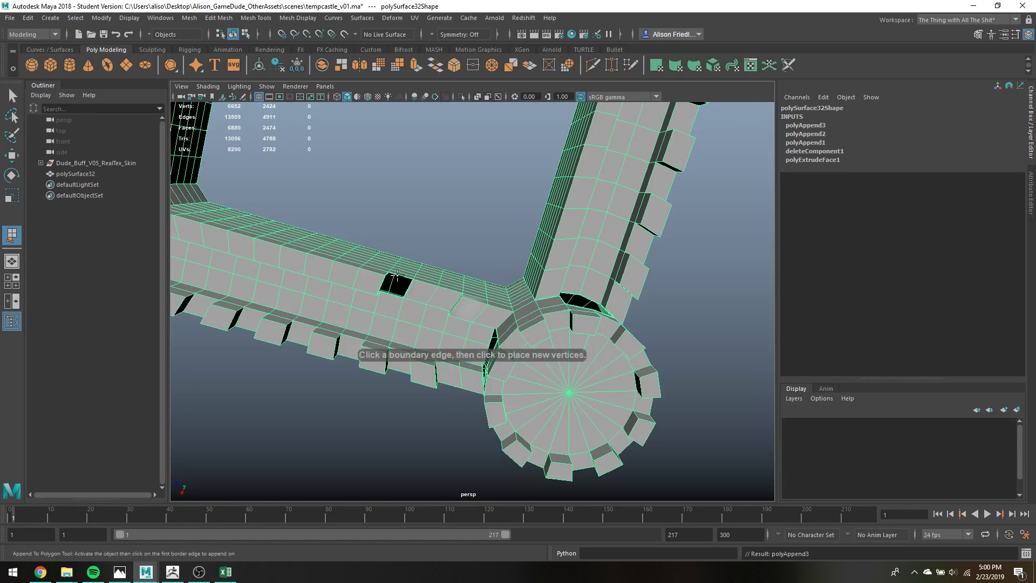
pyautogui.click(396, 277)
pyautogui.press('Return')
# Append a polygon to close the remaining open parapet end of the gap and leave the append tool.
pyautogui.keyDown('alt'); pyautogui.moveTo(396, 276); pyautogui.dragTo(525, 231); pyautogui.keyUp('alt')
pyautogui.click(378, 260)
pyautogui.press('Return')
pyautogui.press('q')
# Extrude the three-wide, six-high block of inner wall faces below the gap about 80 units into the courtyard as the top stair.
pyautogui.moveTo(530, 248); pyautogui.dragTo(529, 274, button='right')
pyautogui.click(497, 263)
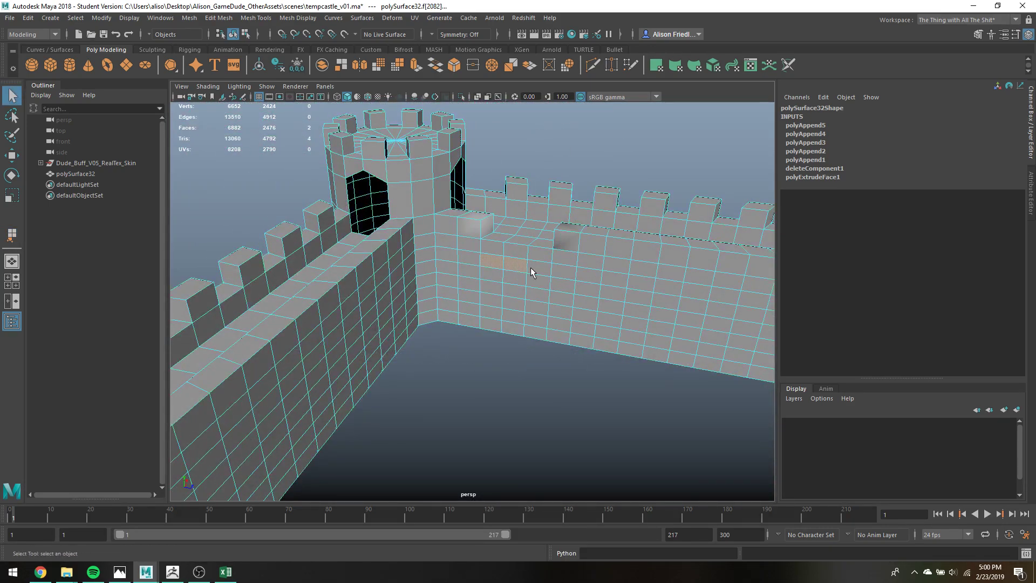
pyautogui.moveTo(492, 264); pyautogui.dragTo(489, 329)
pyautogui.keyDown('shift'); pyautogui.moveTo(542, 267); pyautogui.dragTo(520, 266); pyautogui.keyUp('shift')
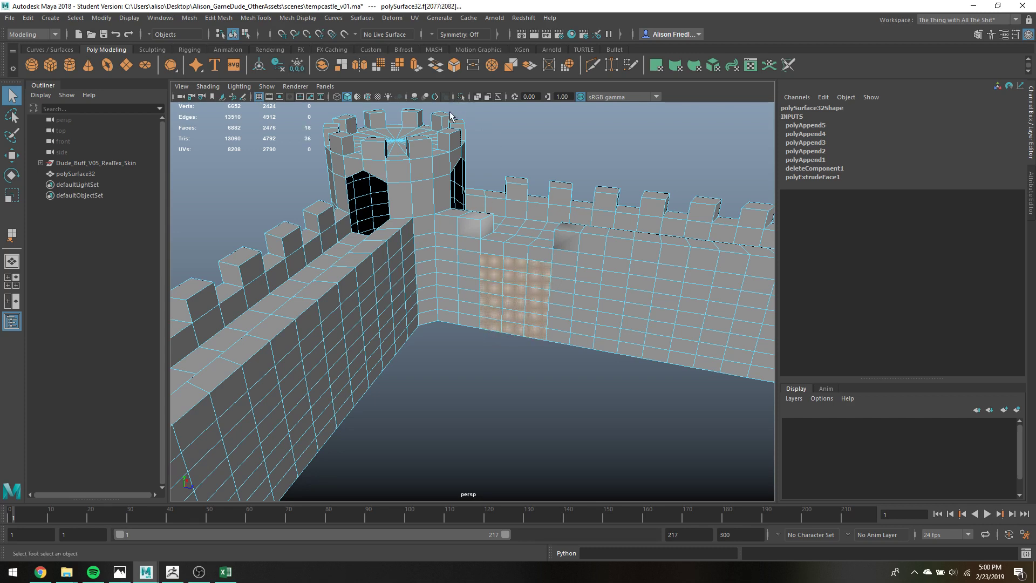
pyautogui.press('w')
pyautogui.keyDown('alt'); pyautogui.moveTo(558, 352); pyautogui.dragTo(526, 300); pyautogui.keyUp('alt')
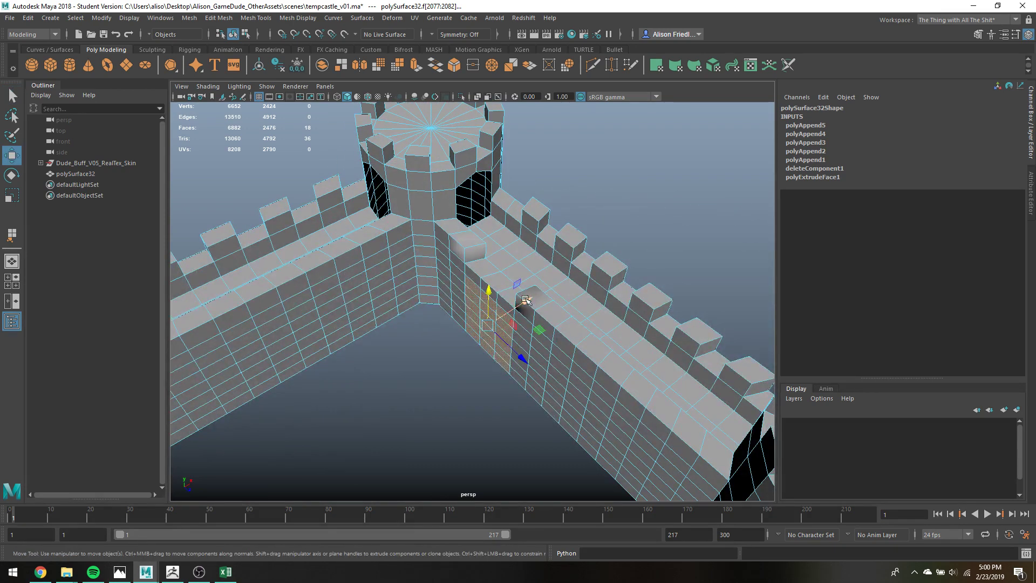
pyautogui.click(416, 65)
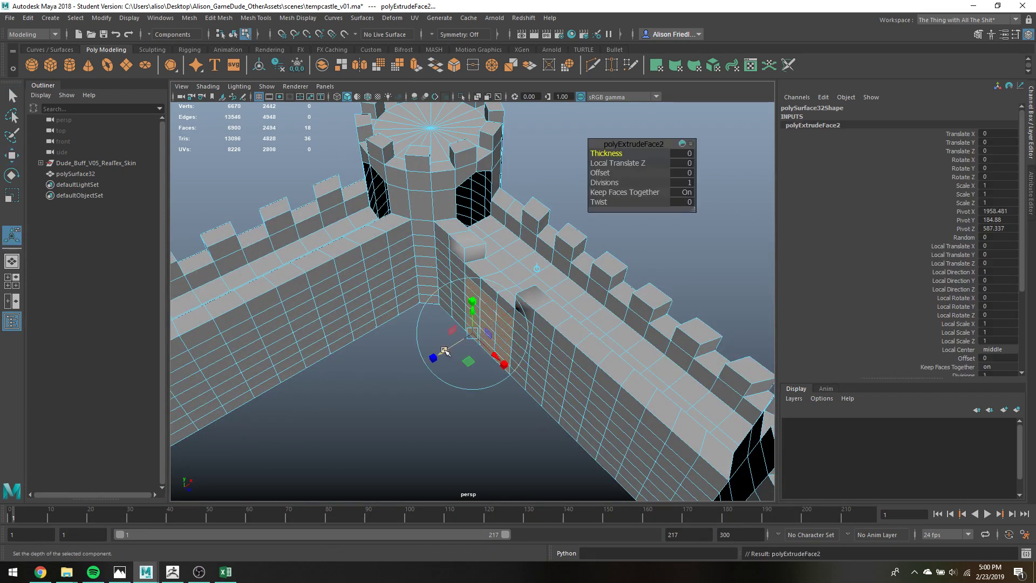
pyautogui.moveTo(444, 351); pyautogui.dragTo(432, 356)
pyautogui.moveTo(426, 361); pyautogui.dragTo(428, 359)
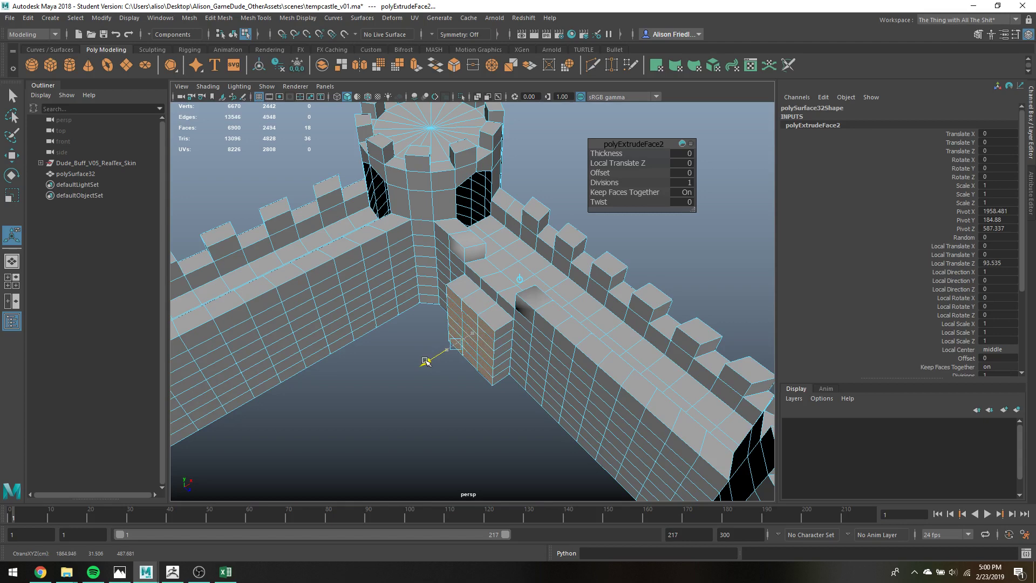
pyautogui.press('q')
pyautogui.press('w')
pyautogui.moveTo(493, 322); pyautogui.dragTo(497, 321)
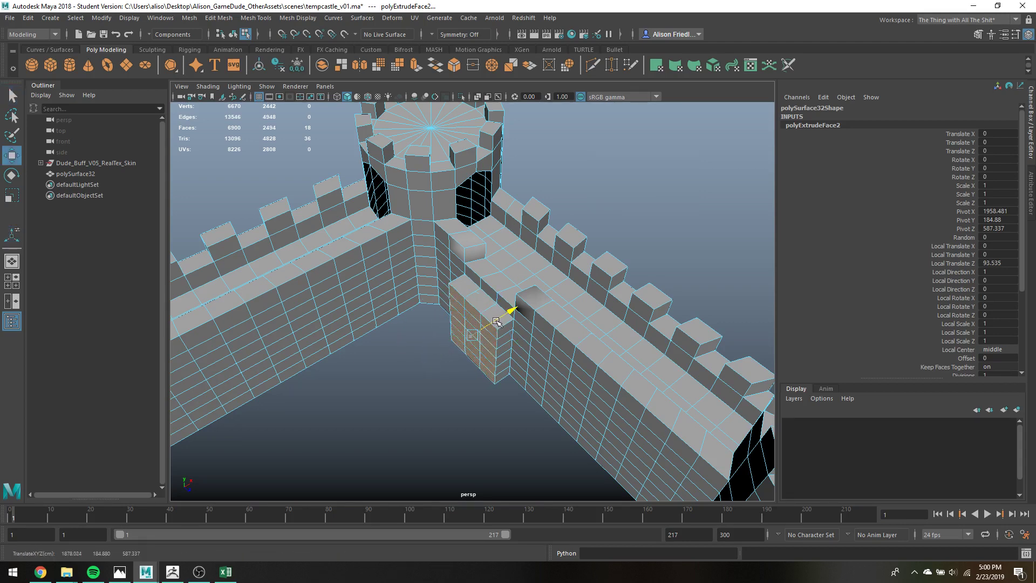
# Deselect the top row of the stair block's front faces and extrude the remaining rows about 86 units for the second stair.
pyautogui.press('q')
pyautogui.keyDown('ctrl'); pyautogui.click(457, 301); pyautogui.keyUp('ctrl')
pyautogui.keyDown('ctrl'); pyautogui.click(472, 310); pyautogui.keyUp('ctrl')
pyautogui.hotkey('ctrl', 'e')
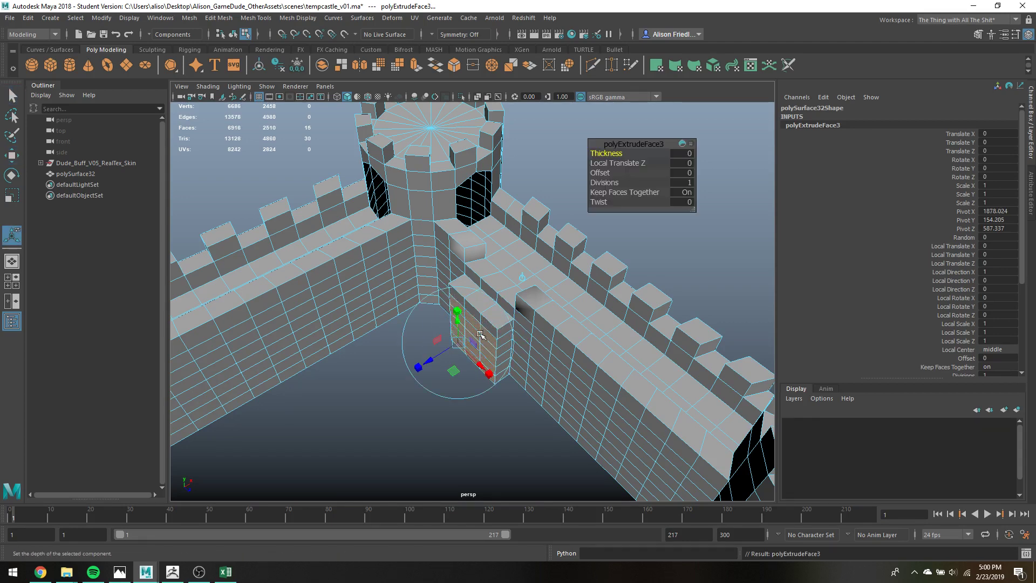
pyautogui.press('w')
pyautogui.moveTo(486, 336); pyautogui.dragTo(445, 325)
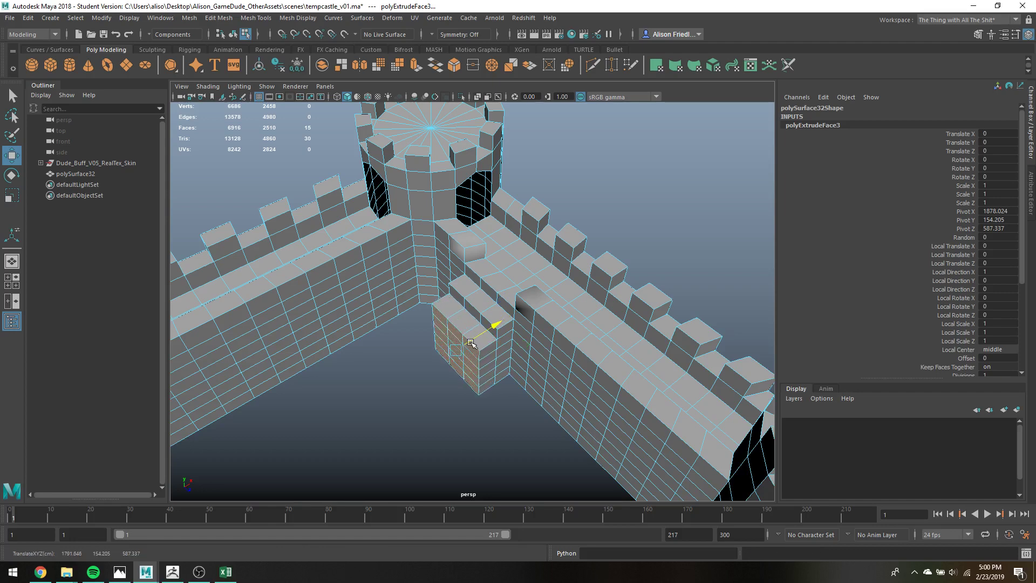
# Drop the top row from the front face selection and extrude the remaining four rows about 85 units for the third stair.
pyautogui.press('q')
pyautogui.keyDown('ctrl'); pyautogui.click(442, 322); pyautogui.keyUp('ctrl')
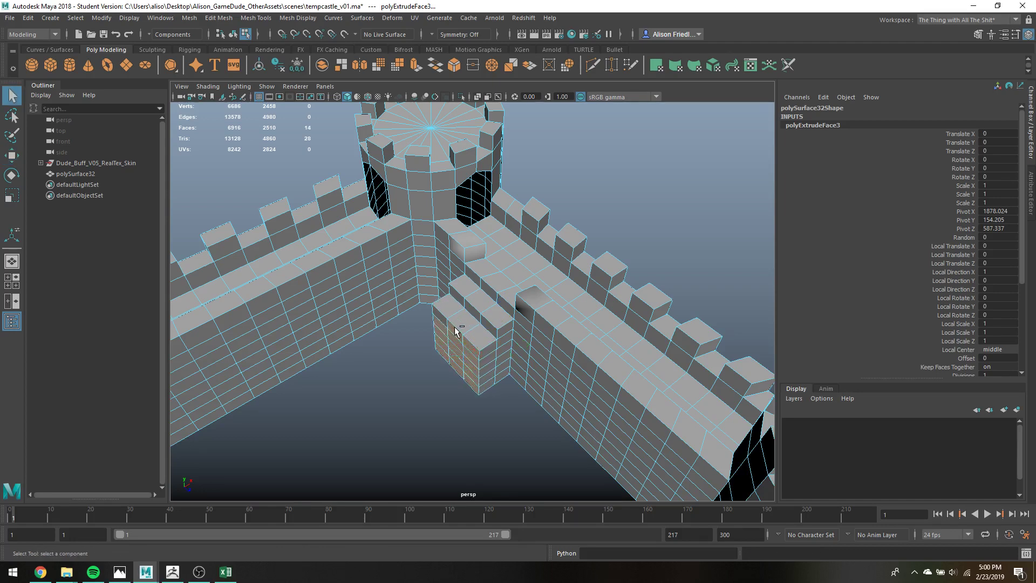
pyautogui.hotkey('ctrl', 'e')
pyautogui.moveTo(426, 364); pyautogui.dragTo(411, 376)
pyautogui.press('q')
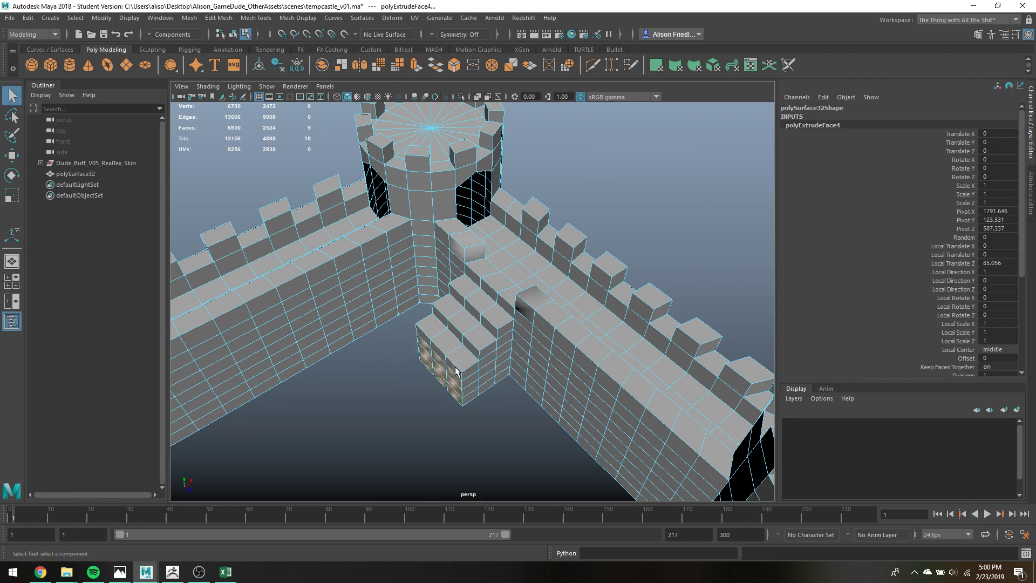
# Extrude the lower three rows of front faces about 100 units into the courtyard for the fourth stair.
pyautogui.hotkey('ctrl', 'e')
pyautogui.press('w')
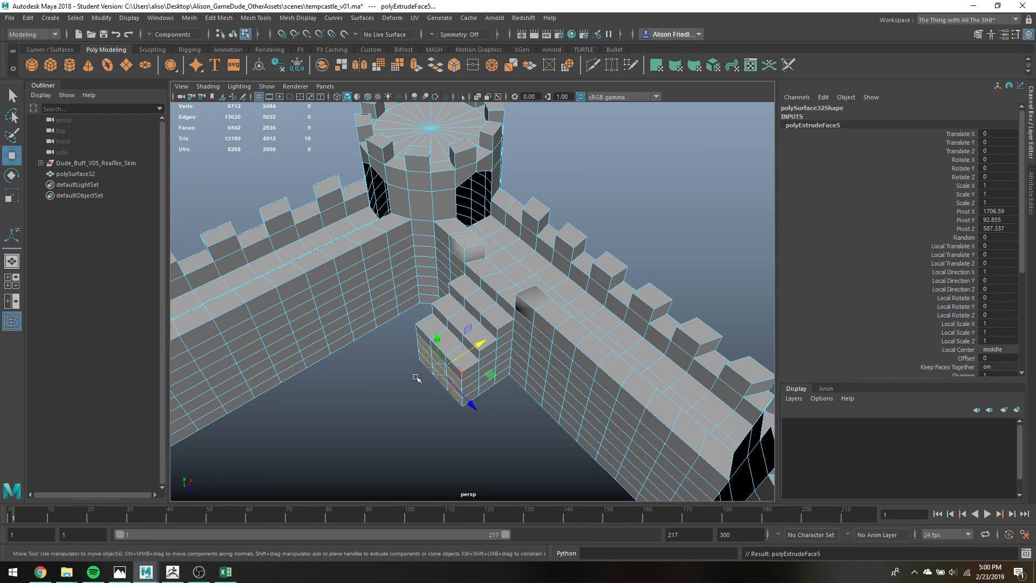
pyautogui.moveTo(451, 358)
pyautogui.mouseDown()
pyautogui.moveTo(430, 371)
pyautogui.moveTo(437, 362)
pyautogui.mouseUp()
# Deselect the uppermost front row and extrude the bottom two rows about 100 units for the fifth stair.
pyautogui.hotkey('ctrl', 'e')
pyautogui.press('q')
pyautogui.press('w')
pyautogui.press('q')
pyautogui.keyDown('ctrl'); pyautogui.click(417, 355); pyautogui.keyUp('ctrl')
pyautogui.keyDown('ctrl'); pyautogui.click(441, 368); pyautogui.keyUp('ctrl')
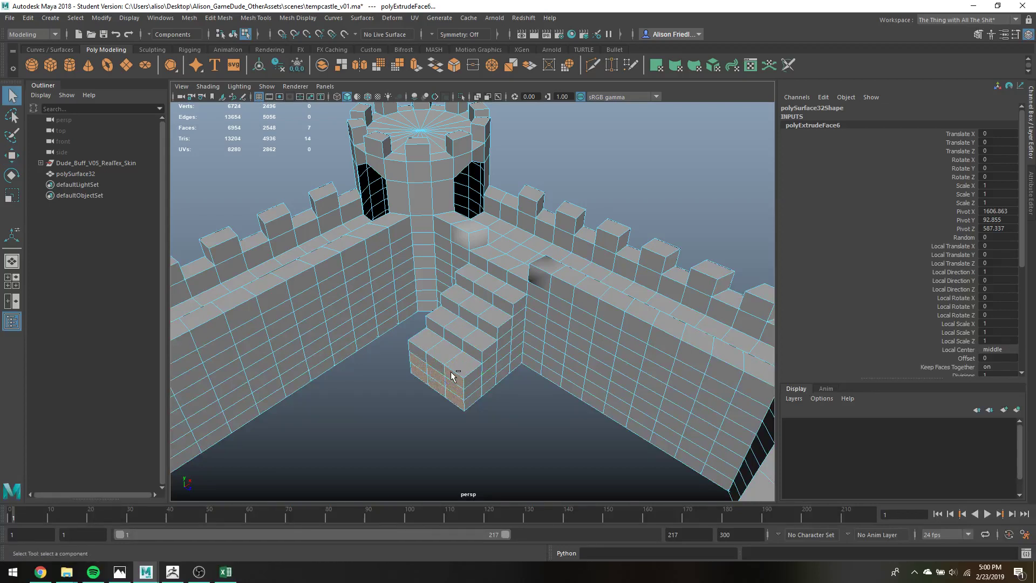
pyautogui.keyDown('ctrl'); pyautogui.click(454, 373); pyautogui.keyUp('ctrl')
pyautogui.hotkey('ctrl', 'e')
pyautogui.moveTo(406, 386); pyautogui.dragTo(370, 400)
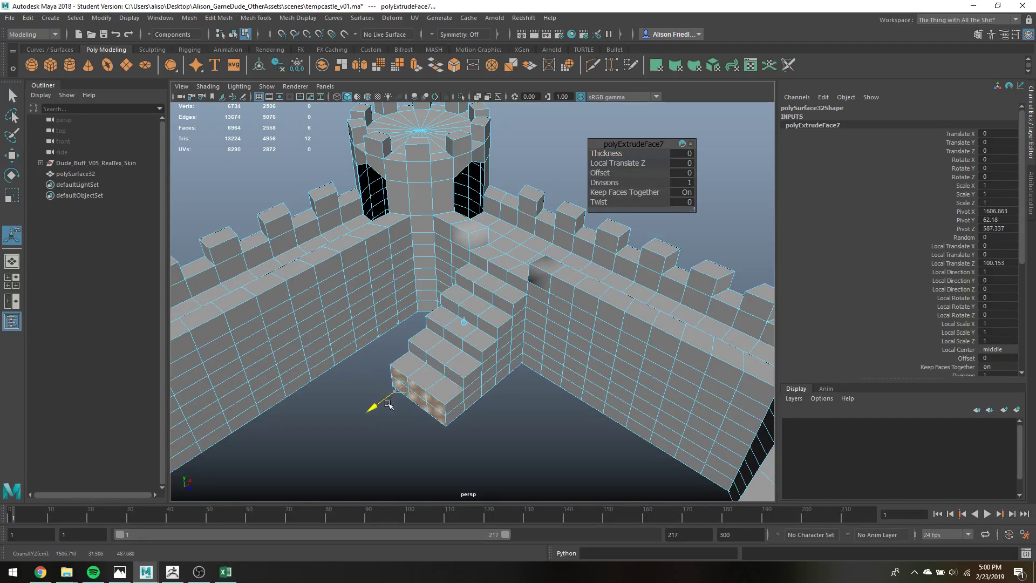
# Extrude only the bottom row of front faces outward as the lowest stair, then return to object mode with nothing selected.
pyautogui.press('q')
pyautogui.keyDown('ctrl'); pyautogui.click(398, 379); pyautogui.keyUp('ctrl')
pyautogui.keyDown('ctrl'); pyautogui.click(419, 393); pyautogui.keyUp('ctrl')
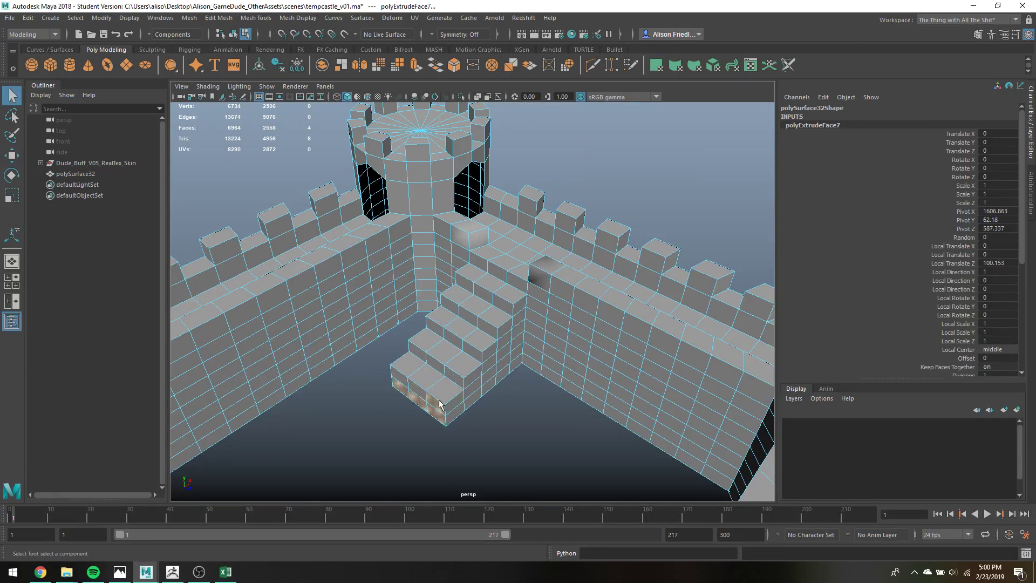
pyautogui.hotkey('ctrl', 'e')
pyautogui.moveTo(381, 406); pyautogui.dragTo(354, 425)
pyautogui.press('q')
pyautogui.moveTo(516, 262); pyautogui.dragTo(567, 232, button='right')
pyautogui.click(627, 196)
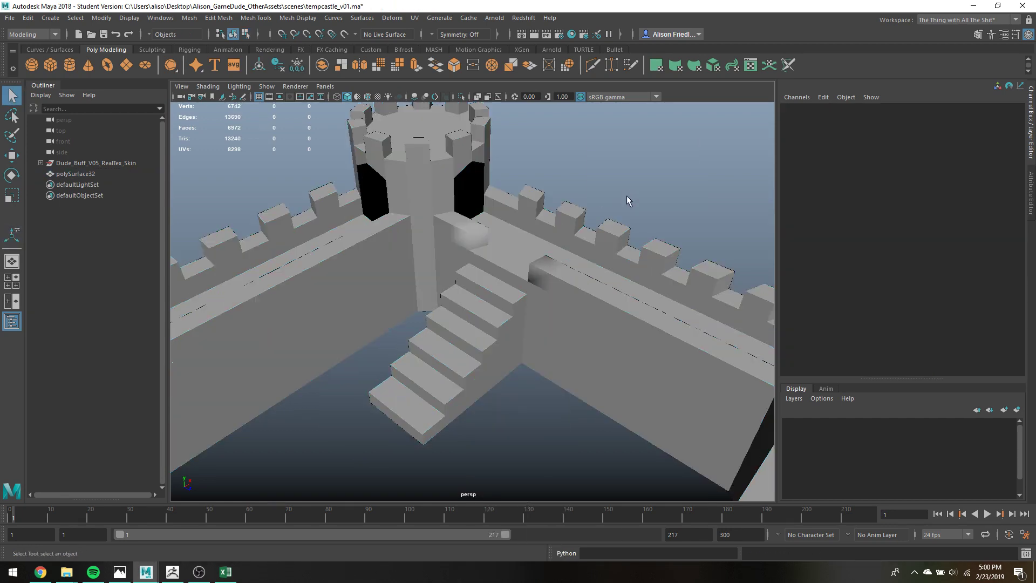
# Select the castle mesh and examine the staircase and inner walls from inside the courtyard.
pyautogui.keyDown('alt'); pyautogui.moveTo(552, 294); pyautogui.dragTo(621, 291); pyautogui.keyUp('alt')
pyautogui.keyDown('alt'); pyautogui.moveTo(620, 291); pyautogui.dragTo(561, 277, button='middle'); pyautogui.keyUp('alt')
pyautogui.keyDown('alt'); pyautogui.moveTo(561, 276); pyautogui.dragTo(523, 252, button='right'); pyautogui.keyUp('alt')
pyautogui.click(516, 266)
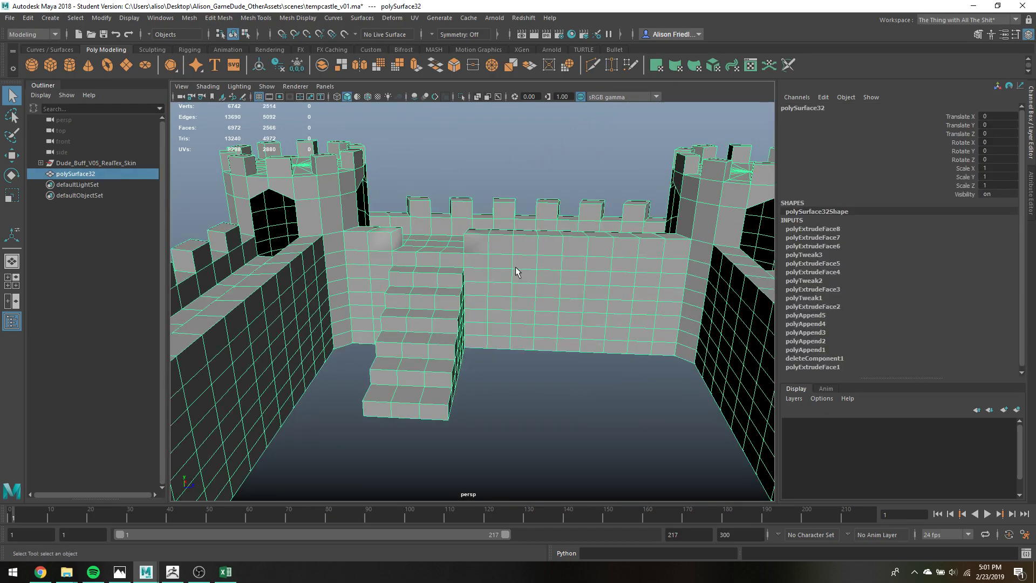
pyautogui.keyDown('alt'); pyautogui.moveTo(597, 365); pyautogui.dragTo(517, 269); pyautogui.keyUp('alt')
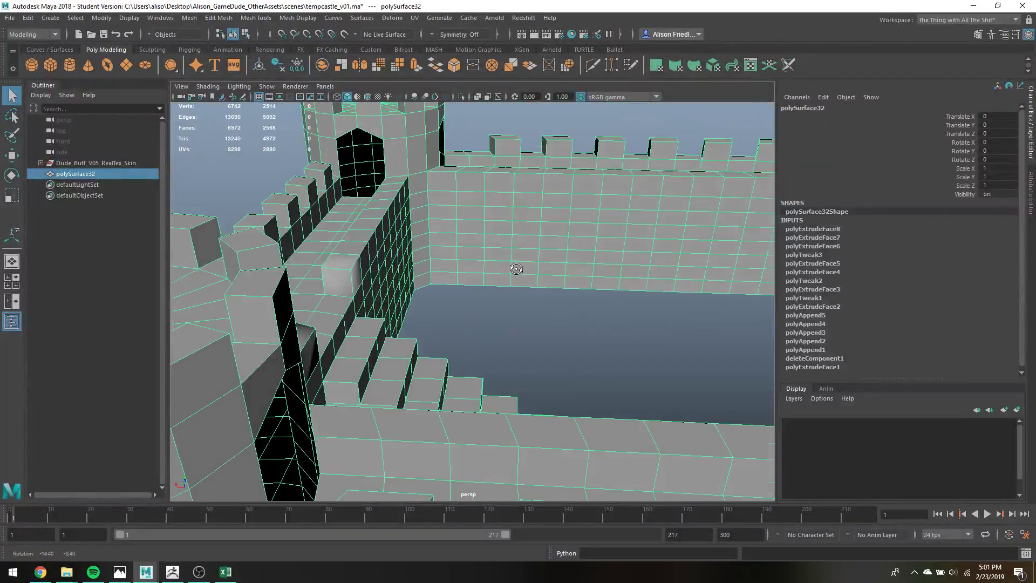
# Delete the section of inner parapet faces beside the far tower to open a gap onto the walkway.
pyautogui.moveTo(502, 185); pyautogui.dragTo(501, 219, button='right')
pyautogui.click(477, 177)
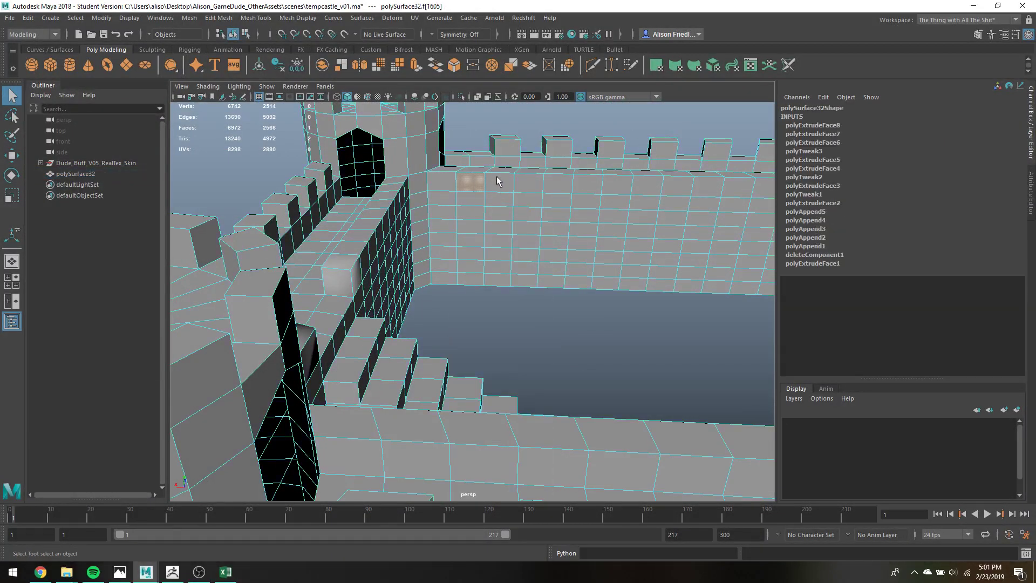
pyautogui.keyDown('alt'); pyautogui.moveTo(557, 194); pyautogui.dragTo(488, 213); pyautogui.keyUp('alt')
pyautogui.keyDown('shift'); pyautogui.click(497, 285); pyautogui.keyUp('shift')
pyautogui.press('Delete')
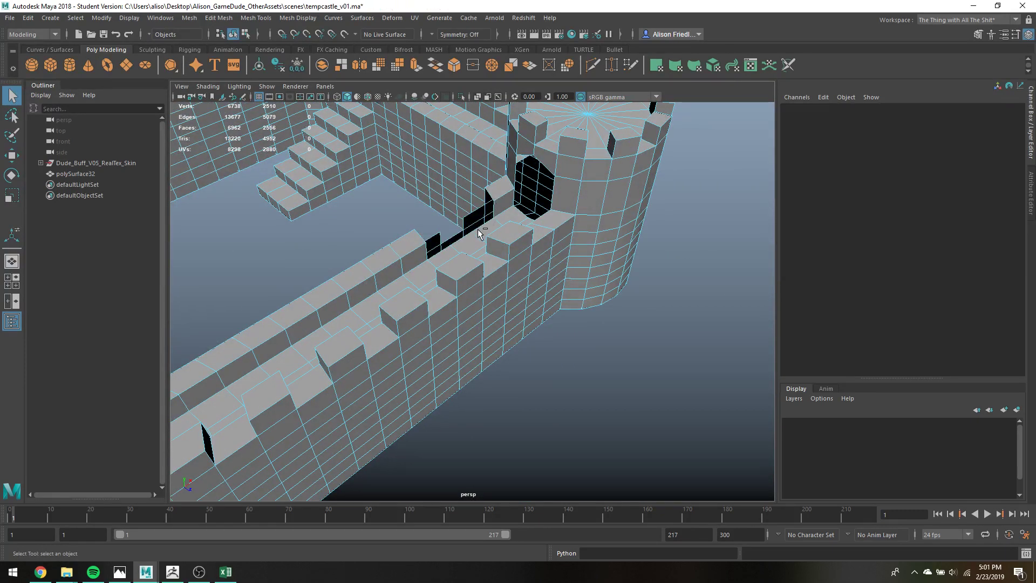
# Append polygons between the open border edges of the parapet gap to start closing the wall top.
pyautogui.click(256, 18)
pyautogui.click(276, 56)
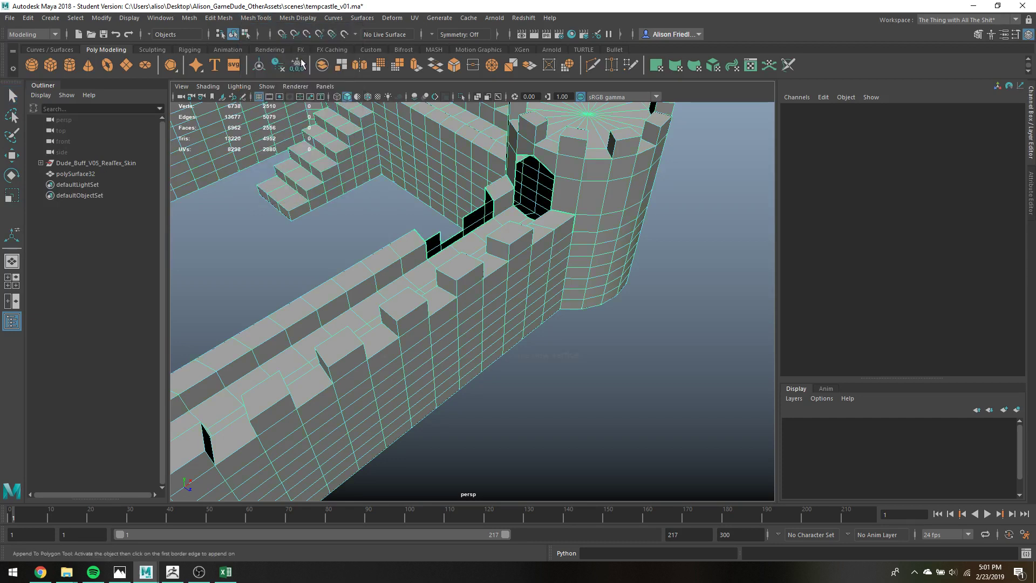
pyautogui.click(458, 230)
pyautogui.click(468, 212)
pyautogui.press('Return')
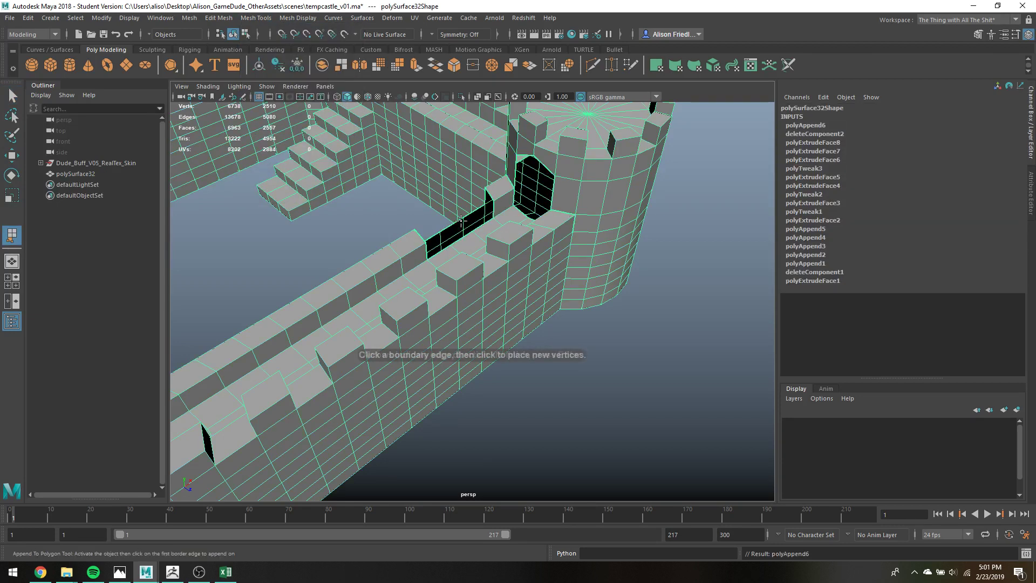
pyautogui.click(467, 214)
pyautogui.click(477, 226)
pyautogui.press('Return')
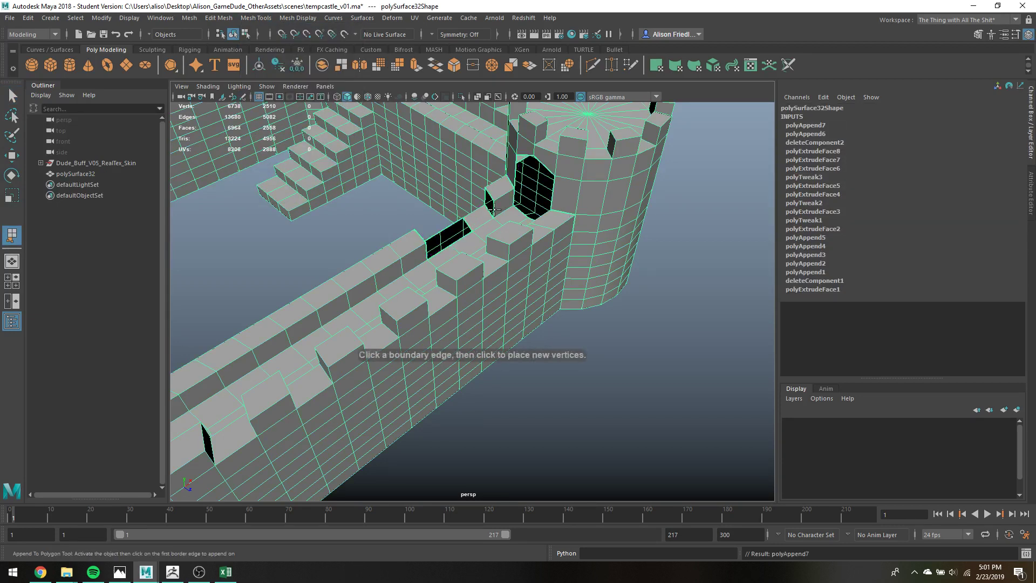
# Cap the open parapet end beside the tower and append another polygon across the gap's floor.
pyautogui.click(483, 197)
pyautogui.click(483, 196)
pyautogui.press('Return')
pyautogui.click(458, 241)
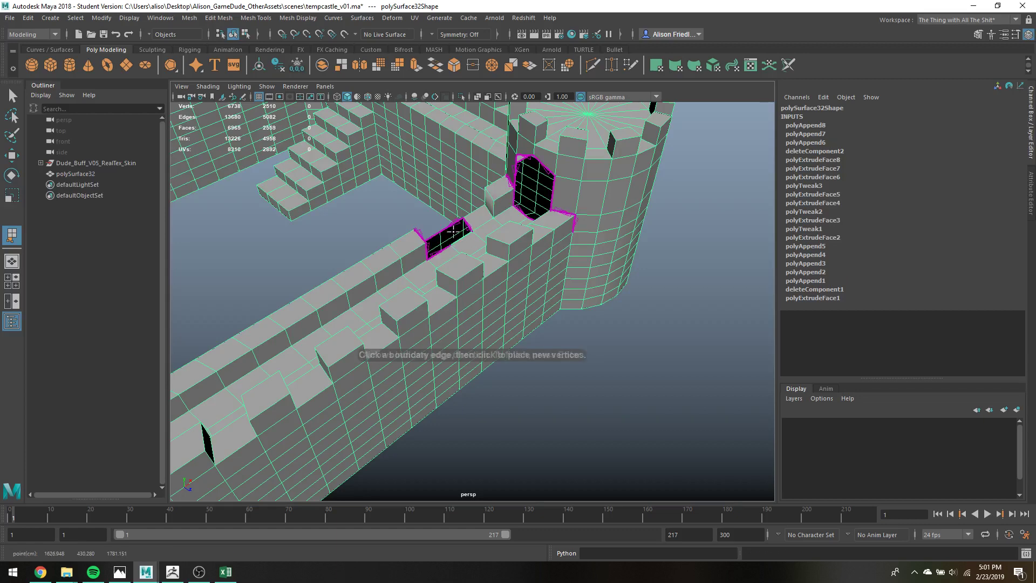
pyautogui.click(449, 228)
pyautogui.press('Return')
pyautogui.keyDown('alt'); pyautogui.moveTo(463, 238); pyautogui.dragTo(404, 209); pyautogui.keyUp('alt')
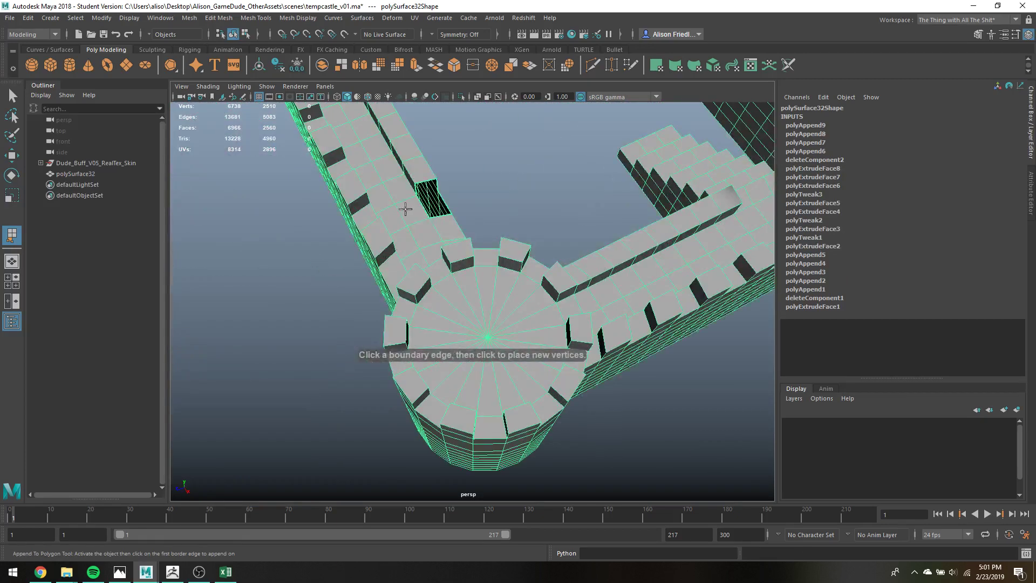
pyautogui.click(427, 209)
pyautogui.click(443, 198)
pyautogui.press('Return')
pyautogui.click(413, 184)
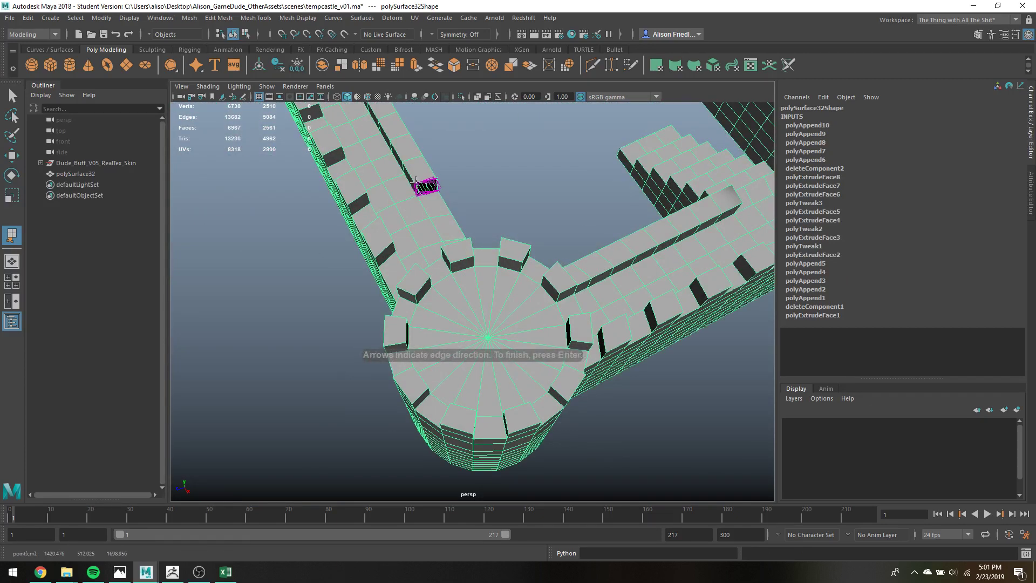
pyautogui.hotkey('ctrl', 'z')
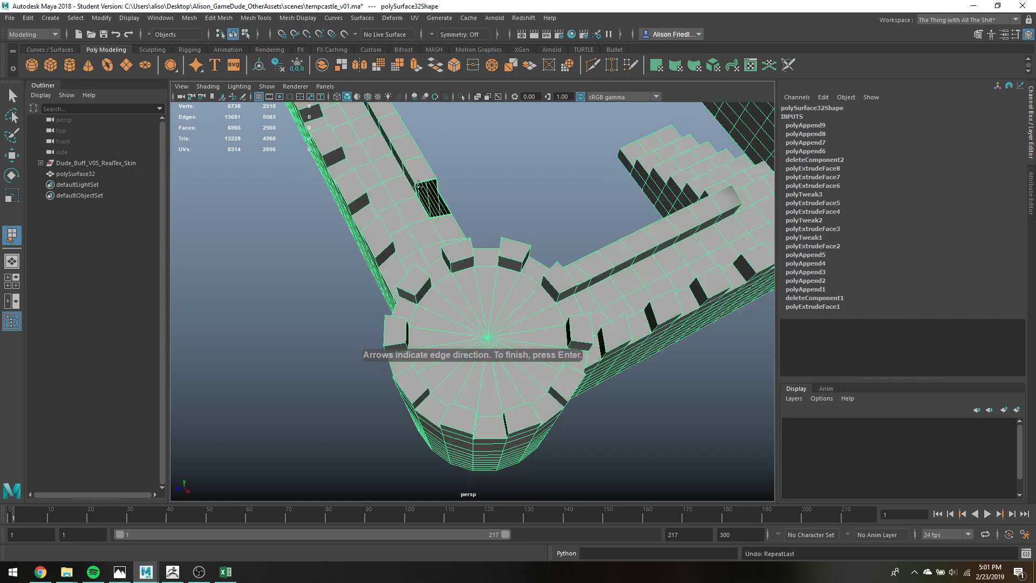
# Cap the other open parapet end and append the last floor polygon in the gap.
pyautogui.click(417, 188)
pyautogui.click(438, 187)
pyautogui.press('Return')
pyautogui.click(443, 197)
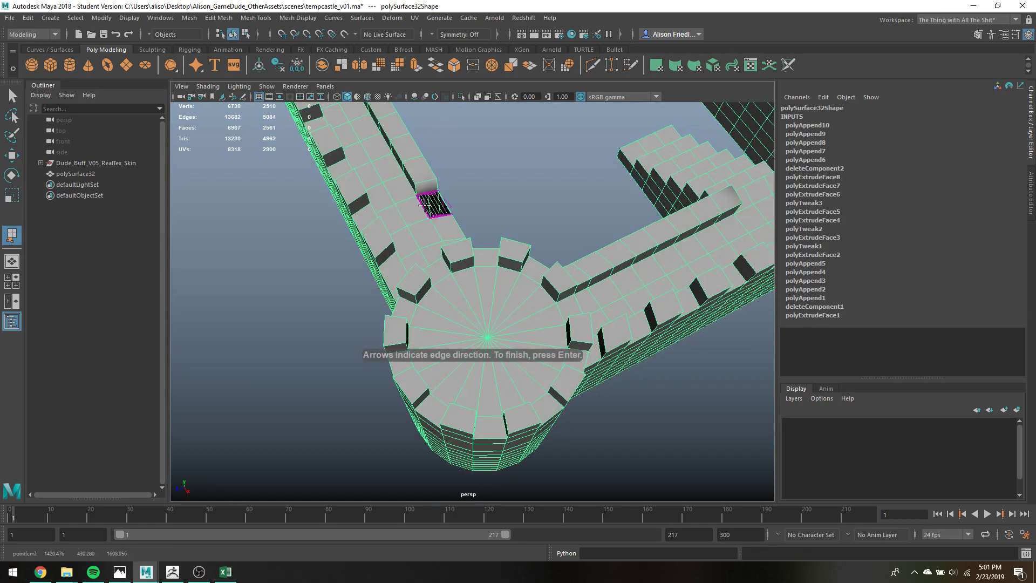
pyautogui.click(425, 205)
pyautogui.press('q')
pyautogui.keyDown('alt'); pyautogui.moveTo(525, 202); pyautogui.dragTo(381, 176); pyautogui.keyUp('alt')
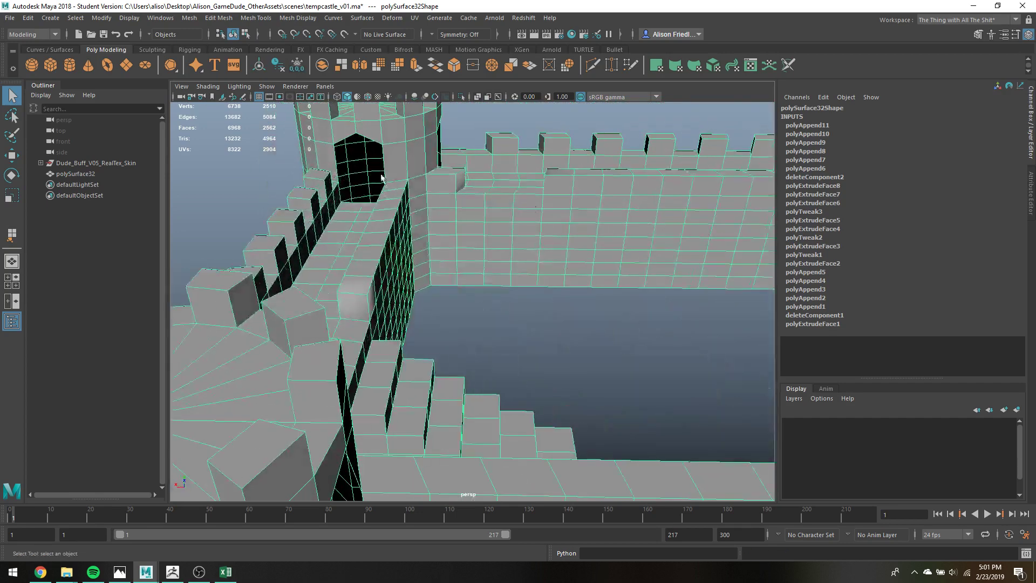
# Select a descending stair-shaped set of inner-wall faces below the parapet gap and extrude them twice into the courtyard, forming steps with a narrow outer rim.
pyautogui.press('F11')
pyautogui.click(478, 218)
pyautogui.keyDown('shift'); pyautogui.doubleClick(477, 272); pyautogui.keyUp('shift')
pyautogui.keyDown('shift'); pyautogui.click(481, 279); pyautogui.keyUp('shift')
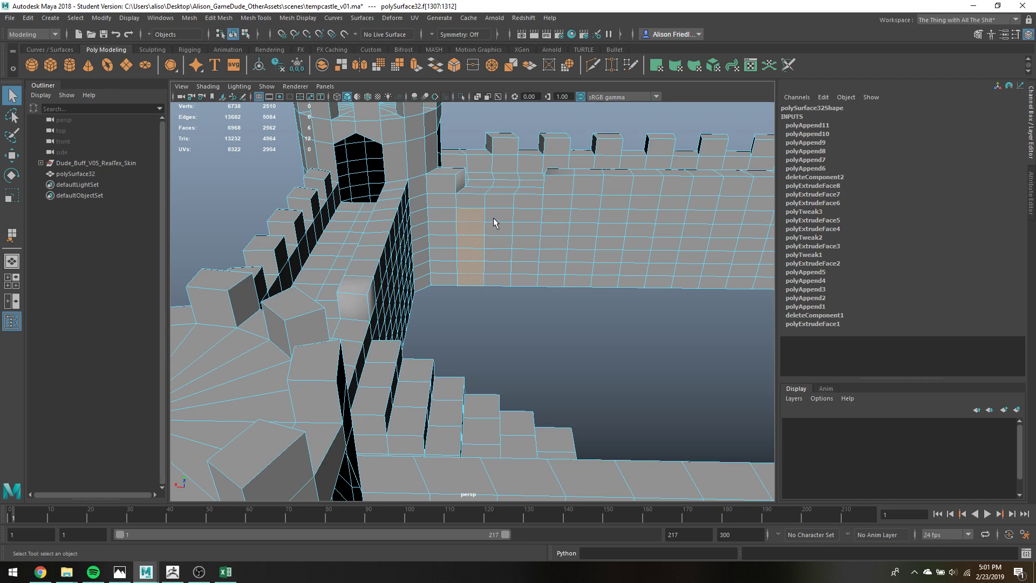
pyautogui.keyDown('shift'); pyautogui.doubleClick(501, 279); pyautogui.keyUp('shift')
pyautogui.keyDown('shift'); pyautogui.click(527, 229); pyautogui.keyUp('shift')
pyautogui.keyDown('shift'); pyautogui.doubleClick(523, 279); pyautogui.keyUp('shift')
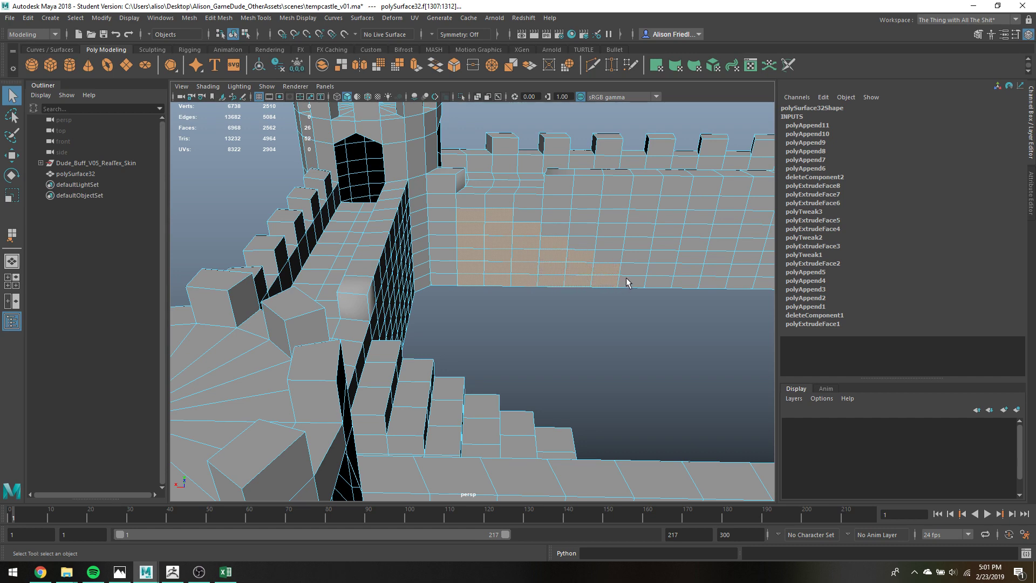
pyautogui.keyDown('alt'); pyautogui.moveTo(611, 285); pyautogui.dragTo(573, 285); pyautogui.keyUp('alt')
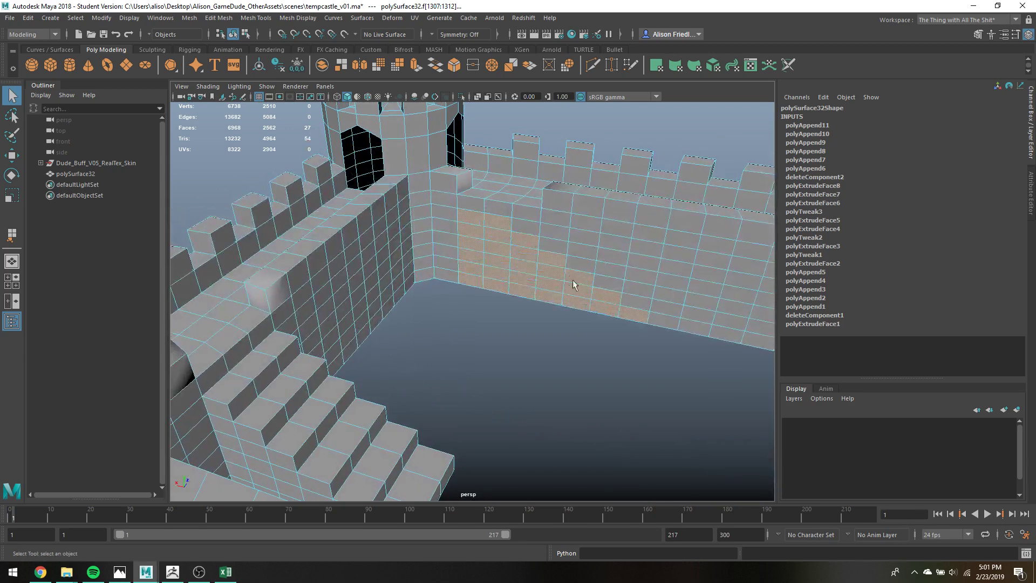
pyautogui.keyDown('shift'); pyautogui.click(636, 308); pyautogui.keyUp('shift')
pyautogui.keyDown('alt'); pyautogui.moveTo(634, 323); pyautogui.dragTo(562, 340); pyautogui.keyUp('alt')
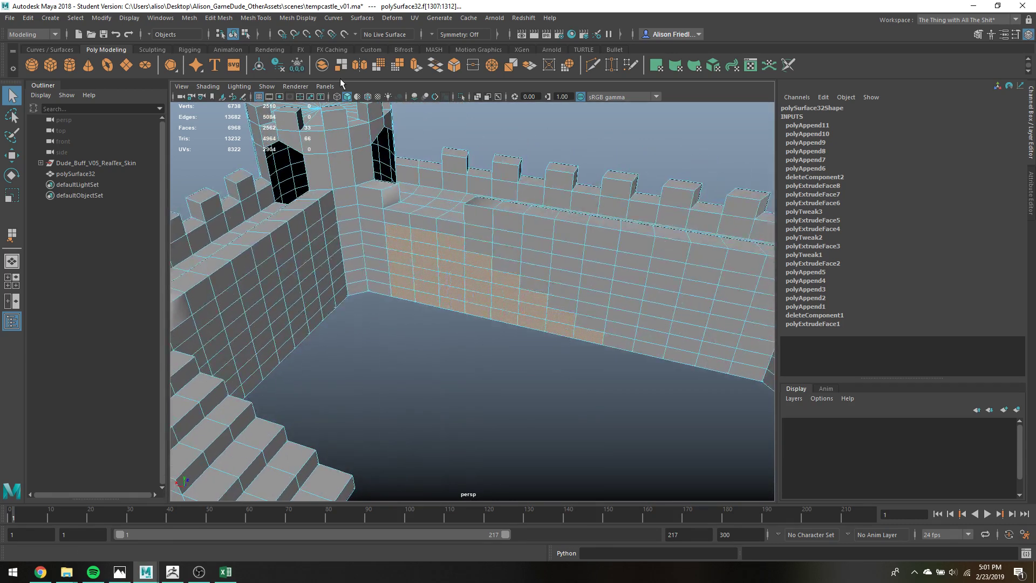
pyautogui.click(419, 70)
pyautogui.keyDown('alt'); pyautogui.moveTo(480, 215); pyautogui.dragTo(466, 244); pyautogui.keyUp('alt')
pyautogui.moveTo(381, 304); pyautogui.dragTo(399, 251)
pyautogui.hotkey('ctrl', 'e')
pyautogui.press('q')
# Move the crosswise landing edge nearest the tower toward the tower to narrow the landing's end strip.
pyautogui.moveTo(403, 248); pyautogui.dragTo(402, 219, button='right')
pyautogui.click(400, 252)
pyautogui.press('w')
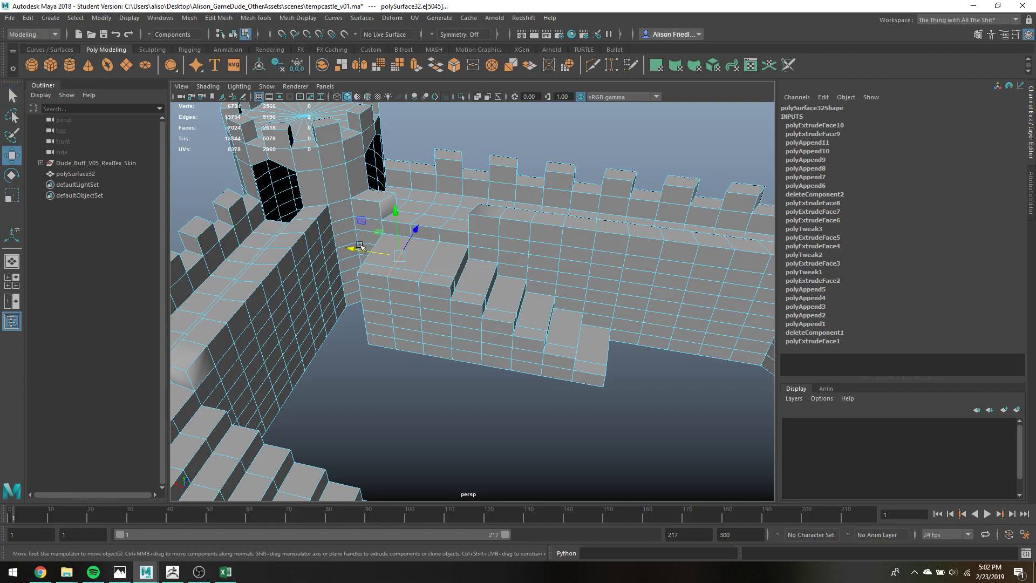
pyautogui.press('q')
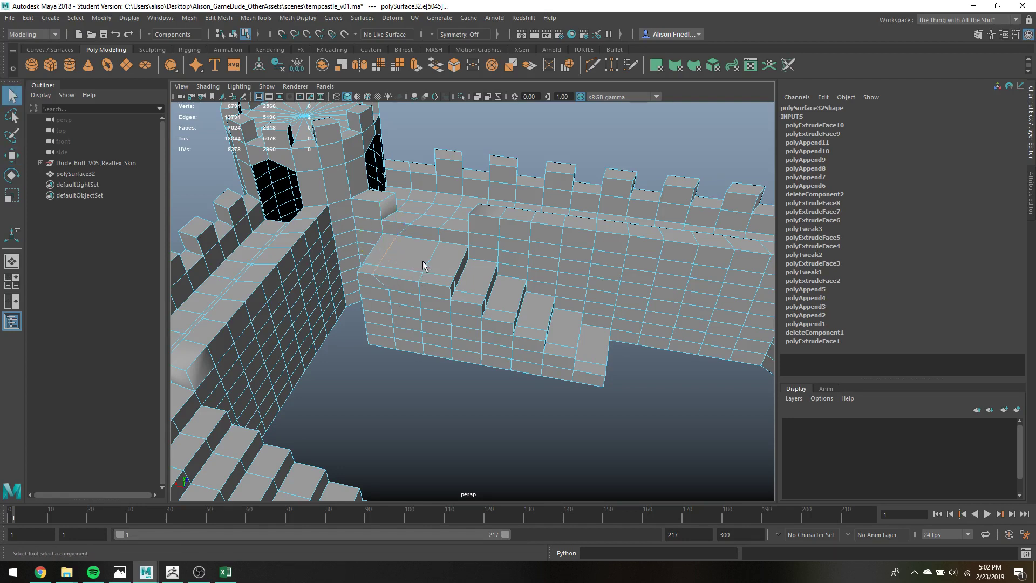
pyautogui.moveTo(425, 258); pyautogui.dragTo(427, 266, button='right')
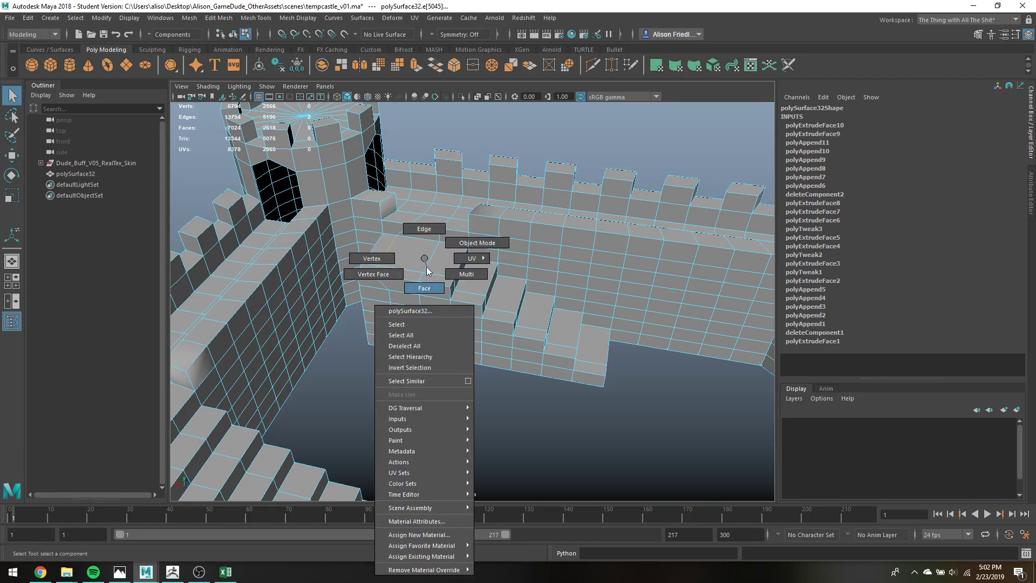
pyautogui.moveTo(428, 281); pyautogui.dragTo(427, 279, button='right')
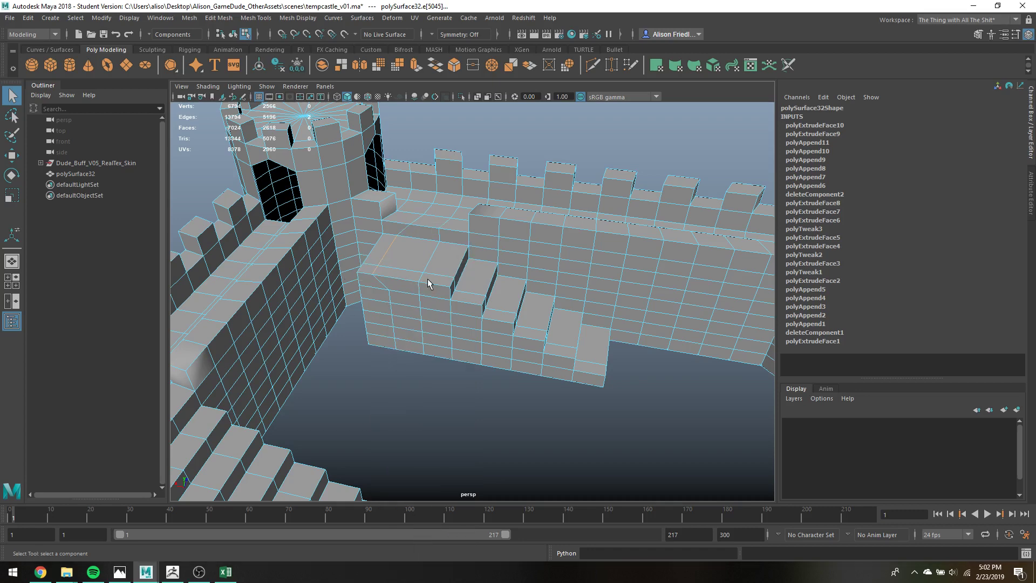
pyautogui.click(381, 252)
# Shift the walkway edge above the landing toward the tower to line up with the narrow end strip.
pyautogui.moveTo(412, 226); pyautogui.dragTo(407, 199, button='right')
pyautogui.click(416, 214)
pyautogui.press('w')
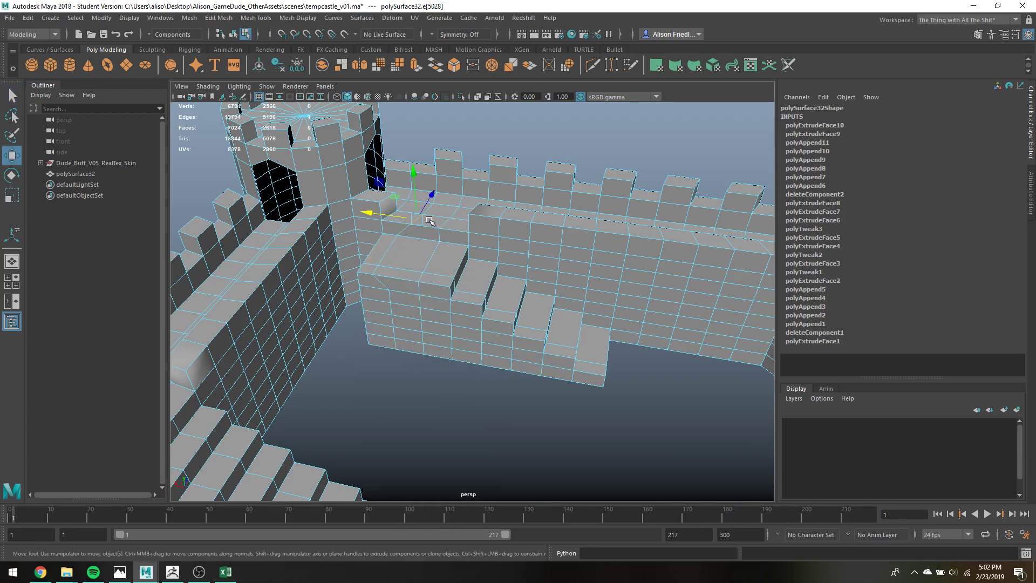
pyautogui.moveTo(396, 215); pyautogui.dragTo(393, 216)
pyautogui.press('q')
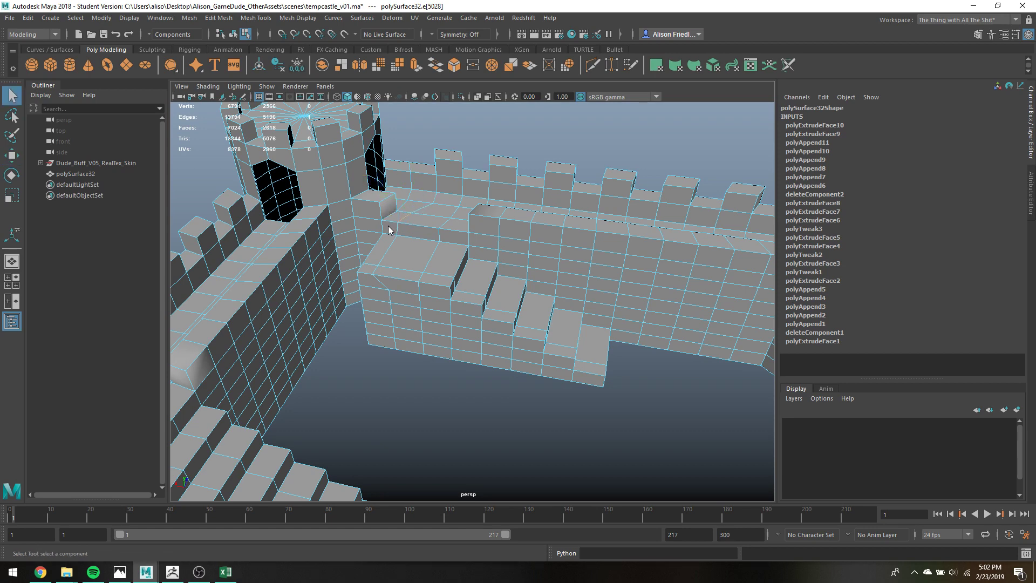
# Delete the small riser faces along the new staircase's outer rim and the matching wall face above the landing.
pyautogui.moveTo(389, 229)
pyautogui.mouseDown(button='right')
pyautogui.moveTo(396, 212)
pyautogui.moveTo(398, 243)
pyautogui.mouseUp(button='right')
pyautogui.keyDown('alt'); pyautogui.moveTo(398, 243); pyautogui.dragTo(421, 281); pyautogui.keyUp('alt')
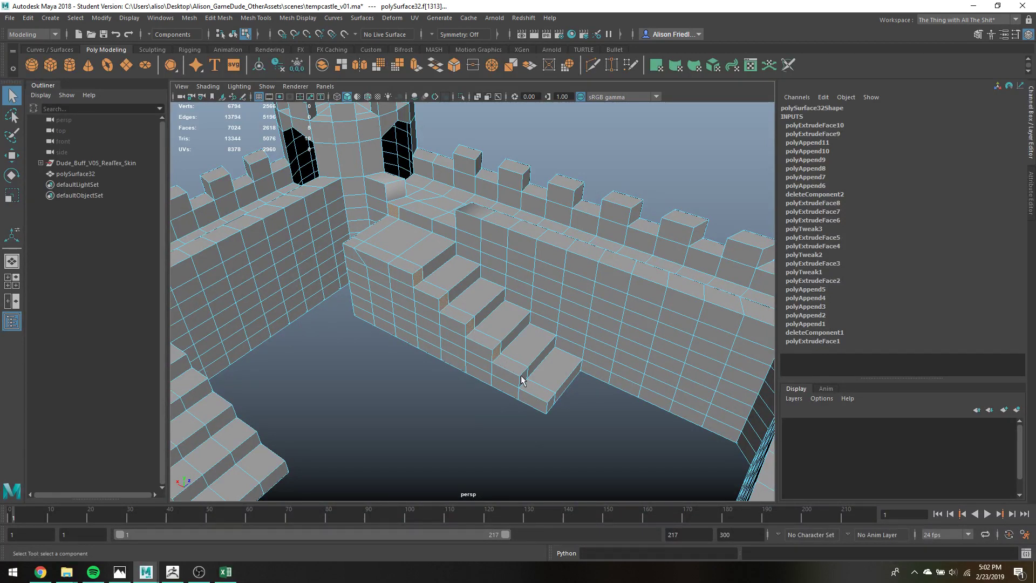
pyautogui.press('Delete')
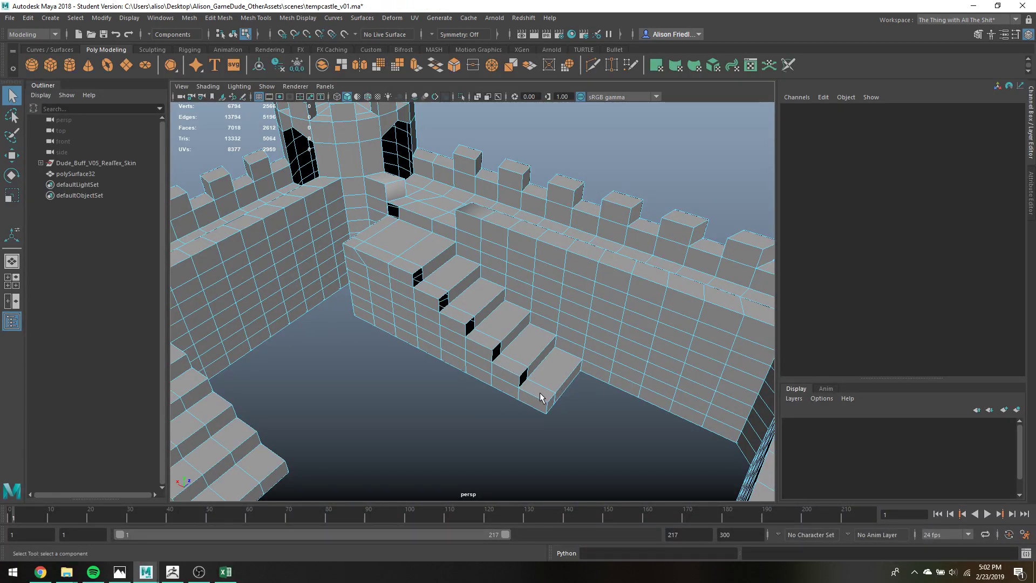
# Extrude the top faces of the staircase's outer rim and landing end upward by 61.35 as a low side wall.
pyautogui.moveTo(541, 378); pyautogui.dragTo(527, 307, button='right')
pyautogui.moveTo(534, 391); pyautogui.dragTo(500, 356)
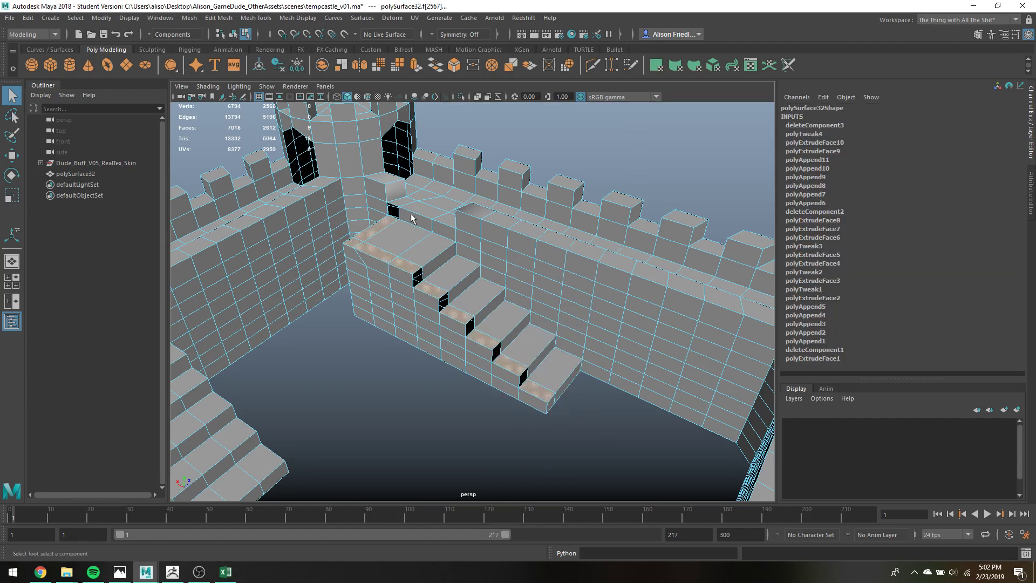
pyautogui.hotkey('ctrl', 'e')
pyautogui.scroll(3, 324, 170)
pyautogui.moveTo(308, 138); pyautogui.dragTo(353, 146)
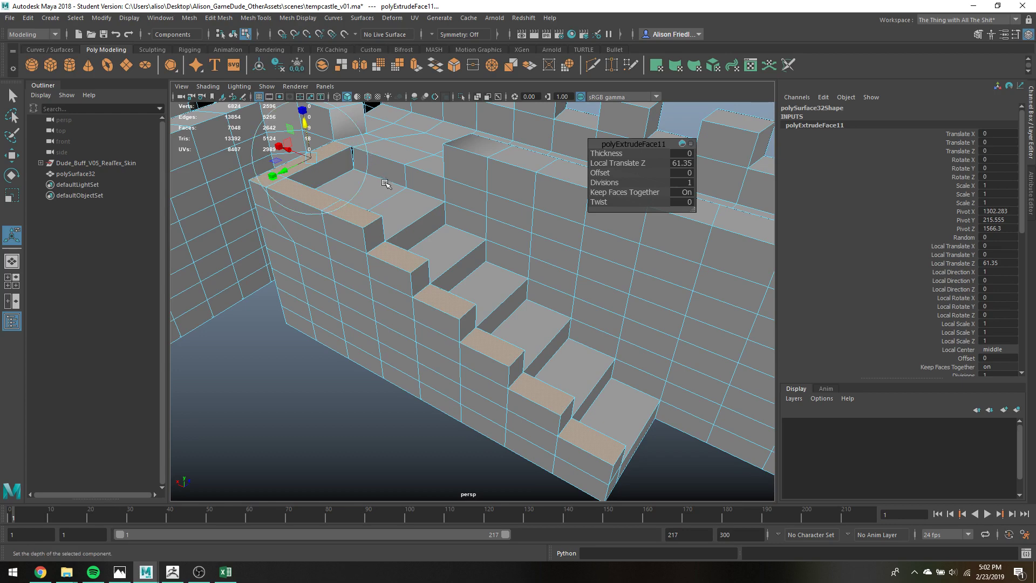
pyautogui.press('q')
# Align the side wall's loose corner vertex with the adjoining walkway vertex and merge them.
pyautogui.keyDown('alt'); pyautogui.moveTo(387, 184); pyautogui.dragTo(360, 158); pyautogui.keyUp('alt')
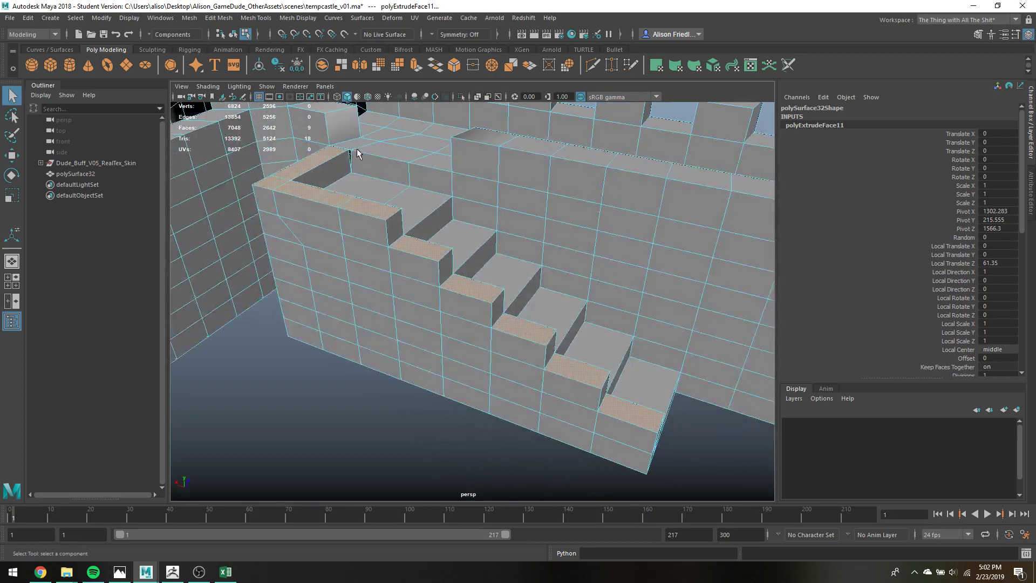
pyautogui.moveTo(359, 155); pyautogui.dragTo(340, 146, button='right')
pyautogui.moveTo(339, 143); pyautogui.dragTo(358, 156)
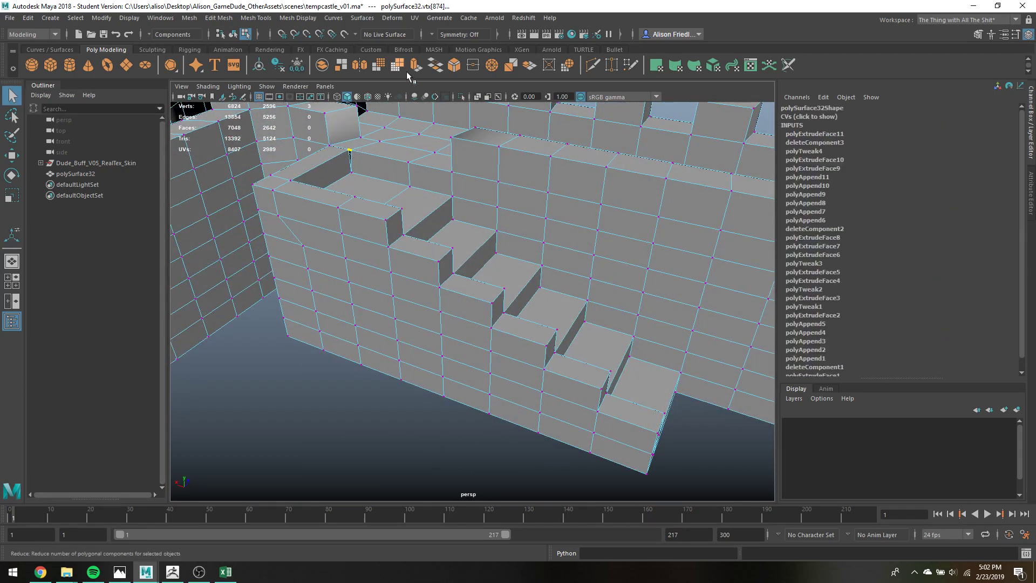
pyautogui.click(476, 69)
pyautogui.hotkey('ctrl', 'z')
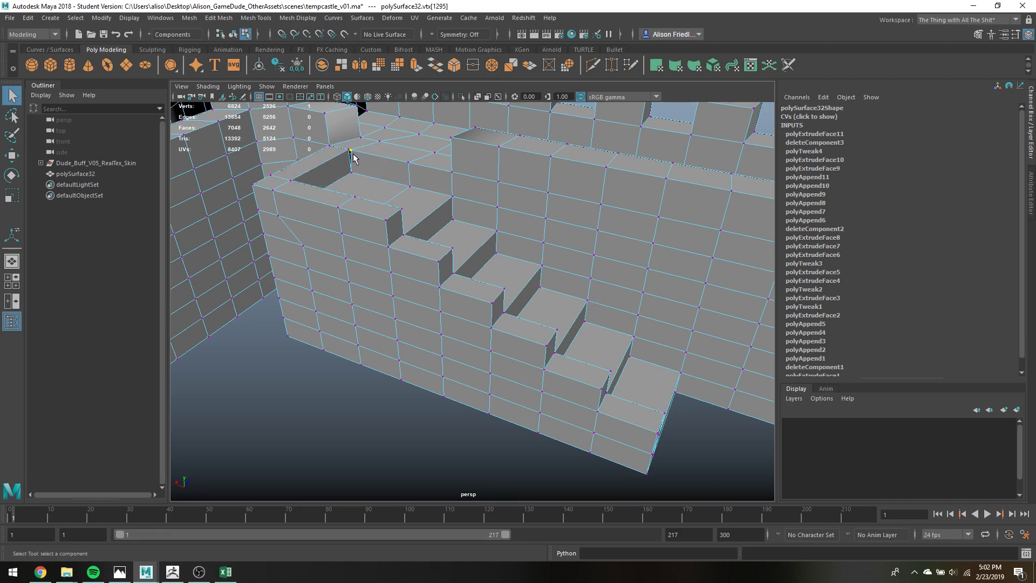
pyautogui.press('w')
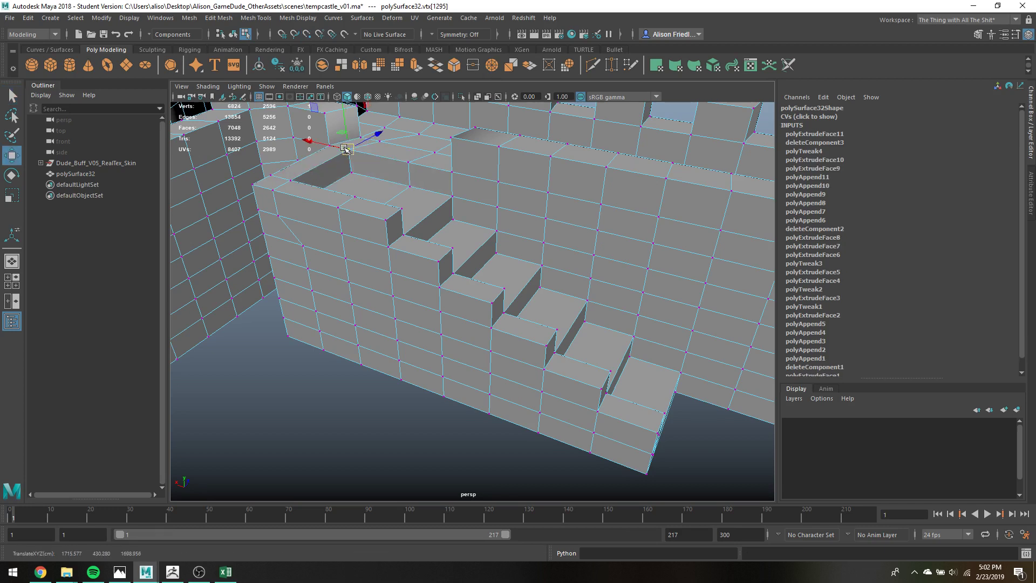
pyautogui.press('4')
pyautogui.moveTo(346, 149)
pyautogui.keyDown('alt'); pyautogui.mouseDown()
pyautogui.moveTo(416, 176)
pyautogui.moveTo(430, 197)
pyautogui.moveTo(398, 201)
pyautogui.mouseUp(); pyautogui.keyUp('alt')
pyautogui.press('q')
pyautogui.press('5')
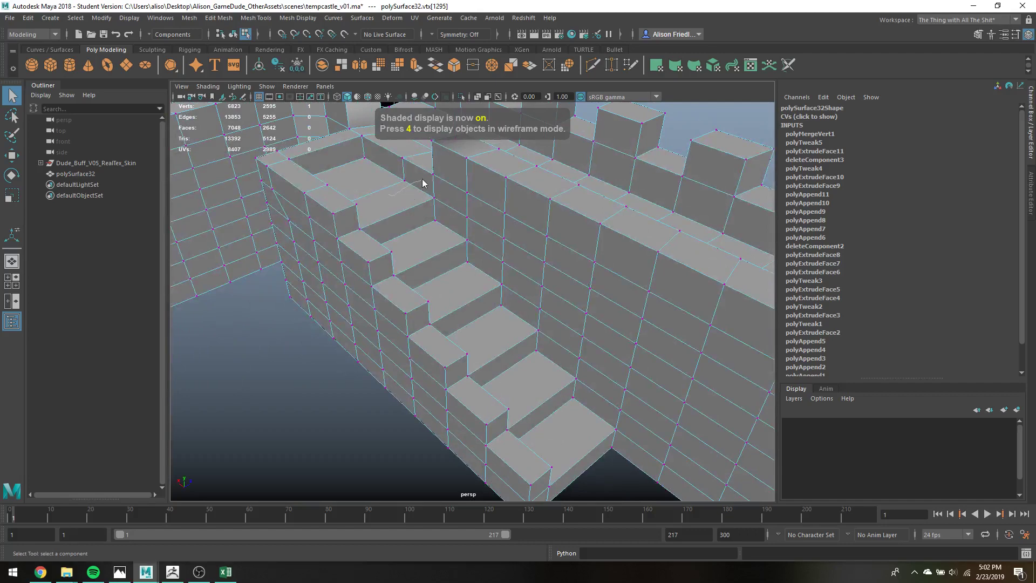
# Merge coincident vertices across the whole castle mesh and check the staircase in smooth preview.
pyautogui.moveTo(423, 183); pyautogui.dragTo(419, 182, button='right')
pyautogui.keyDown('alt'); pyautogui.moveTo(324, 190); pyautogui.dragTo(373, 189); pyautogui.keyUp('alt')
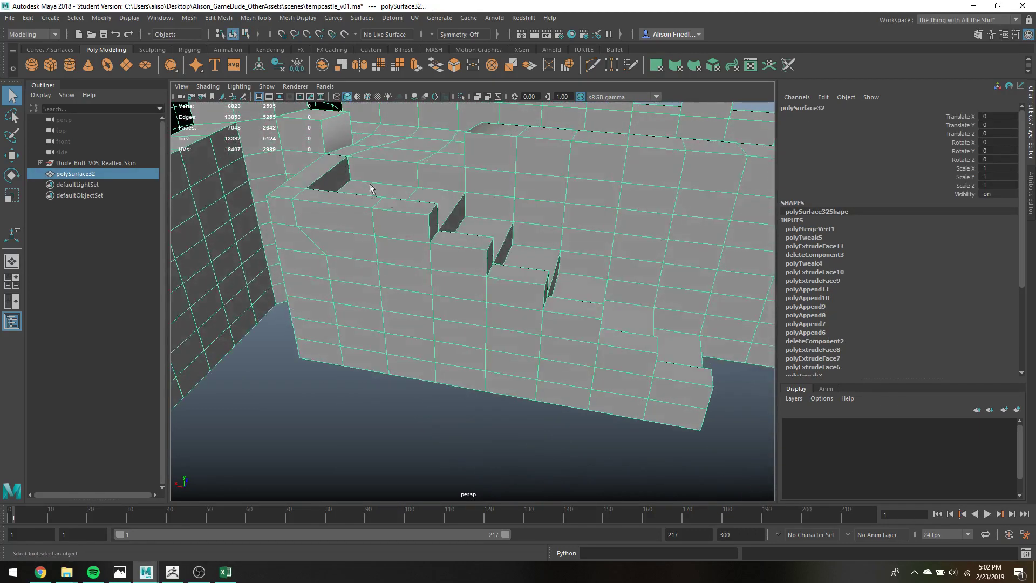
pyautogui.click(218, 18)
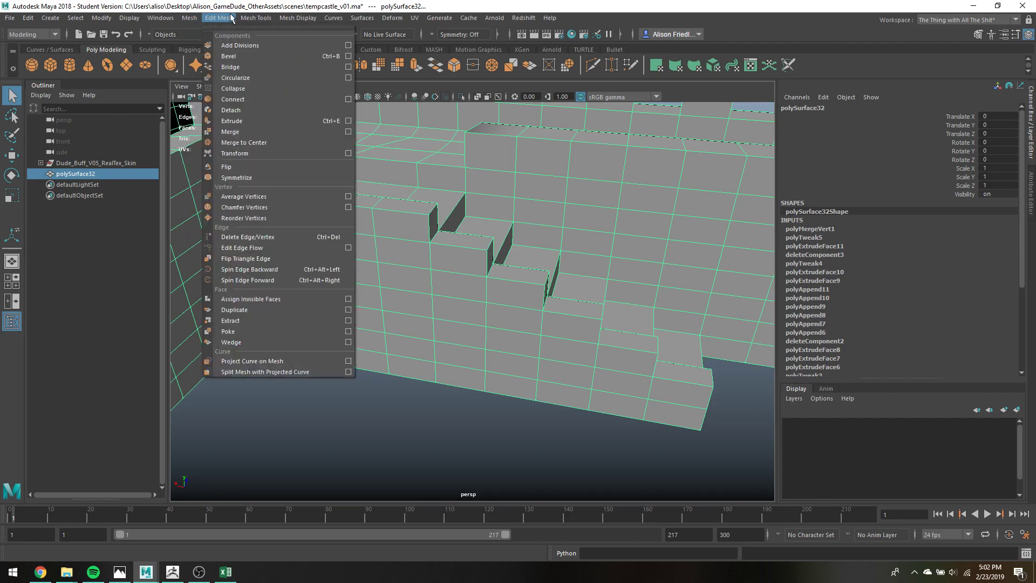
pyautogui.click(245, 132)
pyautogui.press('3')
pyautogui.keyDown('alt'); pyautogui.moveTo(356, 189); pyautogui.dragTo(422, 199); pyautogui.keyUp('alt')
pyautogui.press('1')
# Move the vertices of the new staircase's low outer side wall slightly outward, away from the castle wall.
pyautogui.moveTo(417, 194); pyautogui.dragTo(496, 167, button='right')
pyautogui.press('f')
pyautogui.click(520, 192)
pyautogui.keyDown('alt'); pyautogui.moveTo(520, 192); pyautogui.dragTo(416, 248); pyautogui.keyUp('alt')
pyautogui.scroll(5, 491, 268)
pyautogui.click(413, 174)
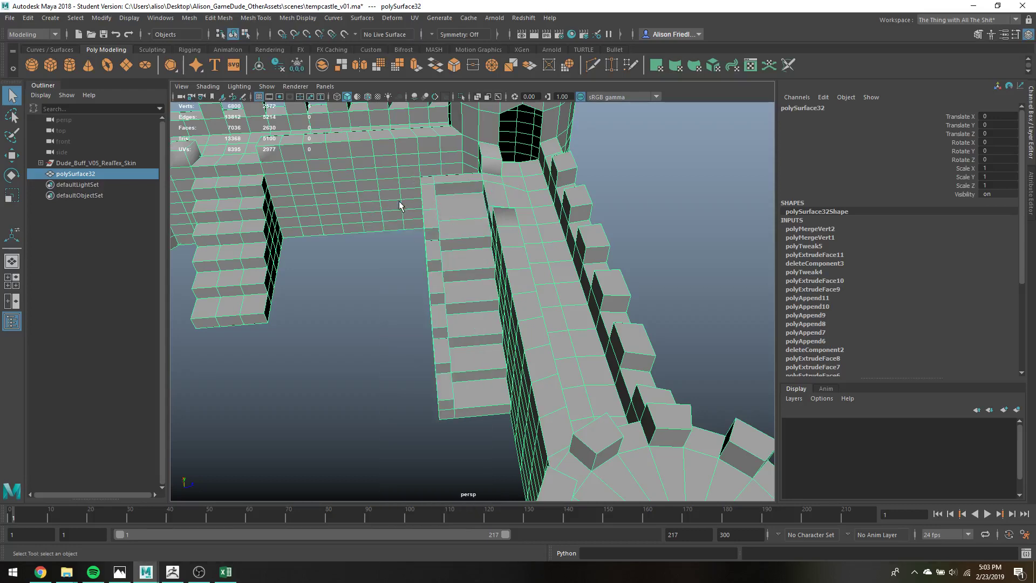
pyautogui.moveTo(415, 247); pyautogui.dragTo(404, 244, button='right')
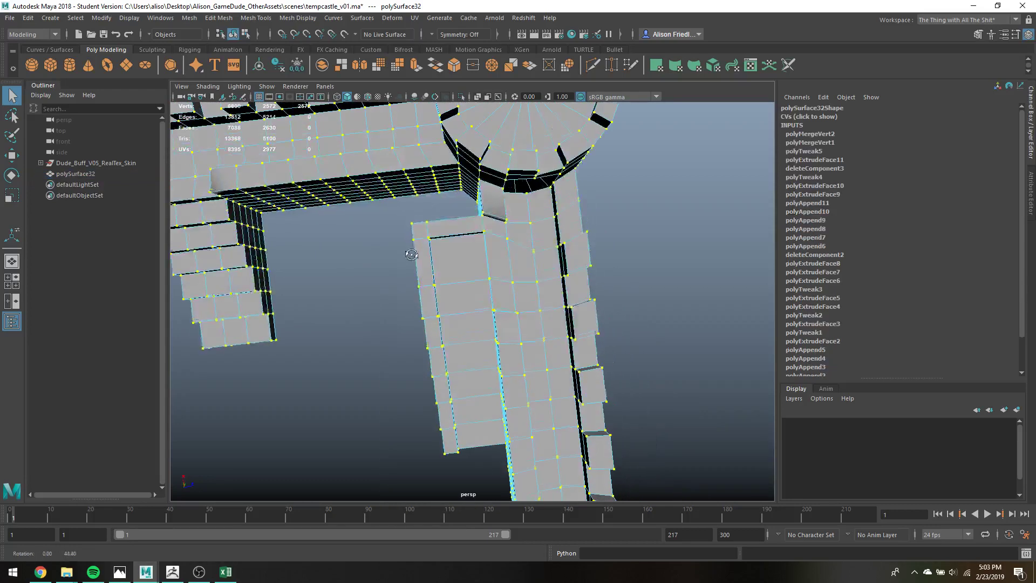
pyautogui.moveTo(386, 215); pyautogui.dragTo(466, 507)
pyautogui.press('w')
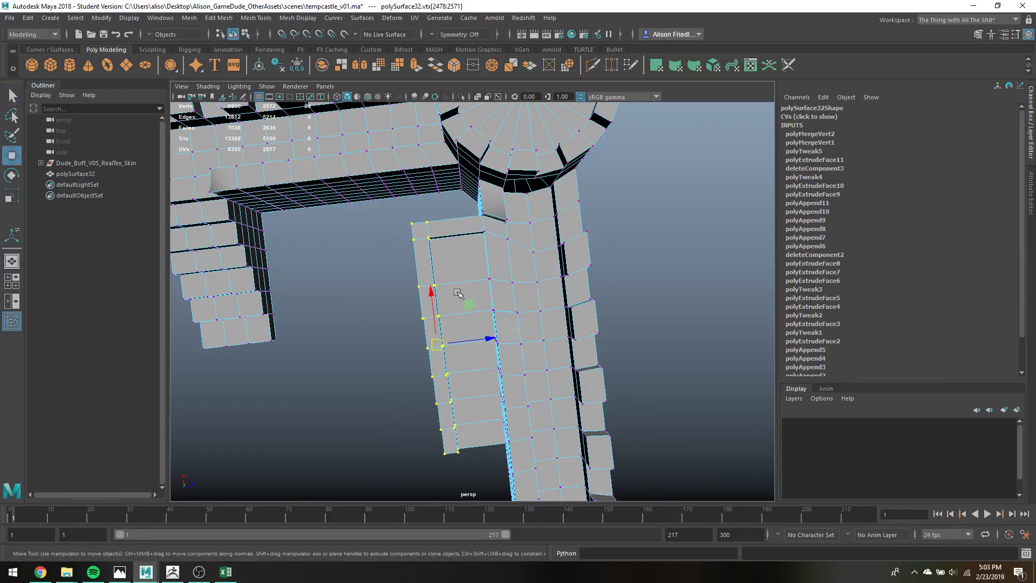
pyautogui.moveTo(468, 341); pyautogui.dragTo(452, 341)
pyautogui.press('q')
# Delete the faces in the front wall's outer surface that outline a rectangular gateway down both sides and across its top.
pyautogui.moveTo(515, 222); pyautogui.dragTo(564, 209, button='right')
pyautogui.keyDown('alt'); pyautogui.moveTo(598, 325); pyautogui.dragTo(415, 263); pyautogui.keyUp('alt')
pyautogui.moveTo(424, 286); pyautogui.dragTo(398, 298, button='right')
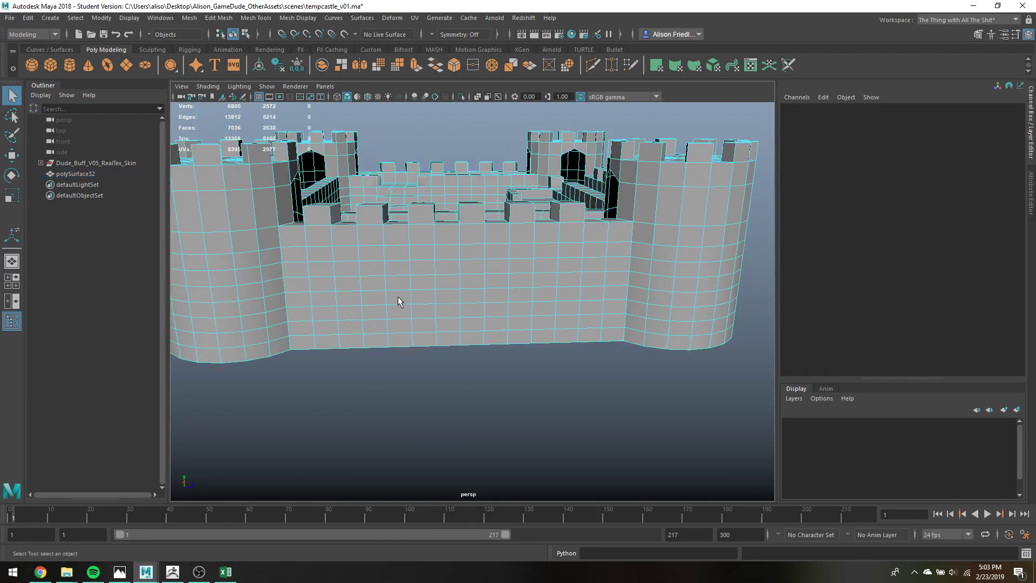
pyautogui.click(395, 342)
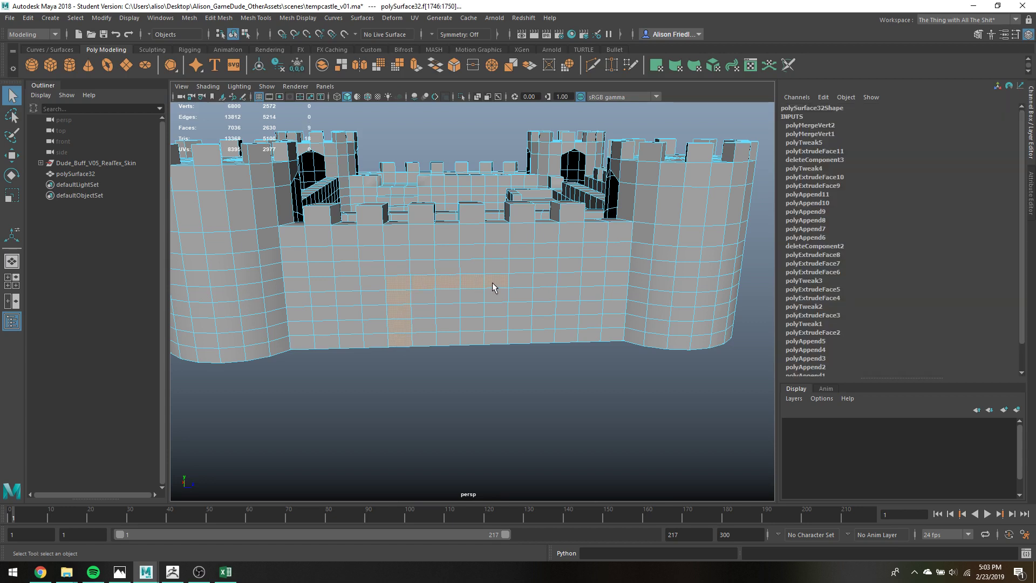
pyautogui.keyDown('shift'); pyautogui.click(519, 338); pyautogui.keyUp('shift')
pyautogui.press('Delete')
# Delete the matching outline of faces from the front wall's inner surface, behind the gateway opening.
pyautogui.click(473, 295)
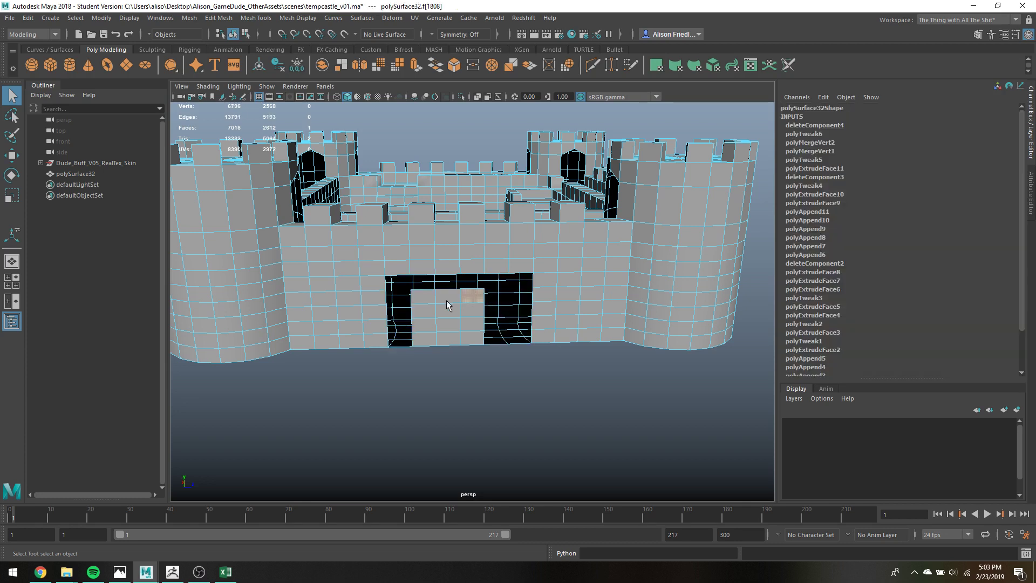
pyautogui.keyDown('shift'); pyautogui.doubleClick(471, 340); pyautogui.keyUp('shift')
pyautogui.keyDown('alt'); pyautogui.moveTo(407, 319); pyautogui.dragTo(404, 274); pyautogui.keyUp('alt')
pyautogui.click(404, 268)
pyautogui.keyDown('shift'); pyautogui.doubleClick(406, 217); pyautogui.keyUp('shift')
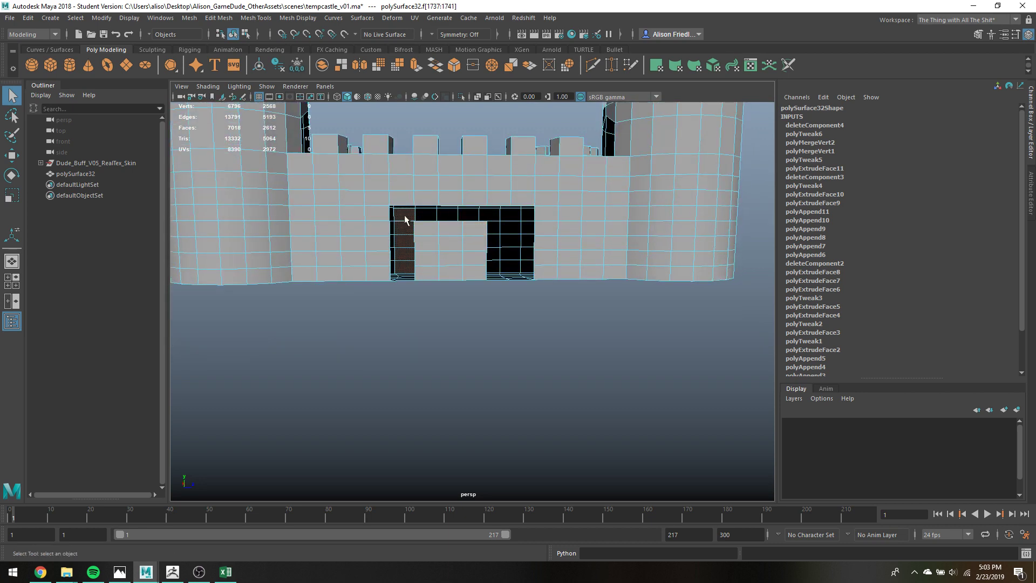
pyautogui.keyDown('shift'); pyautogui.doubleClick(512, 215); pyautogui.keyUp('shift')
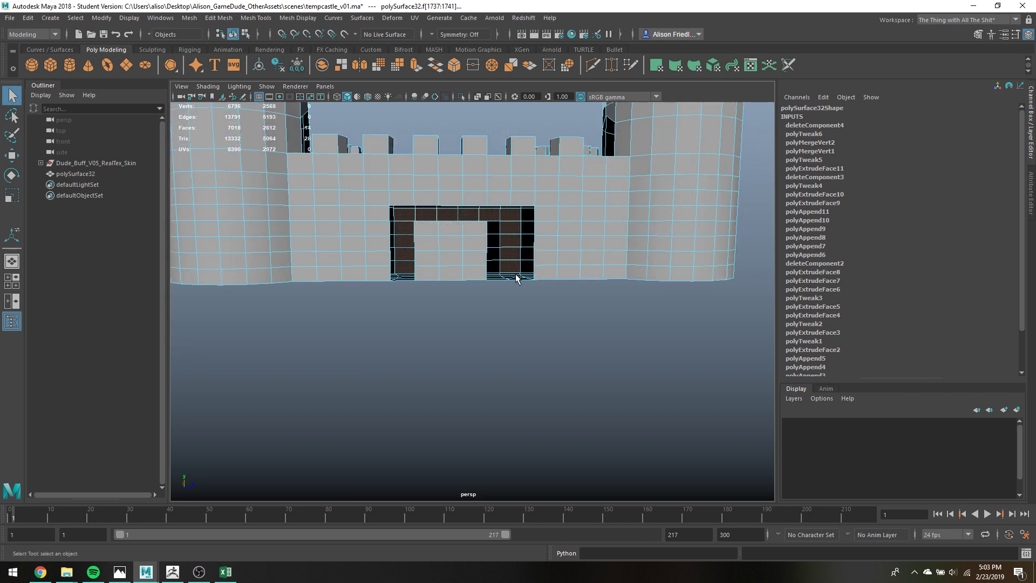
pyautogui.keyDown('alt'); pyautogui.moveTo(518, 276); pyautogui.dragTo(497, 388); pyautogui.keyUp('alt')
pyautogui.press('Delete')
pyautogui.press('Delete')
# Delete the leftover face islands inside the gateway so the opening passes completely through the front wall.
pyautogui.moveTo(388, 336); pyautogui.dragTo(411, 385)
pyautogui.press('Delete')
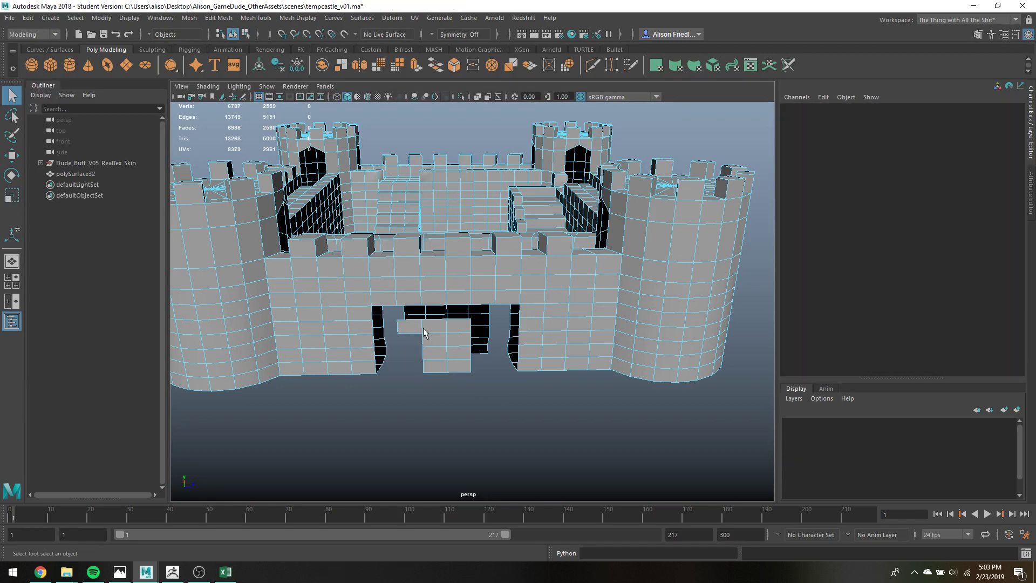
pyautogui.moveTo(424, 333); pyautogui.dragTo(444, 329)
pyautogui.press('Delete')
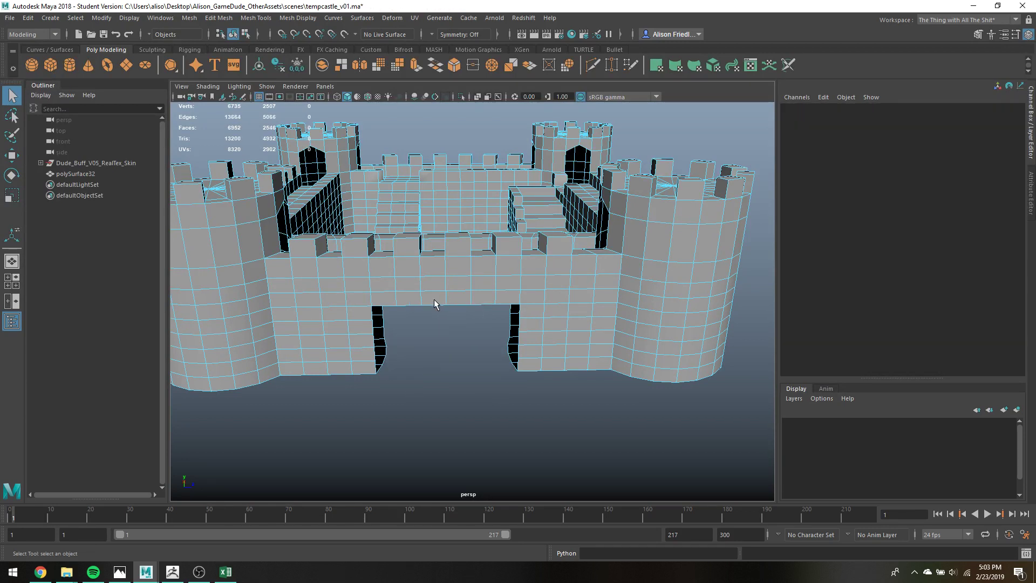
# Bridge the gateway's outer and inner border edges with 3 divisions to close the wall thickness.
pyautogui.moveTo(435, 305); pyautogui.dragTo(427, 227, button='right')
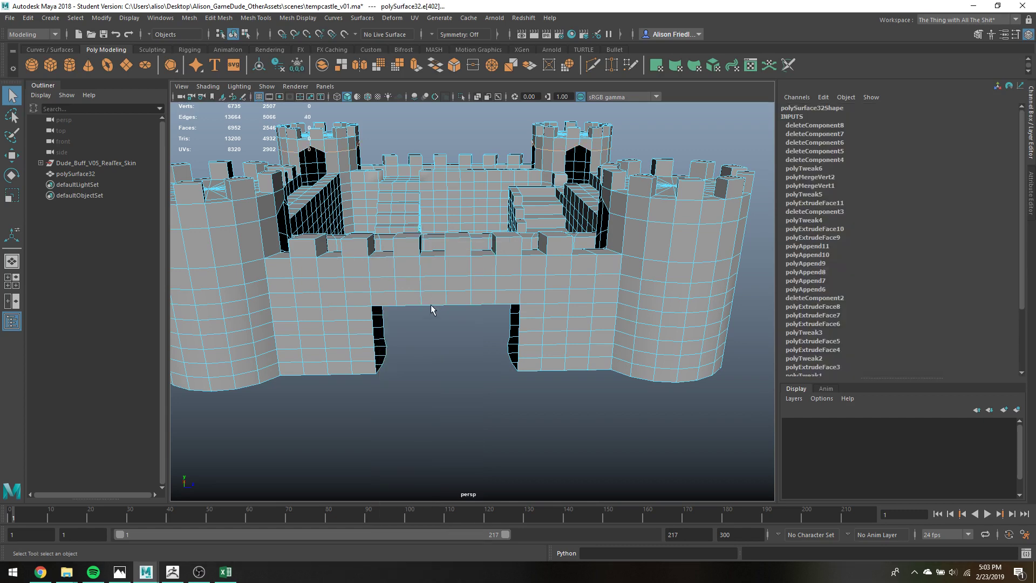
pyautogui.keyDown('alt'); pyautogui.moveTo(354, 357); pyautogui.dragTo(613, 302); pyautogui.keyUp('alt')
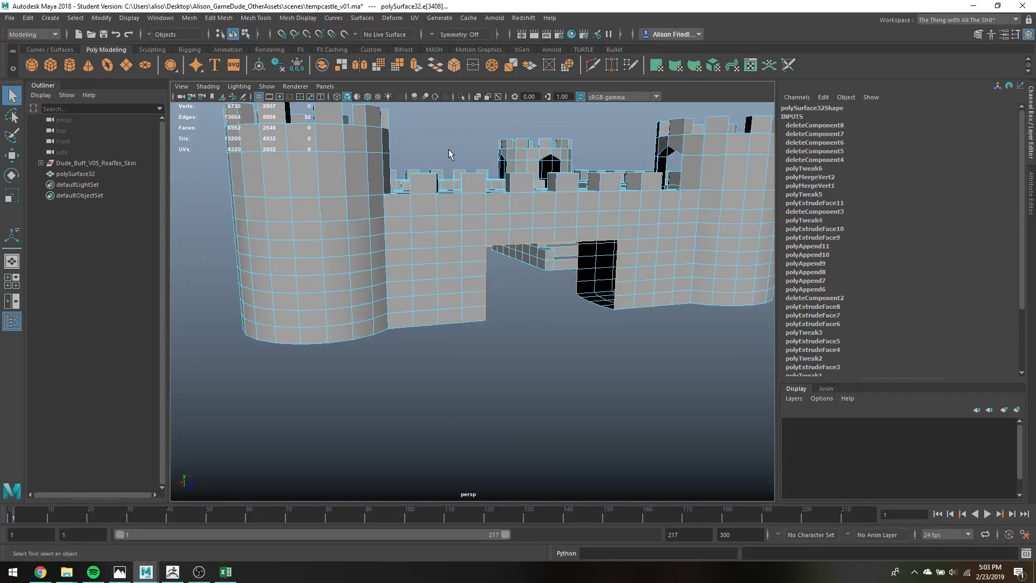
pyautogui.click(219, 18)
pyautogui.click(240, 67)
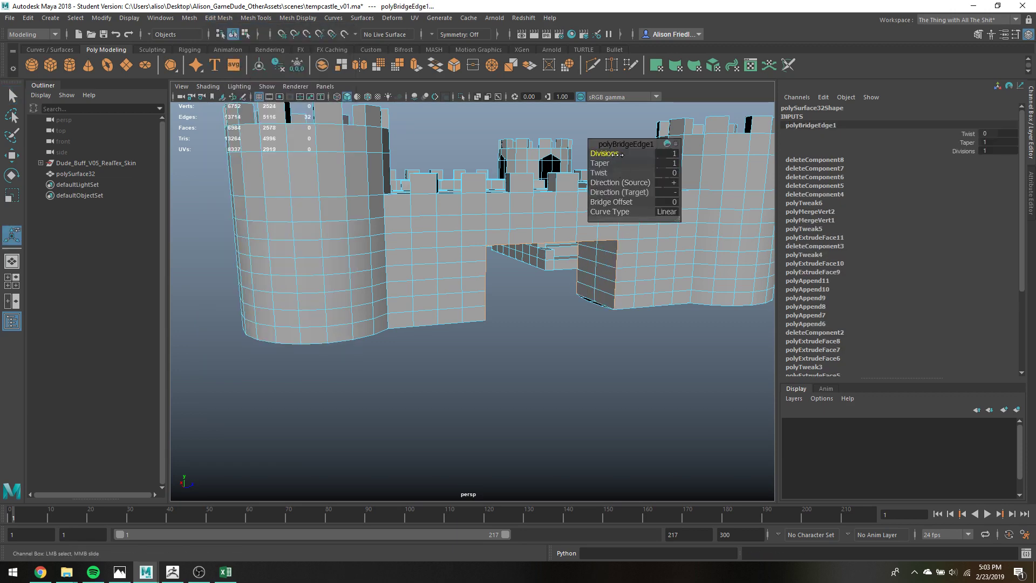
pyautogui.moveTo(623, 155); pyautogui.dragTo(631, 155)
# Flatten the curved bottom border edges of one gateway jamb and snap them in line with the jamb face.
pyautogui.scroll(5, 428, 248)
pyautogui.moveTo(428, 248); pyautogui.dragTo(410, 235, button='right')
pyautogui.doubleClick(404, 233)
pyautogui.keyDown('alt'); pyautogui.moveTo(416, 237); pyautogui.dragTo(438, 266); pyautogui.keyUp('alt')
pyautogui.keyDown('shift'); pyautogui.click(485, 341); pyautogui.keyUp('shift')
pyautogui.press('r')
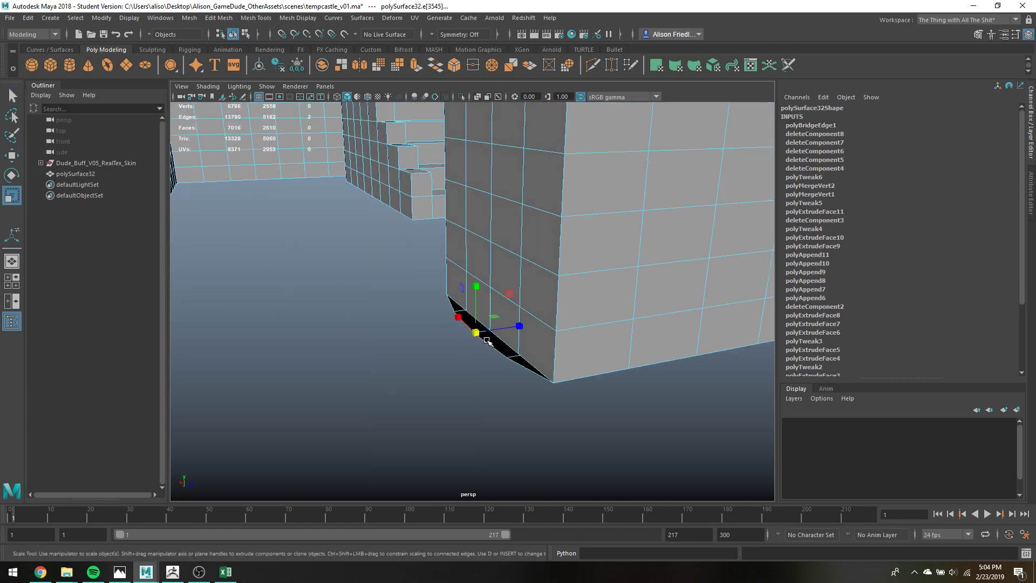
pyautogui.moveTo(518, 326); pyautogui.dragTo(497, 326)
pyautogui.press('w')
pyautogui.press('v')
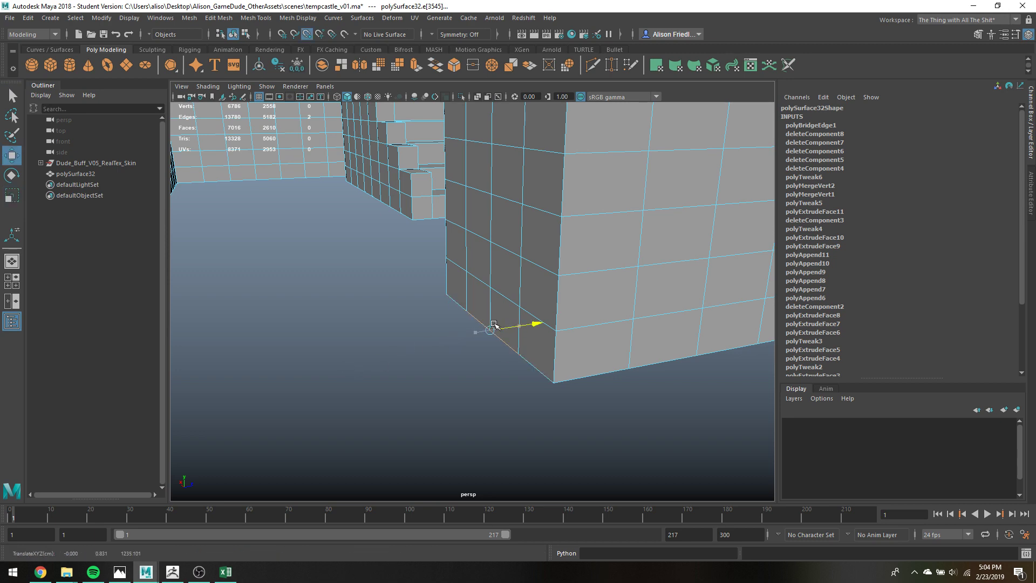
pyautogui.press('q')
# Straighten the curved bottom border edges of the opposite gateway jamb and snap them flush with its face.
pyautogui.scroll(-8, 397, 346)
pyautogui.keyDown('alt'); pyautogui.moveTo(397, 346); pyautogui.dragTo(447, 327); pyautogui.keyUp('alt')
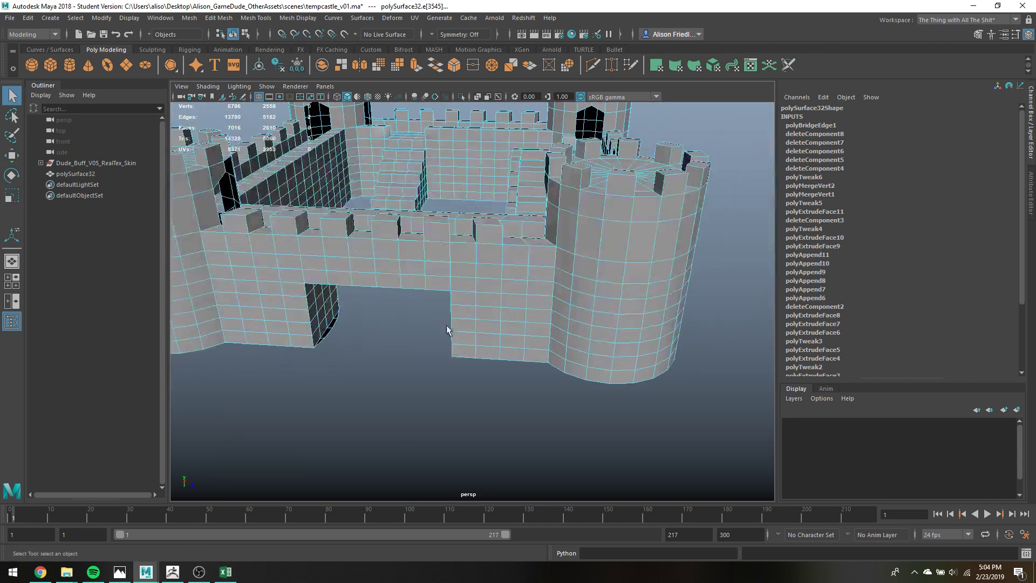
pyautogui.click(335, 326)
pyautogui.keyDown('shift'); pyautogui.click(328, 333); pyautogui.keyUp('shift')
pyautogui.press('r')
pyautogui.moveTo(379, 331); pyautogui.dragTo(327, 324)
pyautogui.press('w')
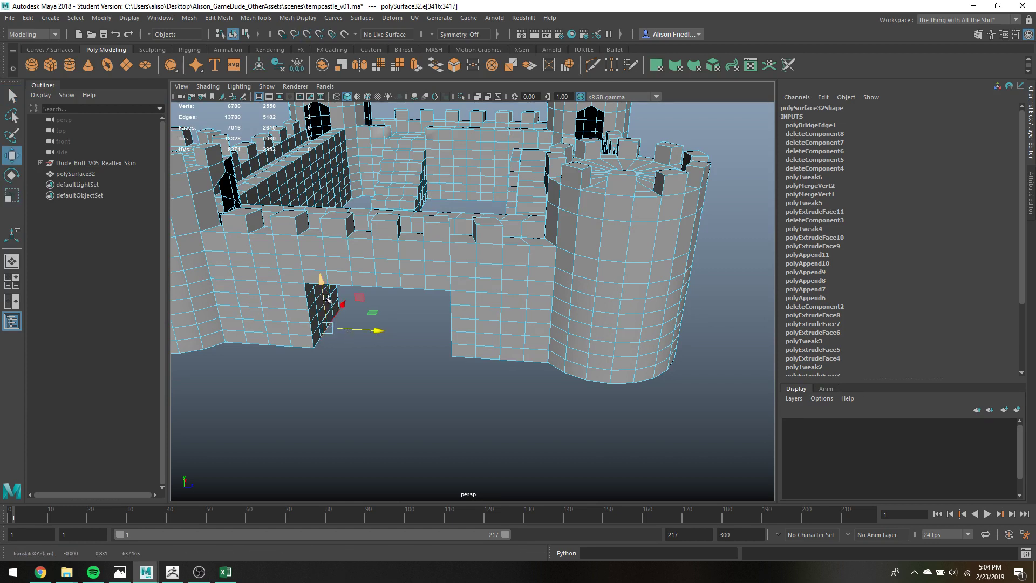
# Display the castle in smooth preview and select the whole mesh for a component edit.
pyautogui.press('3')
pyautogui.moveTo(315, 246); pyautogui.dragTo(360, 238, button='right')
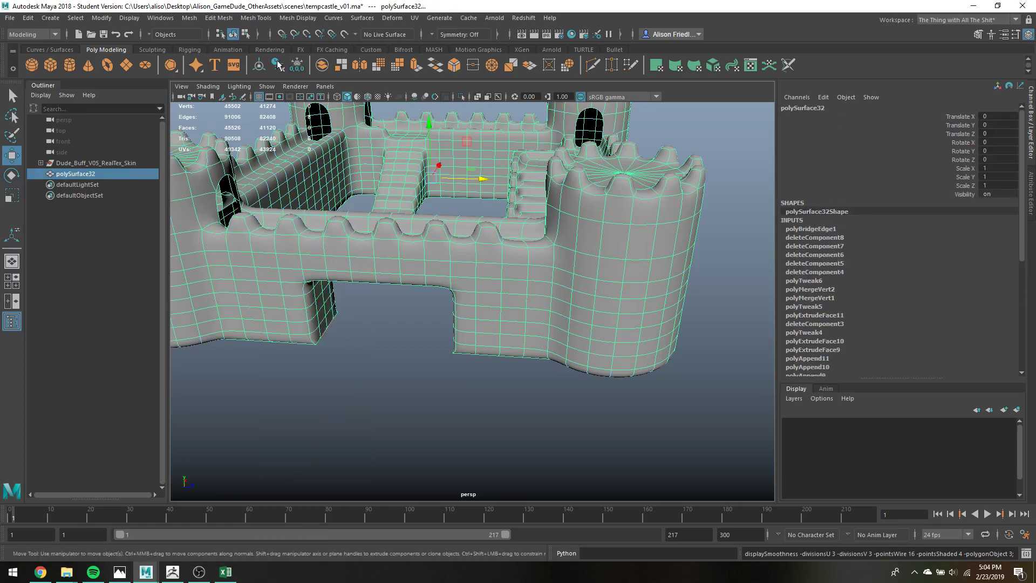
pyautogui.click(258, 18)
pyautogui.moveTo(218, 17)
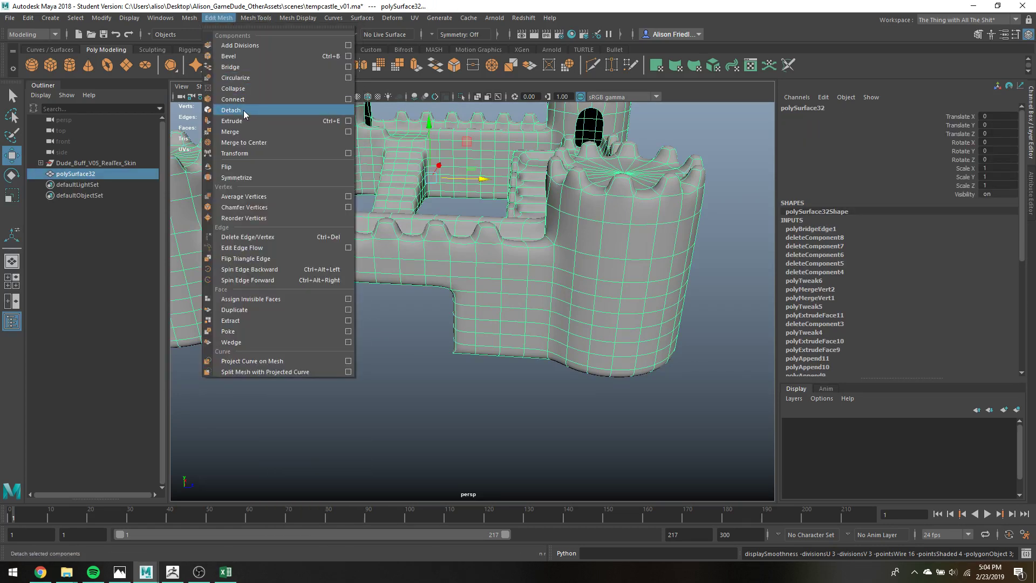
# Merge the border edges of the castle mesh at zero tolerance and inspect the gateway opening.
pyautogui.click(249, 132)
pyautogui.keyDown('alt'); pyautogui.moveTo(380, 211); pyautogui.dragTo(377, 301, button='right'); pyautogui.keyUp('alt')
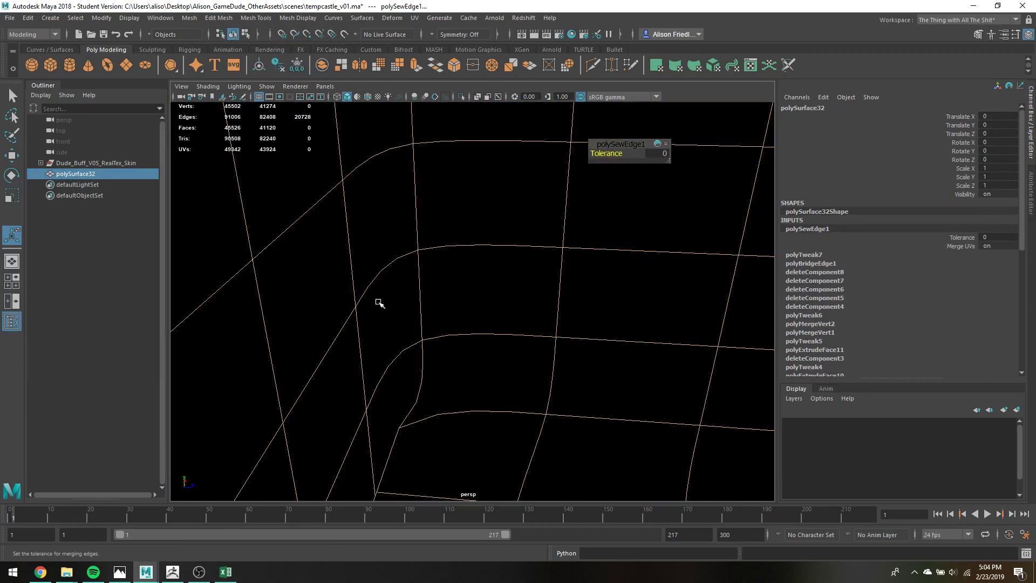
pyautogui.keyDown('alt'); pyautogui.moveTo(377, 300); pyautogui.dragTo(527, 275, button='middle'); pyautogui.keyUp('alt')
pyautogui.keyDown('alt'); pyautogui.moveTo(528, 276); pyautogui.dragTo(357, 209, button='right'); pyautogui.keyUp('alt')
pyautogui.press('q')
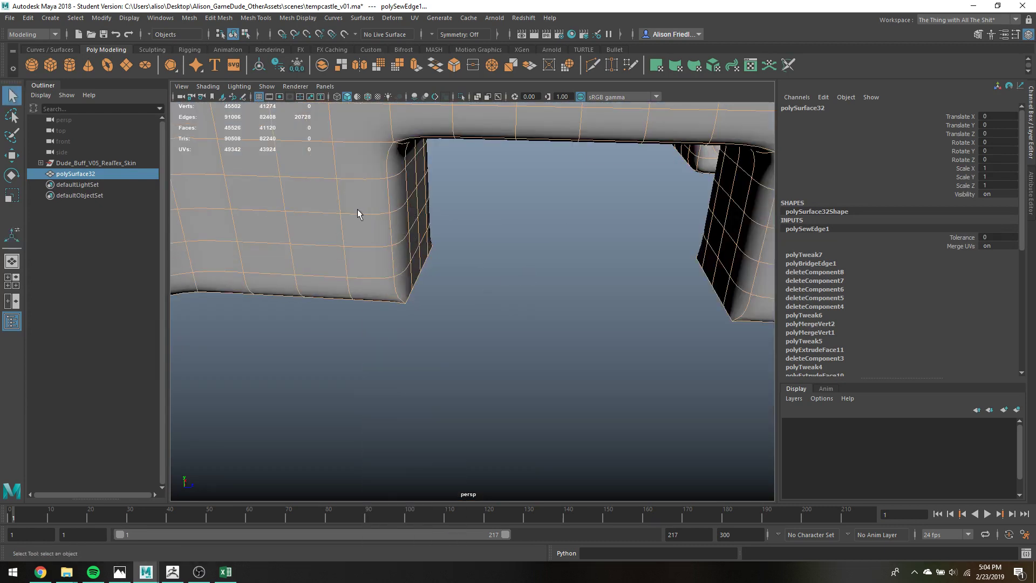
# Merge the overlapping vertex pairs along the bottom edge of the gateway's first side wall.
pyautogui.keyDown('alt'); pyautogui.moveTo(475, 216); pyautogui.dragTo(390, 243); pyautogui.keyUp('alt')
pyautogui.moveTo(299, 312); pyautogui.dragTo(316, 328)
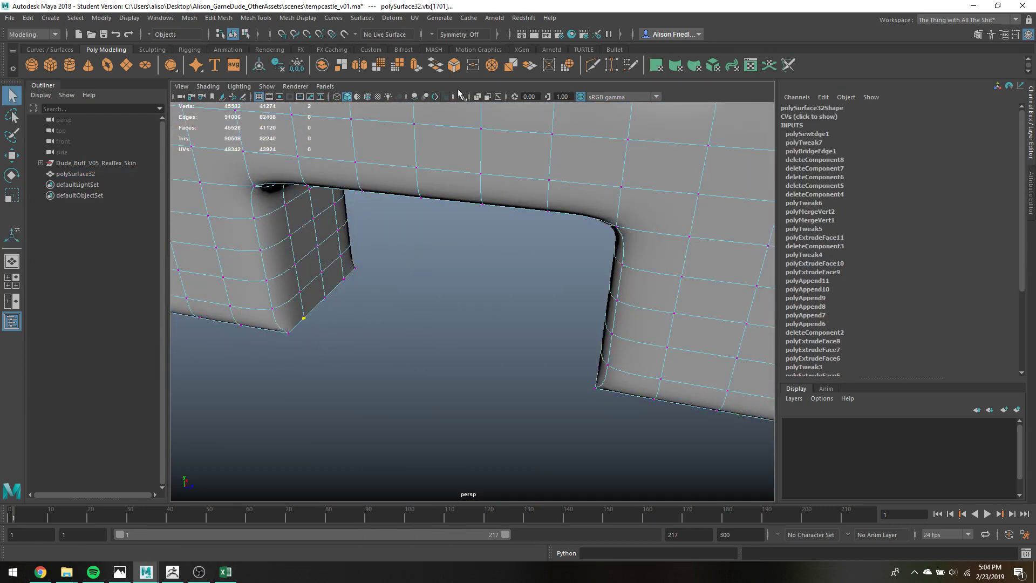
pyautogui.click(491, 66)
pyautogui.press('g')
pyautogui.moveTo(340, 276); pyautogui.dragTo(335, 307)
pyautogui.press('g')
pyautogui.press('g')
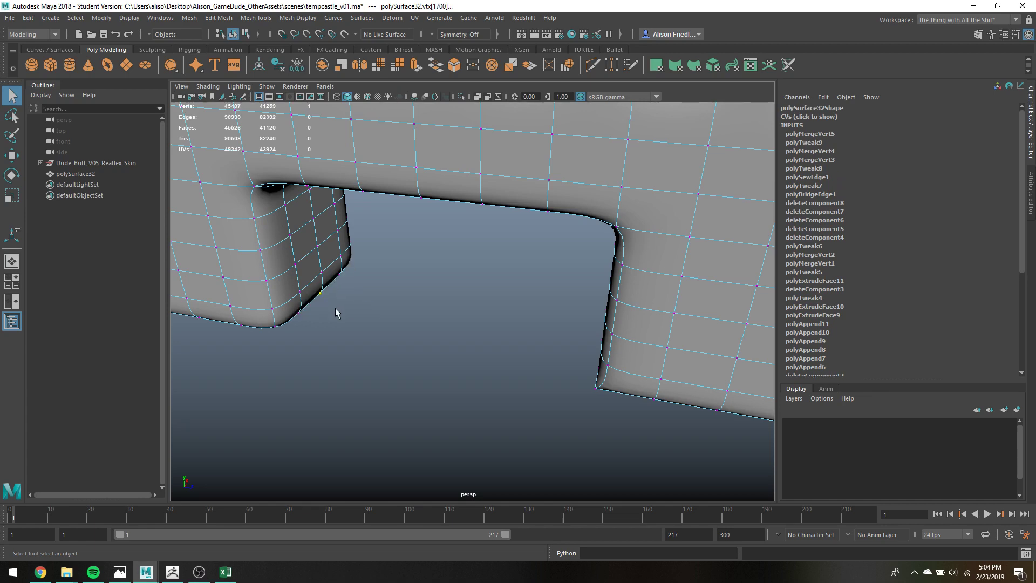
# Merge the overlapping vertex pairs along the bottom edge of the gateway's opposite side wall.
pyautogui.keyDown('alt'); pyautogui.moveTo(452, 321); pyautogui.dragTo(479, 330); pyautogui.keyUp('alt')
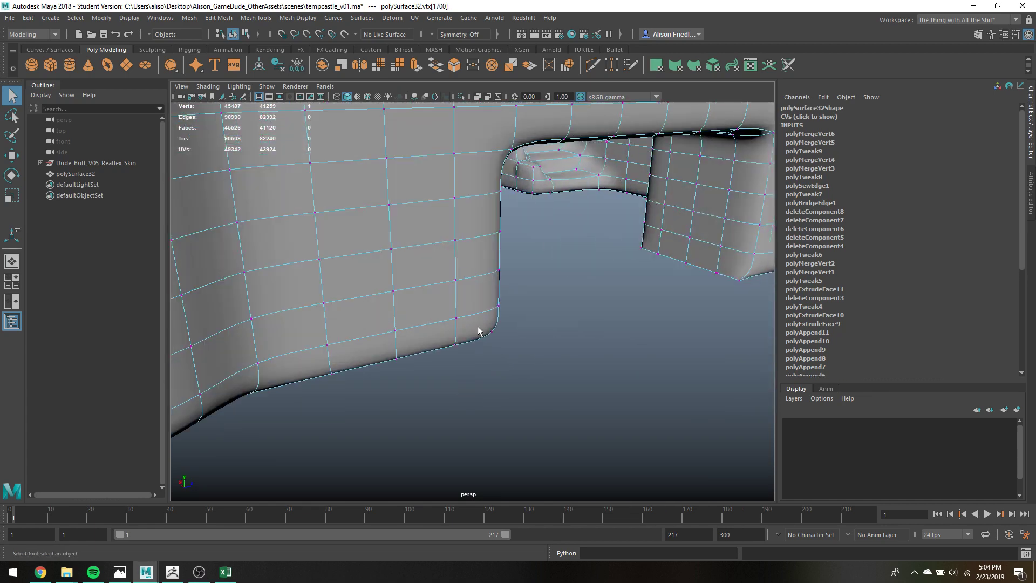
pyautogui.moveTo(650, 247); pyautogui.dragTo(661, 264)
pyautogui.press('g')
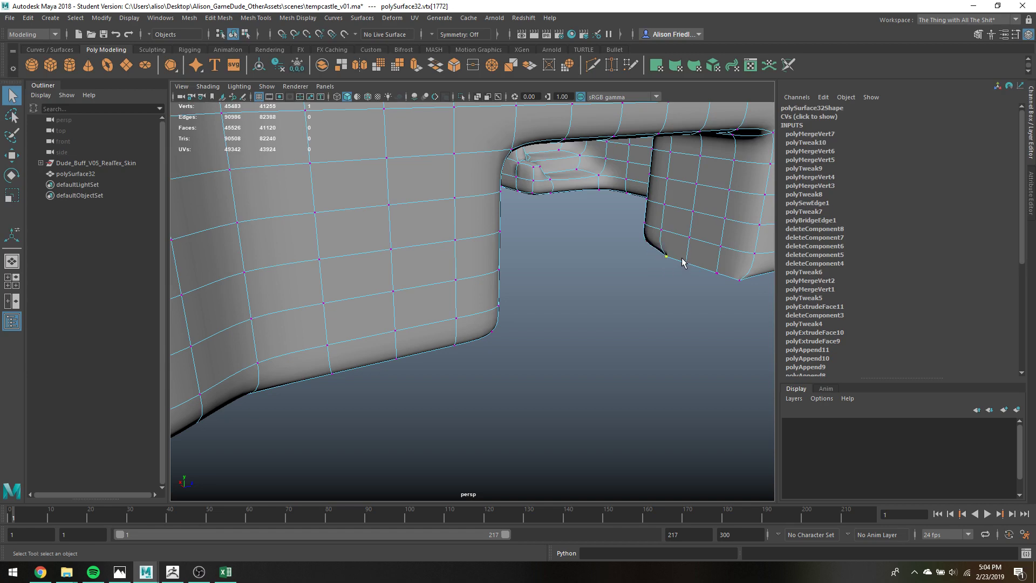
pyautogui.press('g')
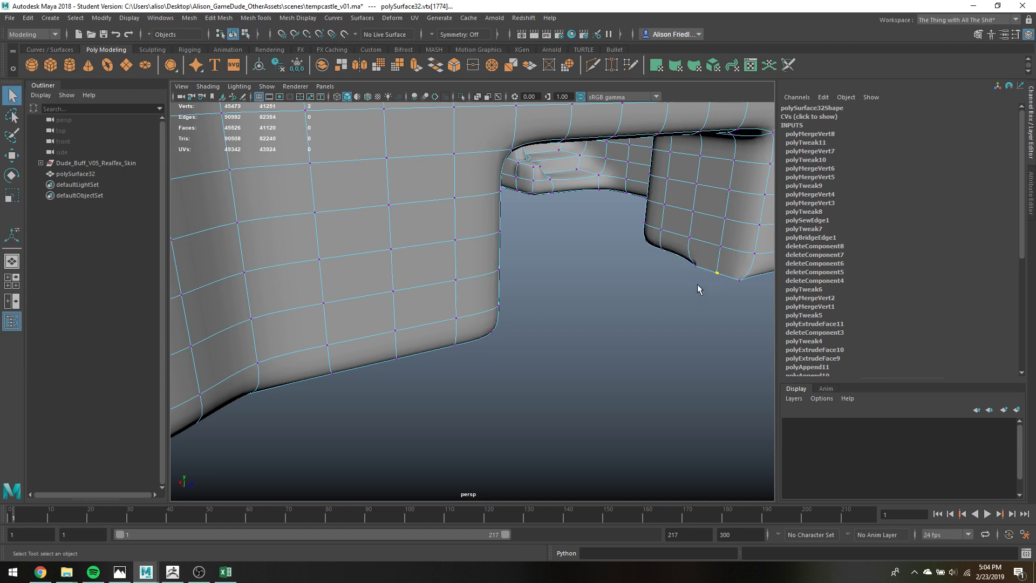
pyautogui.press('g')
# Turn off the smooth mesh preview on the castle.
pyautogui.scroll(-4, 691, 272)
pyautogui.keyDown('alt'); pyautogui.moveTo(691, 273); pyautogui.dragTo(642, 291); pyautogui.keyUp('alt')
pyautogui.press('1')
pyautogui.keyDown('alt'); pyautogui.moveTo(573, 248); pyautogui.dragTo(545, 240); pyautogui.keyUp('alt')
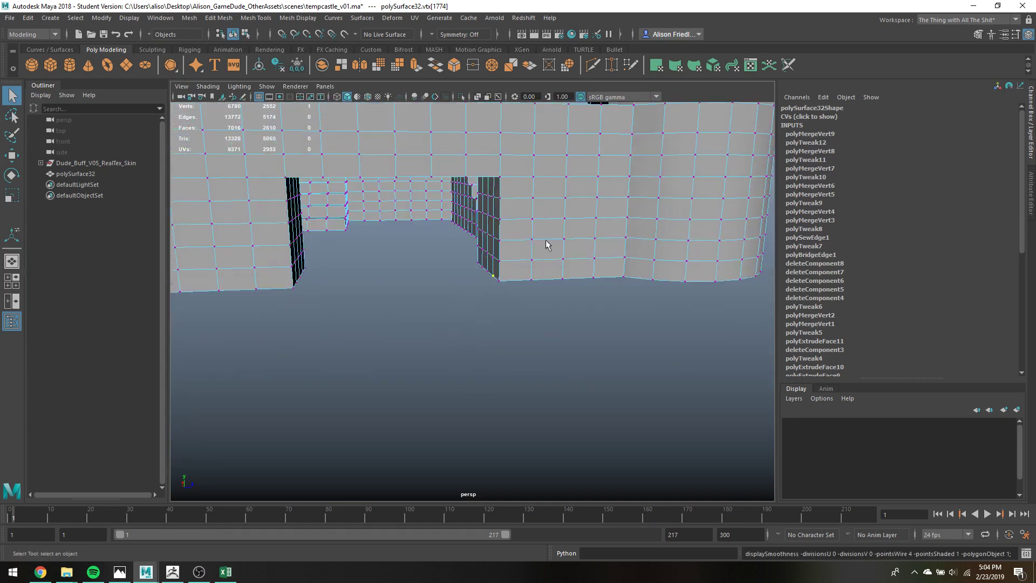
# Raise the gateway's ceiling faces, leaving out the outermost row at each side, to begin an arch.
pyautogui.rightClick(494, 183)
pyautogui.click(548, 157)
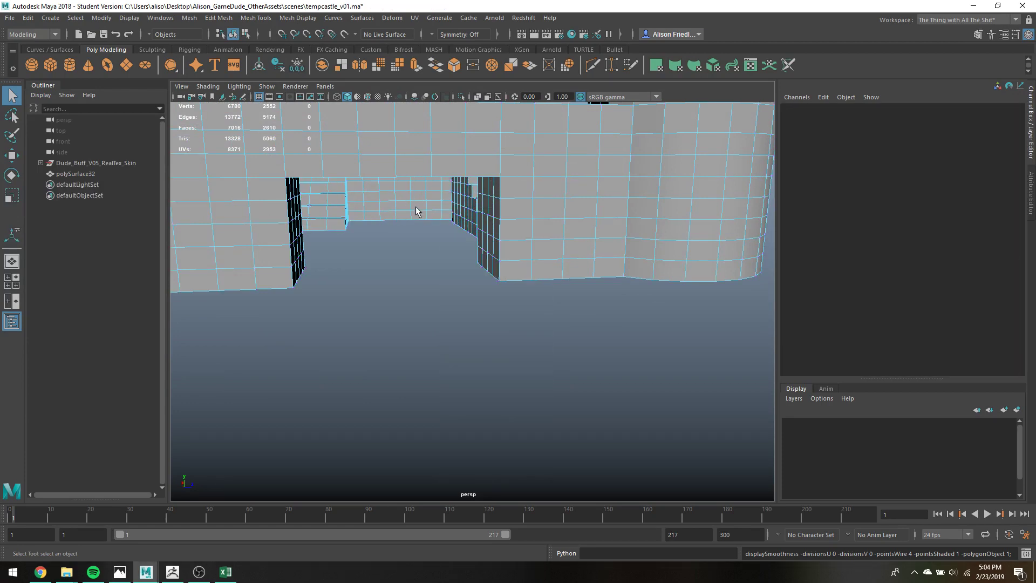
pyautogui.press('space')
pyautogui.press('space')
pyautogui.keyDown('alt'); pyautogui.moveTo(569, 183); pyautogui.dragTo(486, 272); pyautogui.keyUp('alt')
pyautogui.keyDown('alt'); pyautogui.moveTo(382, 134); pyautogui.dragTo(395, 180, button='middle'); pyautogui.keyUp('alt')
pyautogui.click(408, 173)
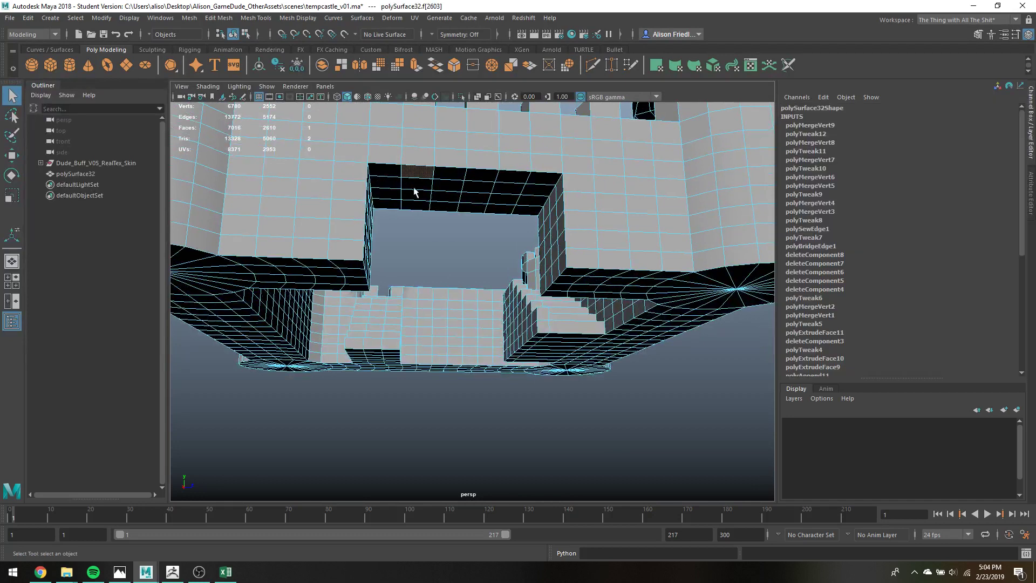
pyautogui.keyDown('shift'); pyautogui.doubleClick(418, 205); pyautogui.keyUp('shift')
pyautogui.keyDown('shift'); pyautogui.click(452, 205); pyautogui.keyUp('shift')
pyautogui.keyDown('shift'); pyautogui.doubleClick(456, 173); pyautogui.keyUp('shift')
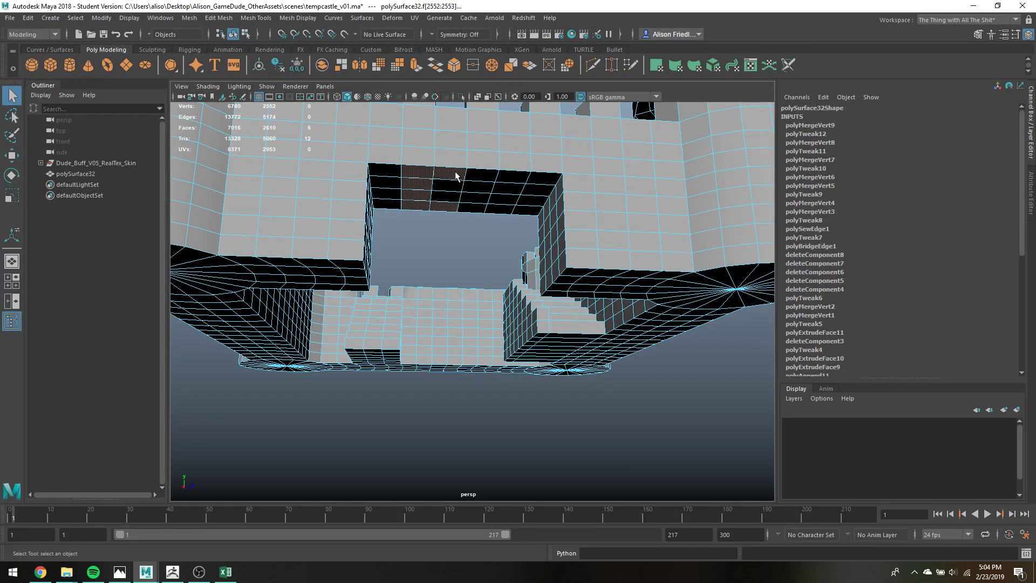
pyautogui.keyDown('shift'); pyautogui.click(477, 173); pyautogui.keyUp('shift')
pyautogui.keyDown('shift'); pyautogui.doubleClick(473, 207); pyautogui.keyUp('shift')
pyautogui.keyDown('shift'); pyautogui.click(501, 210); pyautogui.keyUp('shift')
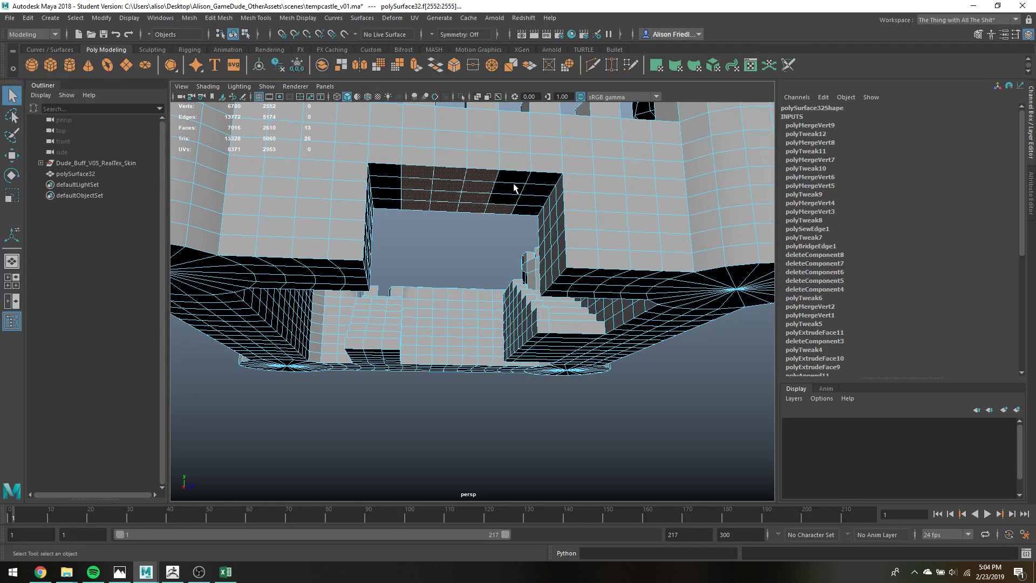
pyautogui.keyDown('shift'); pyautogui.click(516, 189); pyautogui.keyUp('shift')
pyautogui.keyDown('shift'); pyautogui.click(516, 180); pyautogui.keyUp('shift')
pyautogui.keyDown('shift'); pyautogui.click(509, 199); pyautogui.keyUp('shift')
pyautogui.press('w')
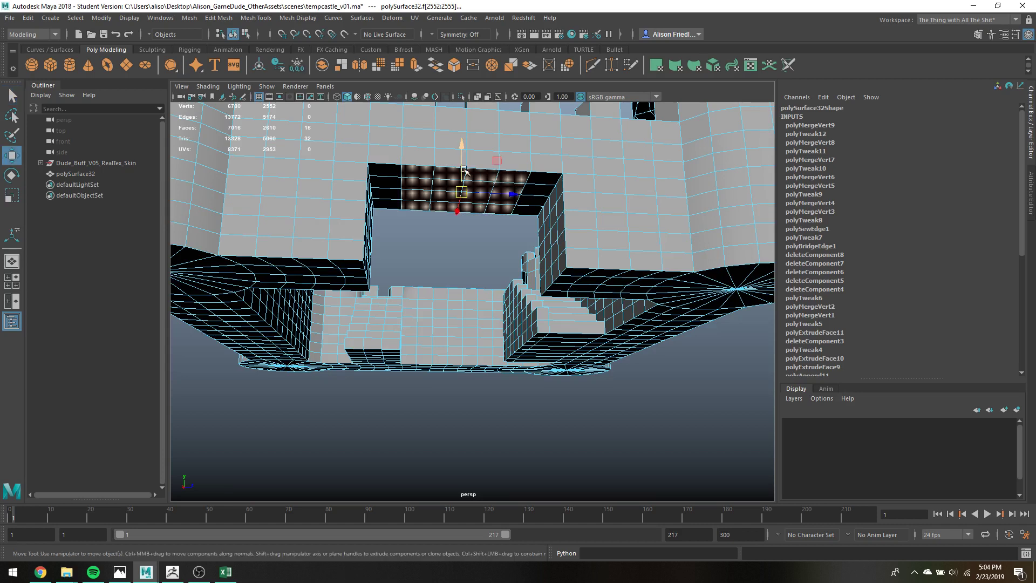
pyautogui.moveTo(462, 173); pyautogui.dragTo(404, 212)
pyautogui.press('q')
# Keep only the middle two rows of ceiling faces selected, raise them further to round the arch, and return to object mode.
pyautogui.keyDown('ctrl'); pyautogui.moveTo(513, 152); pyautogui.dragTo(529, 238); pyautogui.keyUp('ctrl')
pyautogui.press('w')
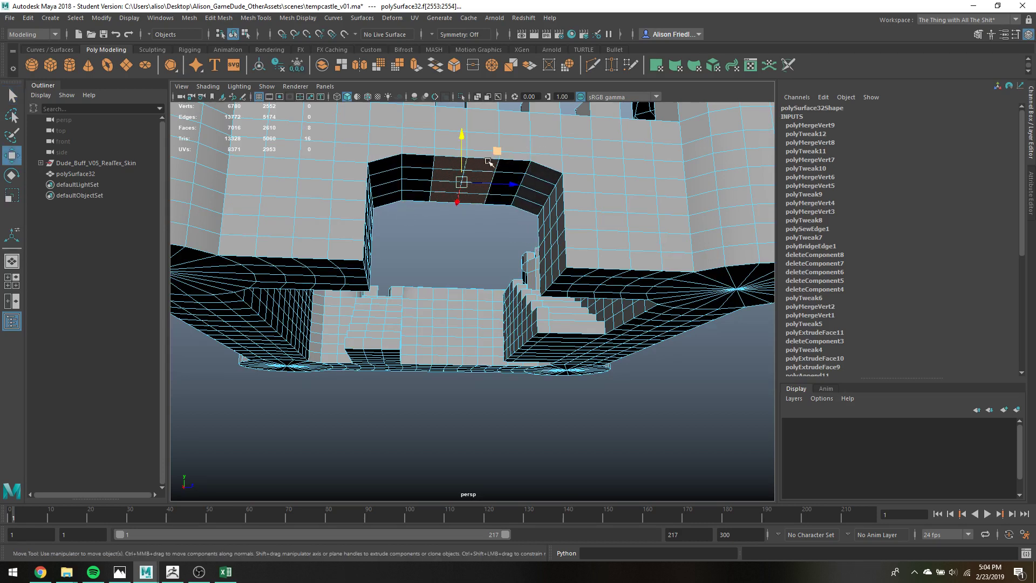
pyautogui.moveTo(457, 158); pyautogui.dragTo(471, 142)
pyautogui.press('q')
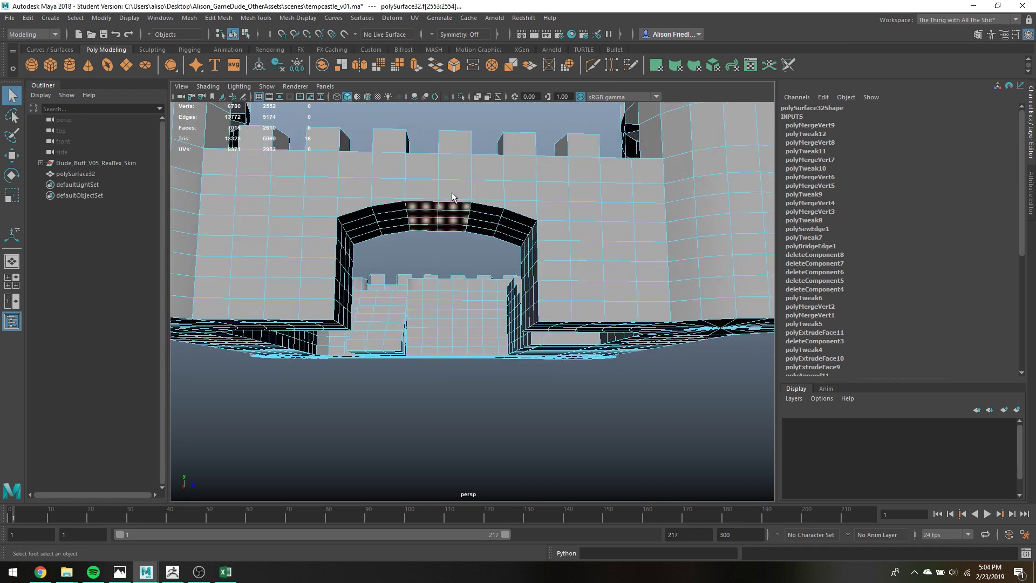
pyautogui.moveTo(452, 214); pyautogui.dragTo(475, 197, button='right')
pyautogui.keyDown('alt'); pyautogui.moveTo(475, 233); pyautogui.dragTo(476, 241); pyautogui.keyUp('alt')
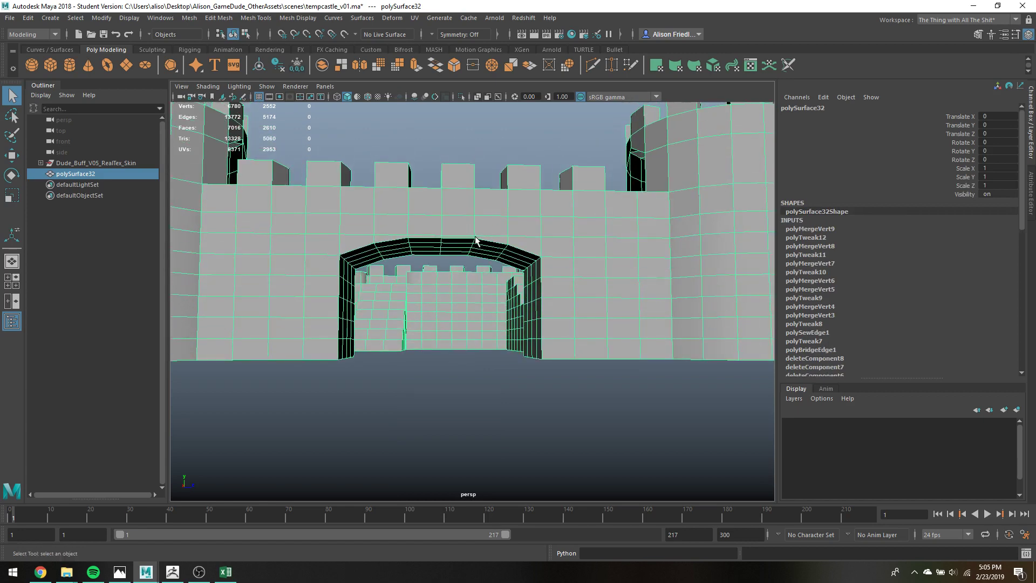
# Lower all the faces on the underside of the gateway arch slightly, then return to object mode.
pyautogui.moveTo(359, 267); pyautogui.dragTo(361, 290, button='right')
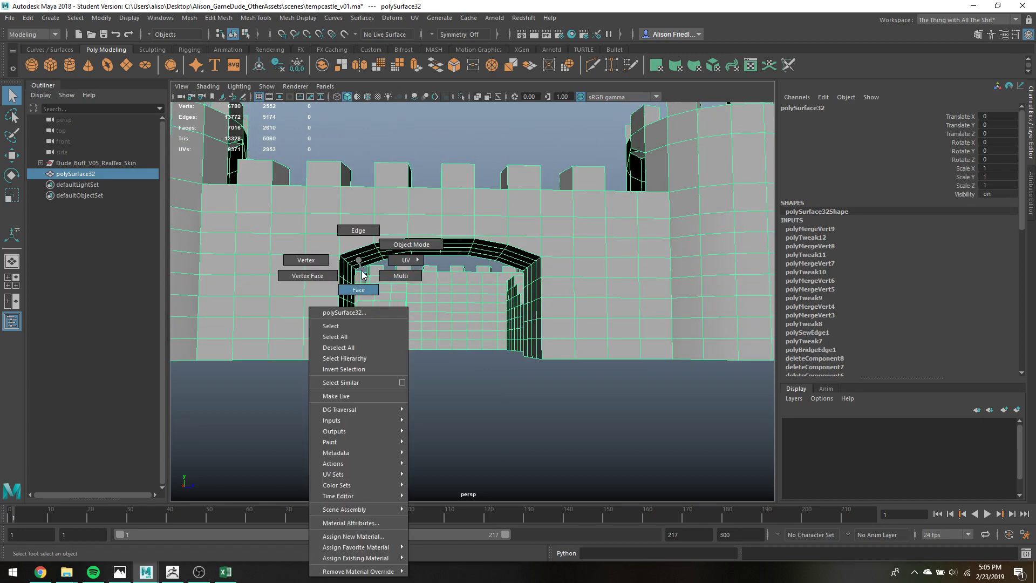
pyautogui.click(392, 249)
pyautogui.moveTo(392, 244)
pyautogui.mouseDown()
pyautogui.moveTo(373, 249)
pyautogui.moveTo(372, 262)
pyautogui.mouseUp()
pyautogui.keyDown('shift'); pyautogui.click(497, 247); pyautogui.keyUp('shift')
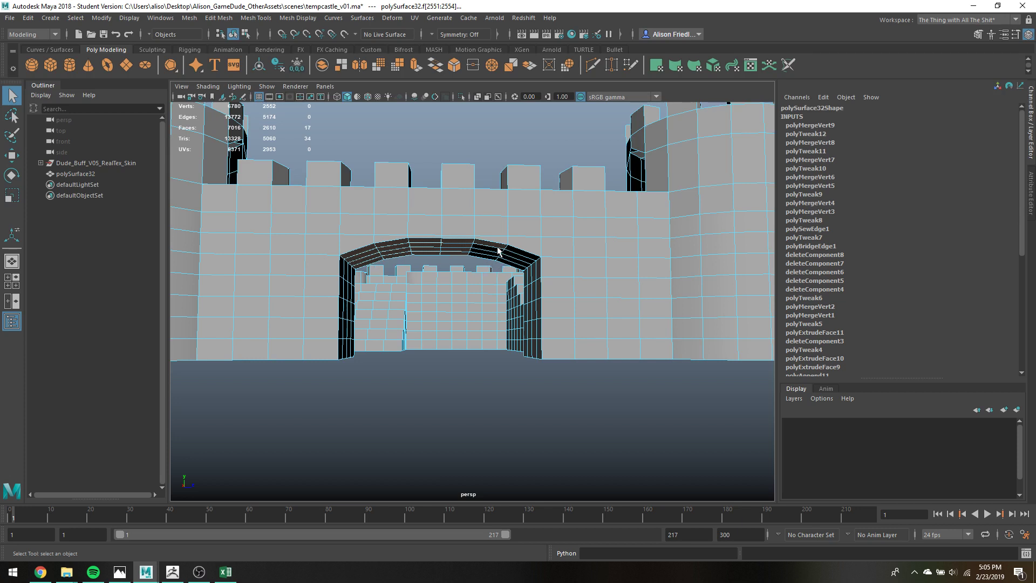
pyautogui.moveTo(487, 261)
pyautogui.keyDown('shift'); pyautogui.mouseDown()
pyautogui.moveTo(519, 263)
pyautogui.moveTo(510, 262)
pyautogui.mouseUp(); pyautogui.keyUp('shift')
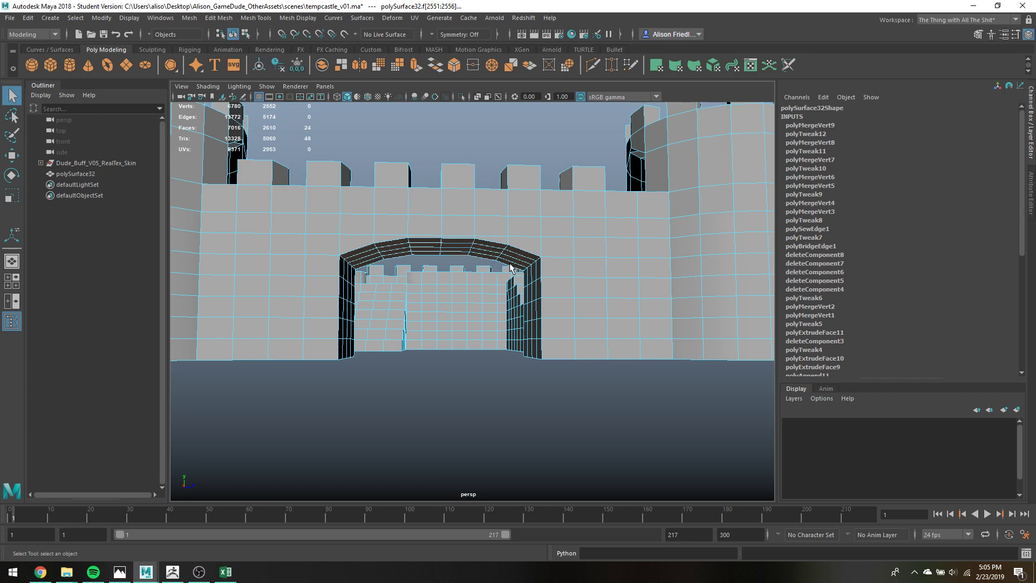
pyautogui.press('w')
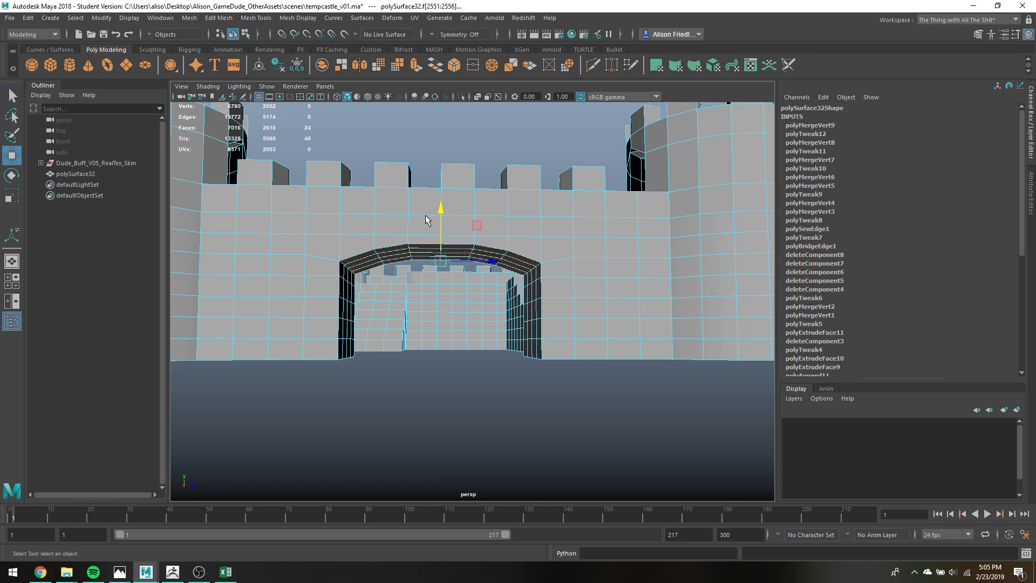
pyautogui.press('q')
pyautogui.moveTo(425, 216); pyautogui.dragTo(469, 199, button='right')
pyautogui.click(468, 122)
# Raise the centre edges across the arch's underside slightly, then return to object mode and deselect the castle.
pyautogui.scroll(-5, 517, 212)
pyautogui.keyDown('alt'); pyautogui.moveTo(513, 254); pyautogui.dragTo(484, 219); pyautogui.keyUp('alt')
pyautogui.rightClick(484, 220)
pyautogui.click(483, 190)
pyautogui.scroll(5, 454, 178)
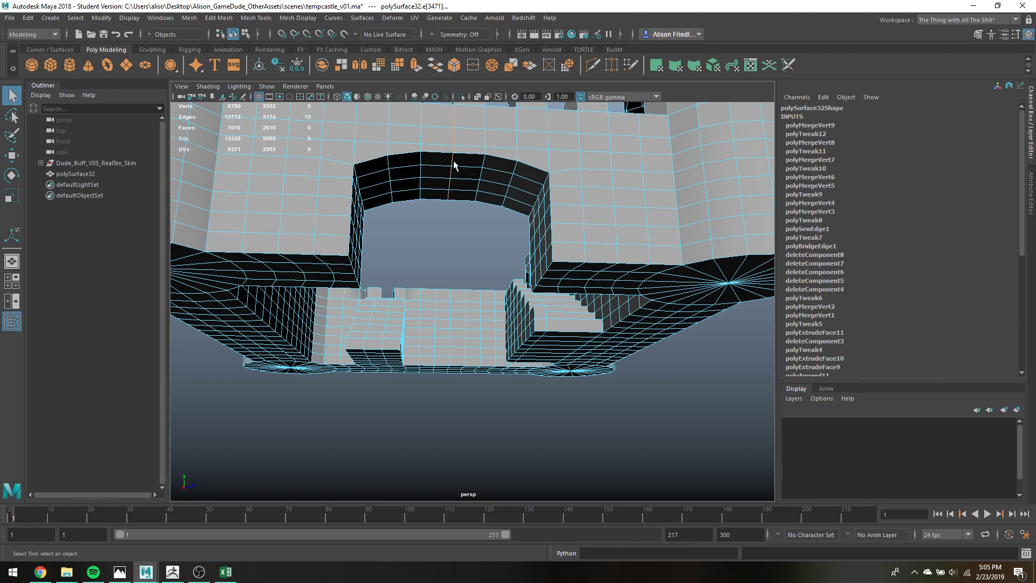
pyautogui.keyDown('shift'); pyautogui.doubleClick(454, 158); pyautogui.keyUp('shift')
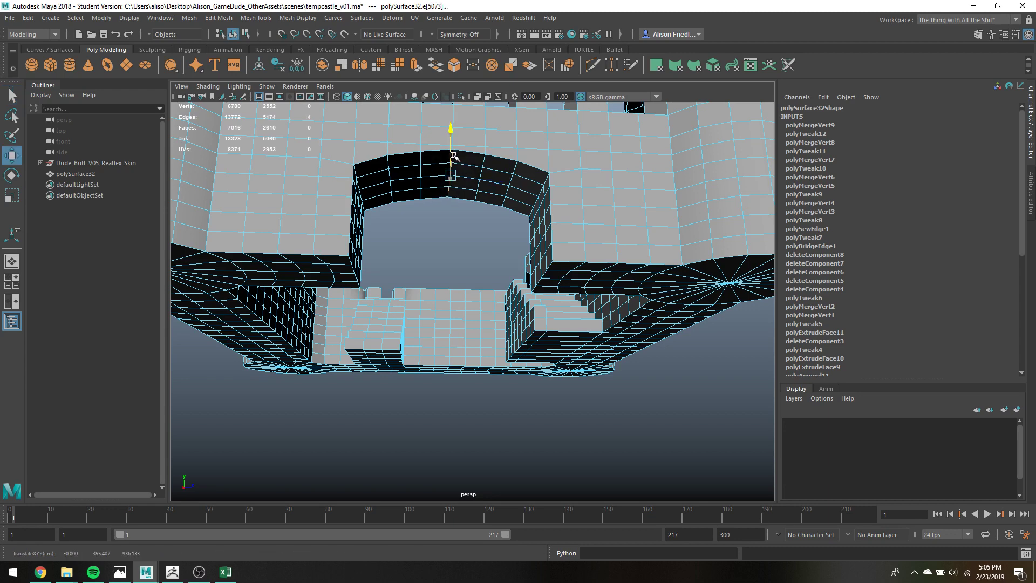
pyautogui.moveTo(449, 157); pyautogui.dragTo(485, 139, button='right')
pyautogui.click(450, 243)
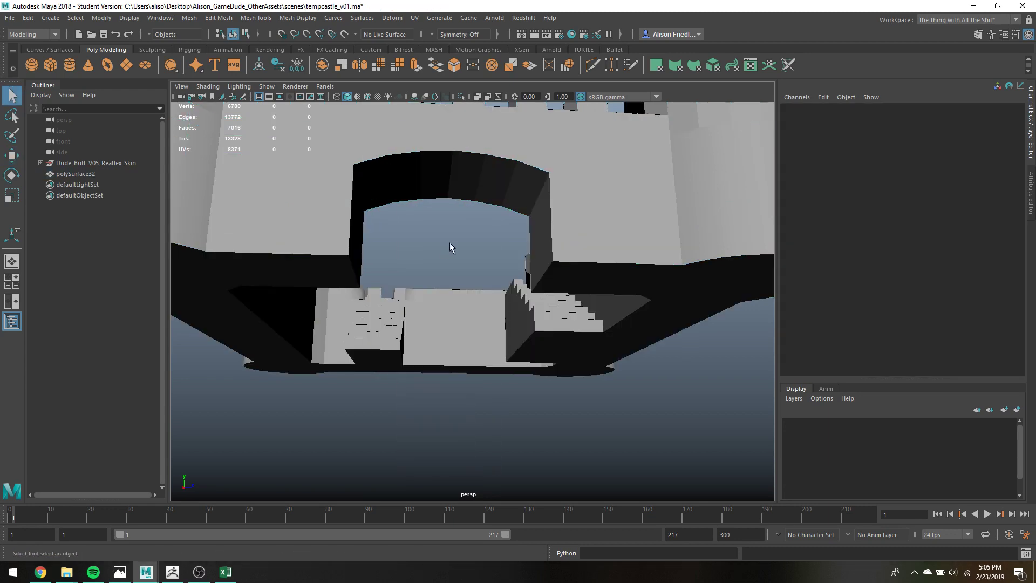
# Select the castle mesh and save the scene over the existing file.
pyautogui.scroll(-5, 451, 243)
pyautogui.keyDown('alt'); pyautogui.moveTo(452, 216); pyautogui.dragTo(475, 240); pyautogui.keyUp('alt')
pyautogui.click(285, 184)
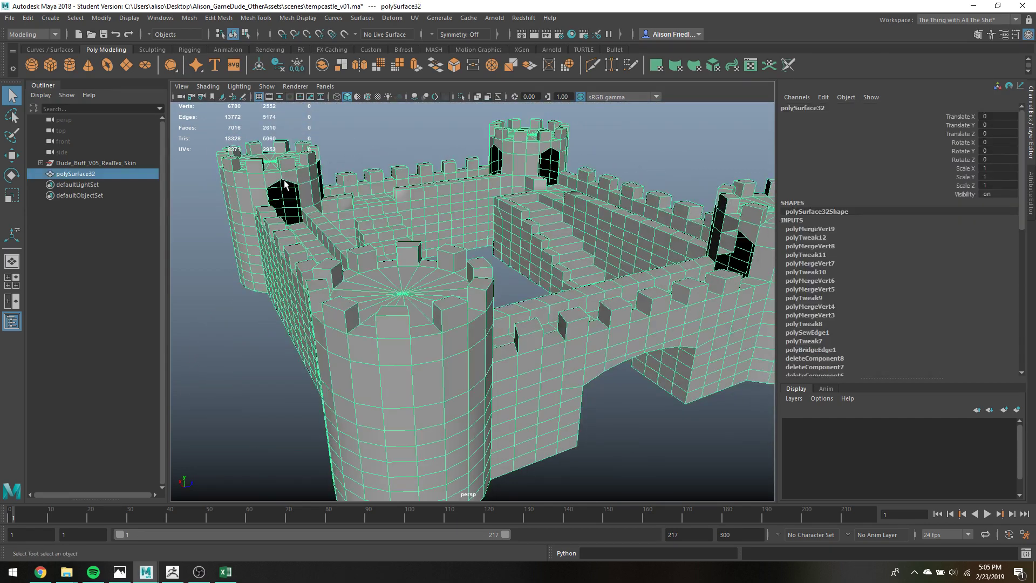
pyautogui.hotkey('ctrl', 's')
pyautogui.press('Return')
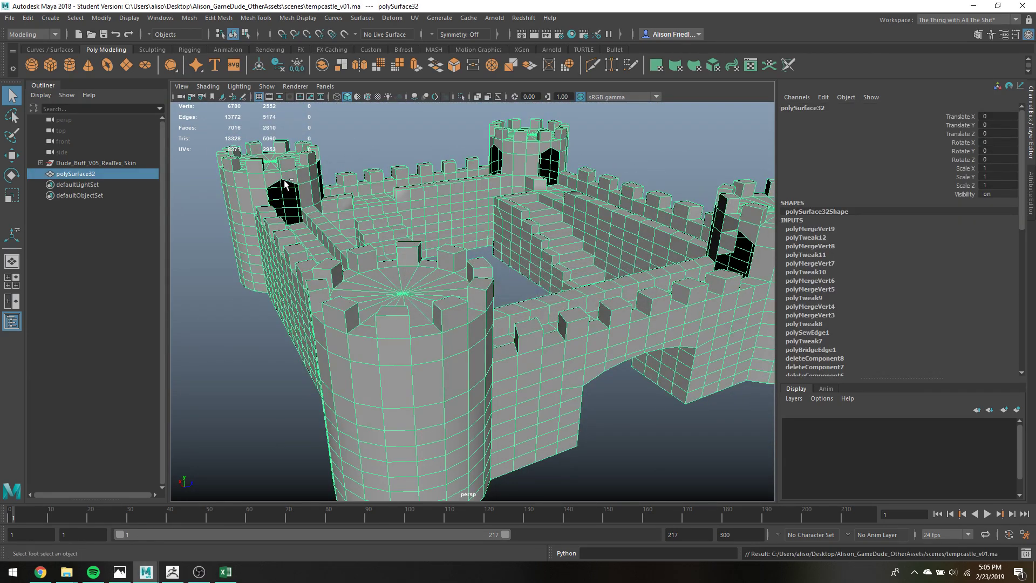
# Duplicate the castle mesh and isolate the copy in the viewport.
pyautogui.keyDown('alt'); pyautogui.moveTo(348, 270); pyautogui.dragTo(348, 221); pyautogui.keyUp('alt')
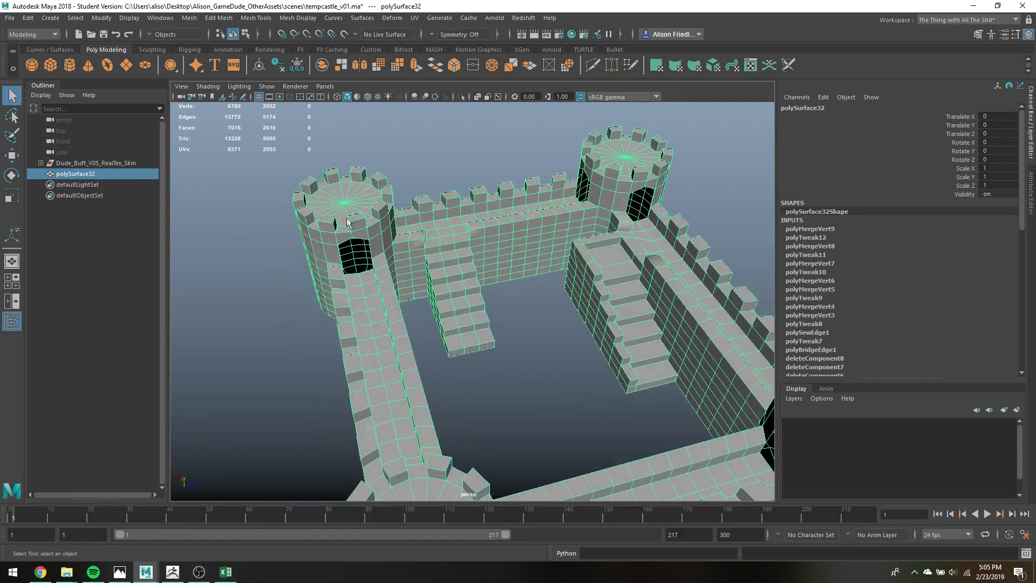
pyautogui.hotkey('ctrl', 'd')
pyautogui.hotkey('ctrl', '1')
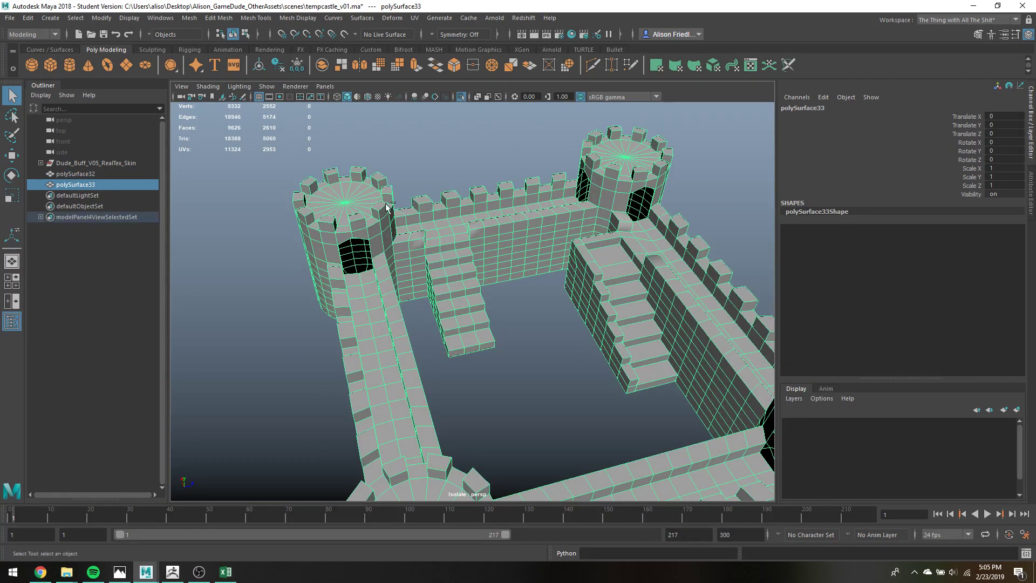
# Delete the ring of faces running over the battlement tops of the first tower on the duplicate.
pyautogui.moveTo(360, 198); pyautogui.dragTo(367, 223, button='right')
pyautogui.click(369, 222)
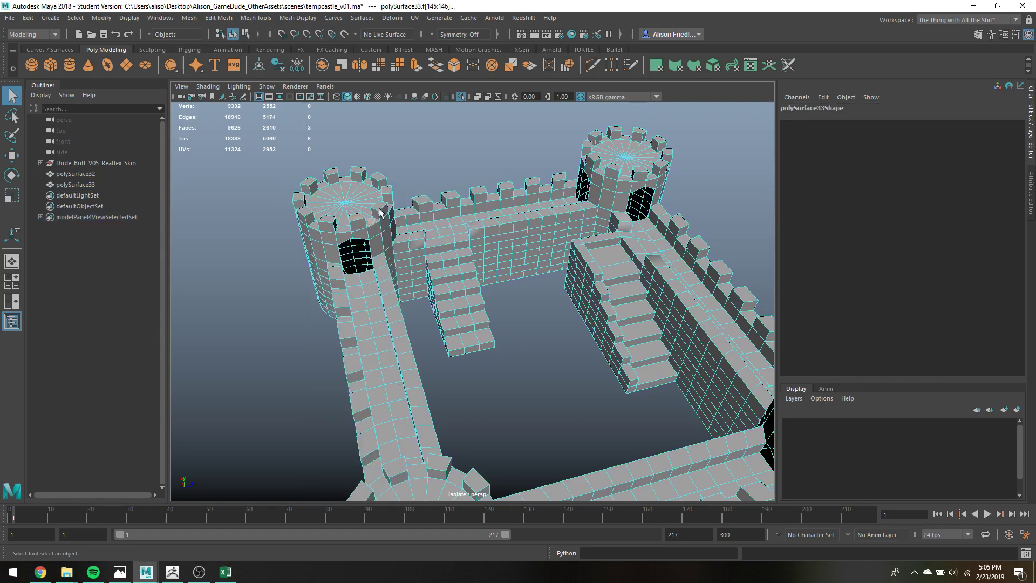
pyautogui.keyDown('alt'); pyautogui.moveTo(379, 209); pyautogui.dragTo(407, 219); pyautogui.keyUp('alt')
pyautogui.click(354, 230)
pyautogui.keyDown('shift'); pyautogui.doubleClick(353, 223); pyautogui.keyUp('shift')
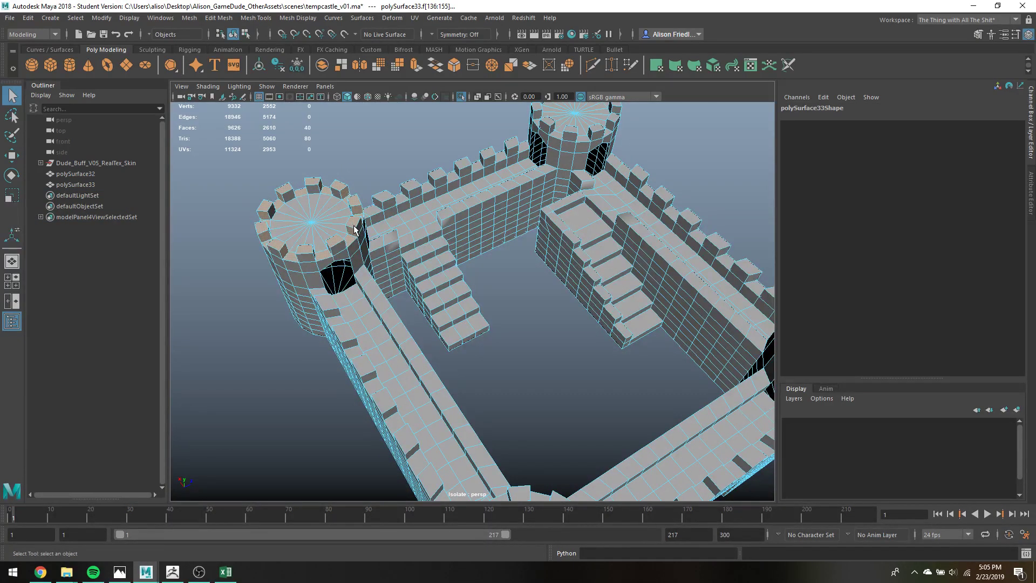
pyautogui.press('Delete')
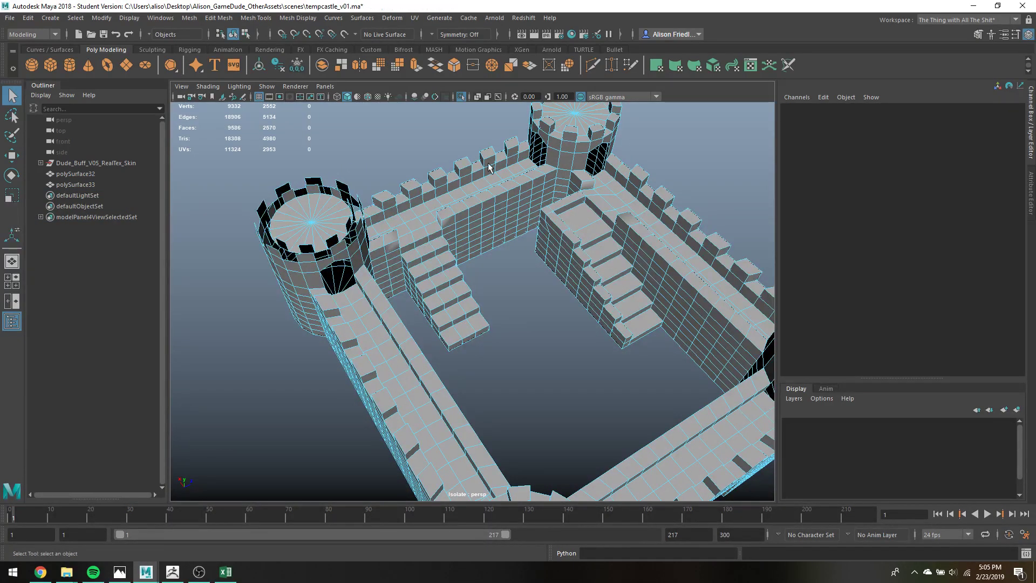
# Delete the rings of battlement-top faces on the second and third towers.
pyautogui.click(566, 135)
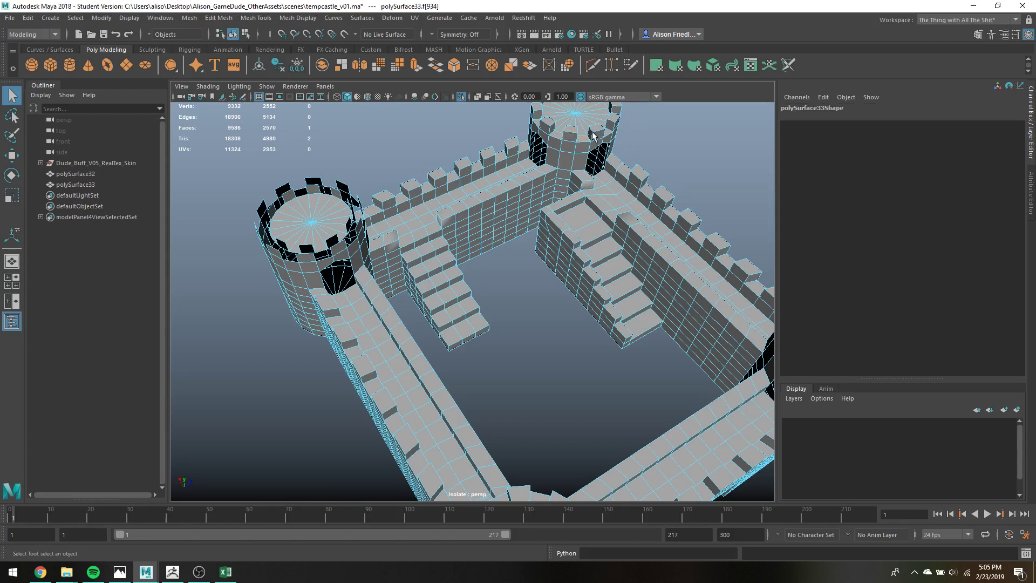
pyautogui.keyDown('shift'); pyautogui.doubleClick(610, 128); pyautogui.keyUp('shift')
pyautogui.press('Delete')
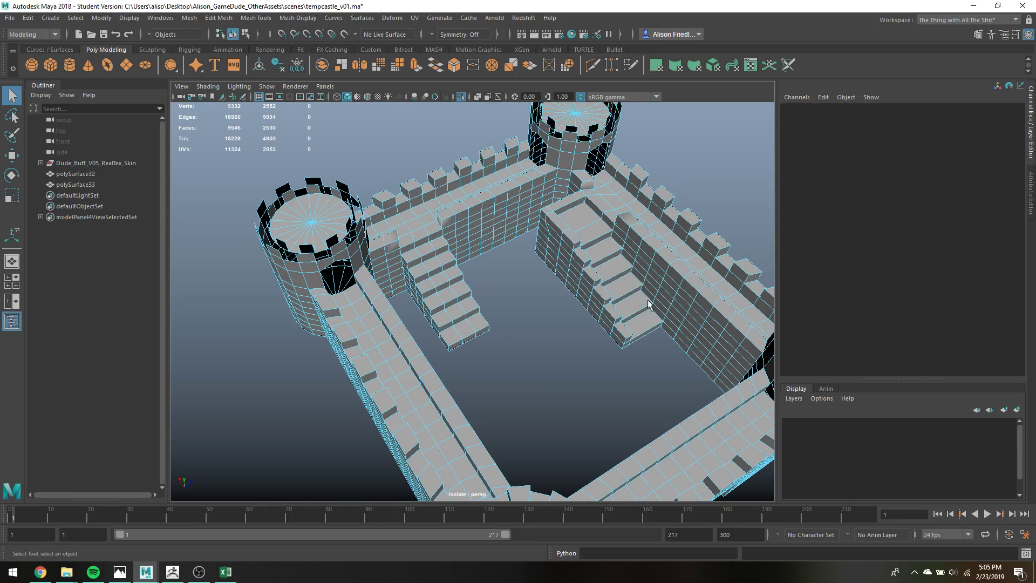
pyautogui.keyDown('alt'); pyautogui.moveTo(610, 130); pyautogui.dragTo(541, 225); pyautogui.keyUp('alt')
pyautogui.click(575, 223)
pyautogui.keyDown('shift'); pyautogui.doubleClick(576, 223); pyautogui.keyUp('shift')
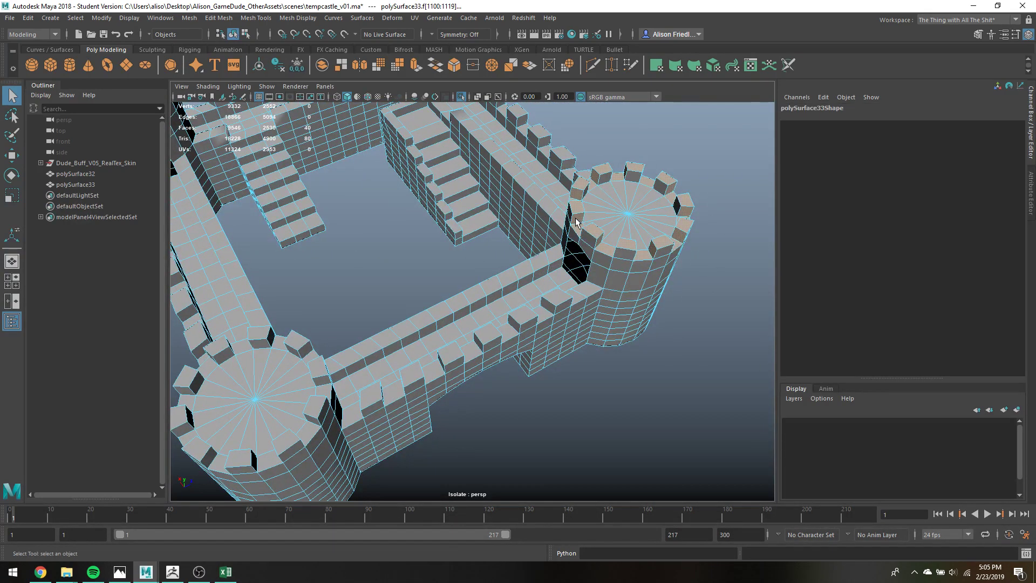
pyautogui.press('Delete')
# Delete the fourth tower's ring of battlement-top faces and the connected outer castle shell, keeping only the tower roof pieces.
pyautogui.click(278, 342)
pyautogui.keyDown('shift'); pyautogui.doubleClick(271, 342); pyautogui.keyUp('shift')
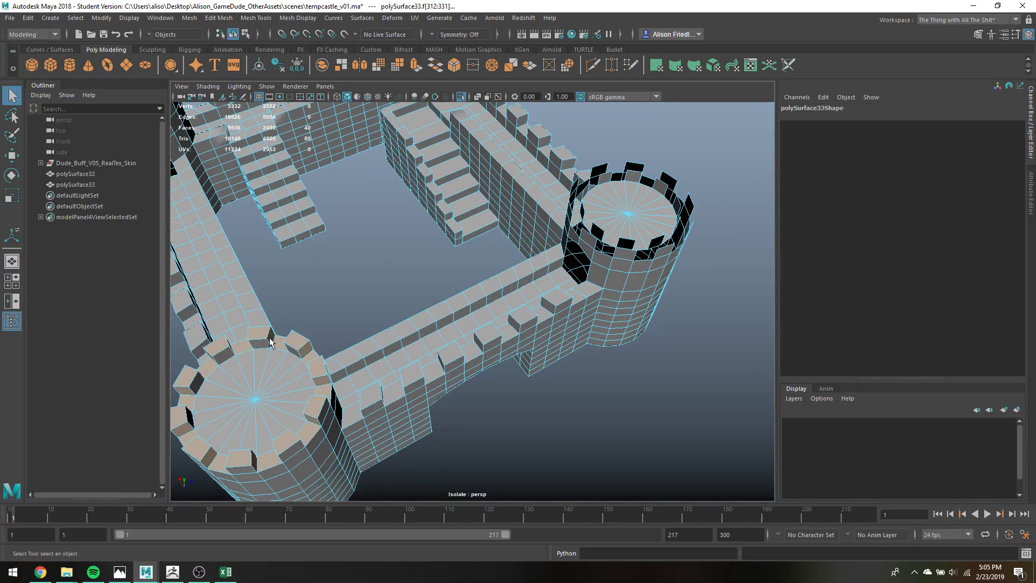
pyautogui.press('Delete')
pyautogui.doubleClick(245, 321)
pyautogui.press('Delete')
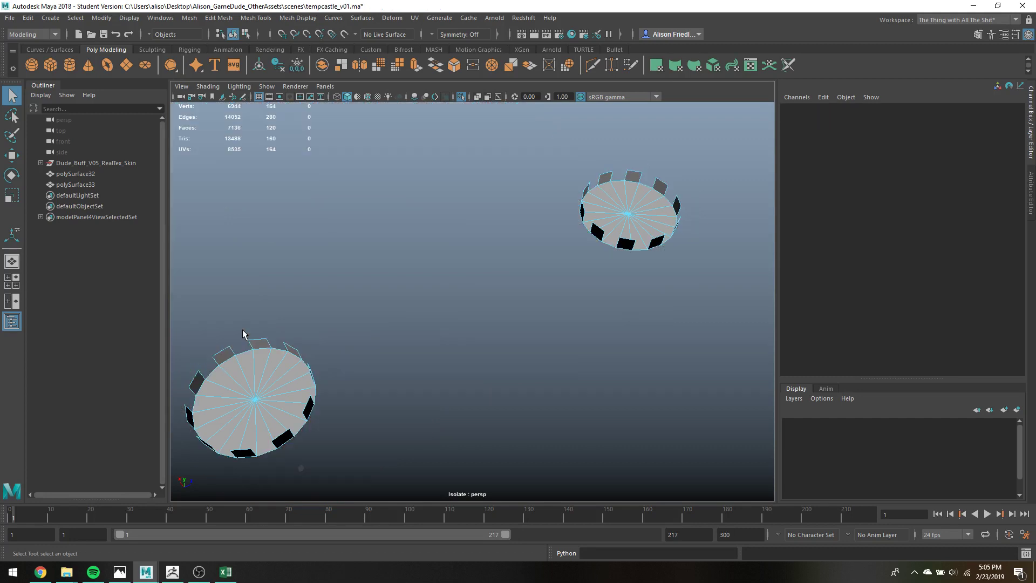
# Delete the leftover battlement faces above the roof discs of two towers on the isolated duplicate, using the front view.
pyautogui.press('space')
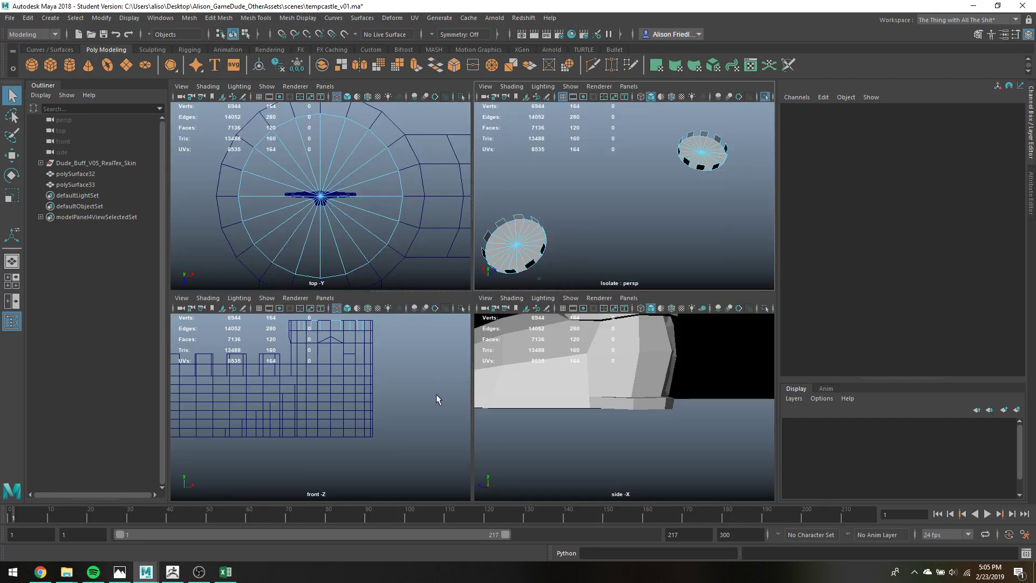
pyautogui.press('space')
pyautogui.scroll(-4, 413, 339)
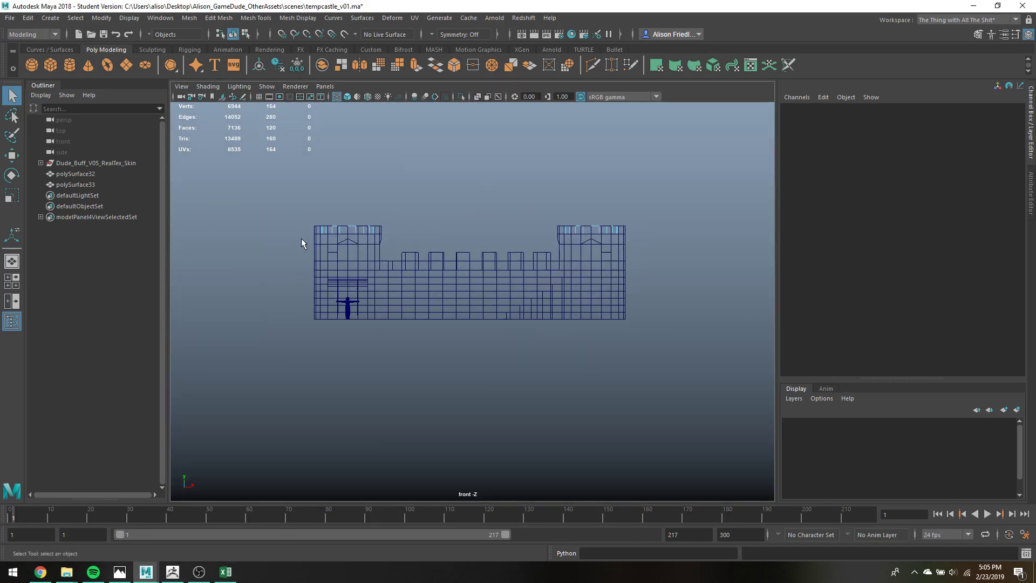
pyautogui.moveTo(277, 202); pyautogui.dragTo(631, 229)
pyautogui.press('Delete')
pyautogui.press('space')
pyautogui.press('space')
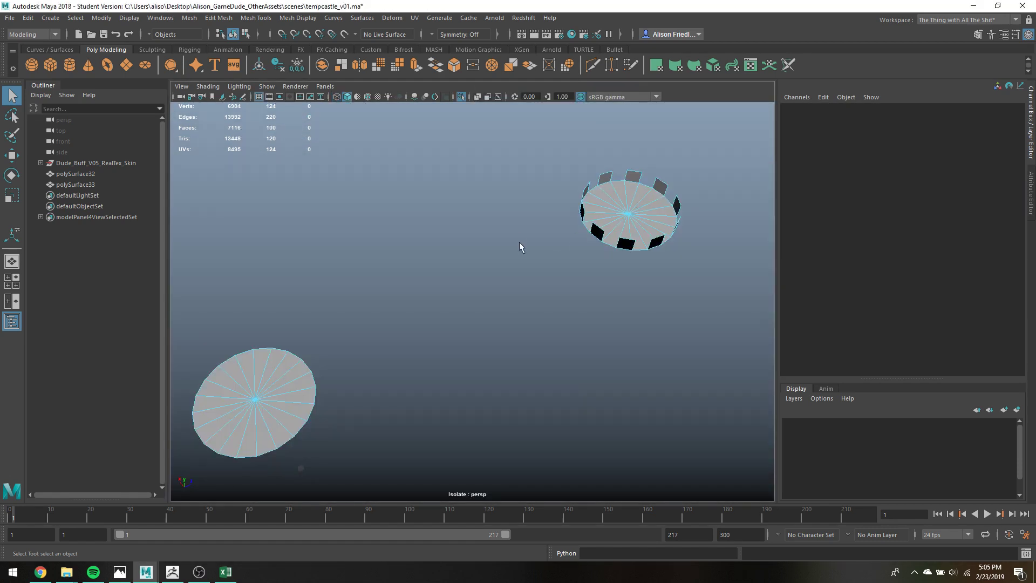
# Delete the battlement faces above the remaining two roof discs, then show the full castle again and return to object selection.
pyautogui.keyDown('alt'); pyautogui.moveTo(519, 241); pyautogui.dragTo(519, 203); pyautogui.keyUp('alt')
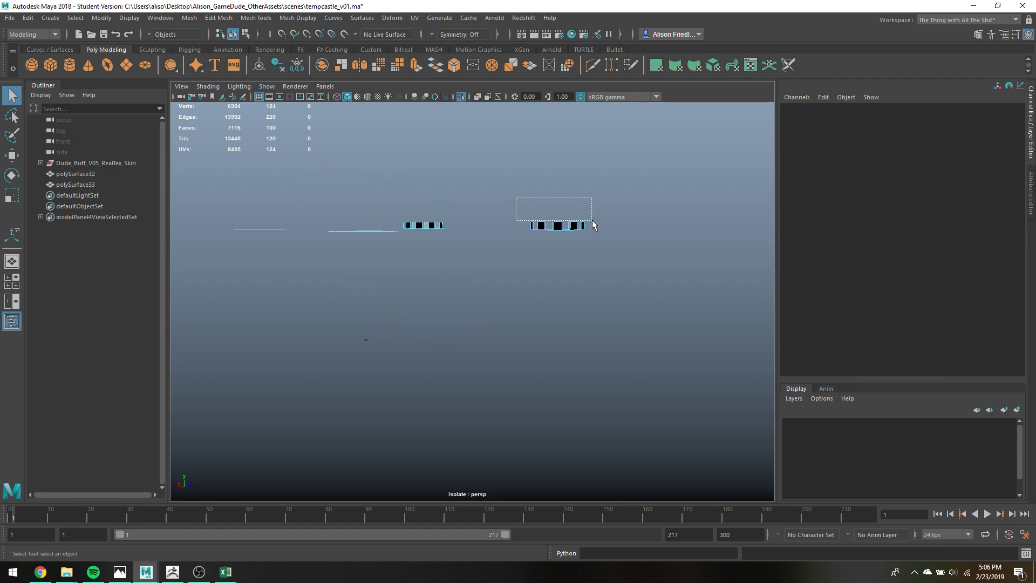
pyautogui.moveTo(593, 220); pyautogui.dragTo(596, 228)
pyautogui.press('Delete')
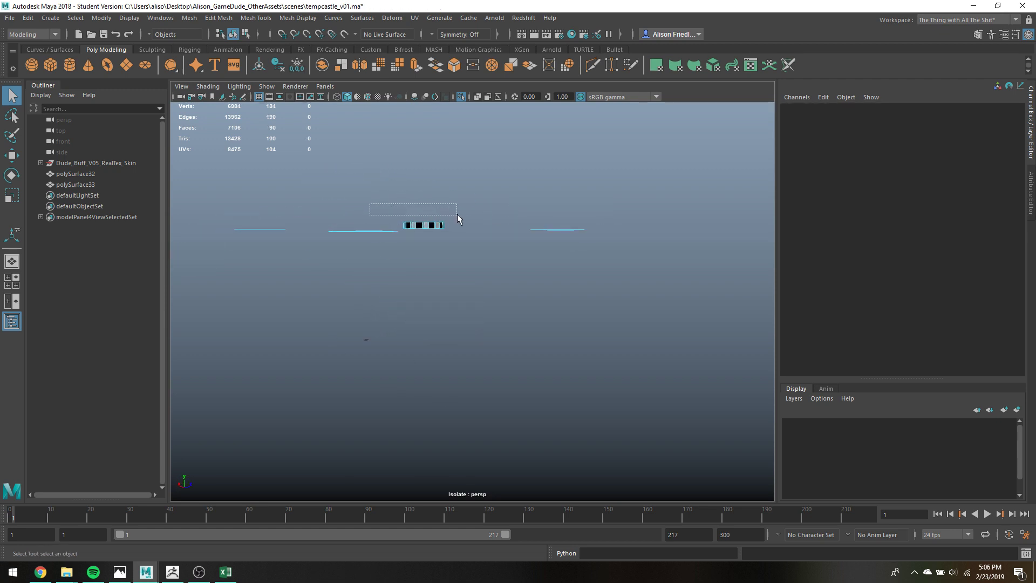
pyautogui.moveTo(457, 213); pyautogui.dragTo(453, 247)
pyautogui.press('Delete')
pyautogui.hotkey('ctrl', '1')
pyautogui.moveTo(331, 271); pyautogui.dragTo(373, 246, button='right')
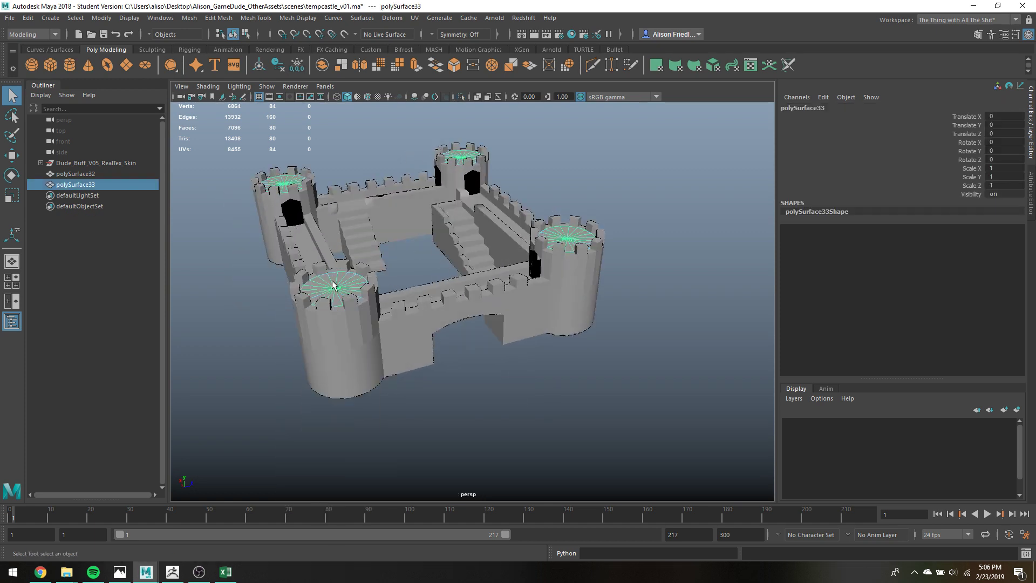
# Center the pivot of the roof disc mesh and lower it inside the towers to Translate Y -318.521.
pyautogui.press('w')
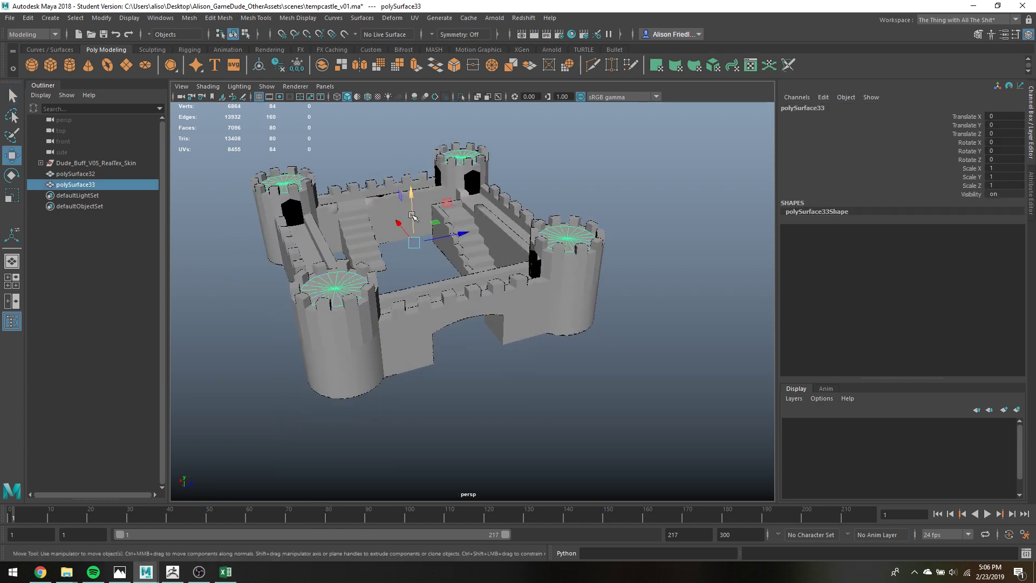
pyautogui.moveTo(413, 217); pyautogui.dragTo(470, 162)
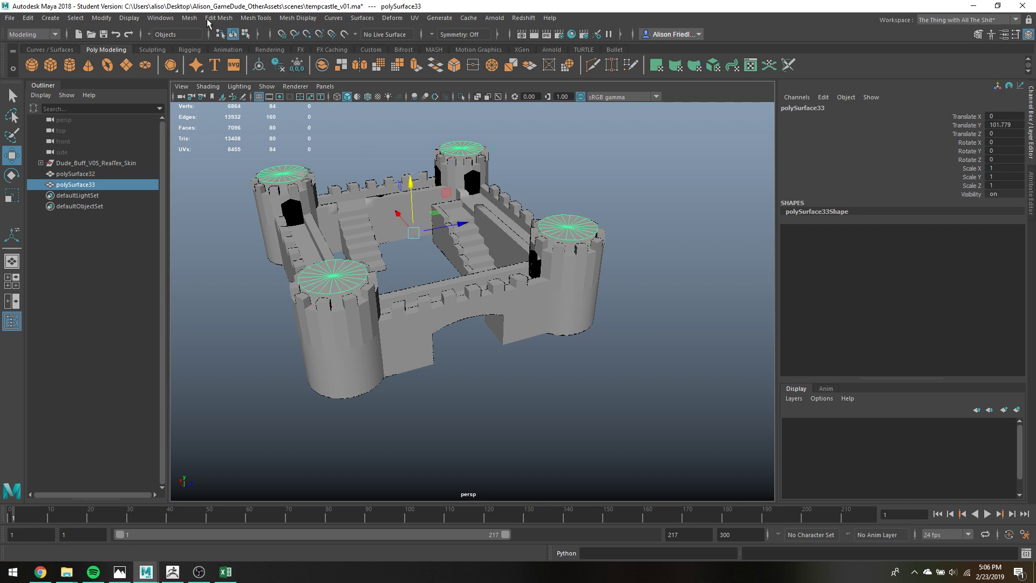
pyautogui.click(115, 17)
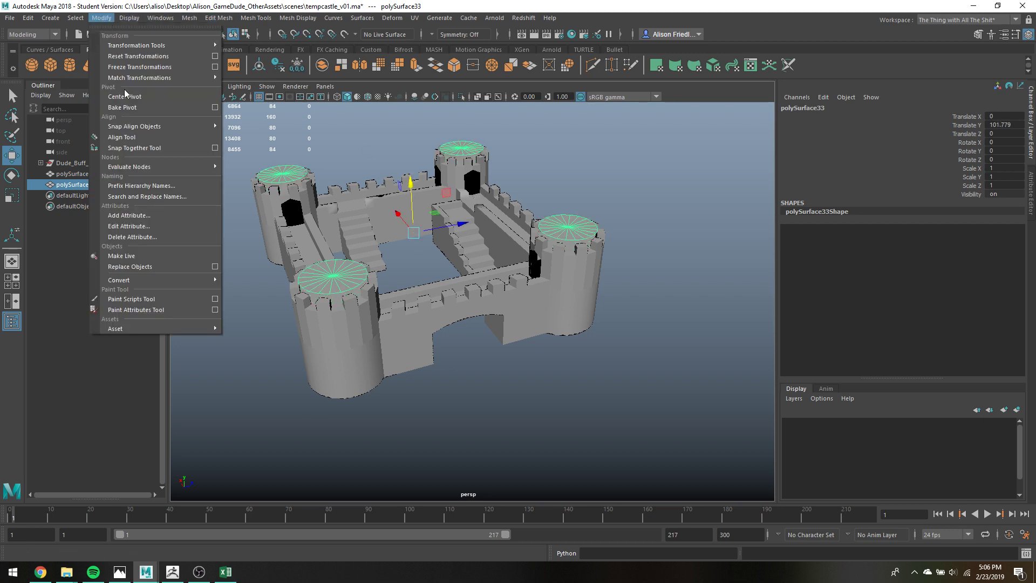
pyautogui.click(127, 104)
pyautogui.moveTo(406, 166); pyautogui.dragTo(479, 193)
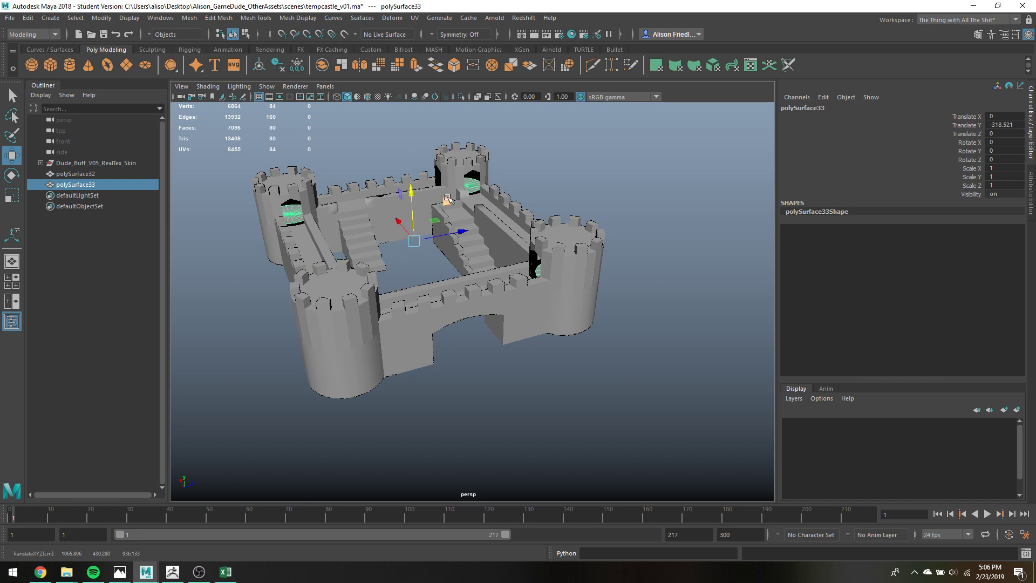
# Check the lowered discs against the tower doorway and walkway, then save the scene.
pyautogui.scroll(5, 504, 184)
pyautogui.scroll(-3, 475, 334)
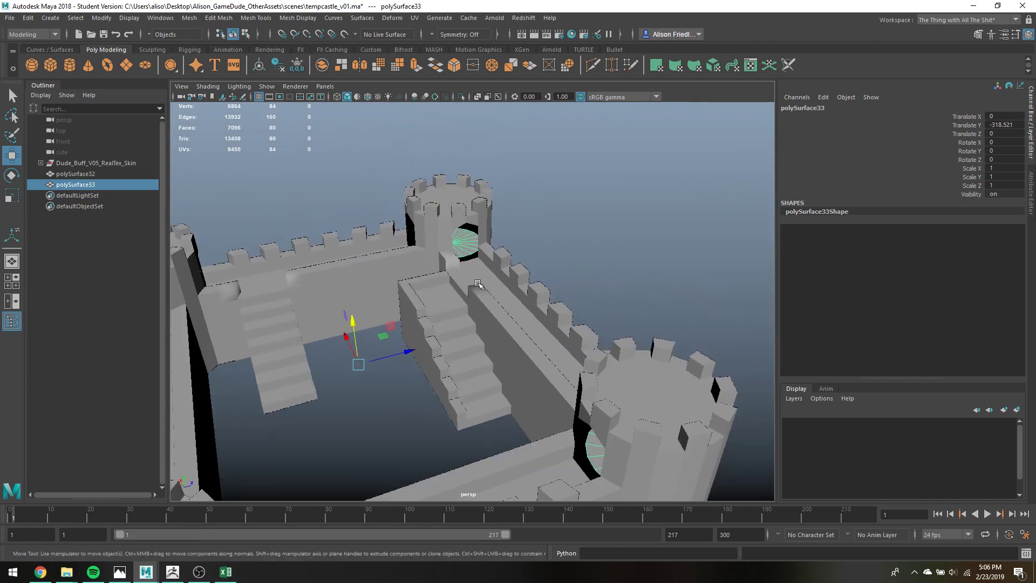
pyautogui.click(480, 285)
pyautogui.scroll(5, 572, 383)
pyautogui.keyDown('alt'); pyautogui.moveTo(572, 382); pyautogui.dragTo(421, 250); pyautogui.keyUp('alt')
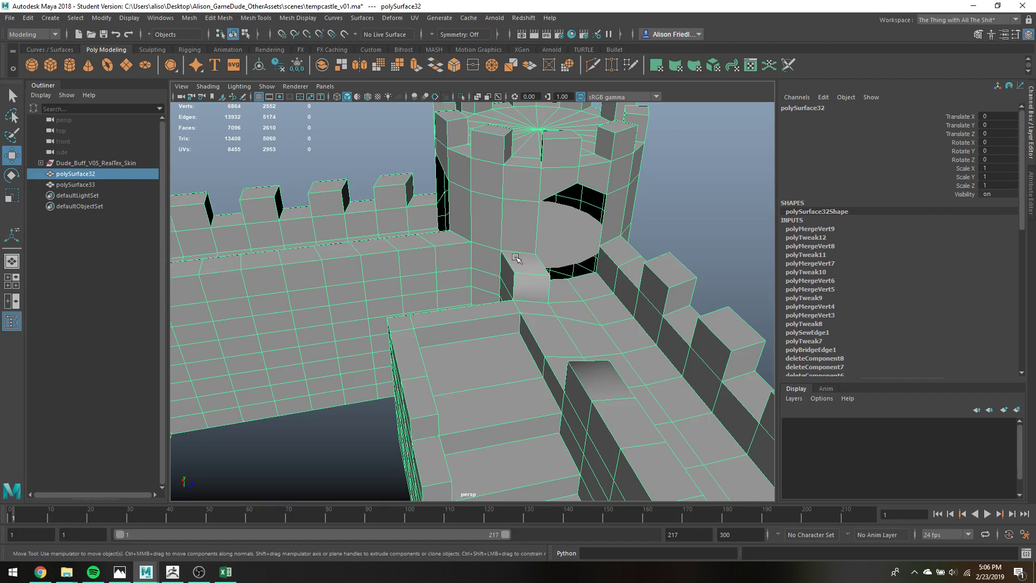
pyautogui.click(576, 235)
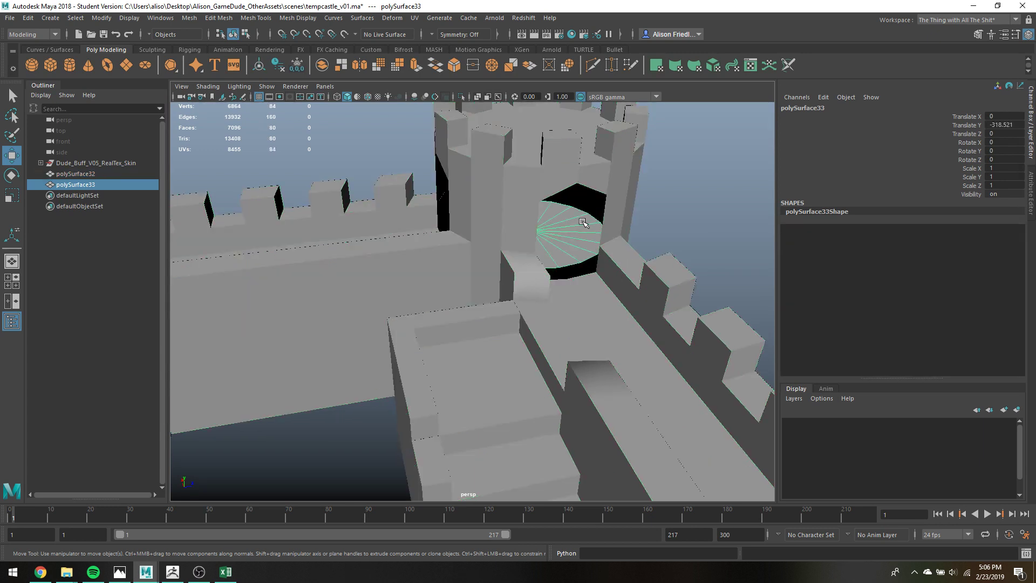
pyautogui.hotkey('ctrl', 's')
pyautogui.press('Return')
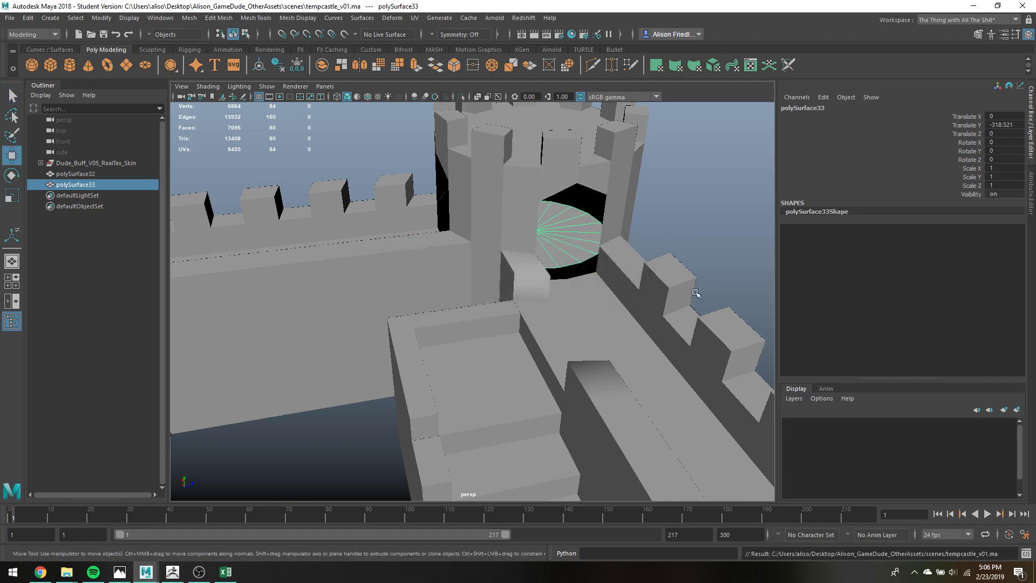
# Extrude the lowered tower discs and raise the extruded faces to just beneath the tower roofs.
pyautogui.click(420, 65)
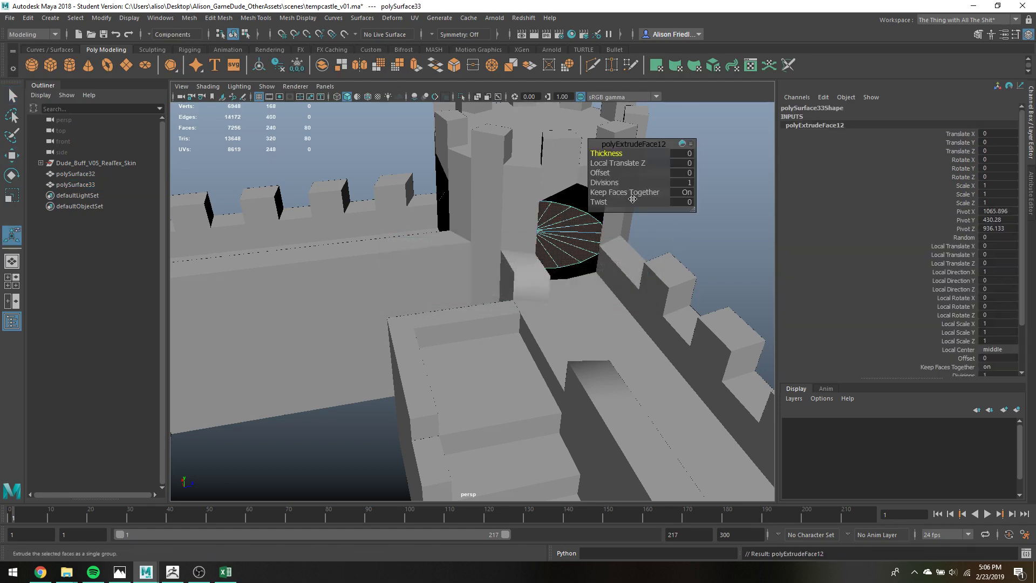
pyautogui.scroll(-5, 441, 287)
pyautogui.press('w')
pyautogui.keyDown('alt'); pyautogui.moveTo(436, 309); pyautogui.dragTo(405, 298); pyautogui.keyUp('alt')
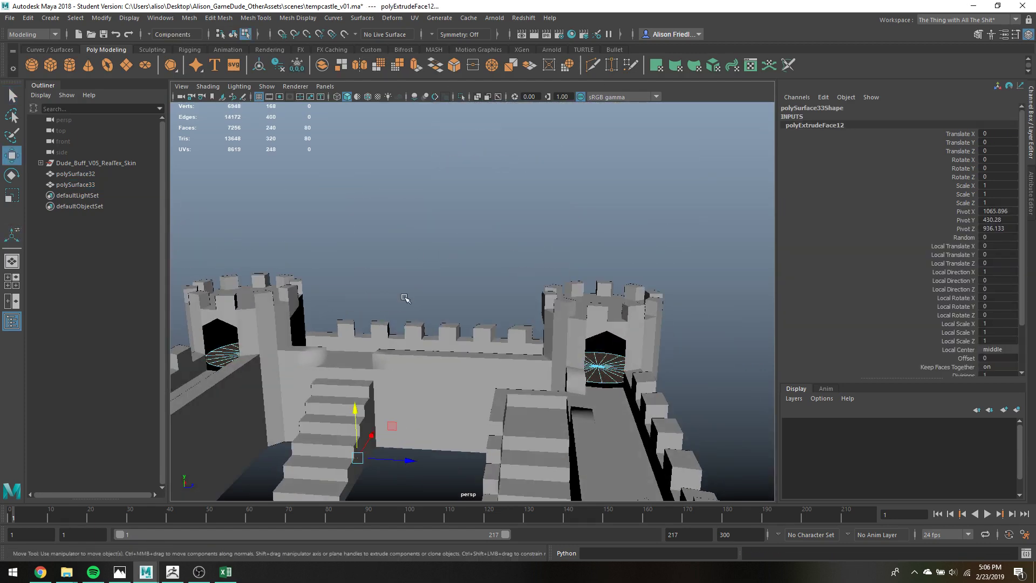
pyautogui.moveTo(355, 417)
pyautogui.mouseDown()
pyautogui.moveTo(339, 344)
pyautogui.moveTo(400, 305)
pyautogui.moveTo(402, 358)
pyautogui.moveTo(352, 308)
pyautogui.mouseUp()
pyautogui.press('4')
pyautogui.press('q')
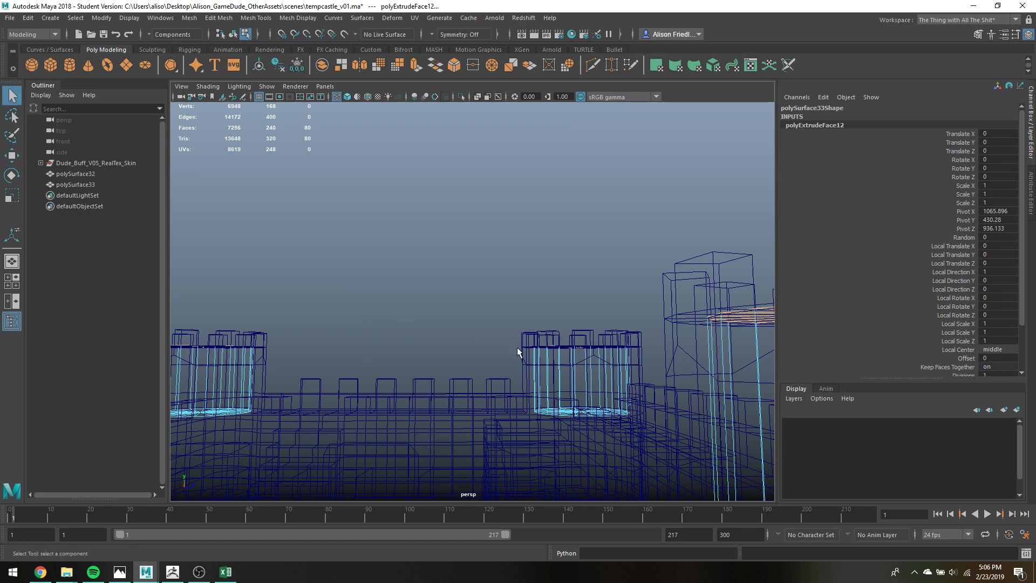
# Try to raise the castle's top tower vertices slightly in the front view.
pyautogui.click(523, 336)
pyautogui.moveTo(527, 333); pyautogui.dragTo(482, 252, button='right')
pyautogui.scroll(-5, 462, 259)
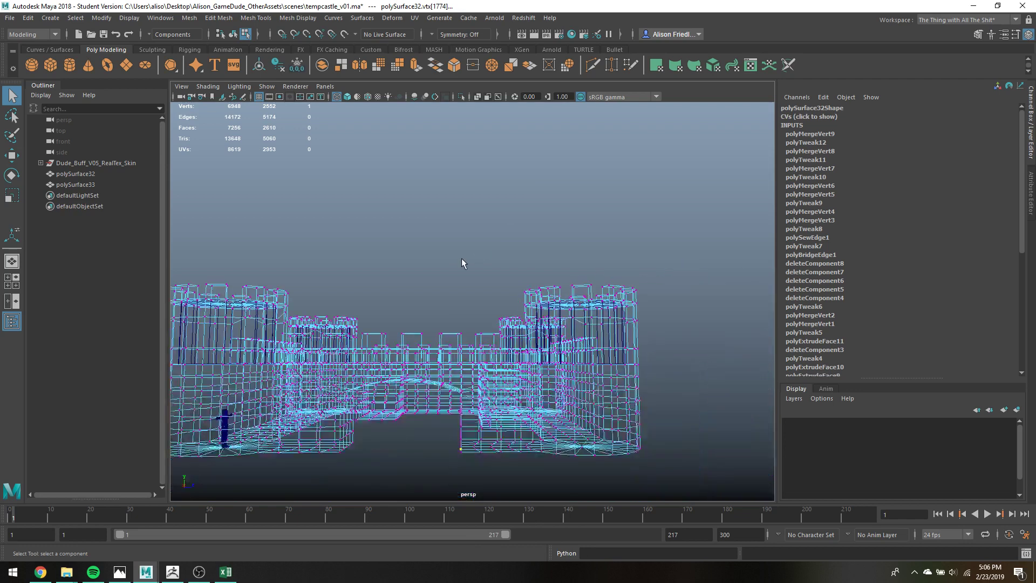
pyautogui.press('space')
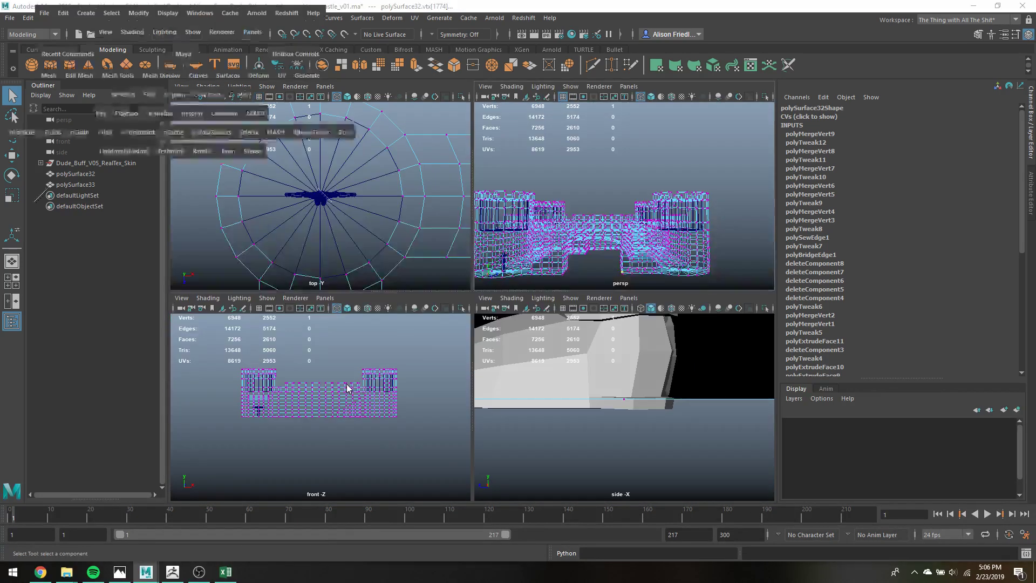
pyautogui.press('space')
pyautogui.scroll(3, 274, 207)
pyautogui.moveTo(220, 170); pyautogui.dragTo(747, 212)
pyautogui.press('w')
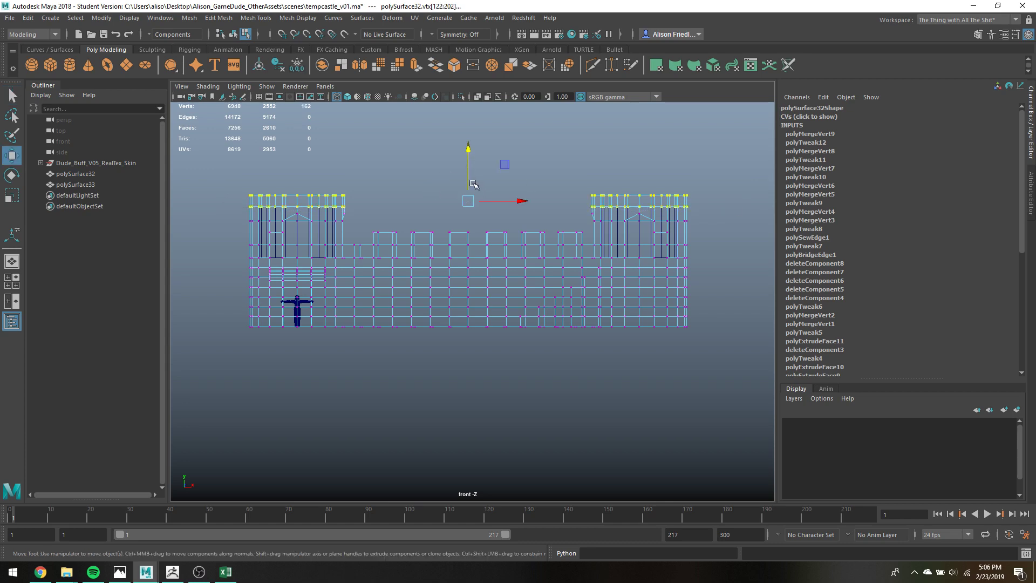
pyautogui.moveTo(473, 184); pyautogui.dragTo(469, 173)
# Check the raised tower tops in shaded perspective and undo the last vertex move.
pyautogui.press('space')
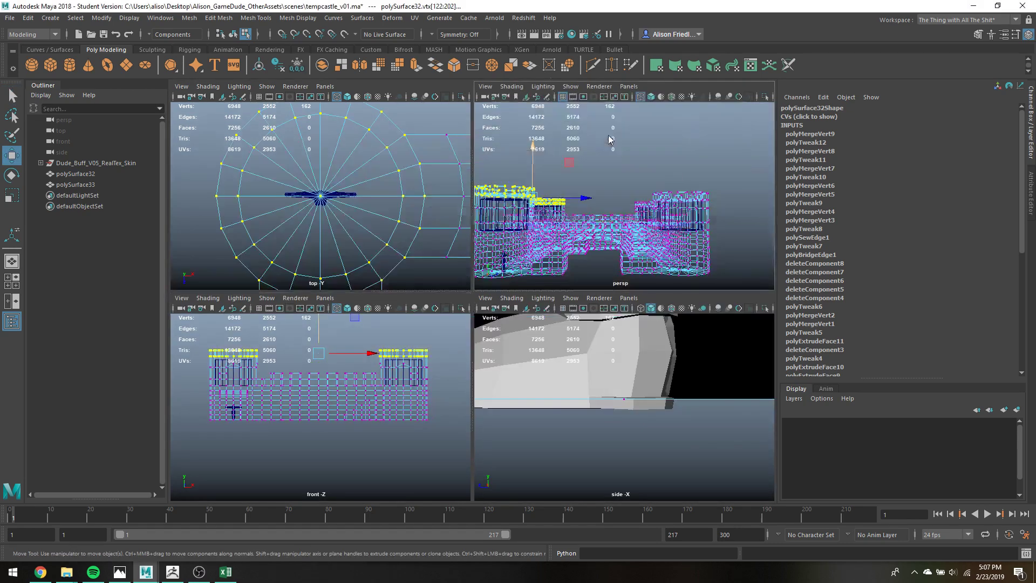
pyautogui.press('space')
pyautogui.press('5')
pyautogui.keyDown('alt'); pyautogui.moveTo(568, 286); pyautogui.dragTo(541, 304); pyautogui.keyUp('alt')
pyautogui.hotkey('ctrl', 'z')
# Add the top vertices of the opposite tower to the castle's vertex selection in the side view.
pyautogui.press('space')
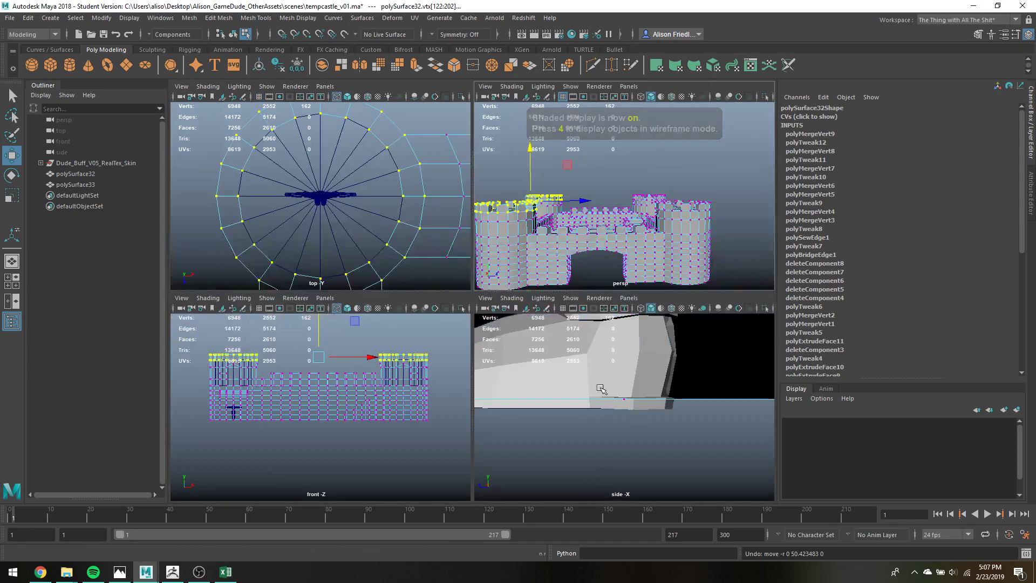
pyautogui.press('space')
pyautogui.press('space')
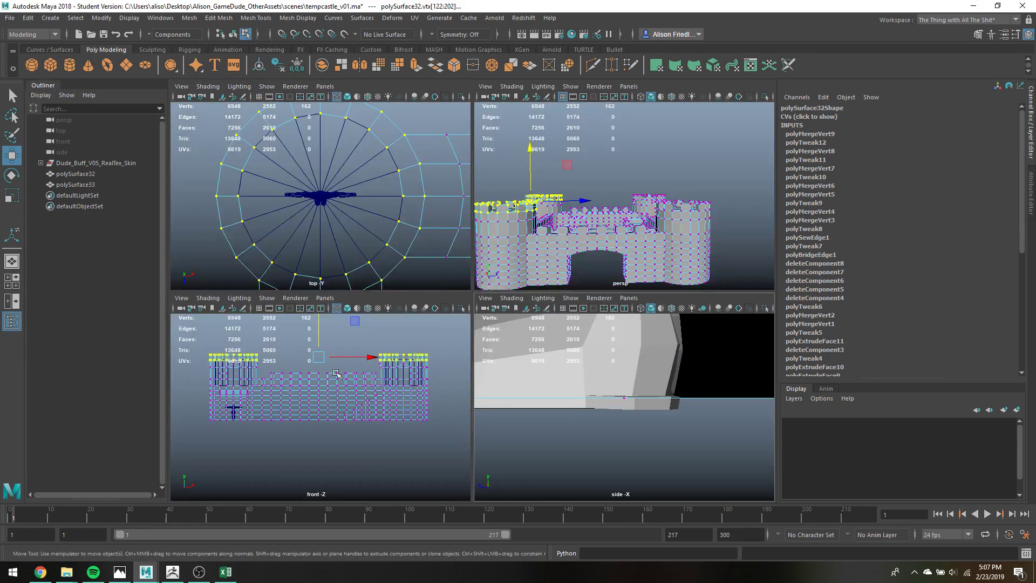
pyautogui.scroll(-2, 615, 364)
pyautogui.press('space')
pyautogui.scroll(-5, 567, 300)
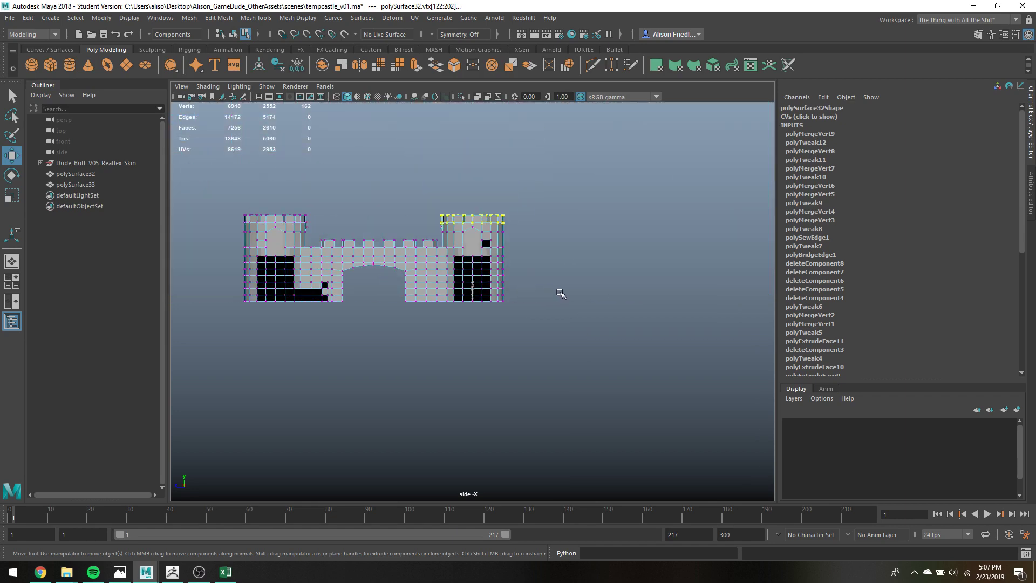
pyautogui.press('4')
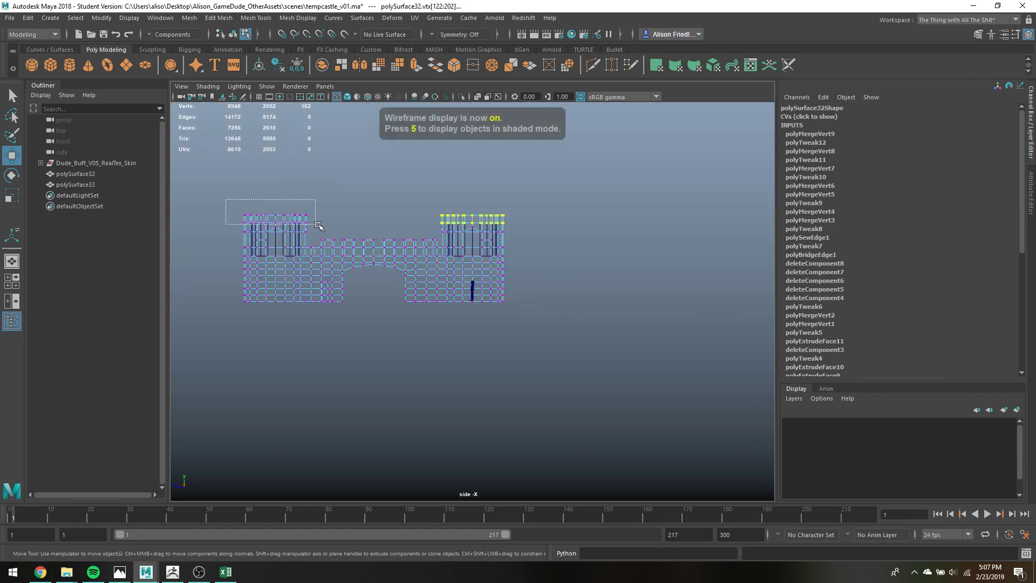
pyautogui.keyDown('shift'); pyautogui.moveTo(319, 226); pyautogui.dragTo(321, 229); pyautogui.keyUp('shift')
pyautogui.press('space')
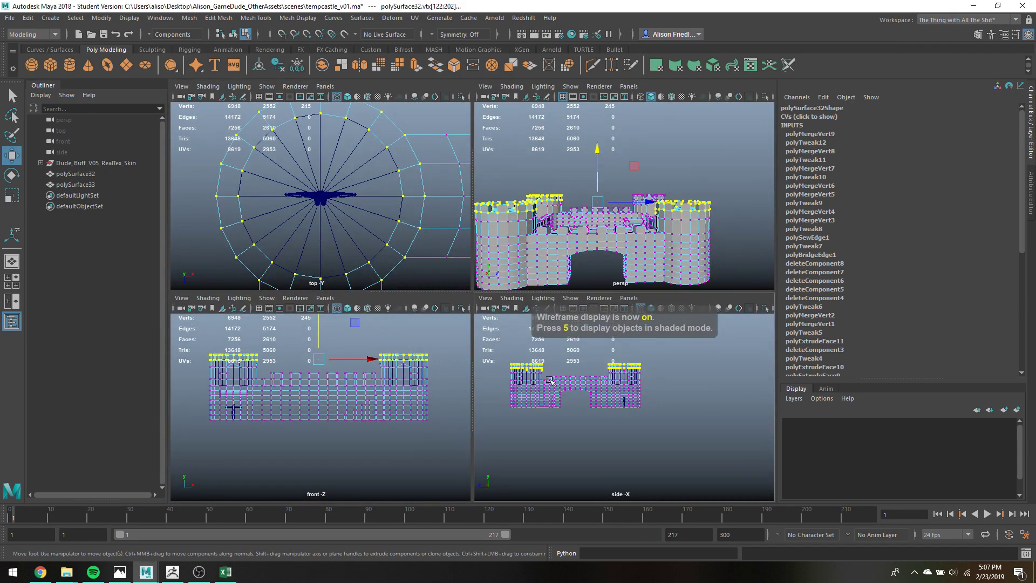
pyautogui.press('space')
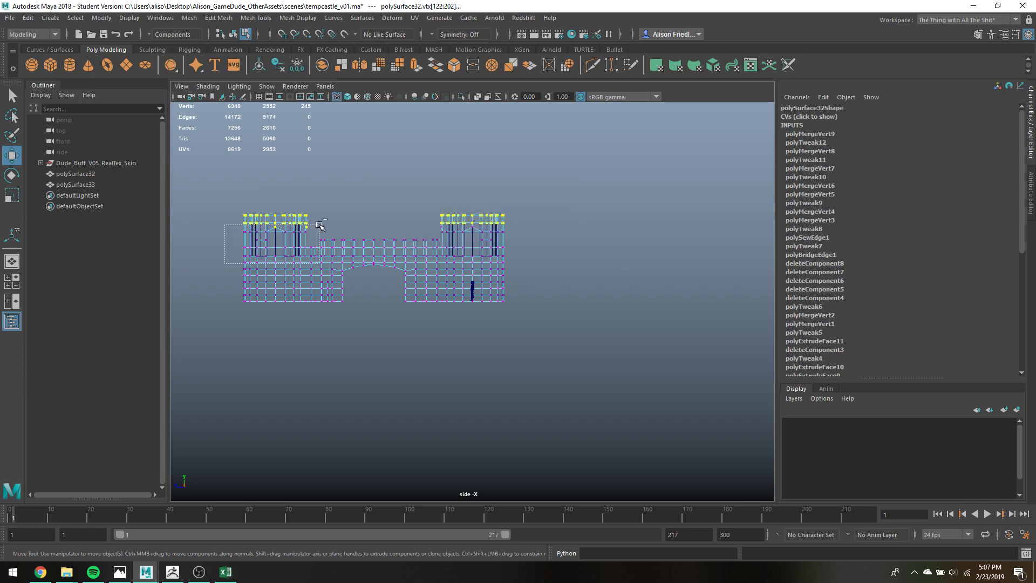
pyautogui.press('space')
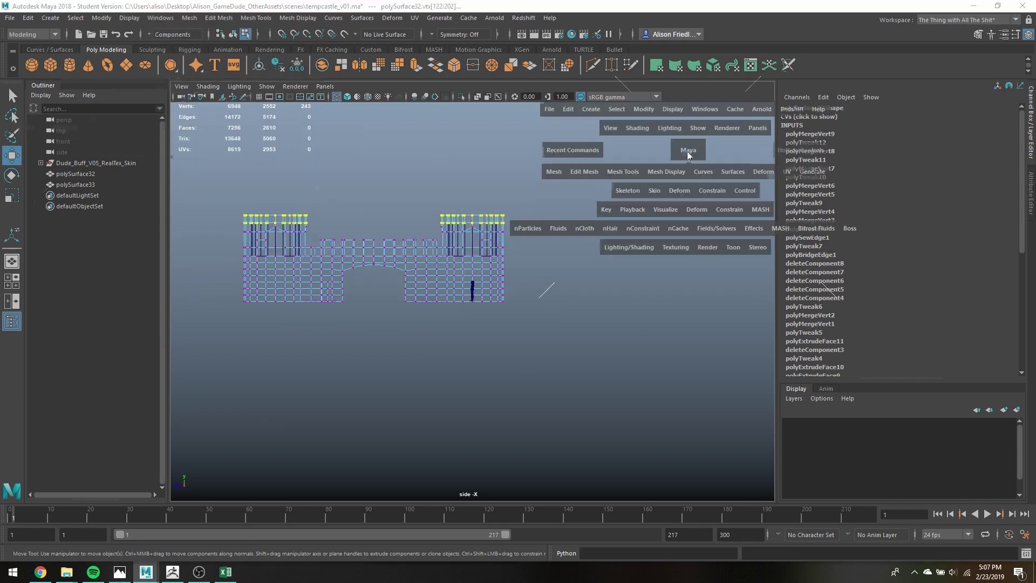
# Abandon the castle's vertex selection in the perspective view and return to object selection.
pyautogui.keyDown('alt'); pyautogui.moveTo(664, 194); pyautogui.dragTo(676, 201, button='middle'); pyautogui.keyUp('alt')
pyautogui.keyDown('alt'); pyautogui.moveTo(677, 202); pyautogui.dragTo(551, 197); pyautogui.keyUp('alt')
pyautogui.keyDown('alt'); pyautogui.moveTo(675, 192); pyautogui.dragTo(562, 137, button='middle'); pyautogui.keyUp('alt')
pyautogui.press('4')
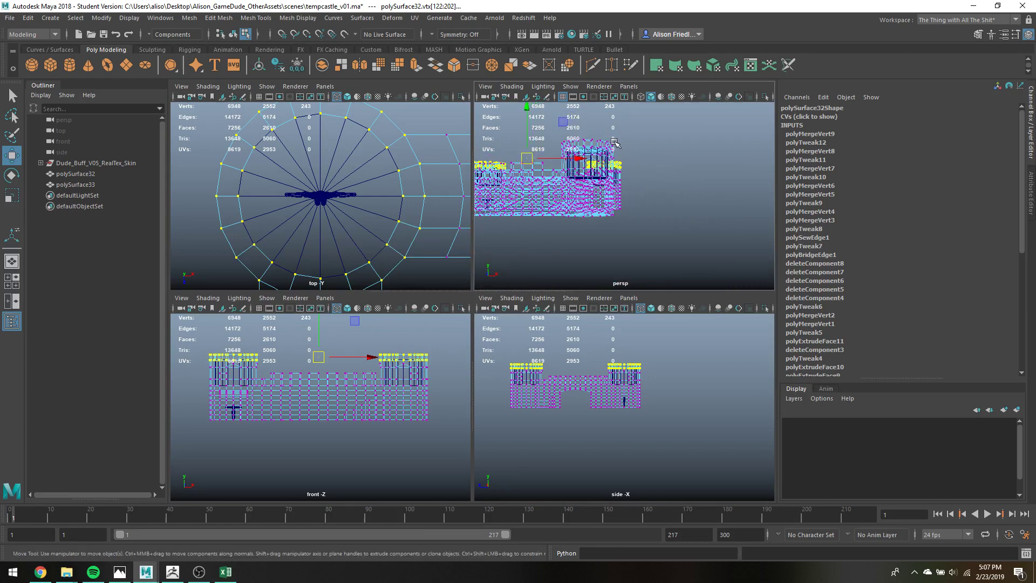
pyautogui.scroll(5, 630, 149)
pyautogui.keyDown('alt'); pyautogui.moveTo(636, 175); pyautogui.dragTo(722, 238, button='middle'); pyautogui.keyUp('alt')
pyautogui.scroll(-6, 625, 252)
pyautogui.press('q')
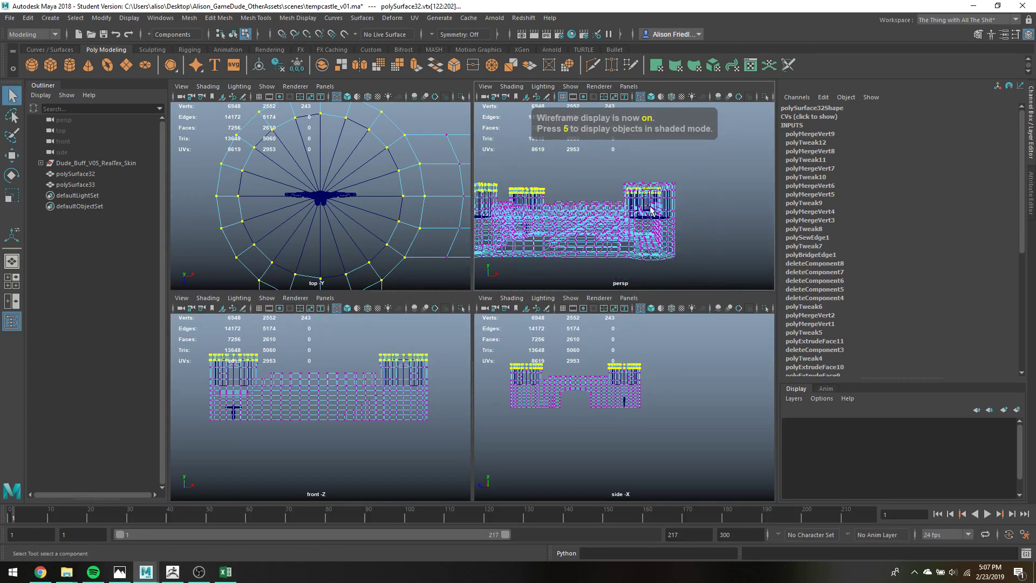
pyautogui.click(654, 209)
pyautogui.moveTo(657, 196); pyautogui.dragTo(706, 179, button='right')
# Isolate the extruded inner tower mesh and prepare it for vertex editing in a side-on wireframe view.
pyautogui.press('space')
pyautogui.keyDown('alt'); pyautogui.moveTo(613, 217); pyautogui.dragTo(580, 315); pyautogui.keyUp('alt')
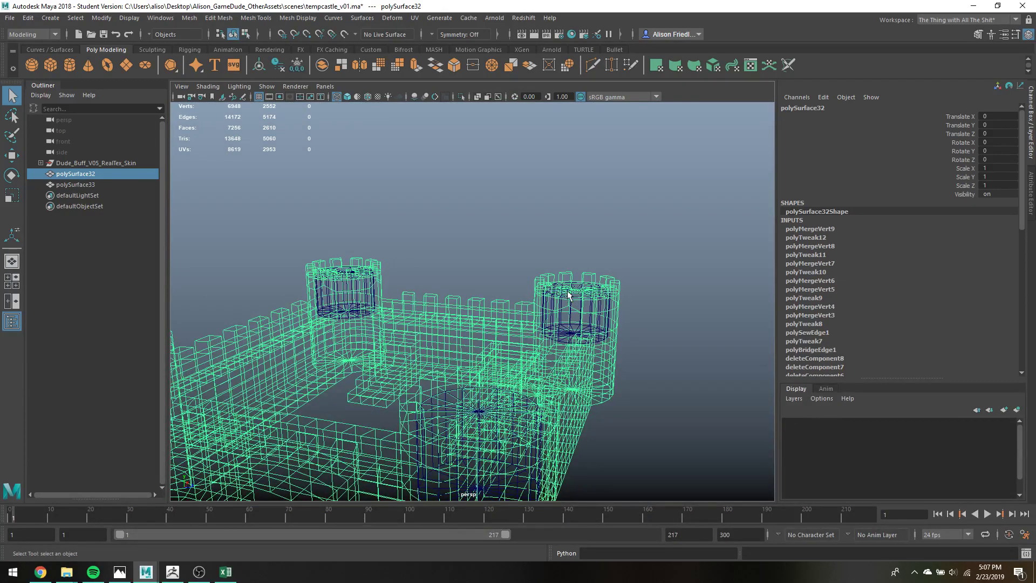
pyautogui.click(580, 301)
pyautogui.hotkey('ctrl', '1')
pyautogui.moveTo(571, 261); pyautogui.dragTo(532, 258, button='right')
pyautogui.scroll(-5, 480, 305)
pyautogui.keyDown('alt'); pyautogui.moveTo(478, 307); pyautogui.dragTo(510, 273); pyautogui.keyUp('alt')
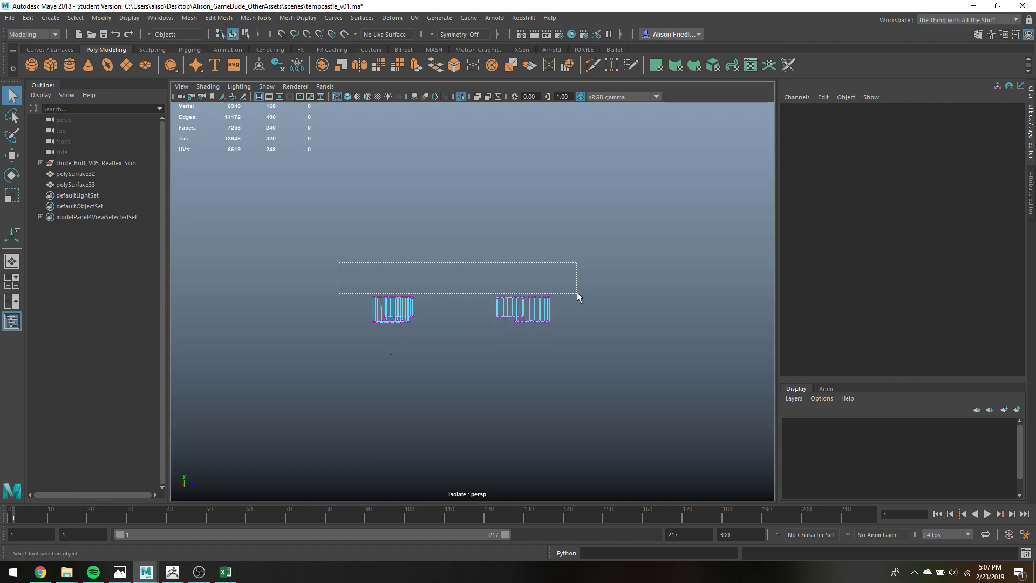
# Adjust the height of the inner cylinders' top vertices to just beneath the tower roofs, then deselect the mesh.
pyautogui.moveTo(577, 294); pyautogui.dragTo(585, 300)
pyautogui.press('w')
pyautogui.hotkey('ctrl', '1')
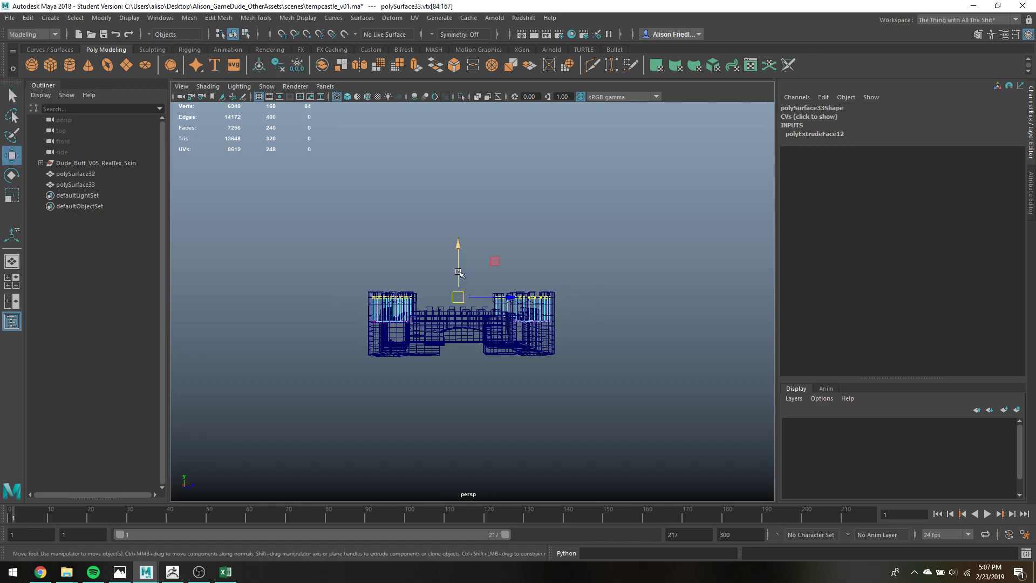
pyautogui.moveTo(458, 273); pyautogui.dragTo(460, 276)
pyautogui.scroll(8, 389, 300)
pyautogui.keyDown('alt'); pyautogui.moveTo(342, 312); pyautogui.dragTo(592, 282, button='middle'); pyautogui.keyUp('alt')
pyautogui.scroll(-3, 592, 282)
pyautogui.moveTo(677, 268); pyautogui.dragTo(678, 259)
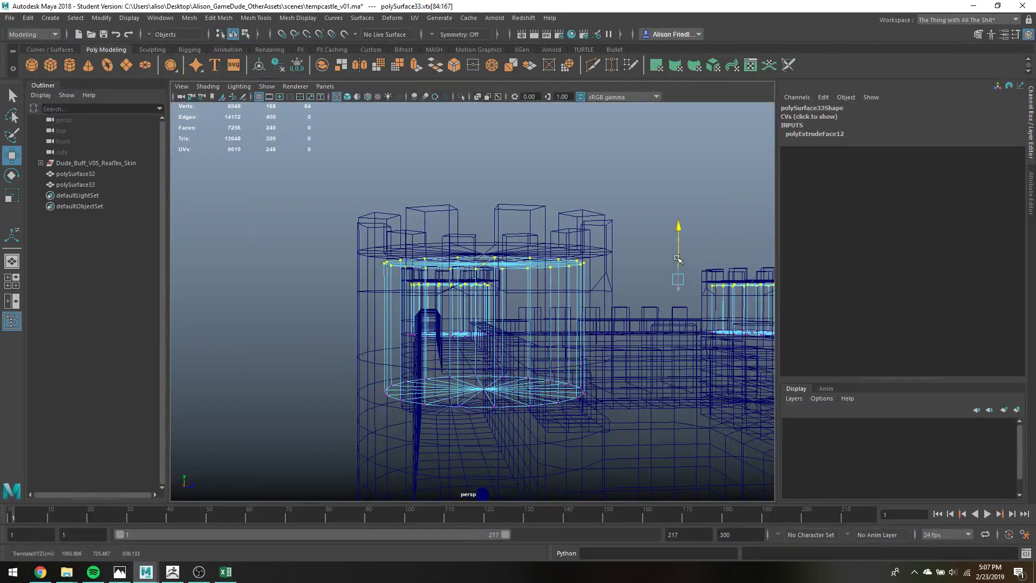
pyautogui.press('q')
pyautogui.moveTo(538, 259); pyautogui.dragTo(575, 234, button='right')
pyautogui.click(648, 224)
pyautogui.scroll(-3, 648, 224)
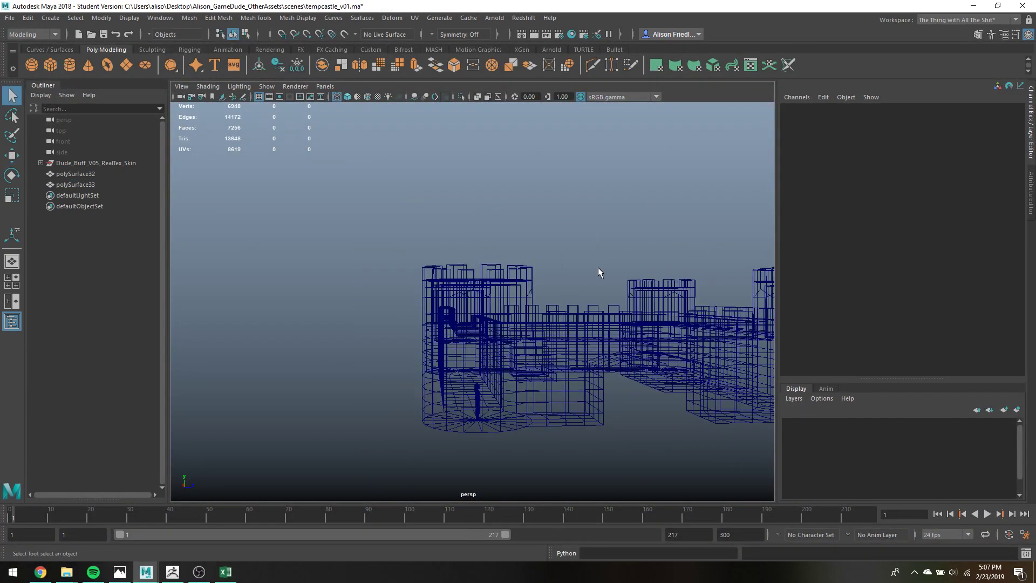
# Select the inner tower cylinders mesh, check it in isolation, and restore the shaded view of the whole castle.
pyautogui.press('4')
pyautogui.keyDown('alt'); pyautogui.moveTo(574, 315); pyautogui.dragTo(474, 317); pyautogui.keyUp('alt')
pyautogui.click(461, 308)
pyautogui.hotkey('ctrl', '1')
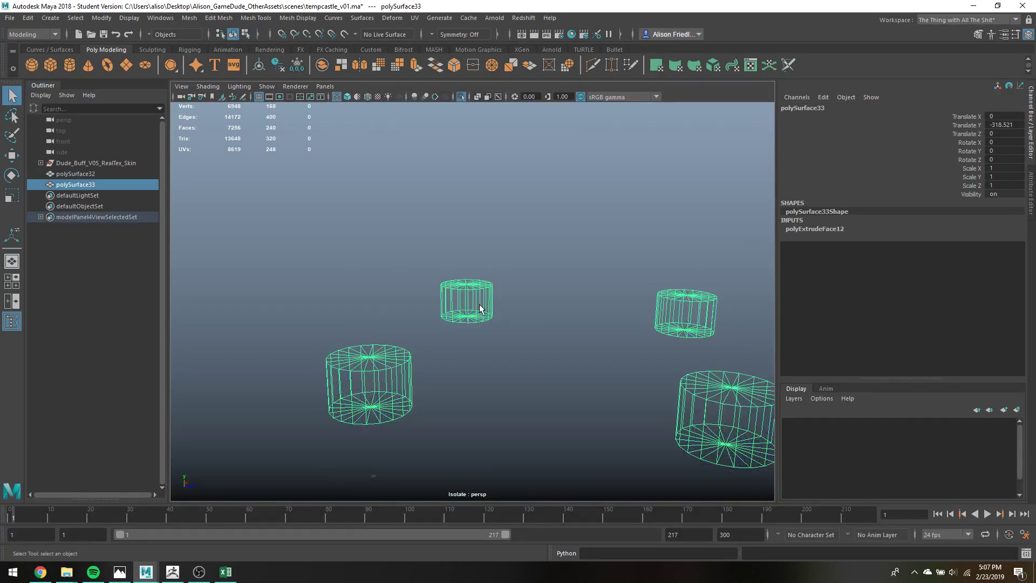
pyautogui.press('5')
pyautogui.hotkey('ctrl', '1')
pyautogui.scroll(5, 472, 302)
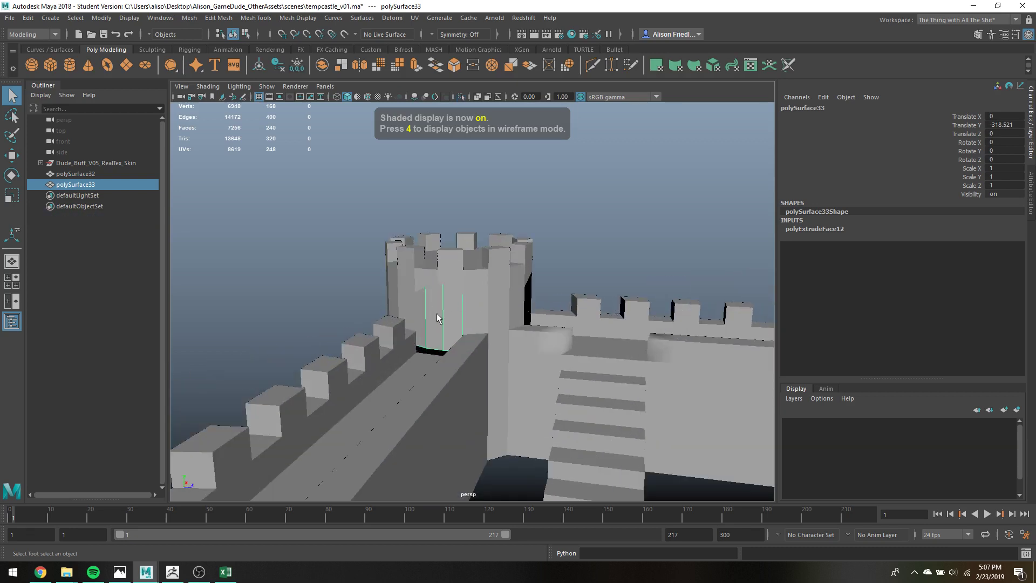
pyautogui.moveTo(438, 317)
pyautogui.keyDown('alt'); pyautogui.mouseDown()
pyautogui.moveTo(464, 336)
pyautogui.moveTo(514, 306)
pyautogui.mouseUp(); pyautogui.keyUp('alt')
pyautogui.scroll(4, 500, 317)
# Cut a horizontal line through the inner cylinders at the tower doorways' arch base with Multi-Cut in the front view.
pyautogui.moveTo(533, 260)
pyautogui.mouseDown(button='right')
pyautogui.moveTo(533, 300)
pyautogui.moveTo(540, 249)
pyautogui.moveTo(537, 282)
pyautogui.moveTo(536, 266)
pyautogui.mouseUp(button='right')
pyautogui.press('space')
pyautogui.press('space')
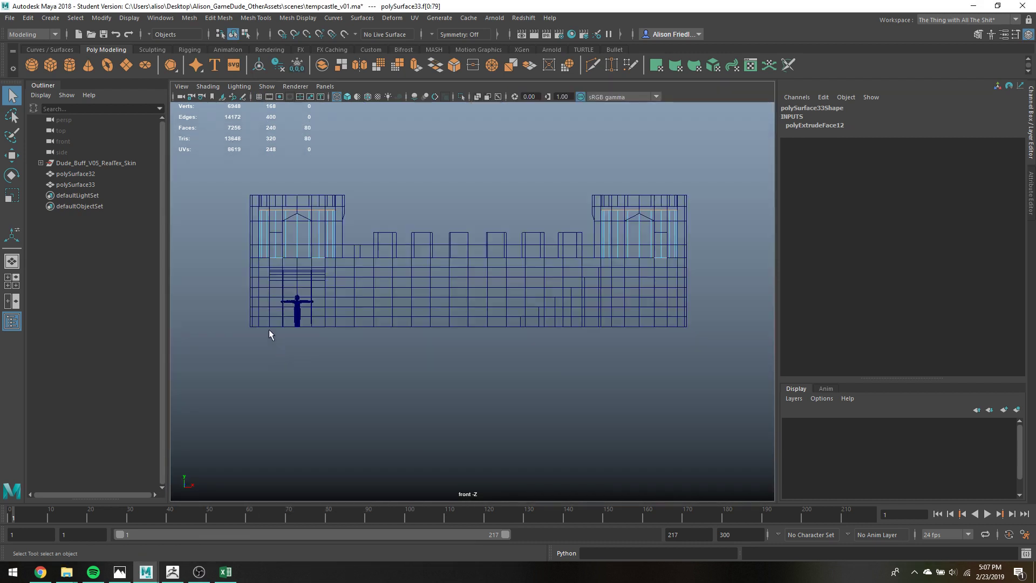
pyautogui.scroll(5, 276, 326)
pyautogui.keyDown('alt'); pyautogui.moveTo(289, 308); pyautogui.dragTo(631, 445, button='middle'); pyautogui.keyUp('alt')
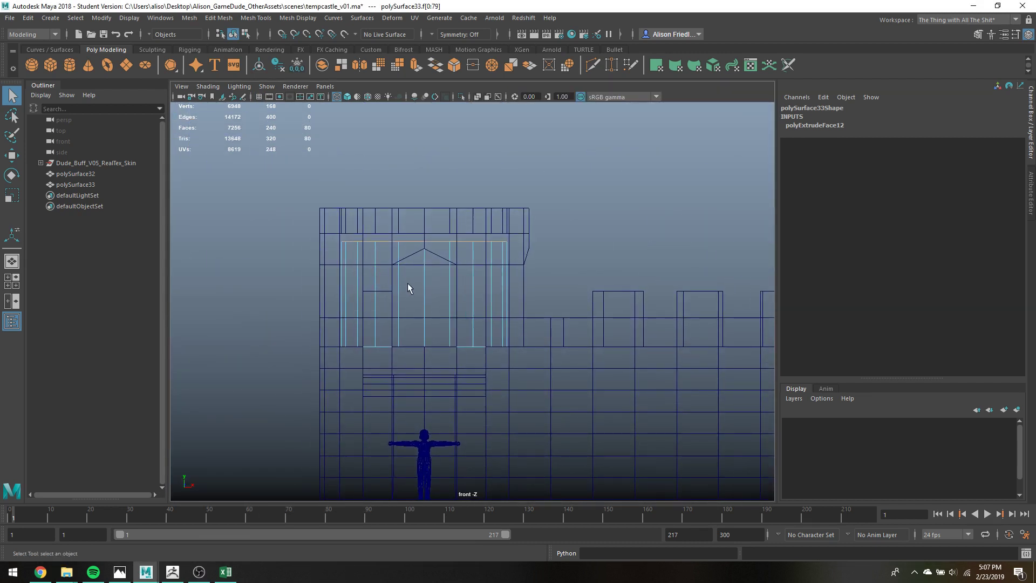
pyautogui.moveTo(485, 241); pyautogui.dragTo(526, 225, button='right')
pyautogui.hotkey('ctrl', 'shift', 'x')
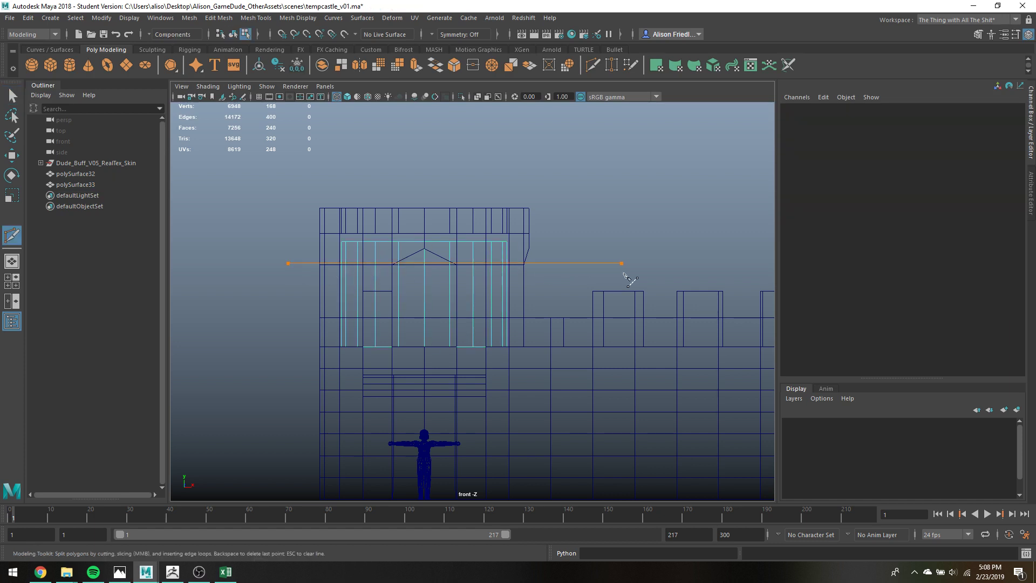
pyautogui.keyDown('shift'); pyautogui.moveTo(697, 280); pyautogui.dragTo(987, 306); pyautogui.keyUp('shift')
pyautogui.scroll(-6, 569, 316)
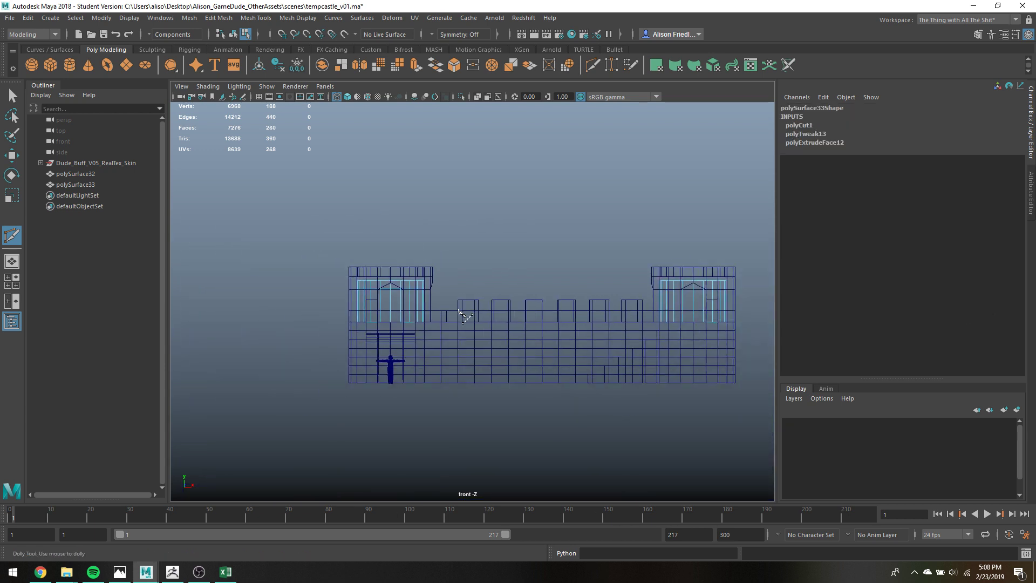
pyautogui.hotkey('ctrl', 'z')
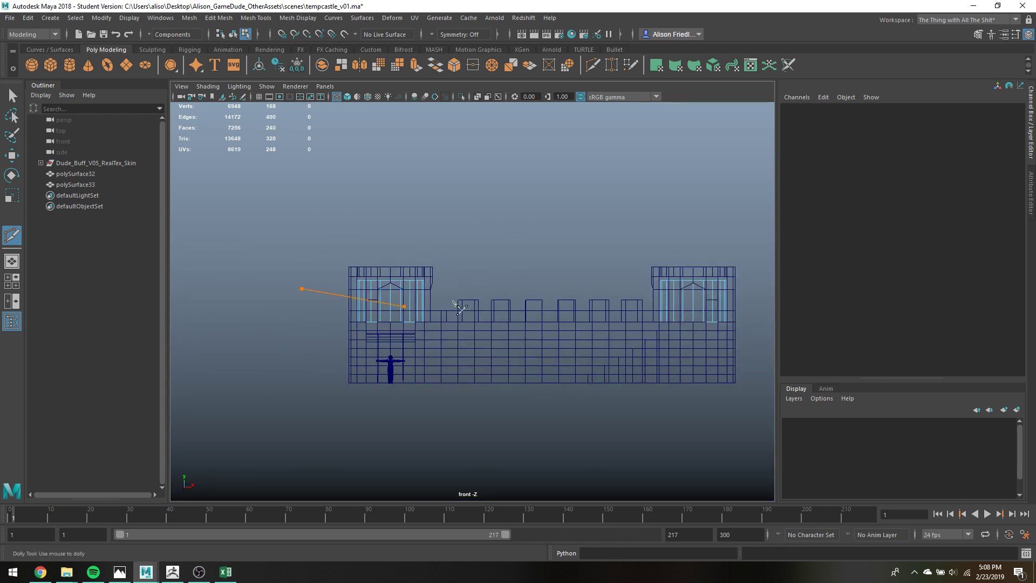
pyautogui.moveTo(454, 301); pyautogui.dragTo(769, 305)
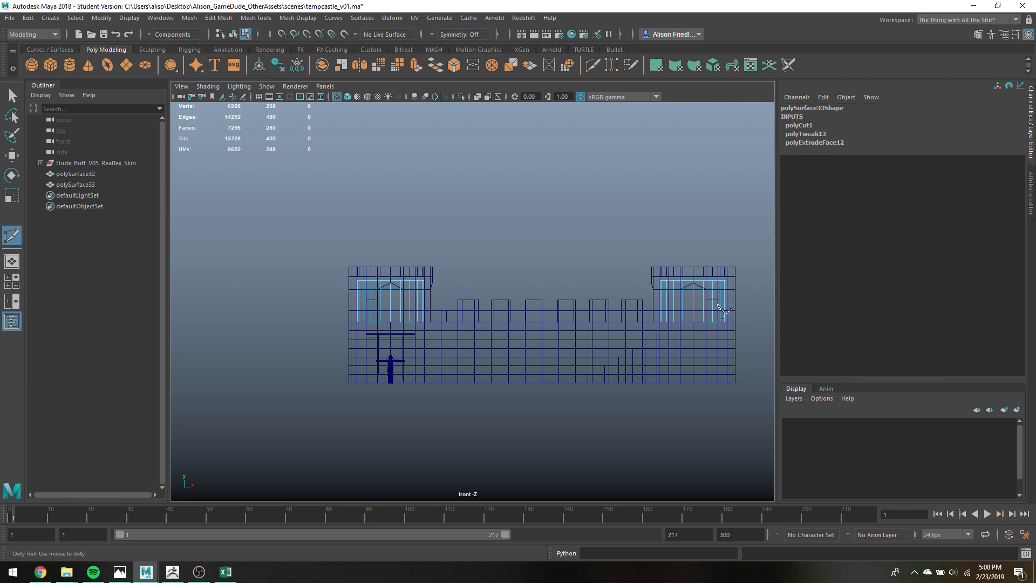
pyautogui.press('q')
# Delete the inner cylinder wall faces below the cut that block the tower doorways in the perspective view.
pyautogui.press('space')
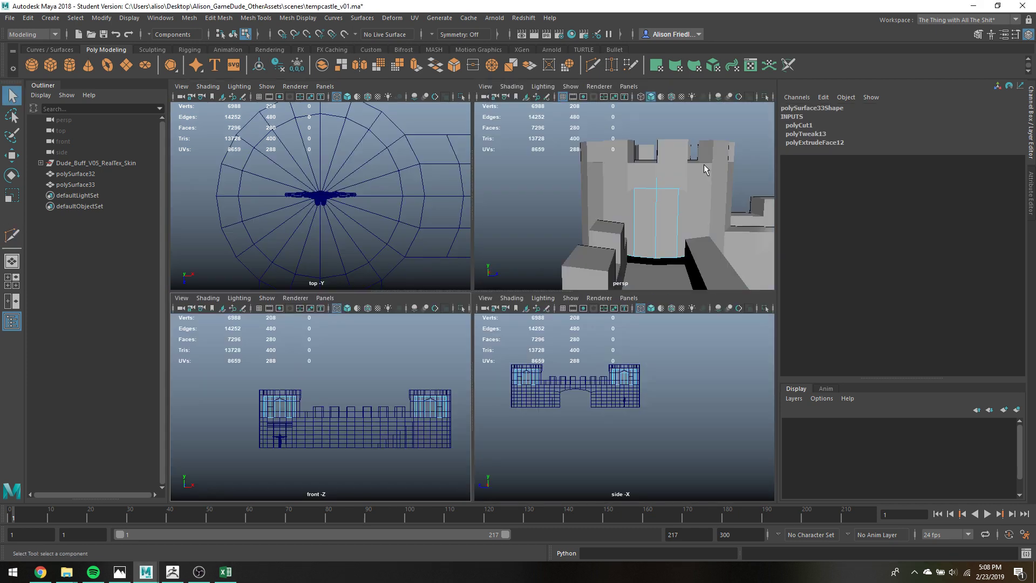
pyautogui.press('space')
pyautogui.moveTo(534, 267); pyautogui.dragTo(522, 320, button='right')
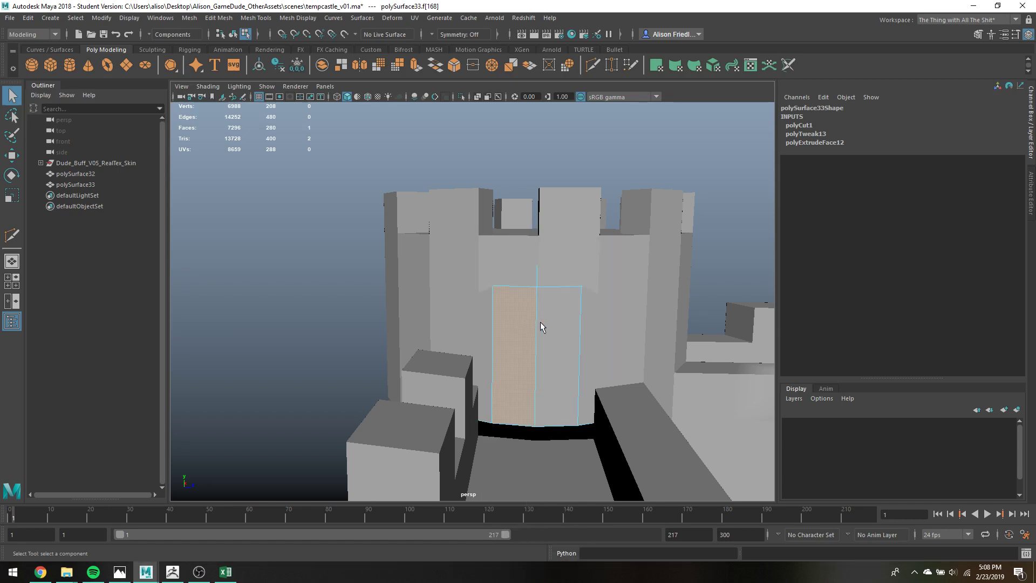
pyautogui.keyDown('alt'); pyautogui.moveTo(552, 329); pyautogui.dragTo(349, 245); pyautogui.keyUp('alt')
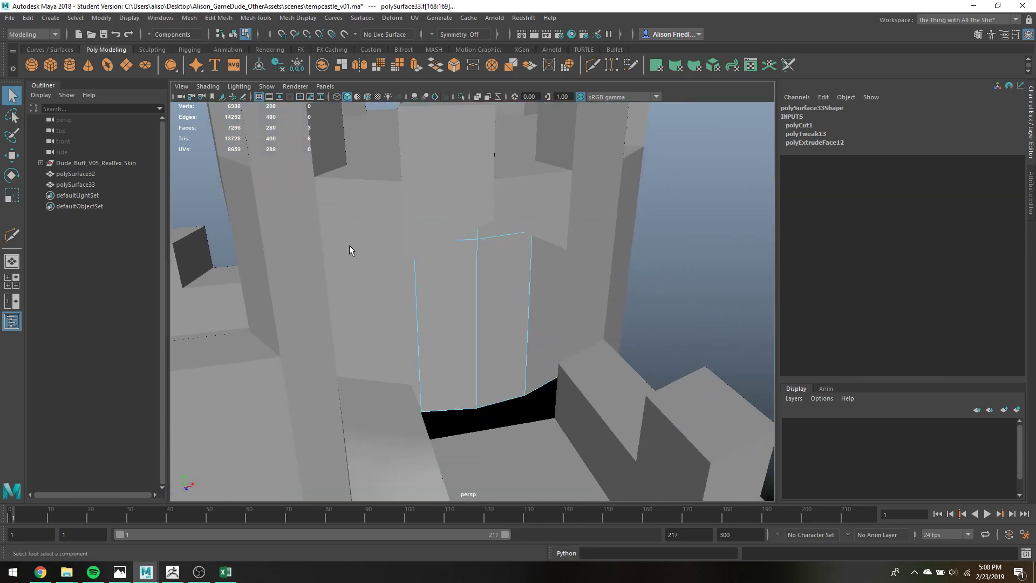
pyautogui.keyDown('shift'); pyautogui.click(506, 305); pyautogui.keyUp('shift')
pyautogui.keyDown('alt'); pyautogui.moveTo(506, 305); pyautogui.dragTo(401, 383); pyautogui.keyUp('alt')
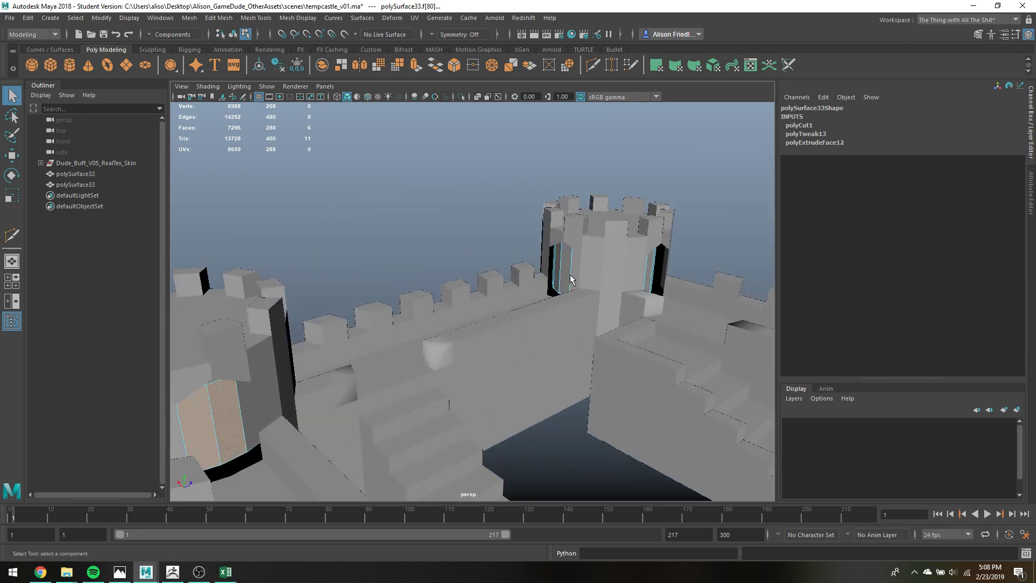
pyautogui.keyDown('alt'); pyautogui.moveTo(571, 279); pyautogui.dragTo(339, 233); pyautogui.keyUp('alt')
pyautogui.keyDown('shift'); pyautogui.click(363, 231); pyautogui.keyUp('shift')
pyautogui.keyDown('alt'); pyautogui.moveTo(561, 208); pyautogui.dragTo(378, 148); pyautogui.keyUp('alt')
pyautogui.keyDown('alt'); pyautogui.moveTo(545, 237); pyautogui.dragTo(449, 249); pyautogui.keyUp('alt')
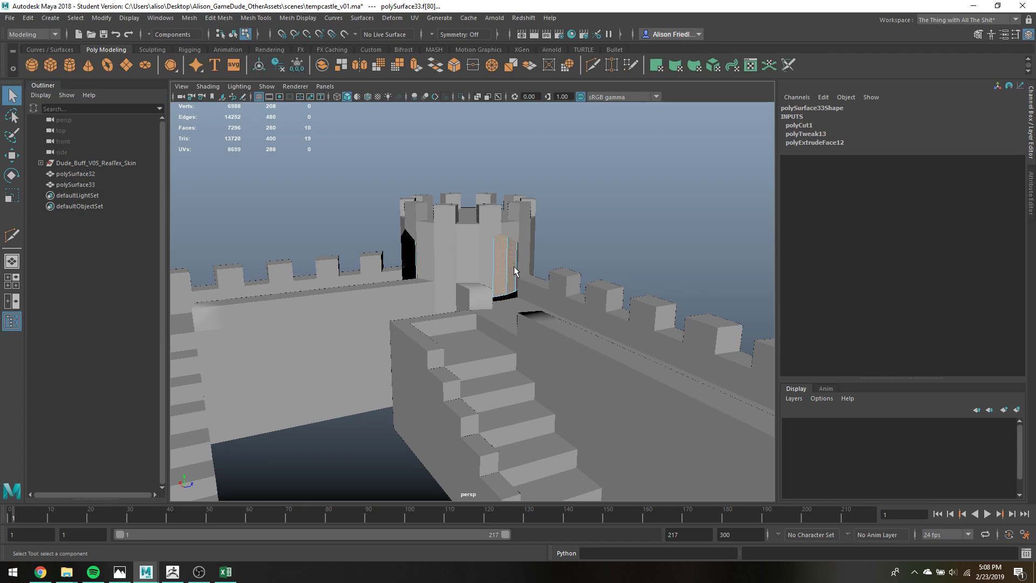
pyautogui.keyDown('alt'); pyautogui.moveTo(514, 271); pyautogui.dragTo(470, 284); pyautogui.keyUp('alt')
pyautogui.keyDown('alt'); pyautogui.moveTo(545, 292); pyautogui.dragTo(349, 240); pyautogui.keyUp('alt')
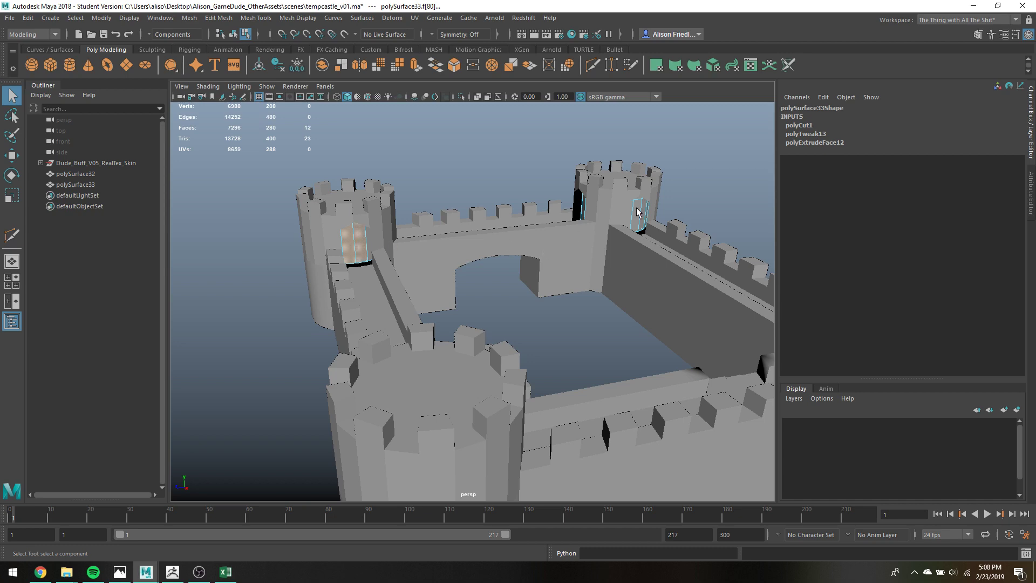
pyautogui.keyDown('alt'); pyautogui.moveTo(637, 212); pyautogui.dragTo(528, 188); pyautogui.keyUp('alt')
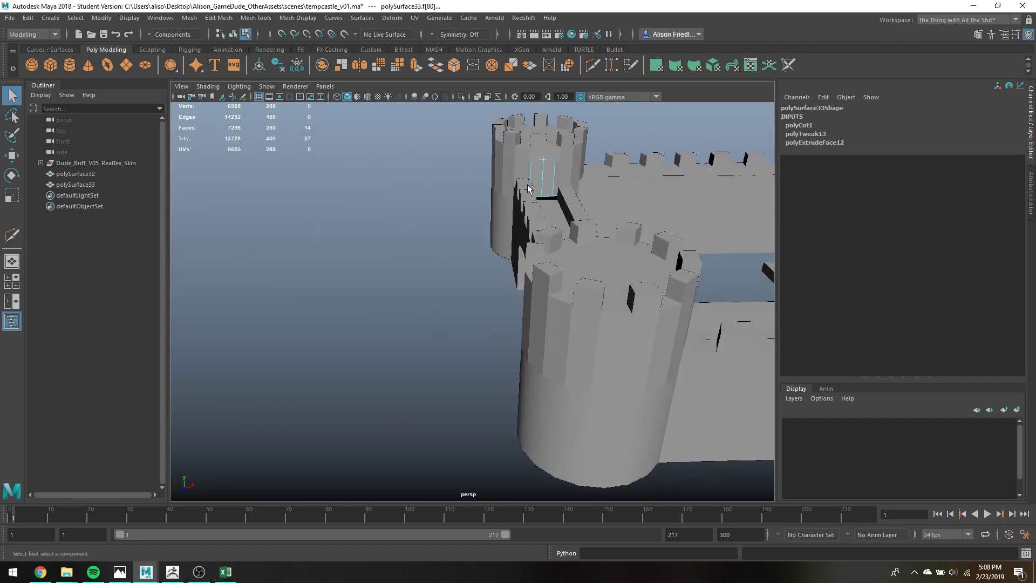
pyautogui.press('Delete')
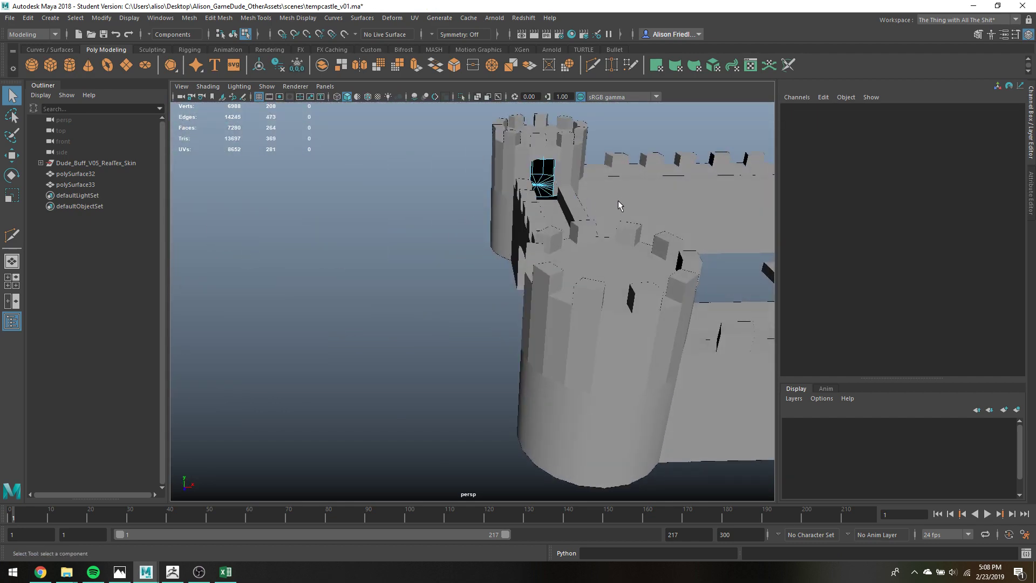
# Delete the leftover inner wall faces blocking the doorway of the tower beside the arched gate wall.
pyautogui.keyDown('alt'); pyautogui.moveTo(620, 205); pyautogui.dragTo(395, 199); pyautogui.keyUp('alt')
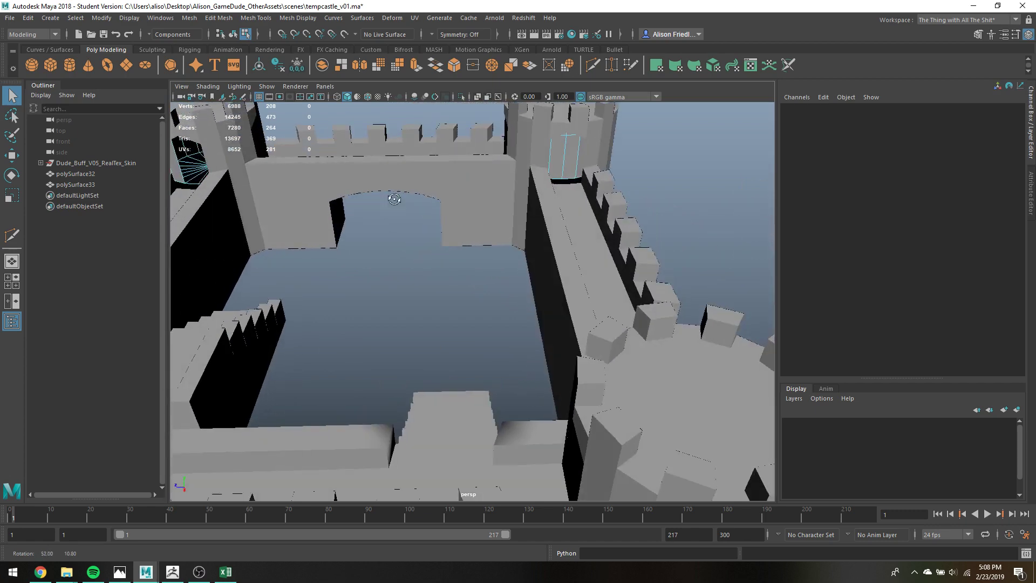
pyautogui.click(568, 163)
pyautogui.press('Delete')
# Reverse the normals of the inner tower rooms mesh and deselect it.
pyautogui.keyDown('alt'); pyautogui.moveTo(568, 163); pyautogui.dragTo(518, 213); pyautogui.keyUp('alt')
pyautogui.moveTo(496, 213); pyautogui.dragTo(471, 228, button='right')
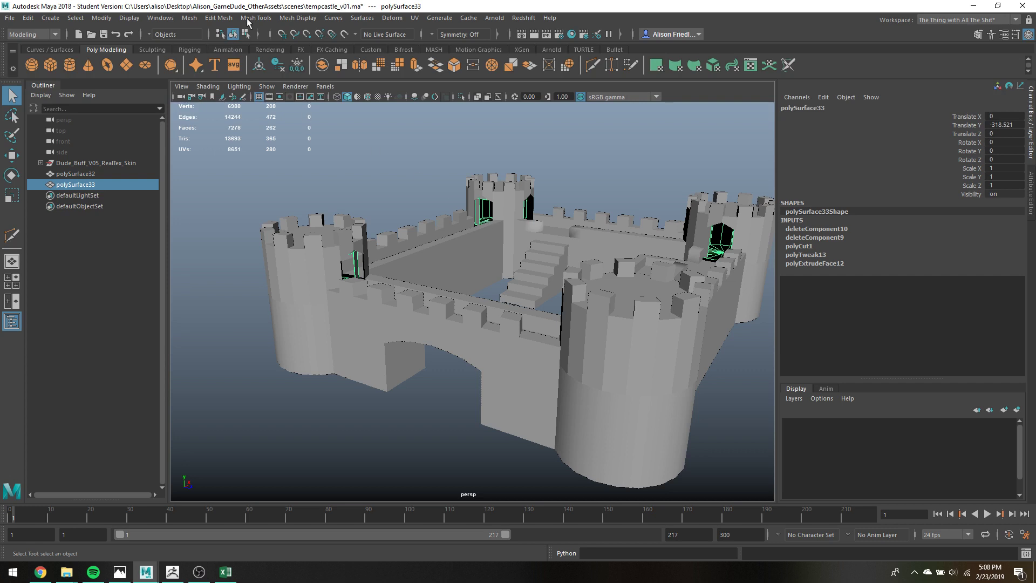
pyautogui.click(256, 18)
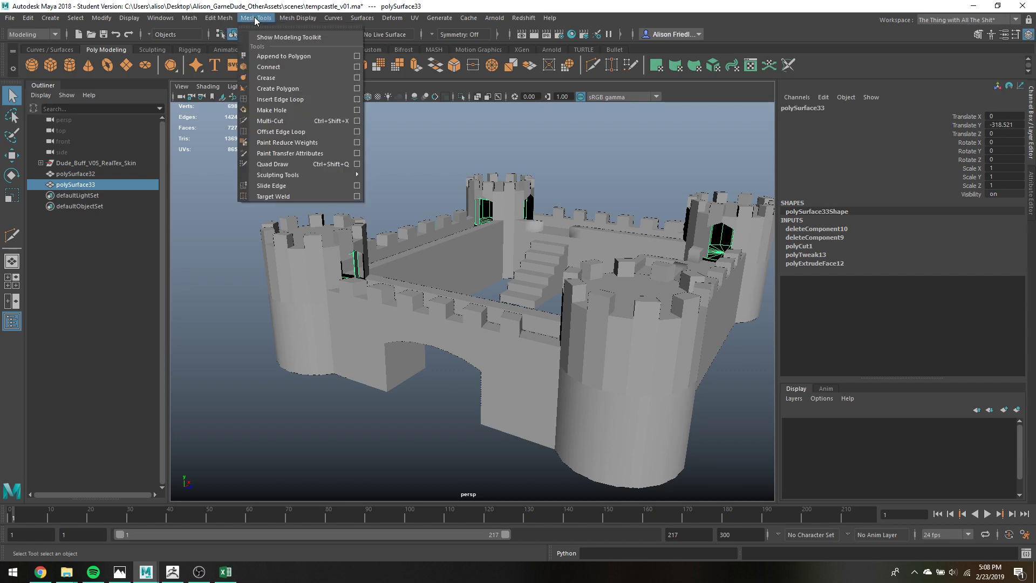
pyautogui.moveTo(306, 20)
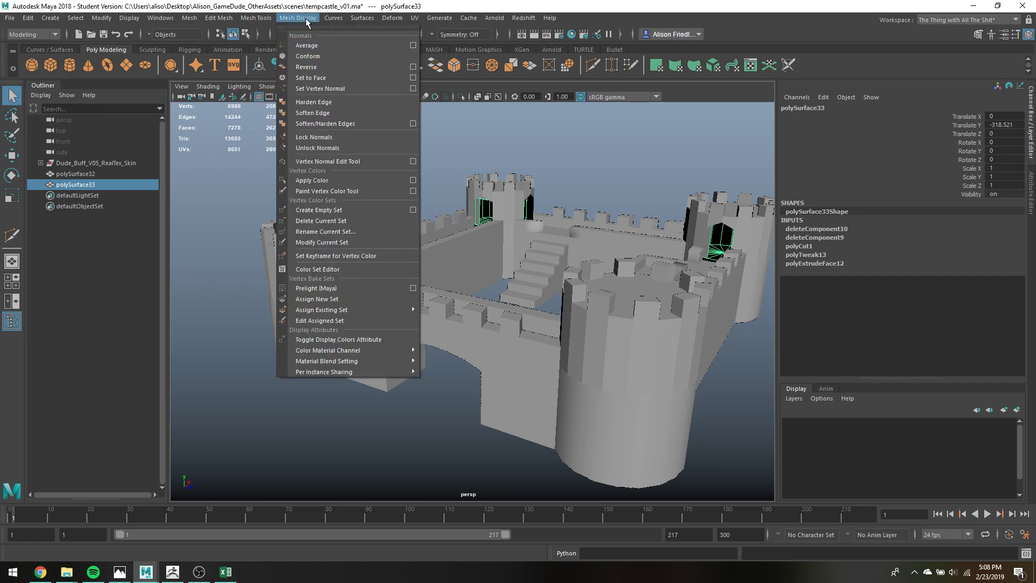
pyautogui.click(329, 67)
pyautogui.press('w')
pyautogui.click(611, 205)
# Isolate the inner tower rooms mesh and bring the far room's doorway opening into view.
pyautogui.scroll(5, 463, 197)
pyautogui.keyDown('alt'); pyautogui.moveTo(427, 211); pyautogui.dragTo(565, 333); pyautogui.keyUp('alt')
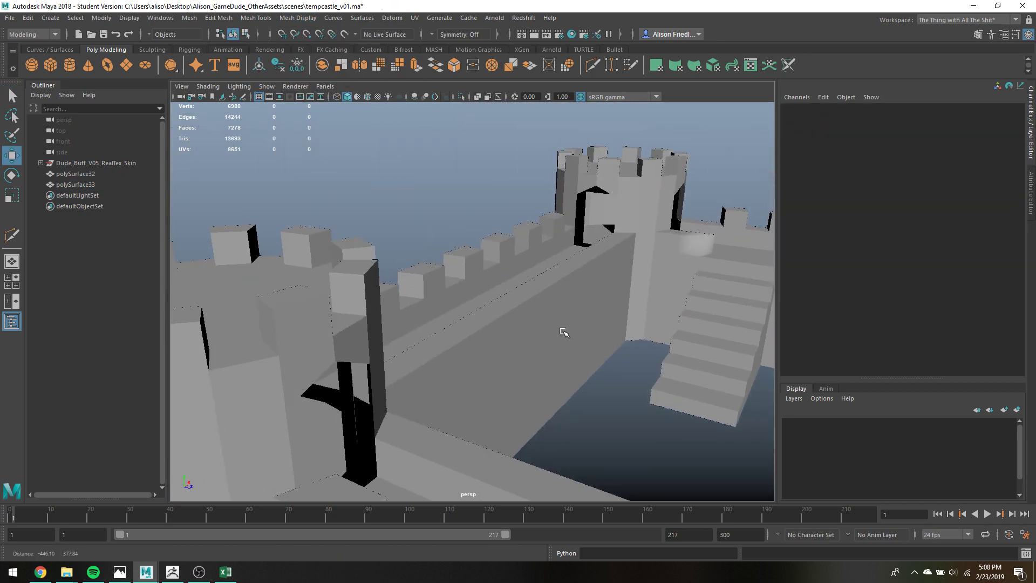
pyautogui.keyDown('alt'); pyautogui.moveTo(470, 183); pyautogui.dragTo(543, 211); pyautogui.keyUp('alt')
pyautogui.click(503, 193)
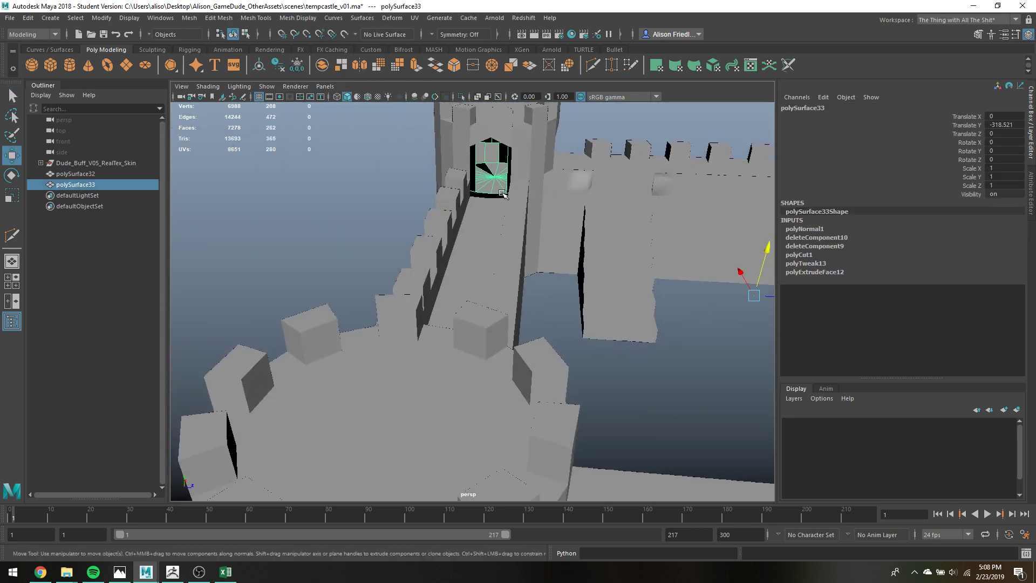
pyautogui.scroll(-4, 502, 183)
pyautogui.hotkey('ctrl', '1')
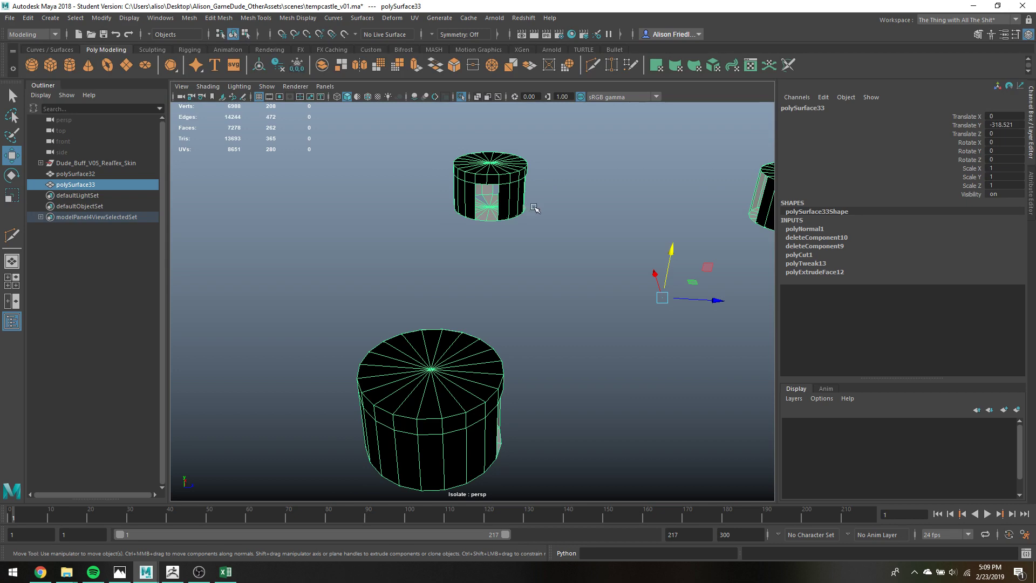
pyautogui.keyDown('alt'); pyautogui.moveTo(534, 208); pyautogui.dragTo(540, 298); pyautogui.keyUp('alt')
# Fill the two missing wall faces of the far inner tower room with Append to Polygon.
pyautogui.click(308, 20)
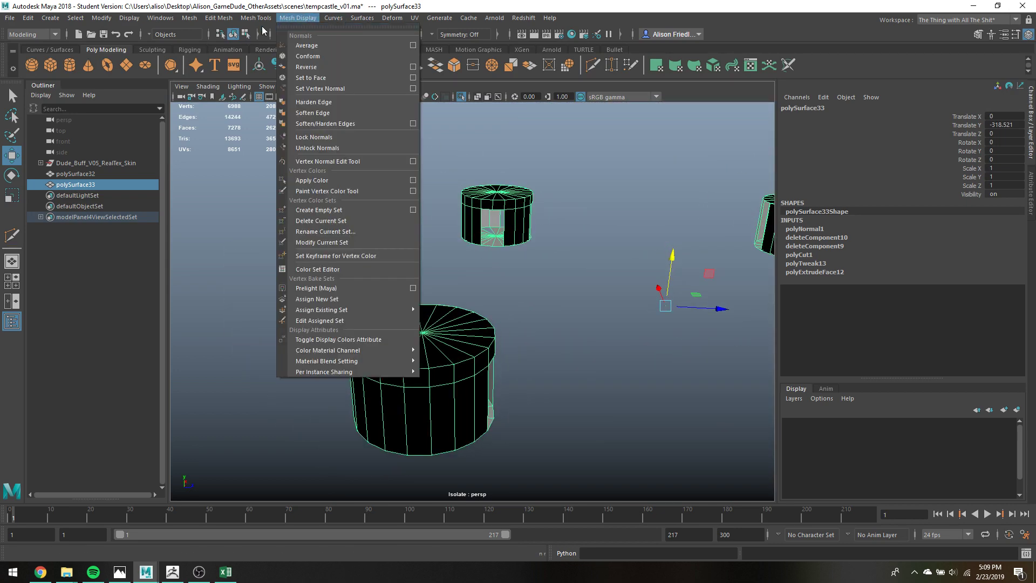
pyautogui.click(294, 57)
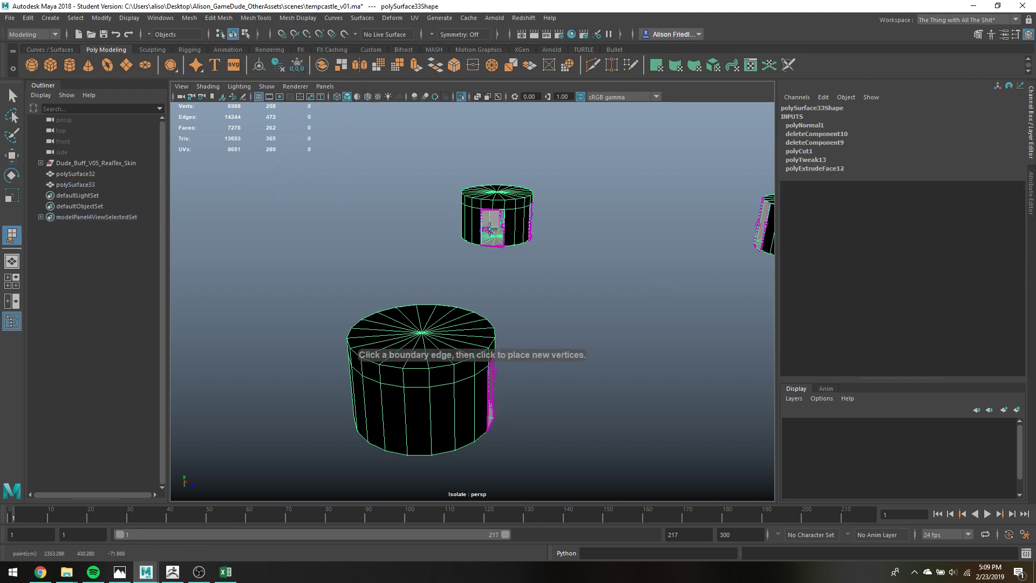
pyautogui.click(488, 229)
pyautogui.press('Return')
pyautogui.click(500, 220)
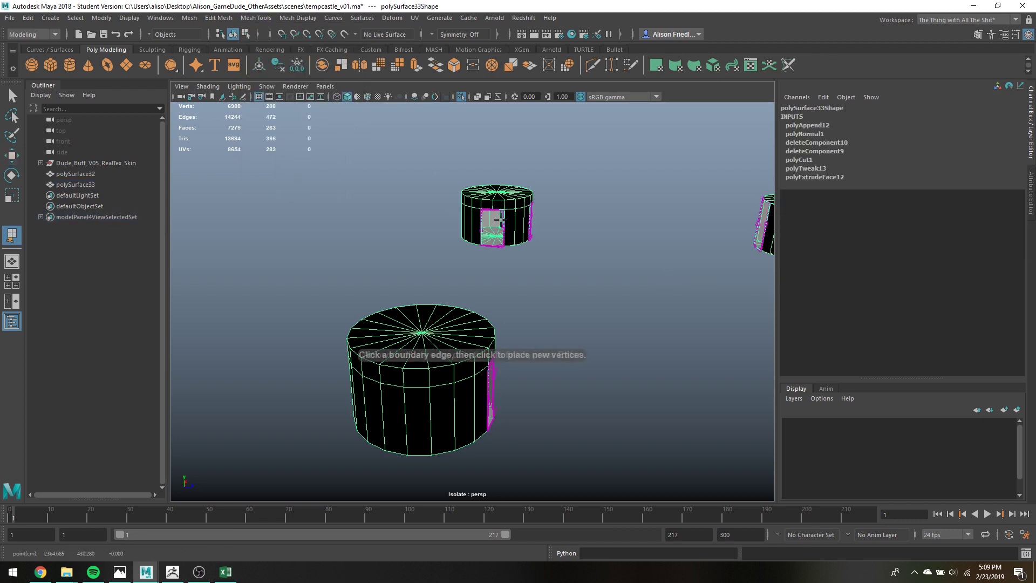
pyautogui.keyDown('alt'); pyautogui.moveTo(498, 225); pyautogui.dragTo(518, 264); pyautogui.keyUp('alt')
pyautogui.click(451, 229)
pyautogui.press('Return')
# Leave the append tool, show the whole castle again, and save the scene.
pyautogui.press('q')
pyautogui.moveTo(526, 261); pyautogui.dragTo(548, 250, button='right')
pyautogui.hotkey('ctrl', '1')
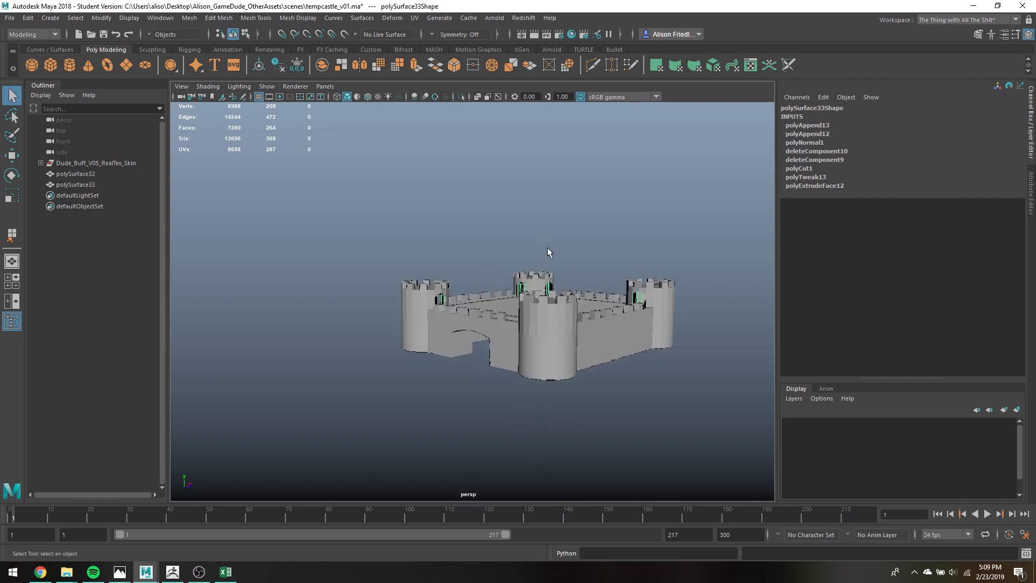
pyautogui.hotkey('ctrl', 's')
pyautogui.press('Return')
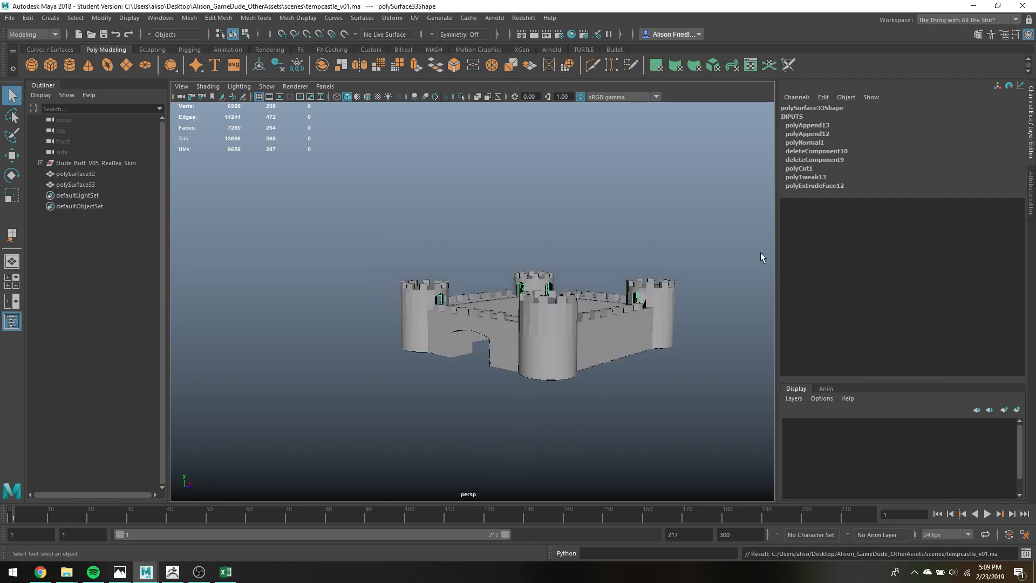
# Isolate the inner tower rooms mesh again and switch it to vertex editing.
pyautogui.scroll(10, 679, 258)
pyautogui.click(667, 237)
pyautogui.click(642, 242)
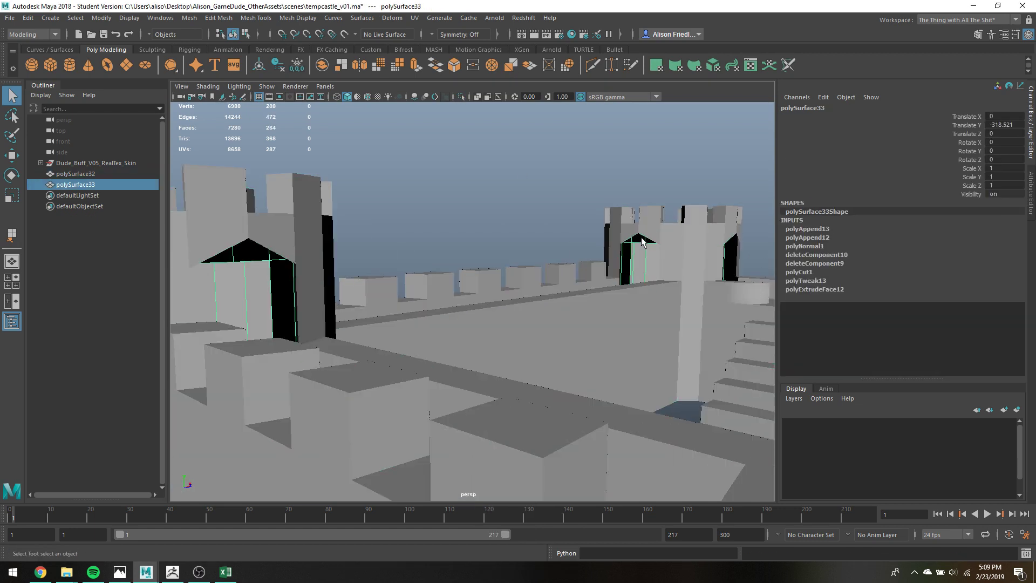
pyautogui.hotkey('ctrl', '1')
pyautogui.moveTo(645, 239); pyautogui.dragTo(611, 244, button='right')
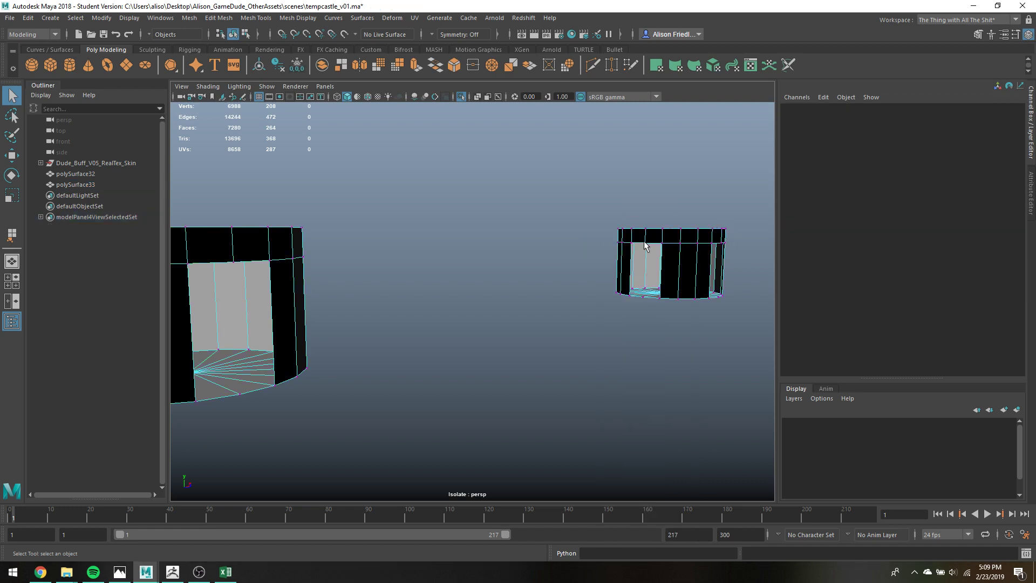
# Raise the middle top vertices of all the inner rooms' doorway openings into points matching the tower arches, with the whole castle shown.
pyautogui.click(645, 243)
pyautogui.keyDown('alt'); pyautogui.moveTo(663, 278); pyautogui.dragTo(325, 237); pyautogui.keyUp('alt')
pyautogui.keyDown('shift'); pyautogui.click(302, 237); pyautogui.keyUp('shift')
pyautogui.keyDown('alt'); pyautogui.moveTo(557, 331); pyautogui.dragTo(86, 231); pyautogui.keyUp('alt')
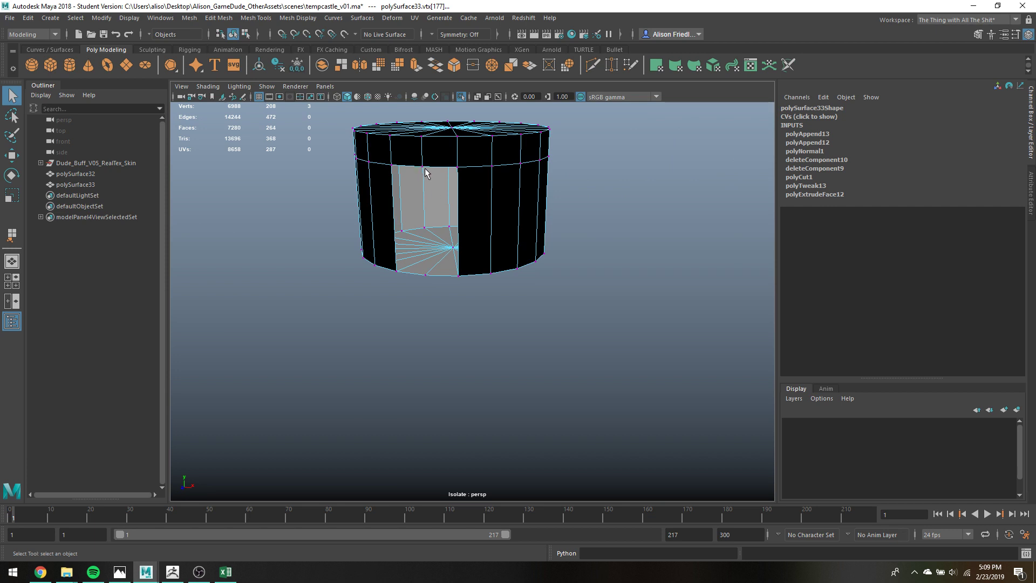
pyautogui.scroll(-5, 468, 339)
pyautogui.keyDown('alt'); pyautogui.moveTo(435, 375); pyautogui.dragTo(491, 326); pyautogui.keyUp('alt')
pyautogui.scroll(4, 490, 324)
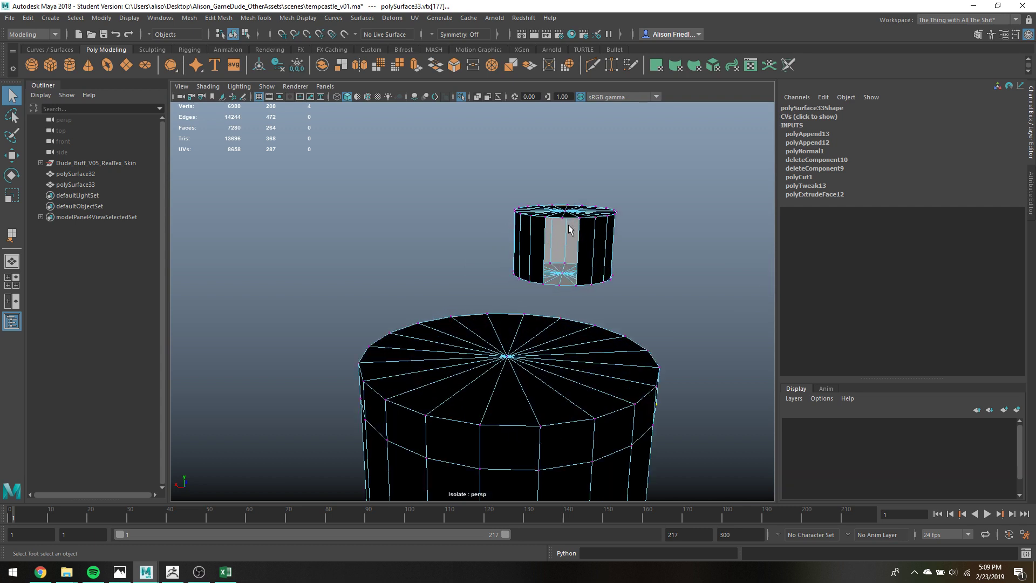
pyautogui.keyDown('alt'); pyautogui.moveTo(706, 248); pyautogui.dragTo(575, 225); pyautogui.keyUp('alt')
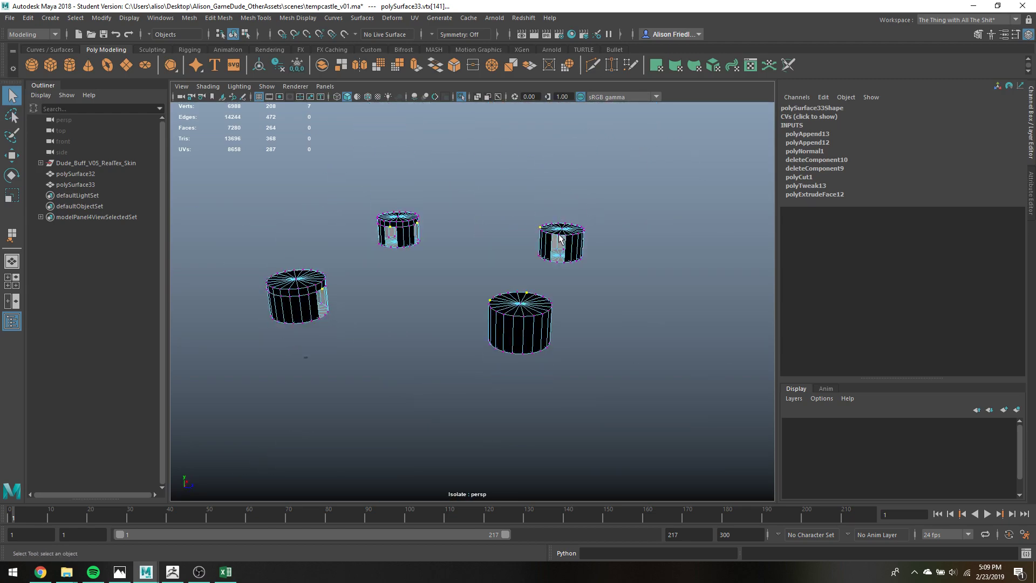
pyautogui.keyDown('shift'); pyautogui.click(560, 238); pyautogui.keyUp('shift')
pyautogui.press('w')
pyautogui.hotkey('ctrl', '1')
pyautogui.scroll(5, 432, 221)
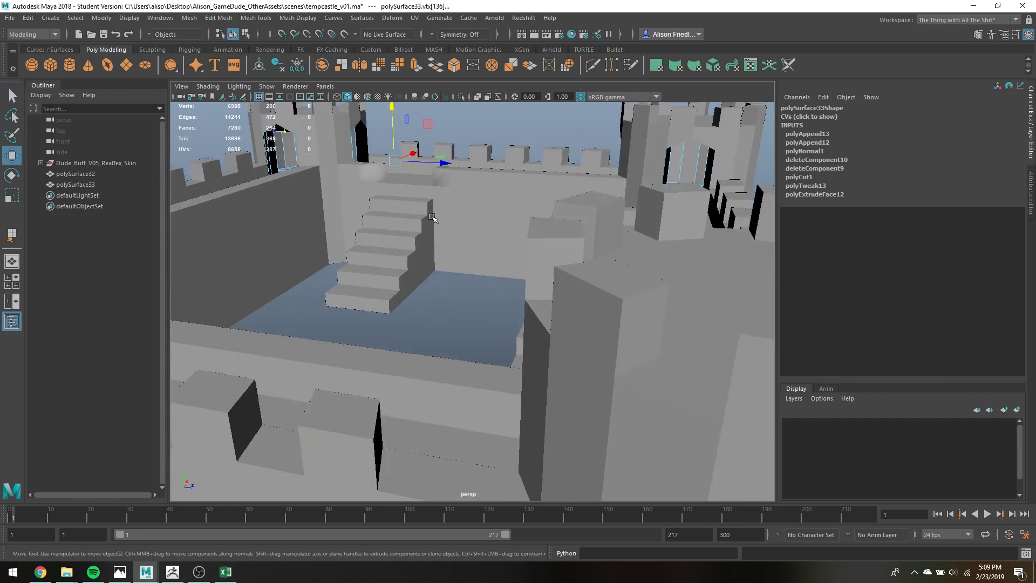
pyautogui.moveTo(391, 138); pyautogui.dragTo(389, 125)
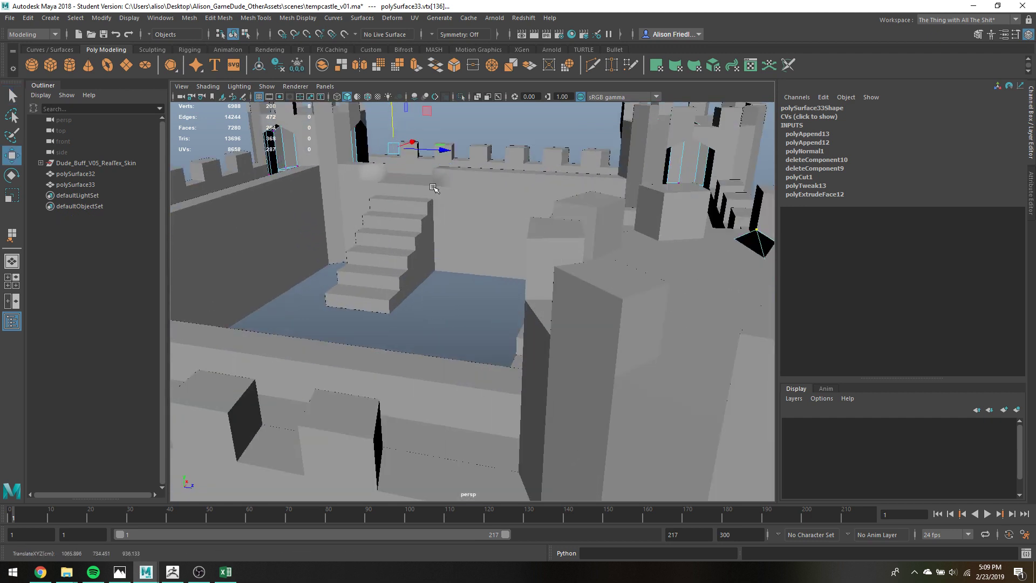
pyautogui.keyDown('alt'); pyautogui.moveTo(381, 174); pyautogui.dragTo(636, 186); pyautogui.keyUp('alt')
pyautogui.press('q')
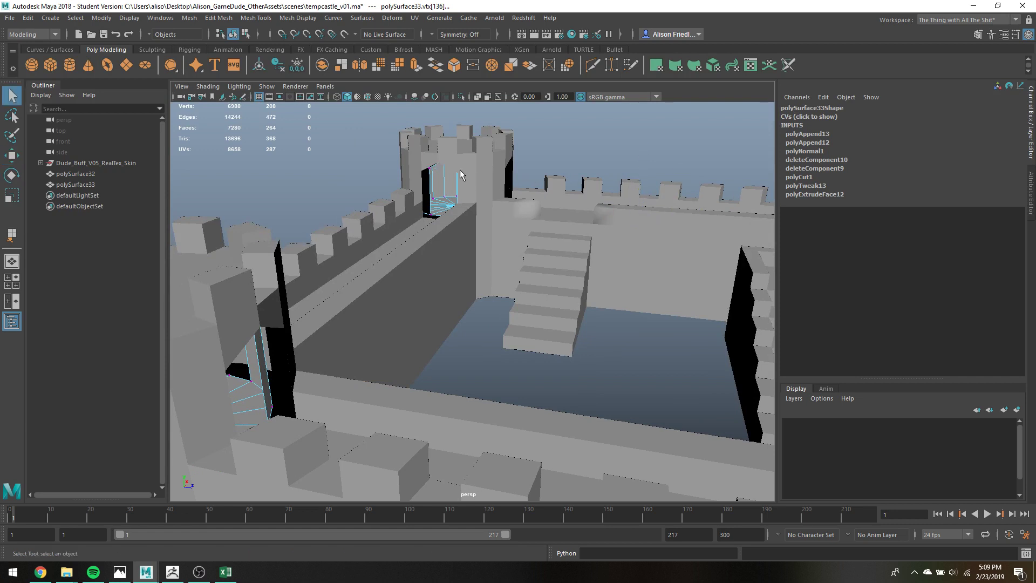
# Combine the inner tower rooms with the castle mesh, and clean up its construction history and the leftover polySurface33 node.
pyautogui.moveTo(464, 181); pyautogui.dragTo(501, 156, button='right')
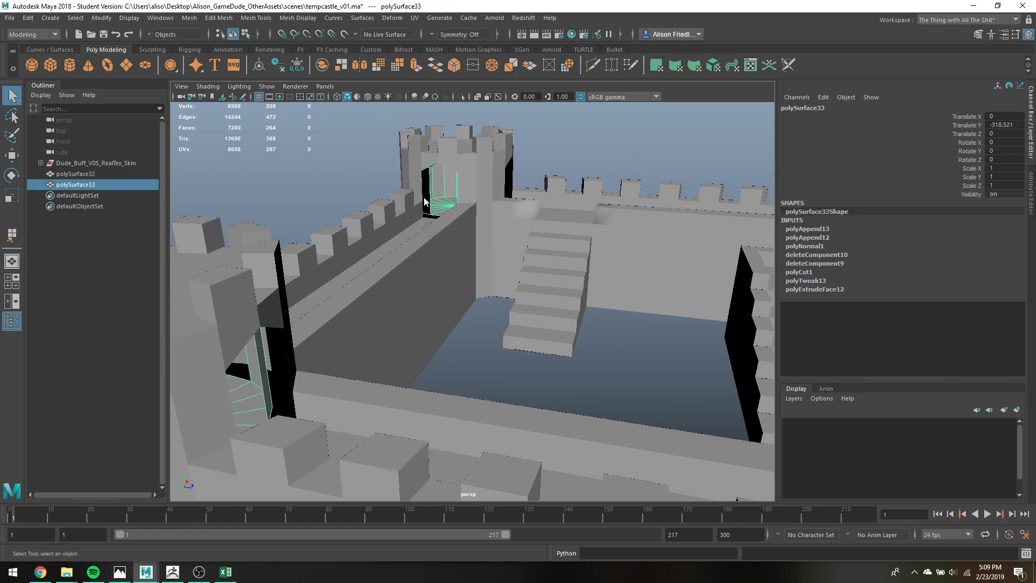
pyautogui.moveTo(453, 204); pyautogui.dragTo(483, 157, button='right')
pyautogui.hotkey('alt', 'shift', 'd')
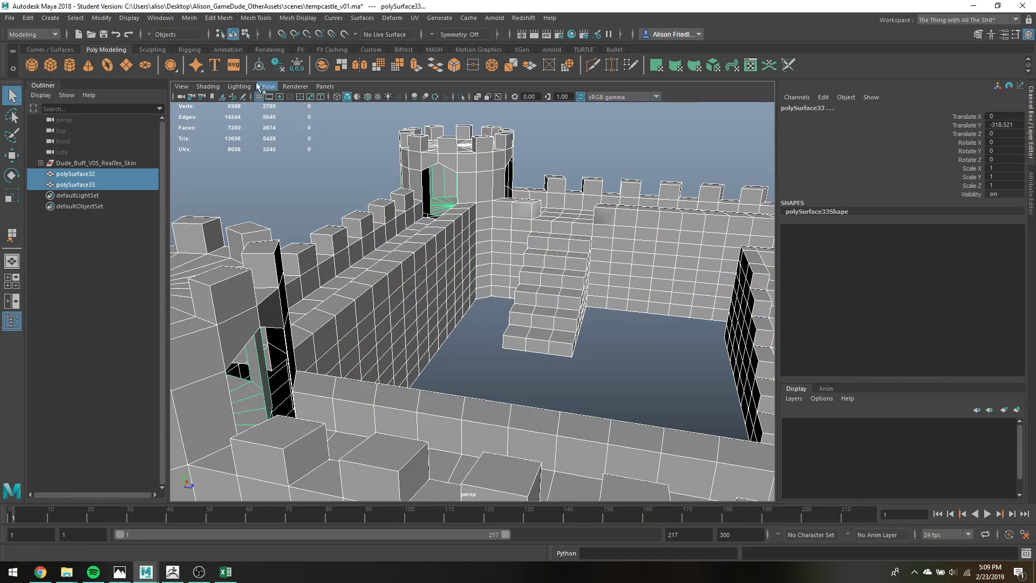
pyautogui.click(189, 19)
pyautogui.click(210, 55)
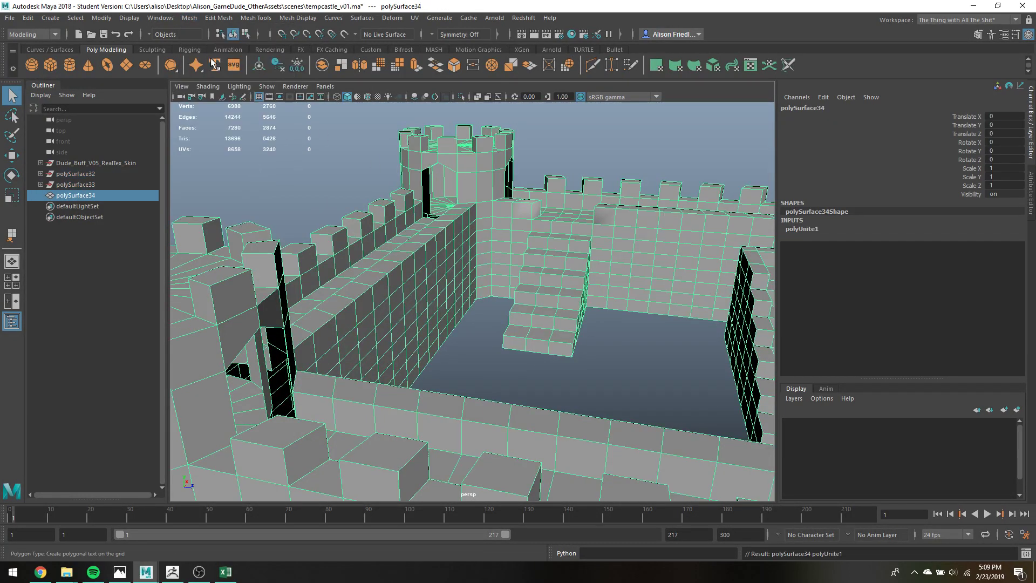
pyautogui.hotkey('alt', 'shift', 'd')
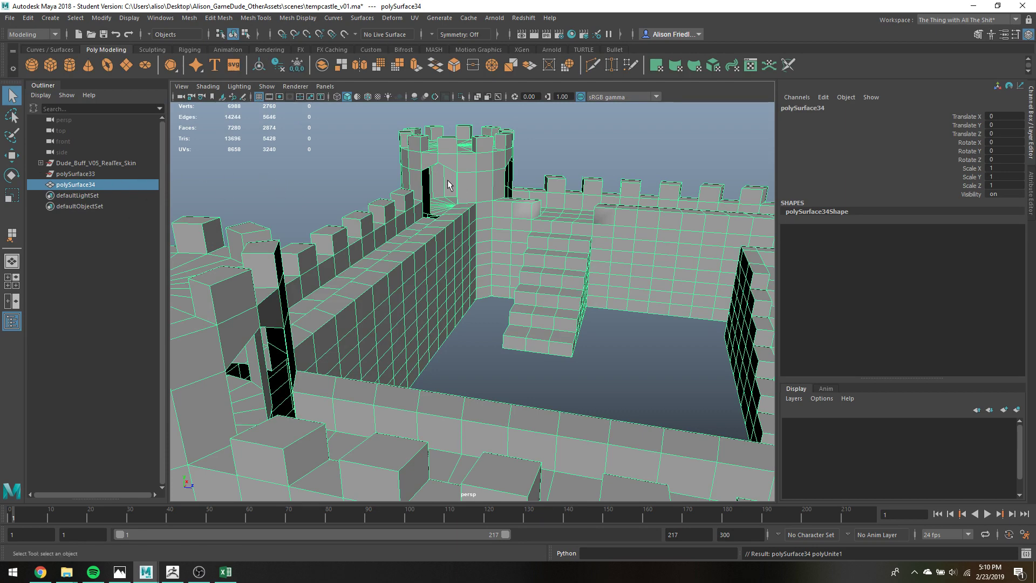
pyautogui.click(105, 175)
pyautogui.press('Delete')
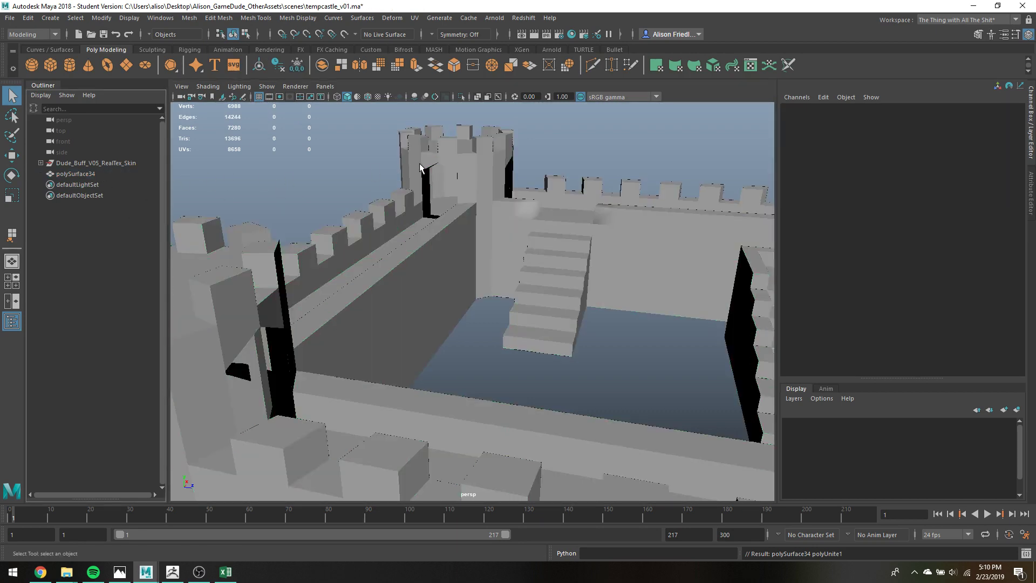
# Select the doorway border edges on the far tower and preview the combined castle mesh smoothed.
pyautogui.rightClick(422, 167)
pyautogui.click(419, 132)
pyautogui.click(426, 182)
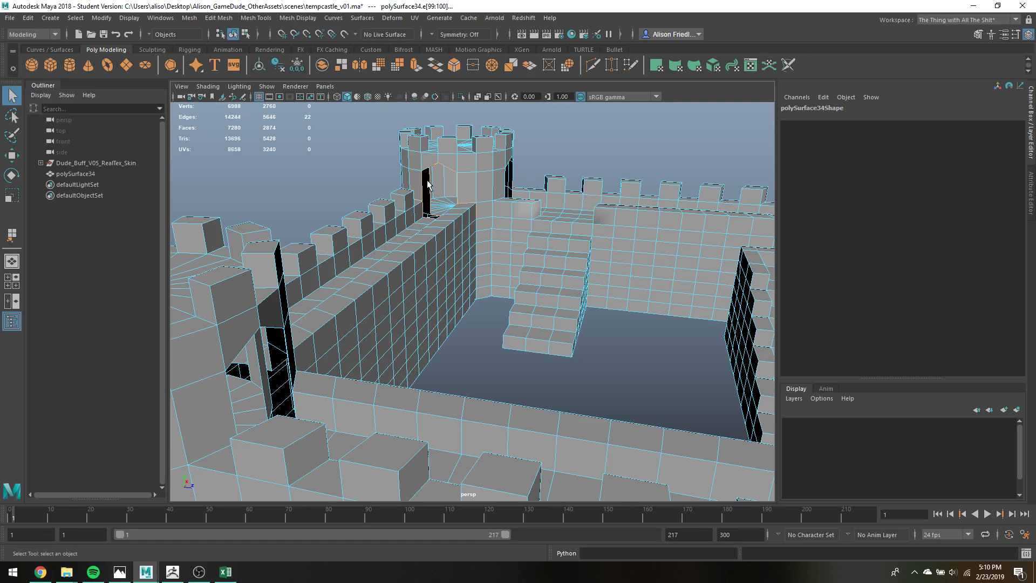
pyautogui.press('3')
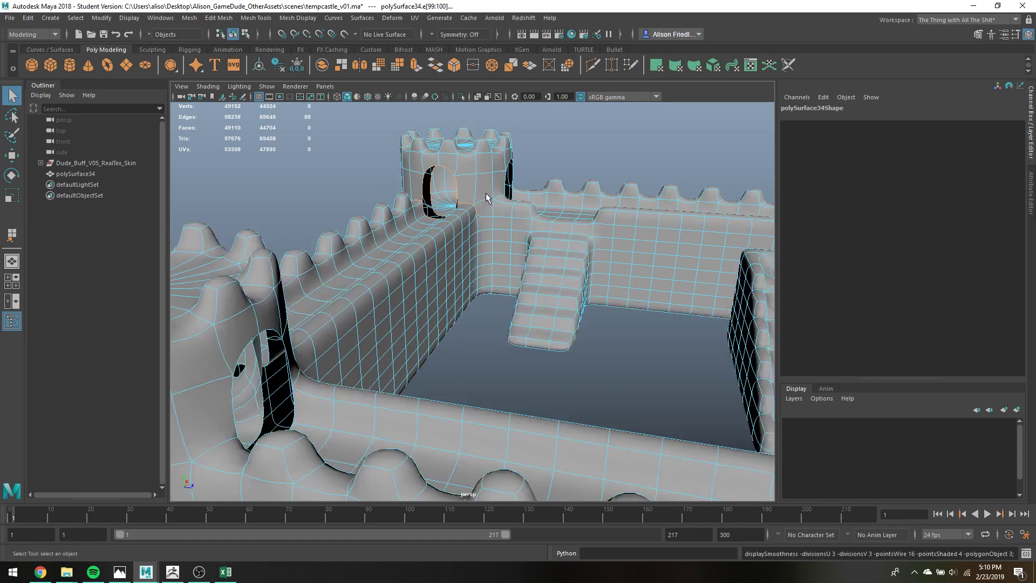
pyautogui.moveTo(487, 194); pyautogui.dragTo(518, 179, button='right')
# Merge the overlapping vertices near the first tower's doorway to their center, selecting them in wireframe display.
pyautogui.scroll(5, 488, 176)
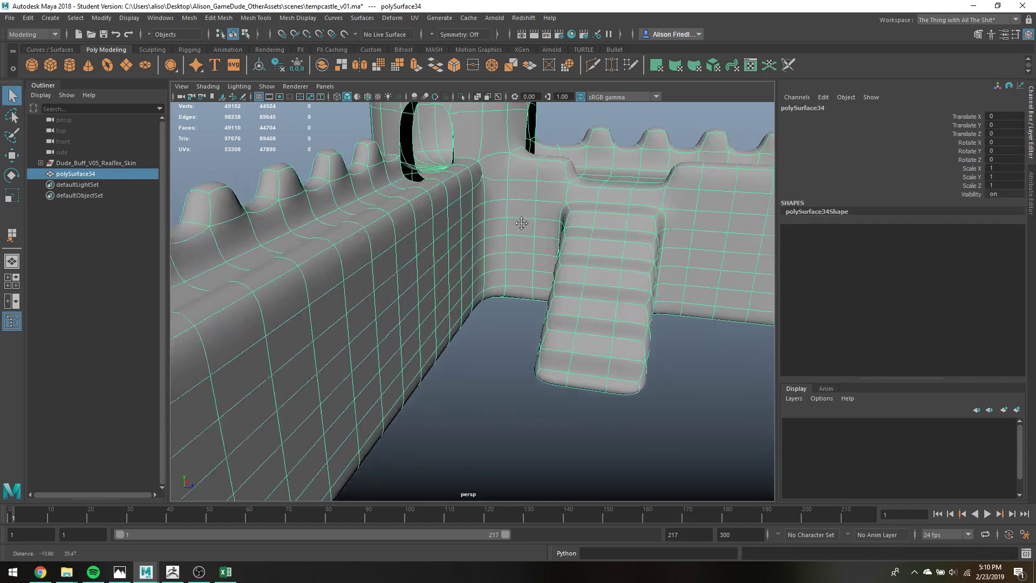
pyautogui.keyDown('alt'); pyautogui.moveTo(523, 222); pyautogui.dragTo(634, 416, button='middle'); pyautogui.keyUp('alt')
pyautogui.scroll(2, 405, 246)
pyautogui.moveTo(407, 214); pyautogui.dragTo(435, 208, button='right')
pyautogui.press('f')
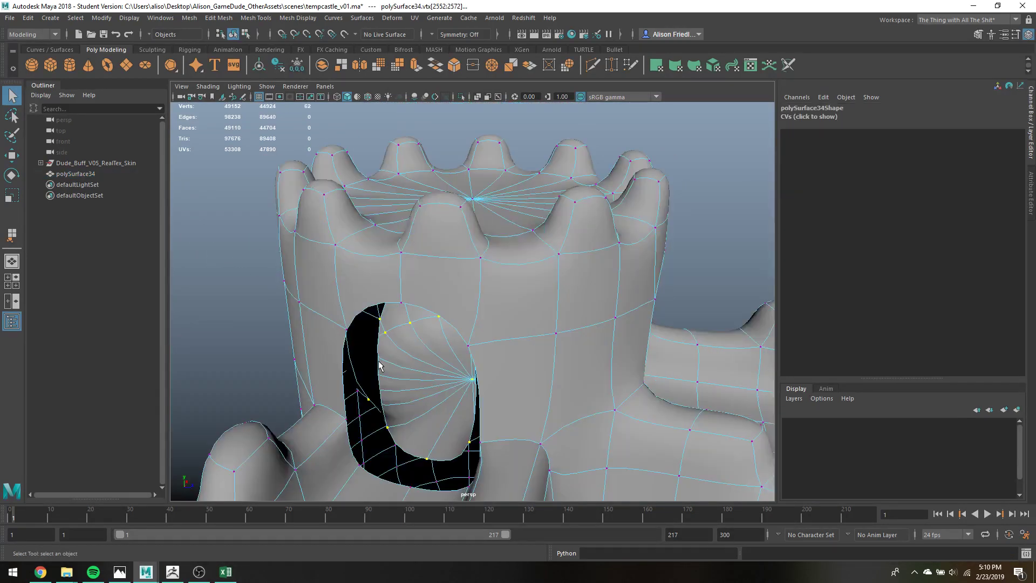
pyautogui.moveTo(380, 365)
pyautogui.keyDown('alt'); pyautogui.mouseDown()
pyautogui.moveTo(502, 388)
pyautogui.moveTo(463, 334)
pyautogui.moveTo(452, 374)
pyautogui.mouseUp(); pyautogui.keyUp('alt')
pyautogui.press('4')
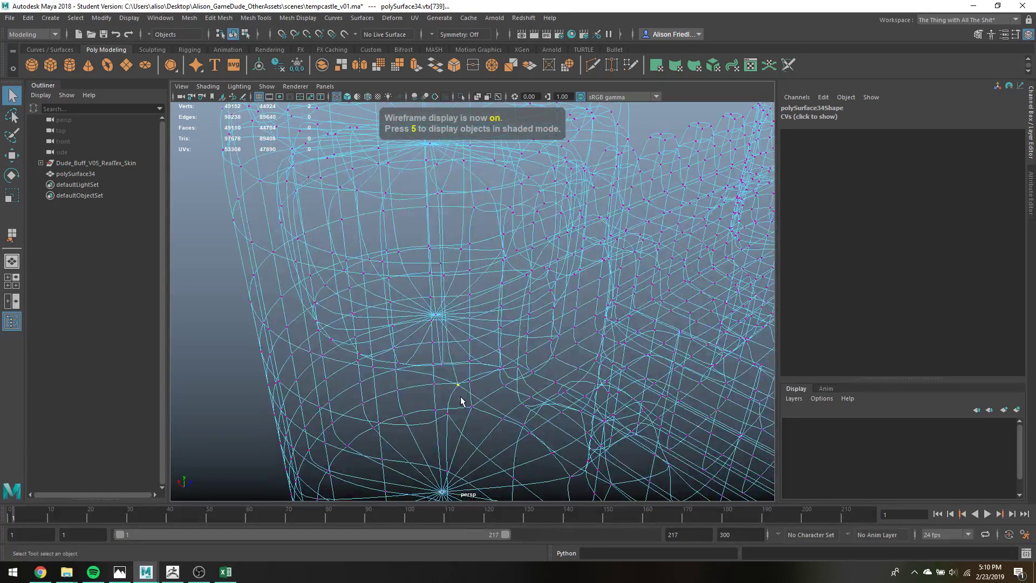
pyautogui.click(490, 65)
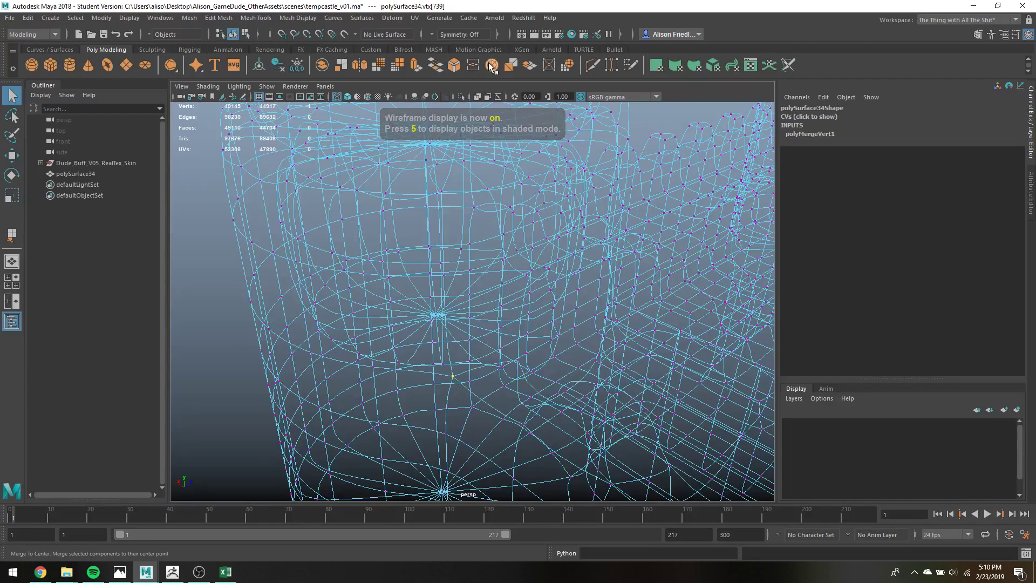
# Repeat the merge to center on the overlapping vertices at the other towers.
pyautogui.press('5')
pyautogui.moveTo(652, 292)
pyautogui.keyDown('alt'); pyautogui.mouseDown()
pyautogui.moveTo(553, 353)
pyautogui.moveTo(569, 357)
pyautogui.moveTo(405, 297)
pyautogui.mouseUp(); pyautogui.keyUp('alt')
pyautogui.press('4')
pyautogui.press('g')
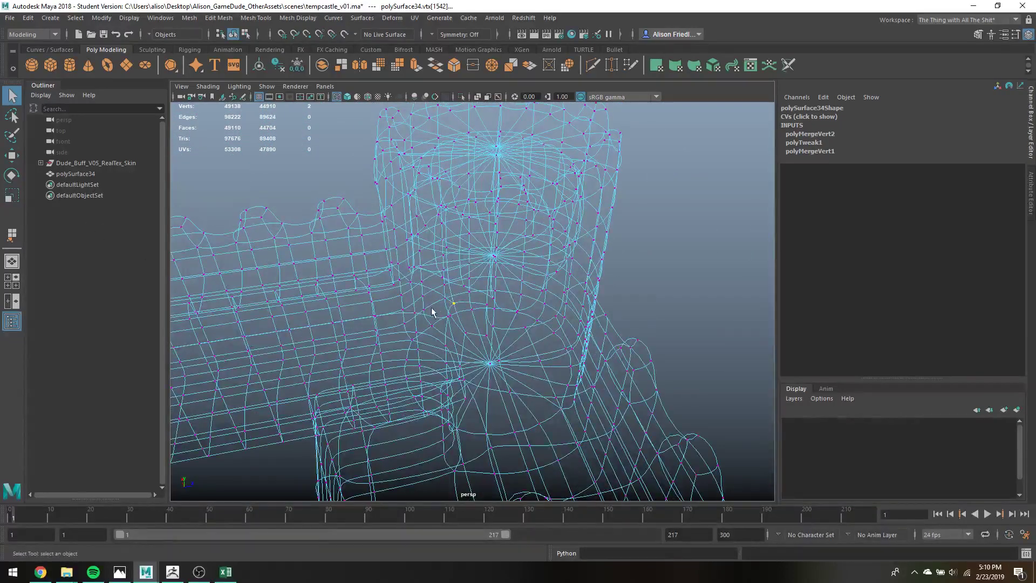
pyautogui.press('g')
pyautogui.keyDown('alt'); pyautogui.moveTo(432, 312); pyautogui.dragTo(431, 290); pyautogui.keyUp('alt')
pyautogui.press('g')
# Merge the vertices of the whole castle mesh with a distance threshold of 0.001 and return to shaded display.
pyautogui.moveTo(438, 165); pyautogui.dragTo(491, 146, button='right')
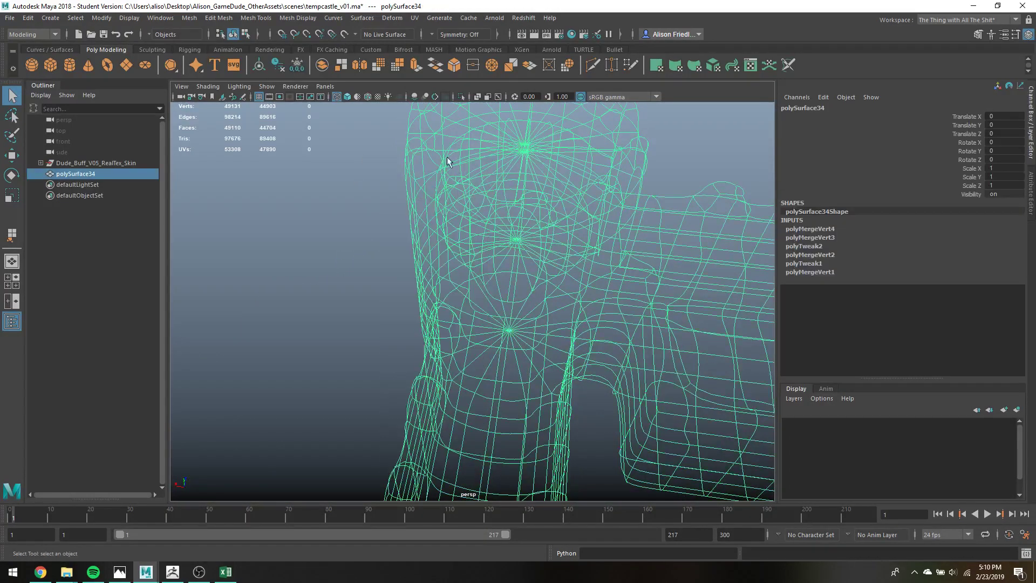
pyautogui.press('4')
pyautogui.click(257, 18)
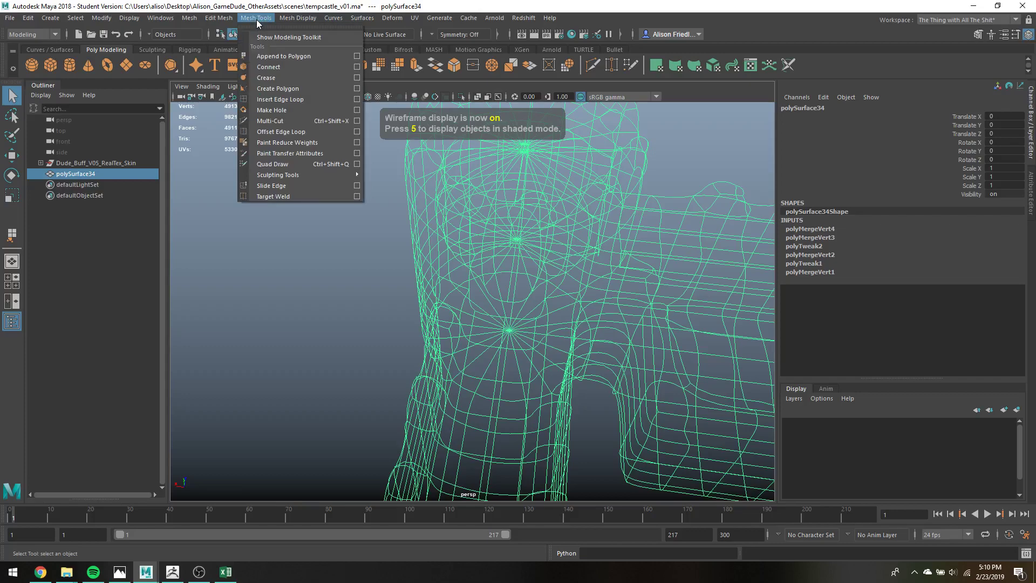
pyautogui.click(229, 132)
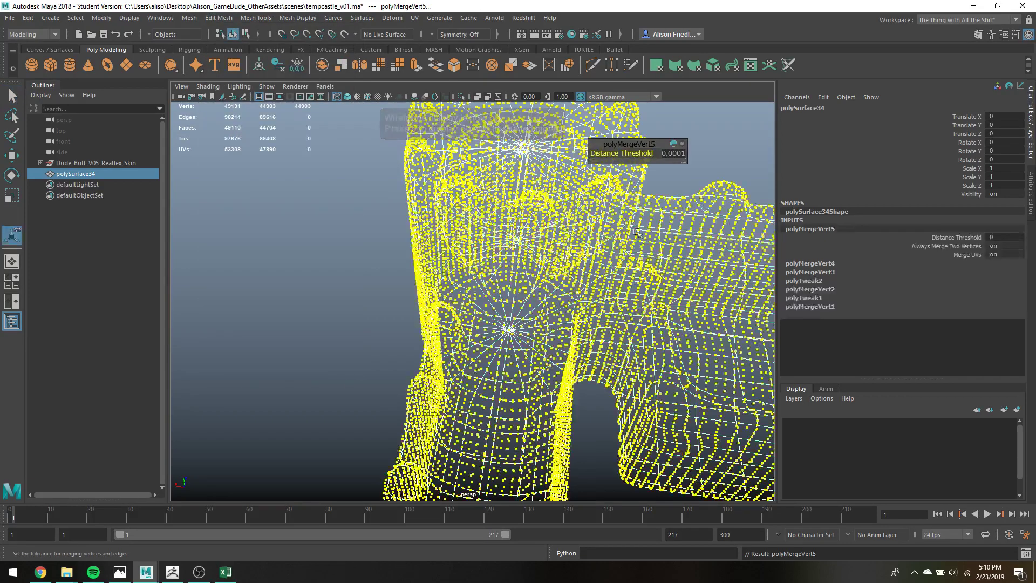
pyautogui.moveTo(598, 222)
pyautogui.keyDown('alt'); pyautogui.mouseDown()
pyautogui.moveTo(572, 227)
pyautogui.moveTo(621, 189)
pyautogui.mouseUp(); pyautogui.keyUp('alt')
pyautogui.press('5')
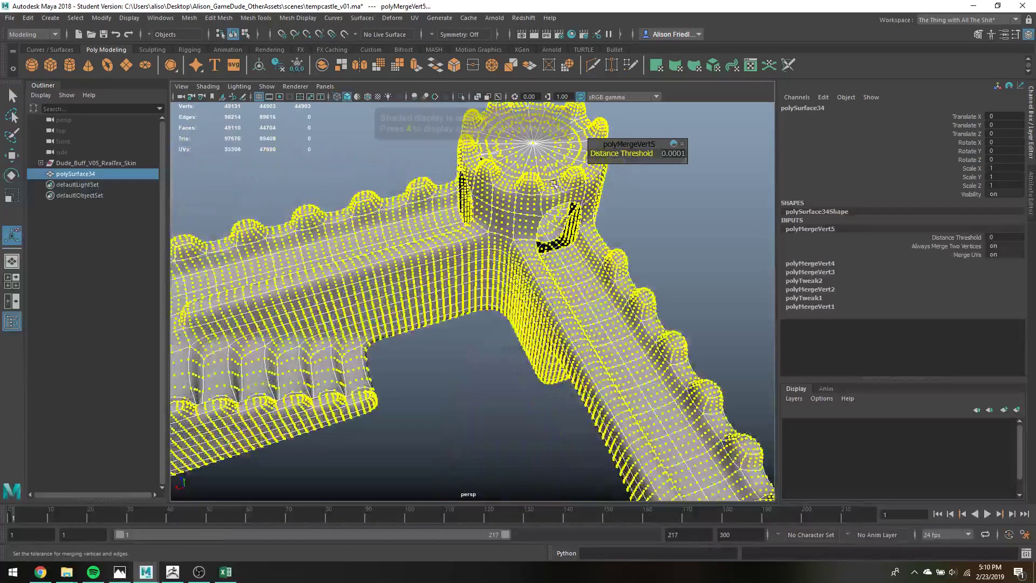
pyautogui.scroll(5, 625, 185)
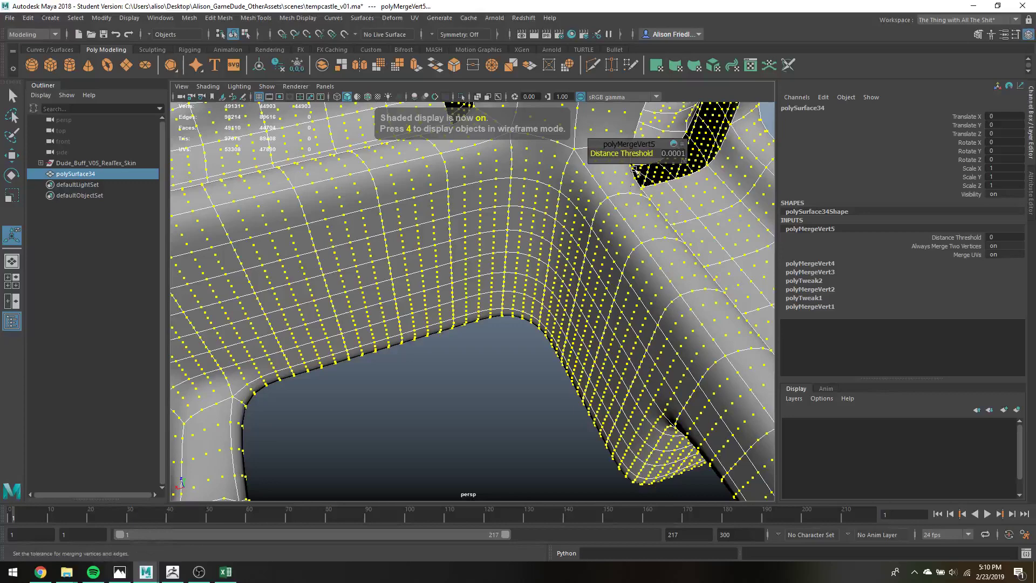
pyautogui.click(681, 154)
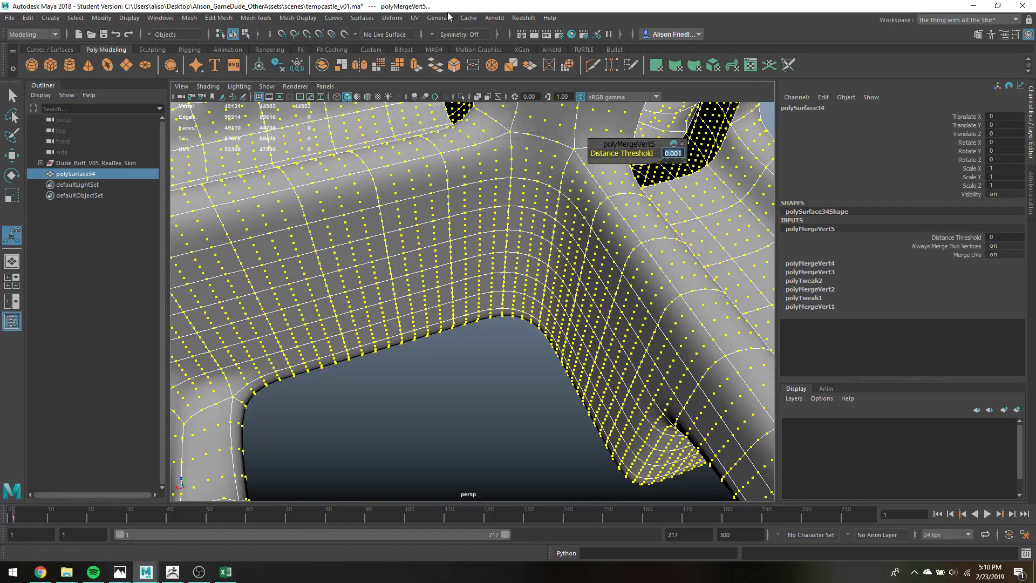
pyautogui.press('Return')
pyautogui.keyDown('alt'); pyautogui.moveTo(564, 495); pyautogui.dragTo(523, 234); pyautogui.keyUp('alt')
pyautogui.press('q')
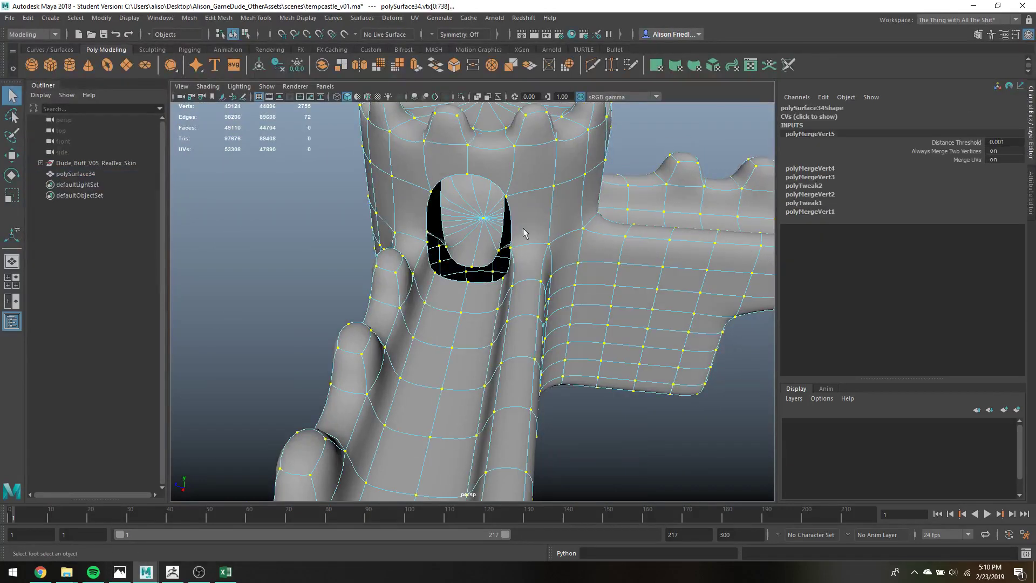
# Try to bridge the border edges of the tower doorway with those of the inner room's opening.
pyautogui.click(487, 268)
pyautogui.doubleClick(488, 269)
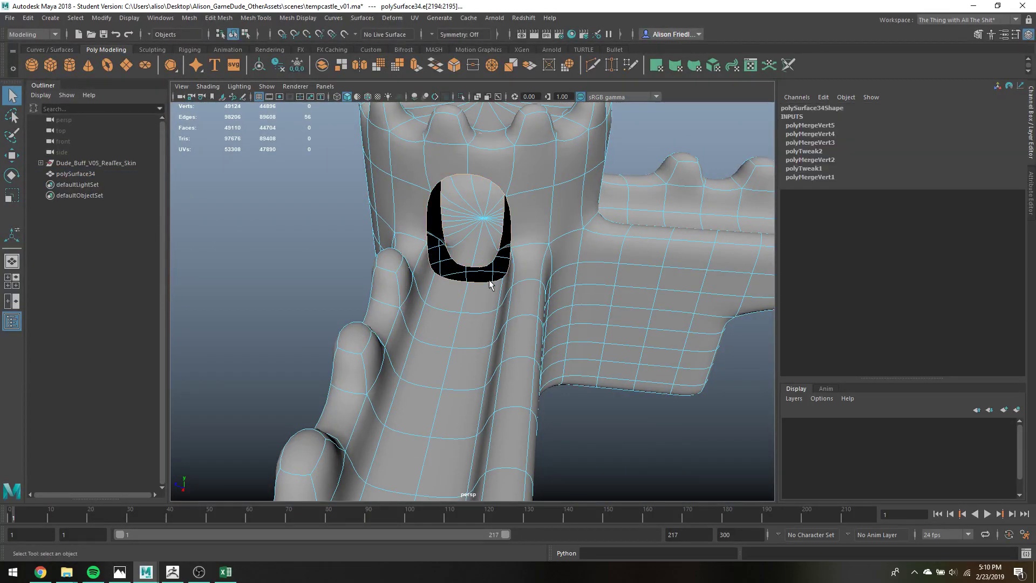
pyautogui.click(284, 20)
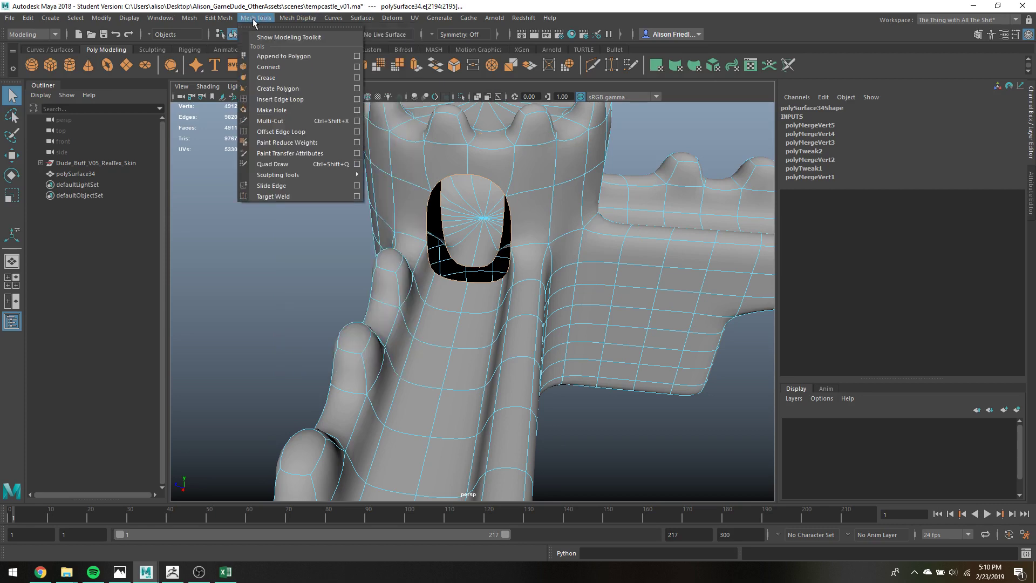
pyautogui.moveTo(218, 18)
pyautogui.click(242, 65)
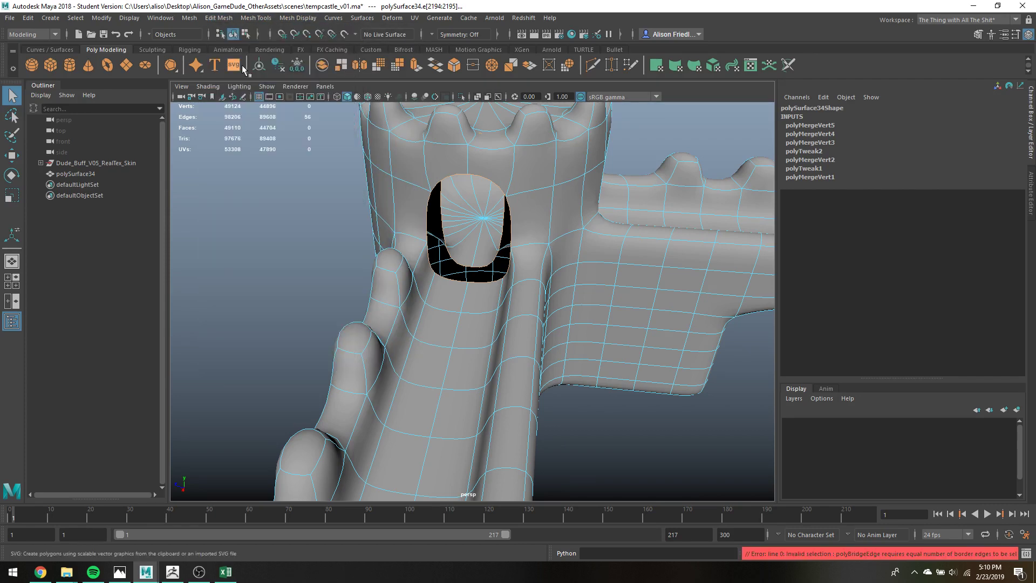
# Turn off the castle's smooth preview and select border edges at the tower doorway to check them.
pyautogui.press('1')
pyautogui.moveTo(482, 253)
pyautogui.keyDown('alt'); pyautogui.mouseDown()
pyautogui.moveTo(468, 222)
pyautogui.moveTo(477, 264)
pyautogui.mouseUp(); pyautogui.keyUp('alt')
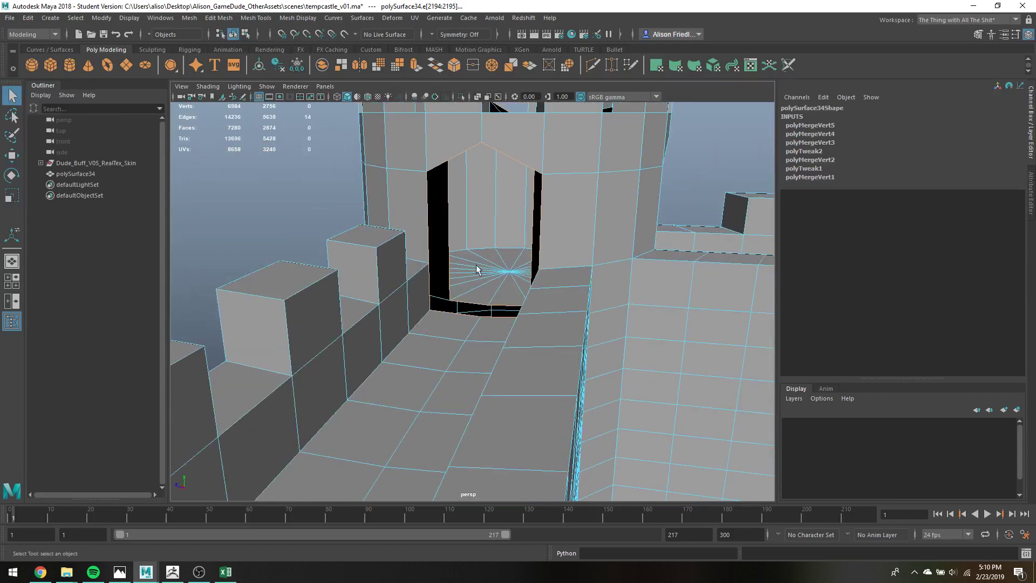
pyautogui.keyDown('alt'); pyautogui.moveTo(452, 308); pyautogui.dragTo(479, 358); pyautogui.keyUp('alt')
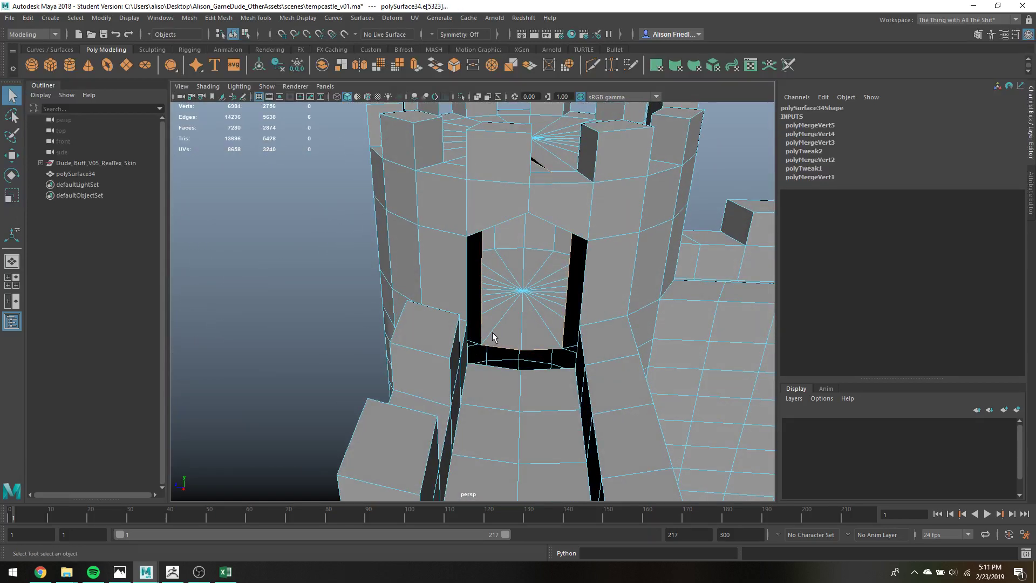
# Select all faces of the inner tower rooms by inverting a selection of the castle shell, and isolate them in the view.
pyautogui.moveTo(532, 261); pyautogui.dragTo(570, 287, button='right')
pyautogui.hotkey('ctrl', '1')
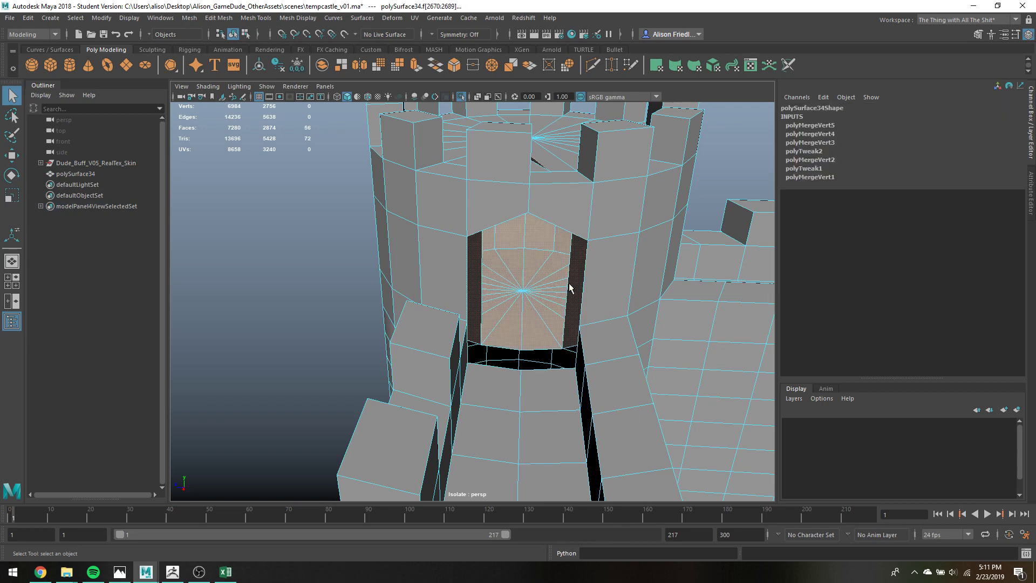
pyautogui.scroll(-5, 569, 280)
pyautogui.doubleClick(536, 272)
pyautogui.scroll(-8, 529, 270)
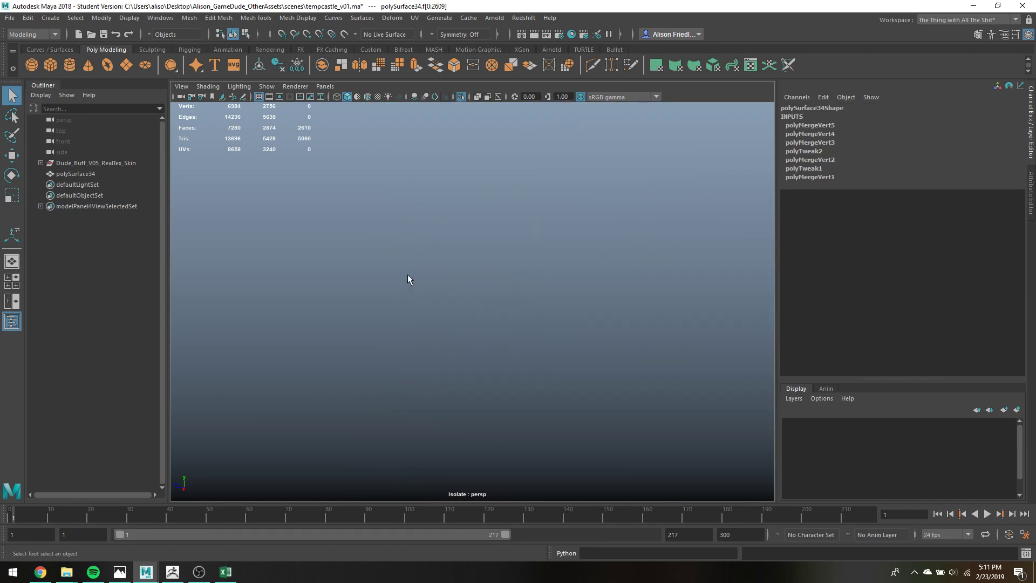
pyautogui.scroll(3, 454, 277)
pyautogui.hotkey('ctrl', 'shift', 'i')
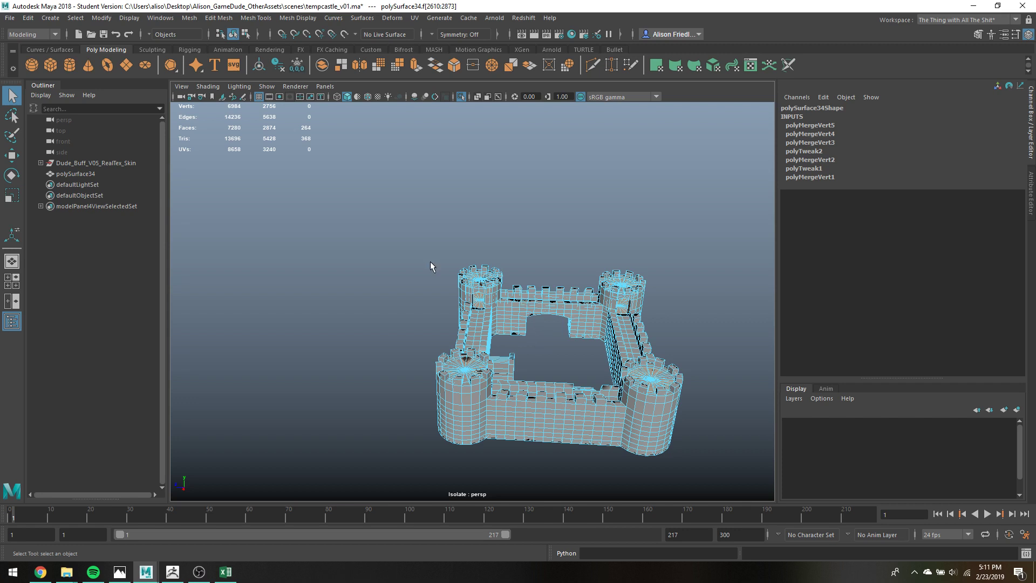
pyautogui.hotkey('ctrl', '1')
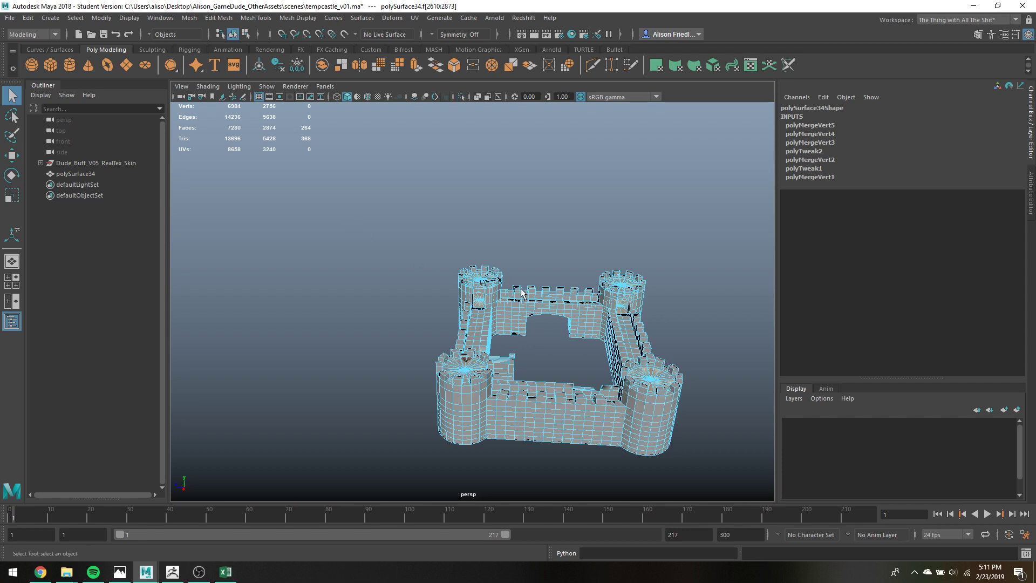
pyautogui.scroll(4, 521, 293)
pyautogui.hotkey('ctrl', '1')
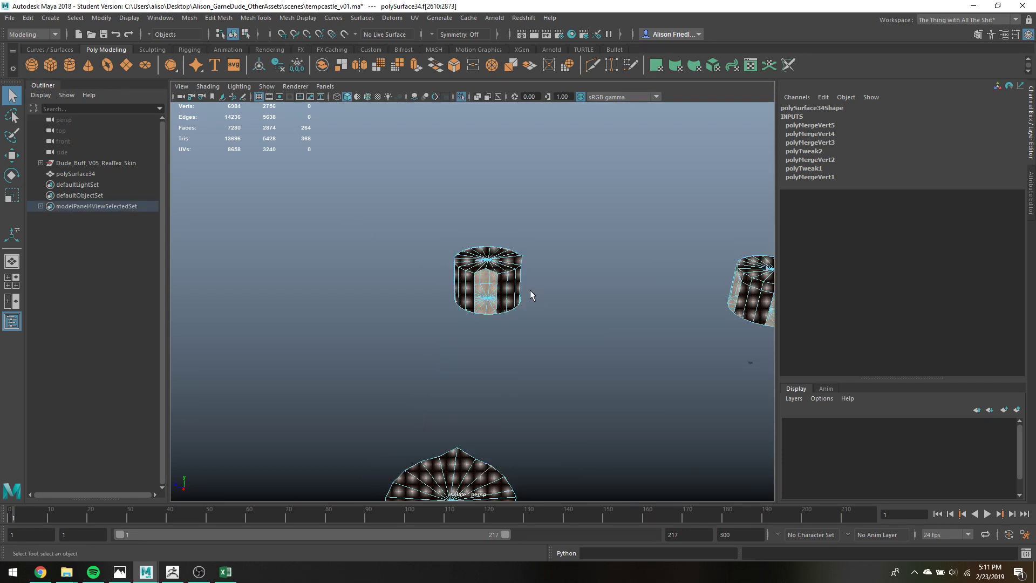
# Examine the openings and peaked roofs of the isolated inner tower rooms and compare them with the castle's tower doorways.
pyautogui.keyDown('alt'); pyautogui.moveTo(510, 286); pyautogui.dragTo(480, 267); pyautogui.keyUp('alt')
pyautogui.press('f')
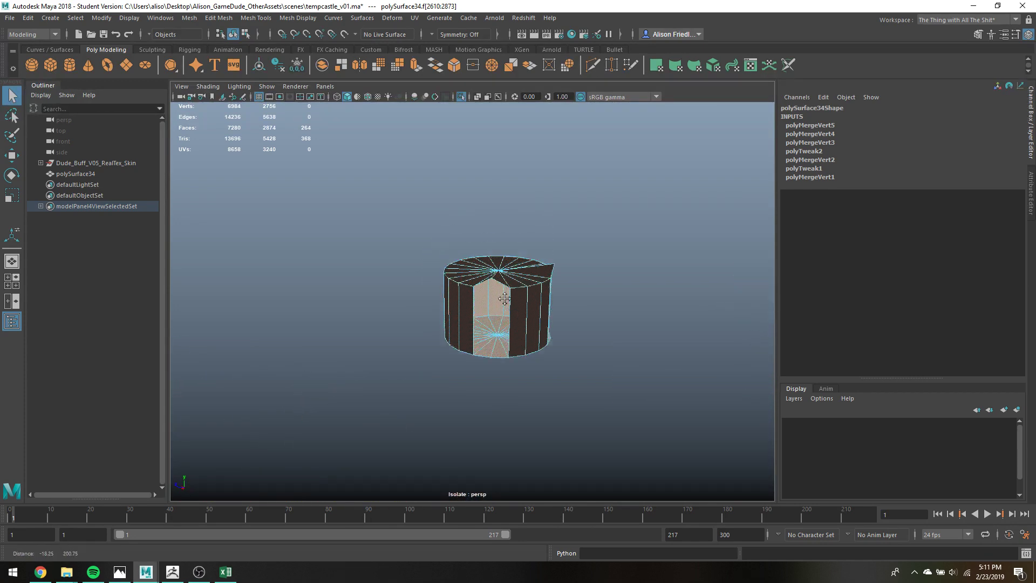
pyautogui.moveTo(507, 301)
pyautogui.keyDown('alt'); pyautogui.mouseDown()
pyautogui.moveTo(527, 292)
pyautogui.moveTo(520, 285)
pyautogui.mouseUp(); pyautogui.keyUp('alt')
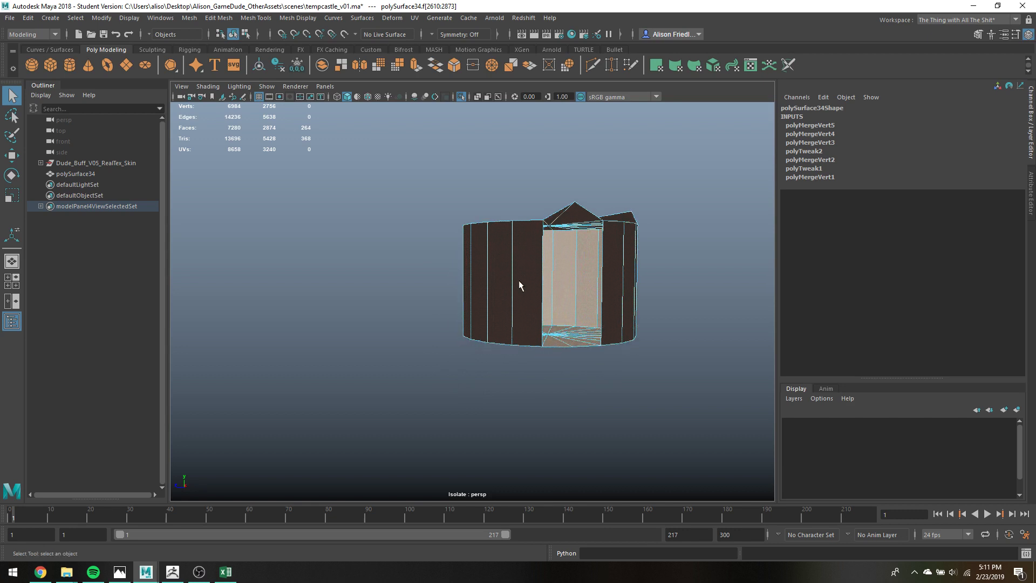
pyautogui.hotkey('ctrl', '1')
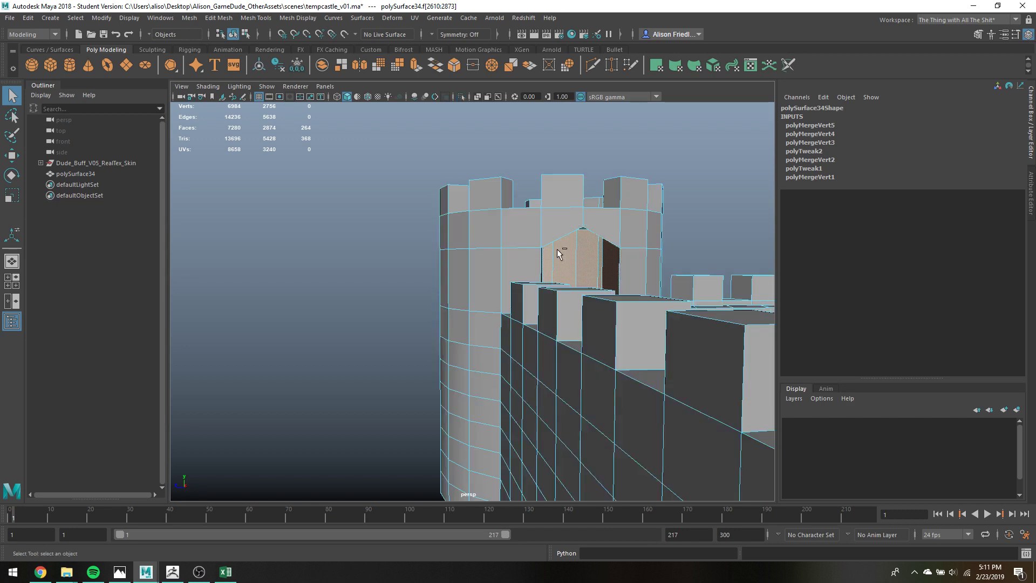
pyautogui.hotkey('ctrl', '1')
pyautogui.scroll(-6, 526, 291)
pyautogui.keyDown('alt'); pyautogui.moveTo(527, 292); pyautogui.dragTo(507, 301); pyautogui.keyUp('alt')
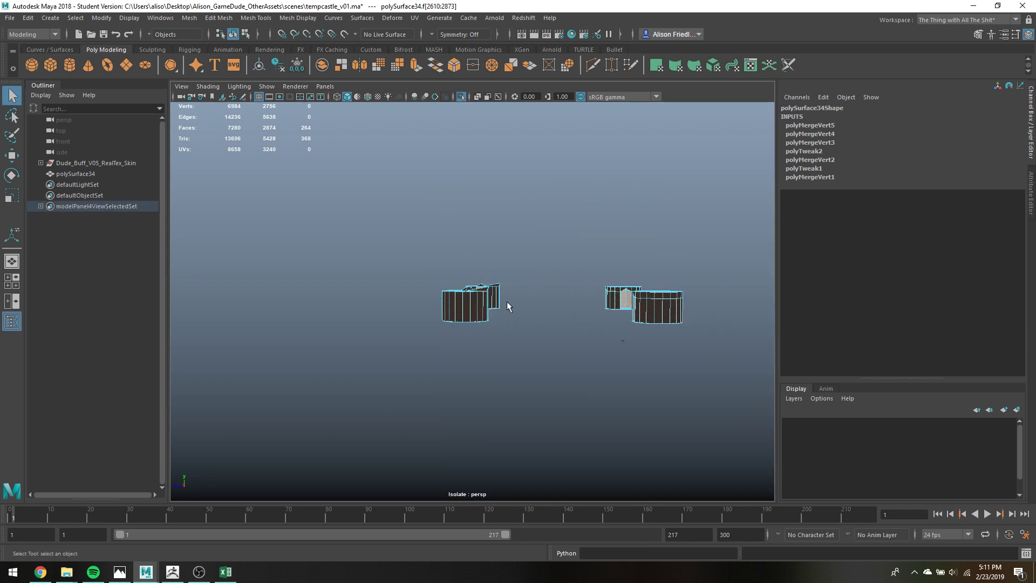
# Select the upper vertices of all inner tower rooms, show the whole castle again and lower the vertices slightly relative to the tower arches.
pyautogui.moveTo(492, 305); pyautogui.dragTo(448, 263, button='right')
pyautogui.moveTo(419, 251); pyautogui.dragTo(734, 298)
pyautogui.press('4')
pyautogui.keyDown('alt'); pyautogui.moveTo(568, 299); pyautogui.dragTo(570, 295); pyautogui.keyUp('alt')
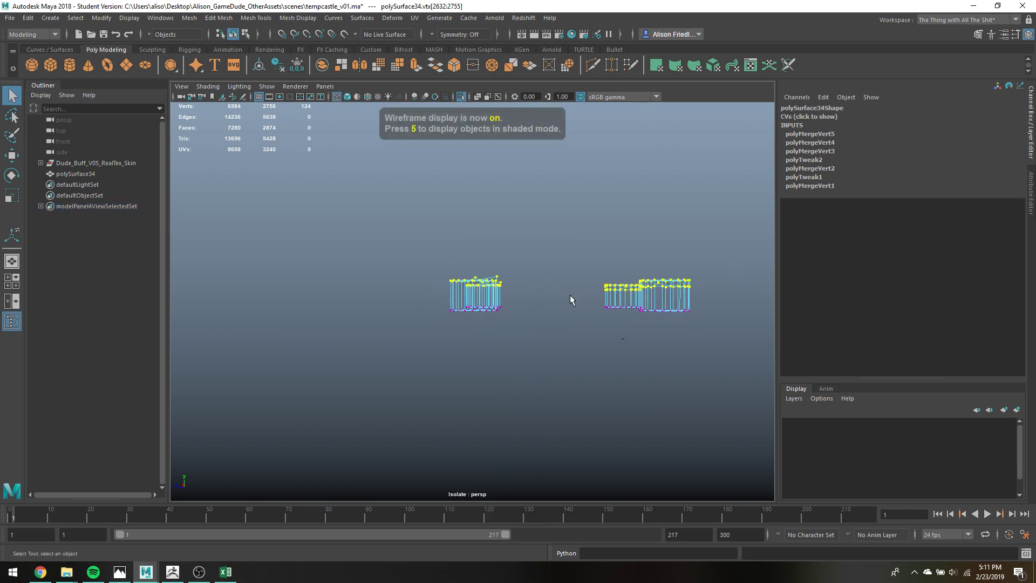
pyautogui.press('w')
pyautogui.moveTo(559, 260); pyautogui.dragTo(532, 296)
pyautogui.hotkey('ctrl', '1')
pyautogui.press('5')
pyautogui.scroll(5, 534, 296)
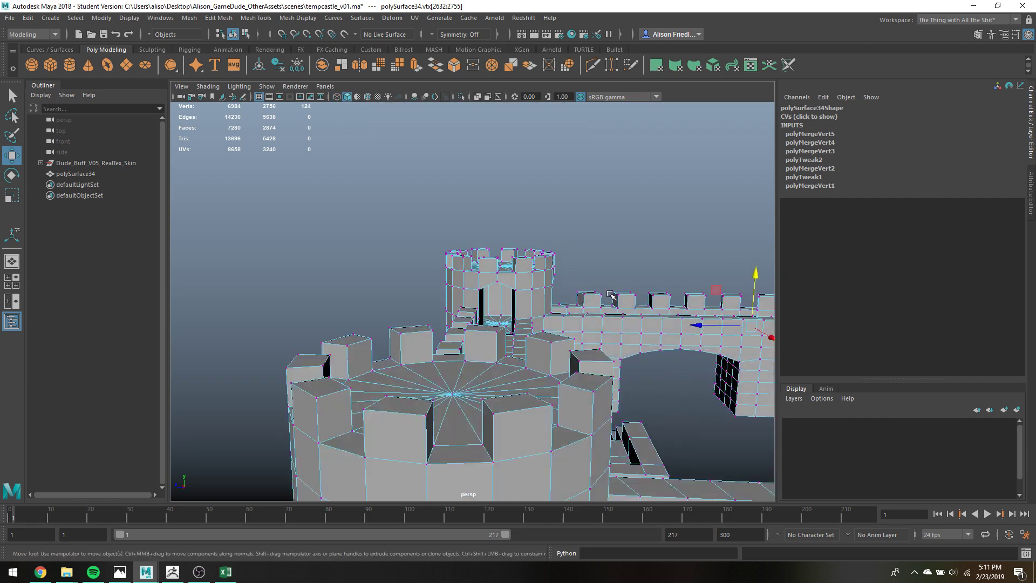
pyautogui.moveTo(759, 309); pyautogui.dragTo(754, 312)
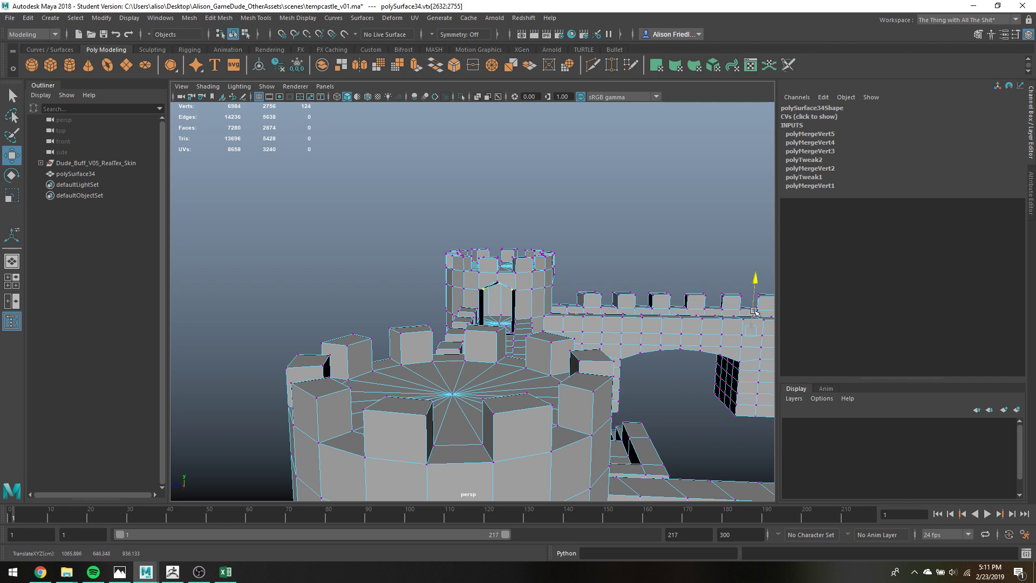
# Reselect all faces of the inner tower rooms, isolate them in the perspective view and clear the selection.
pyautogui.press('q')
pyautogui.moveTo(555, 277); pyautogui.dragTo(410, 264, button='right')
pyautogui.doubleClick(523, 287)
pyautogui.moveTo(371, 241); pyautogui.dragTo(517, 324)
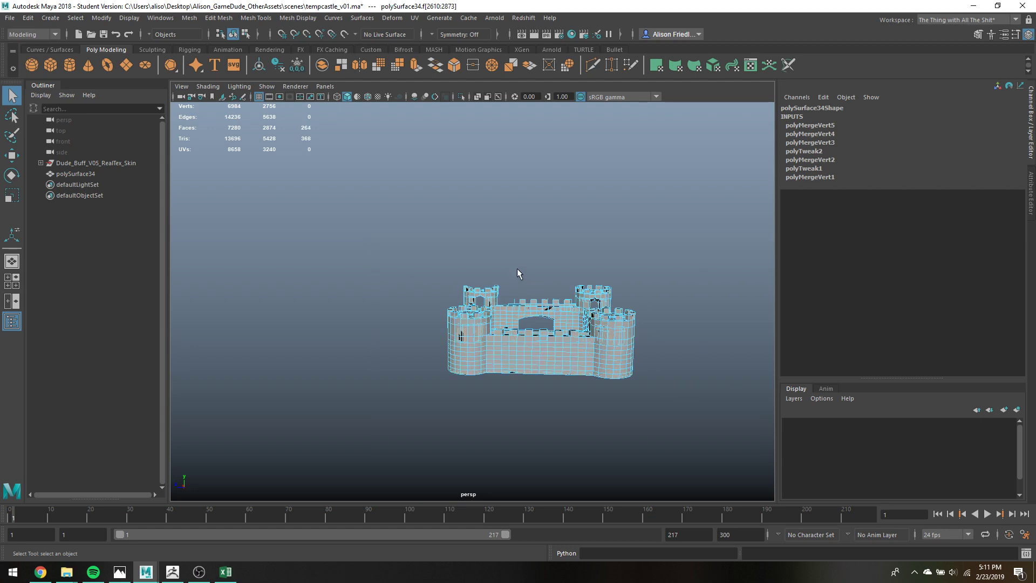
pyautogui.hotkey('ctrl', '1')
pyautogui.keyDown('alt'); pyautogui.moveTo(513, 267); pyautogui.dragTo(494, 244, button='right'); pyautogui.keyUp('alt')
pyautogui.click(423, 172)
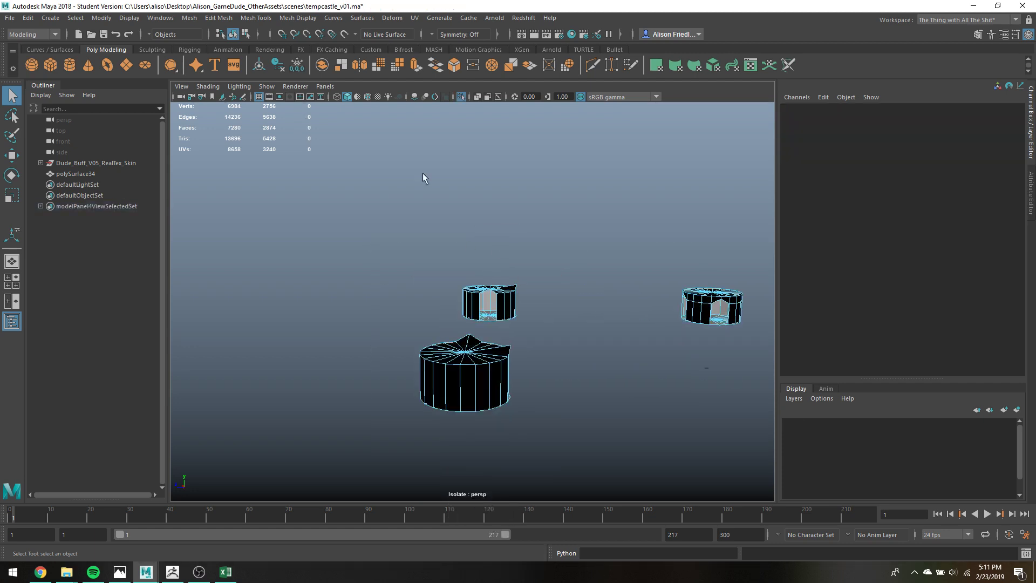
# Try to insert a horizontal edge loop around the walls of the inner tower rooms with the Insert Edge Loop tool.
pyautogui.click(285, 20)
pyautogui.click(286, 110)
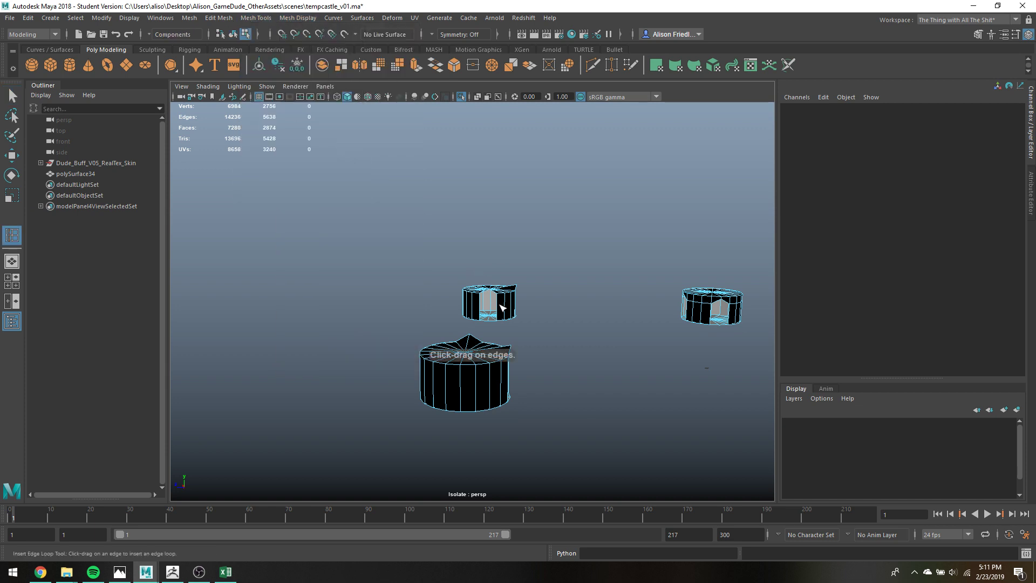
pyautogui.moveTo(502, 307); pyautogui.dragTo(507, 311)
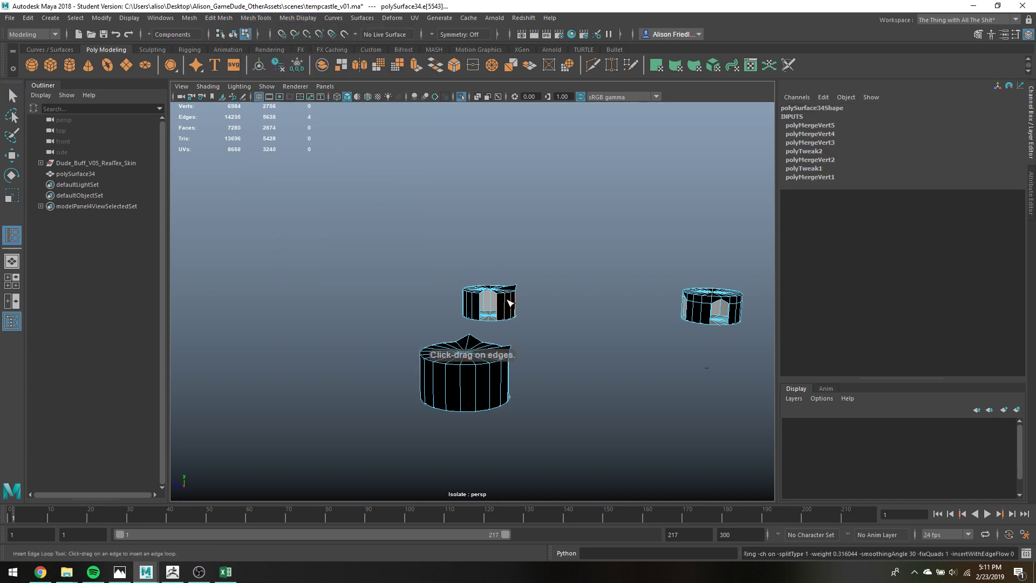
pyautogui.press('space')
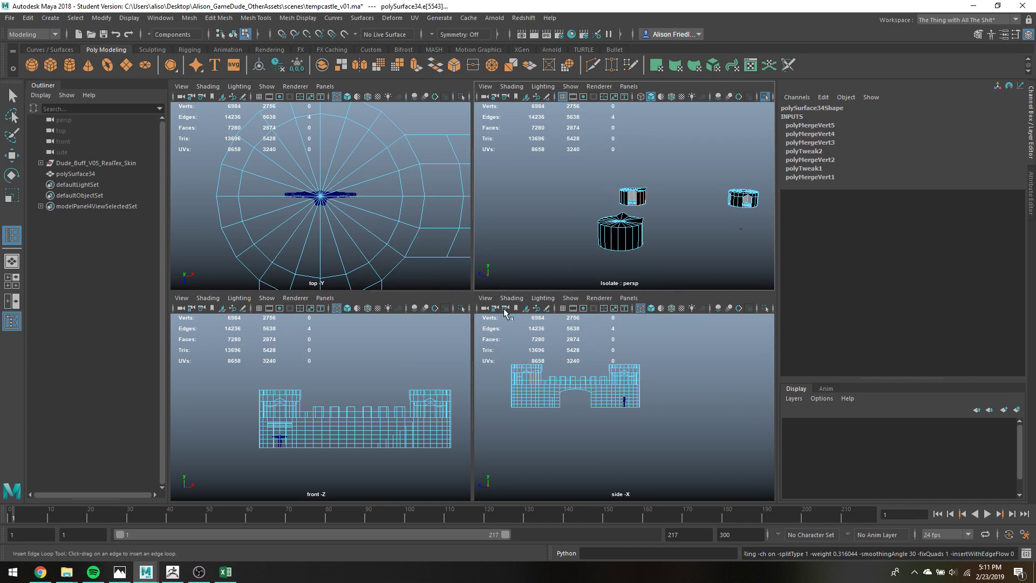
pyautogui.moveTo(611, 243); pyautogui.dragTo(609, 262, button='right')
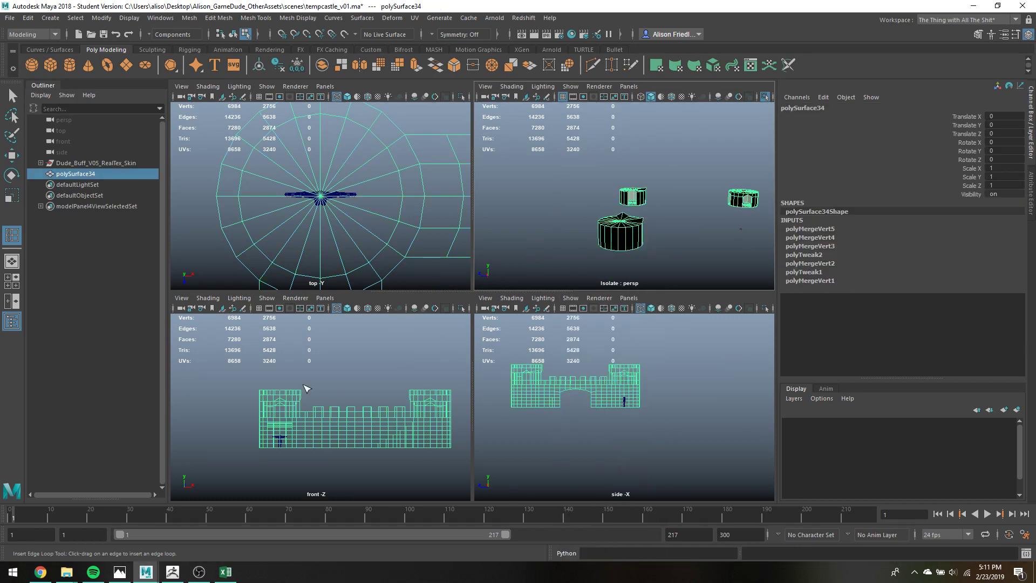
pyautogui.click(306, 388)
pyautogui.hotkey('ctrl', '1')
pyautogui.hotkey('ctrl', '1')
pyautogui.hotkey('ctrl', '1')
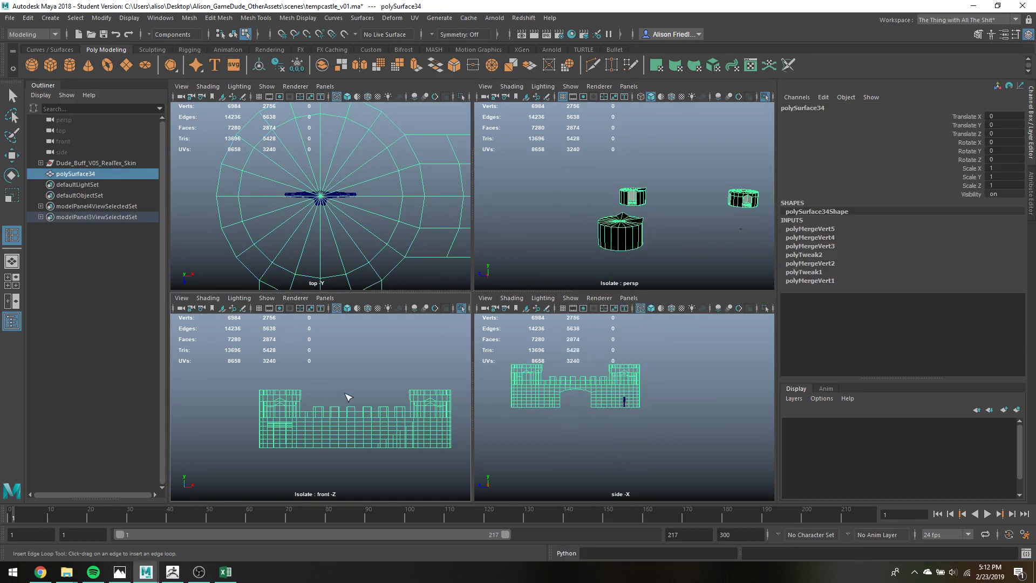
pyautogui.moveTo(632, 238); pyautogui.dragTo(607, 254, button='right')
pyautogui.hotkey('ctrl', 'z')
pyautogui.keyDown('alt'); pyautogui.moveTo(607, 254); pyautogui.dragTo(532, 244, button='middle'); pyautogui.keyUp('alt')
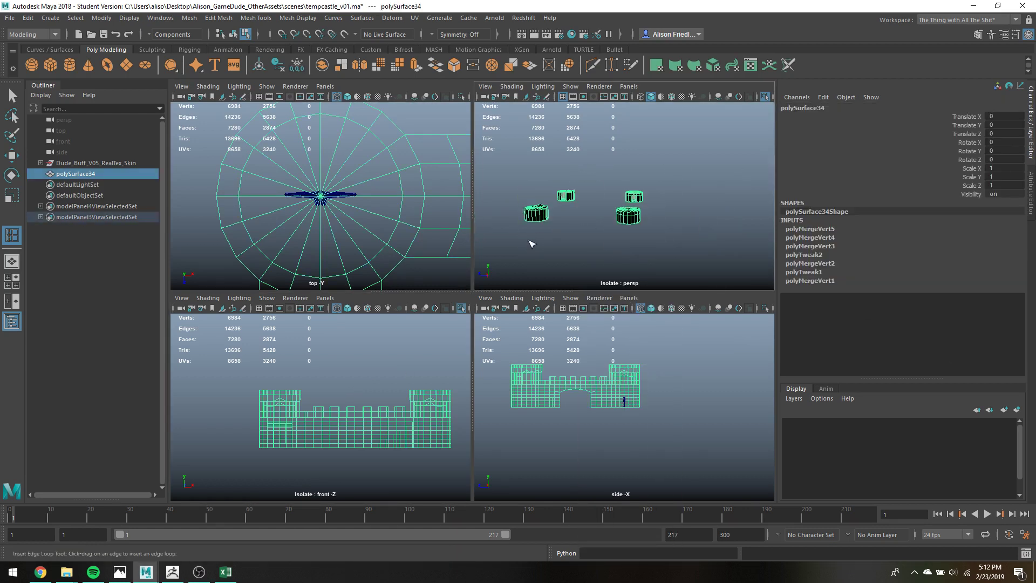
pyautogui.click(638, 219)
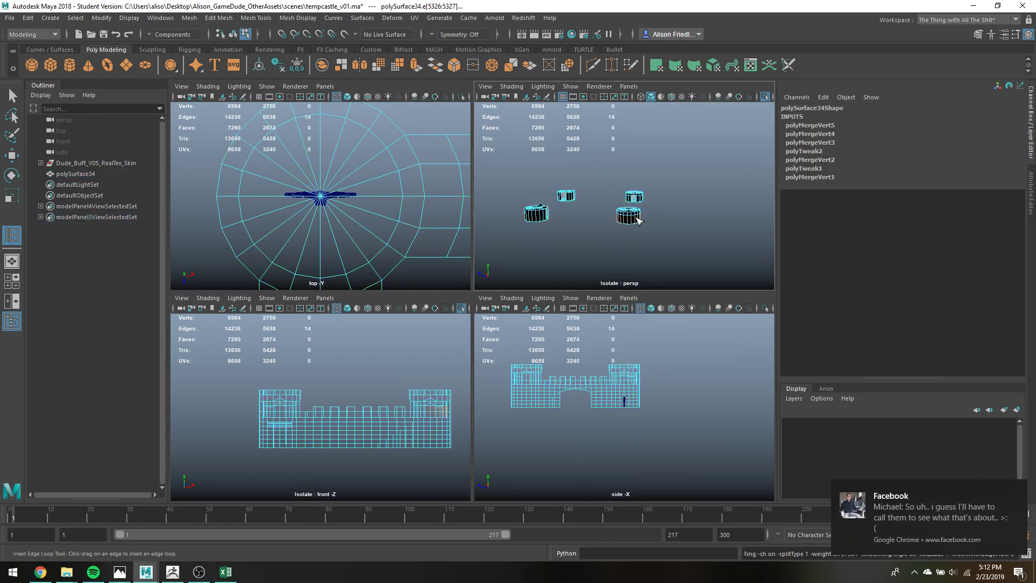
# Select all faces of the inner tower rooms and isolate them in the front view.
pyautogui.press('q')
pyautogui.moveTo(687, 244); pyautogui.dragTo(370, 92)
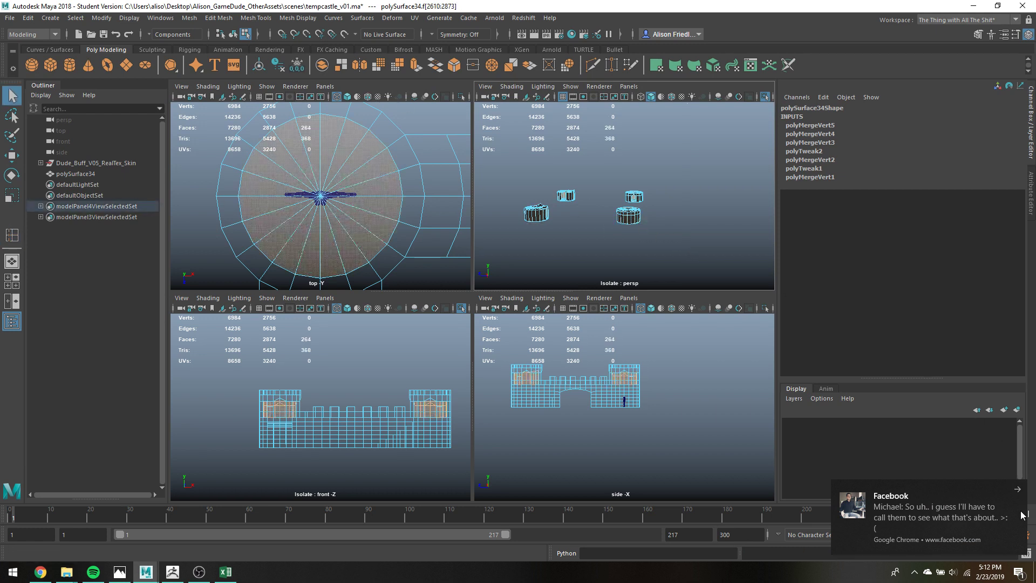
pyautogui.click(1018, 489)
pyautogui.hotkey('ctrl', '1')
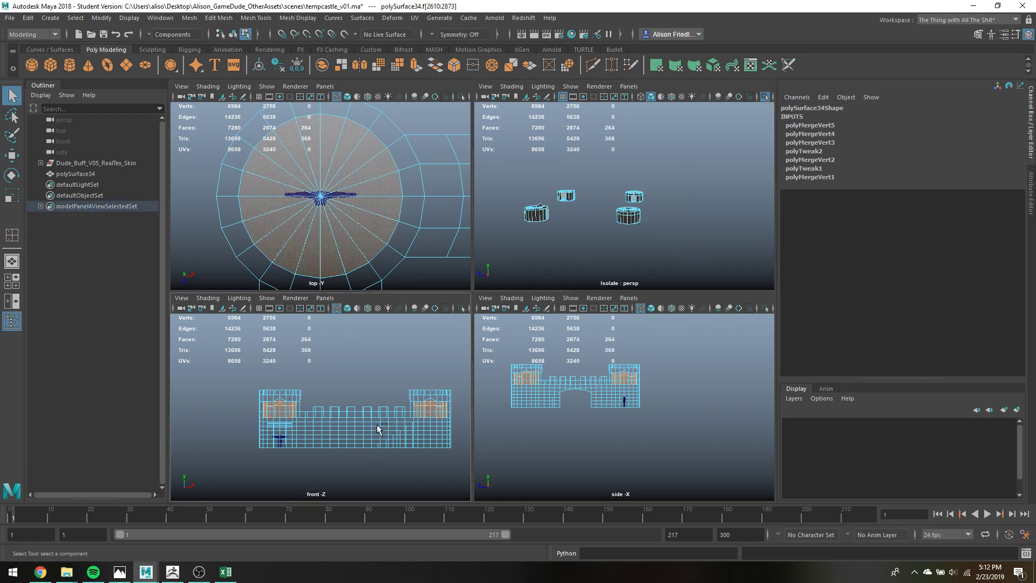
pyautogui.hotkey('ctrl', '1')
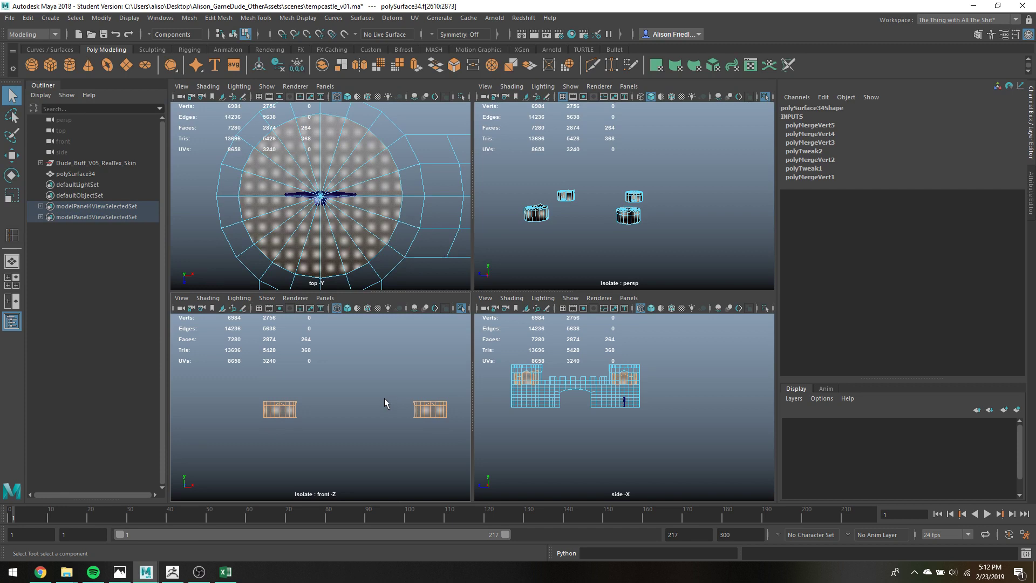
# Slice straight across all the isolated inner rooms, a little above their floors, with the Multi-Cut tool in the front view.
pyautogui.press('space')
pyautogui.scroll(2, 365, 398)
pyautogui.hotkey('ctrl', 'shift', 'x')
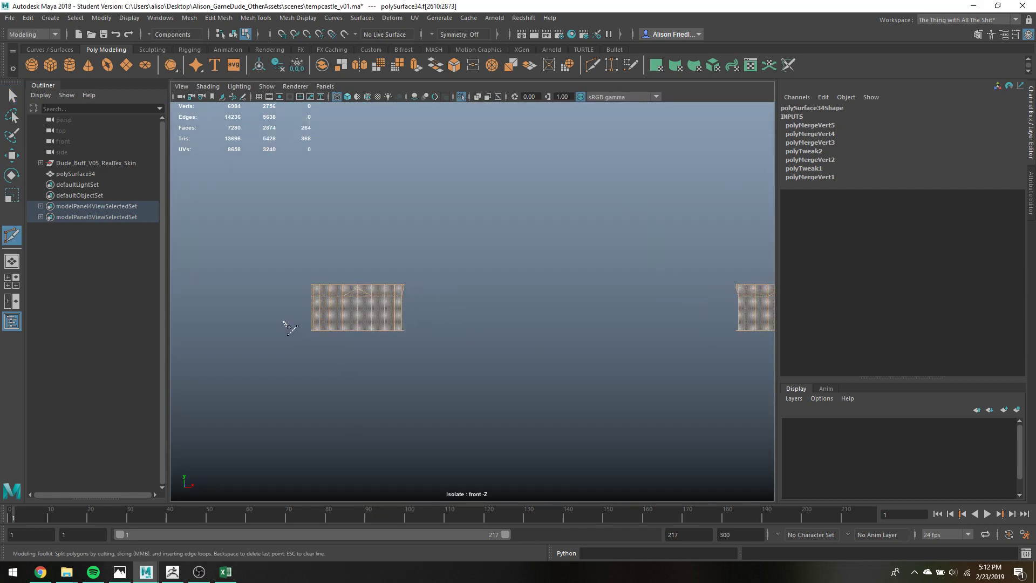
pyautogui.moveTo(283, 319); pyautogui.dragTo(408, 318)
pyautogui.keyDown('shift'); pyautogui.moveTo(916, 359); pyautogui.dragTo(916, 360); pyautogui.keyUp('shift')
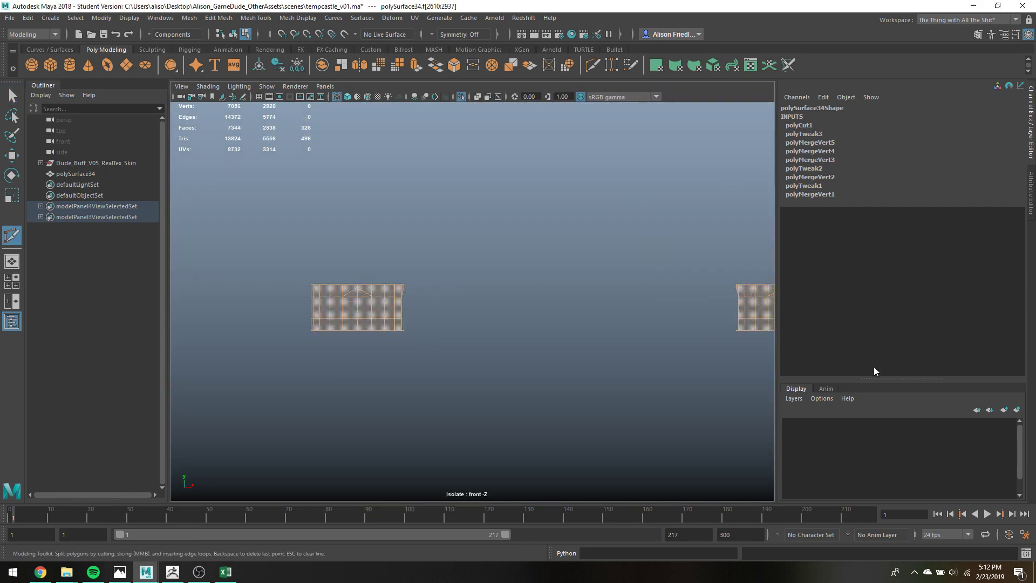
pyautogui.keyDown('alt'); pyautogui.moveTo(680, 334); pyautogui.dragTo(577, 344, button='middle'); pyautogui.keyUp('alt')
# Return to the full perspective view and show the whole castle again.
pyautogui.press('space')
pyautogui.press('space')
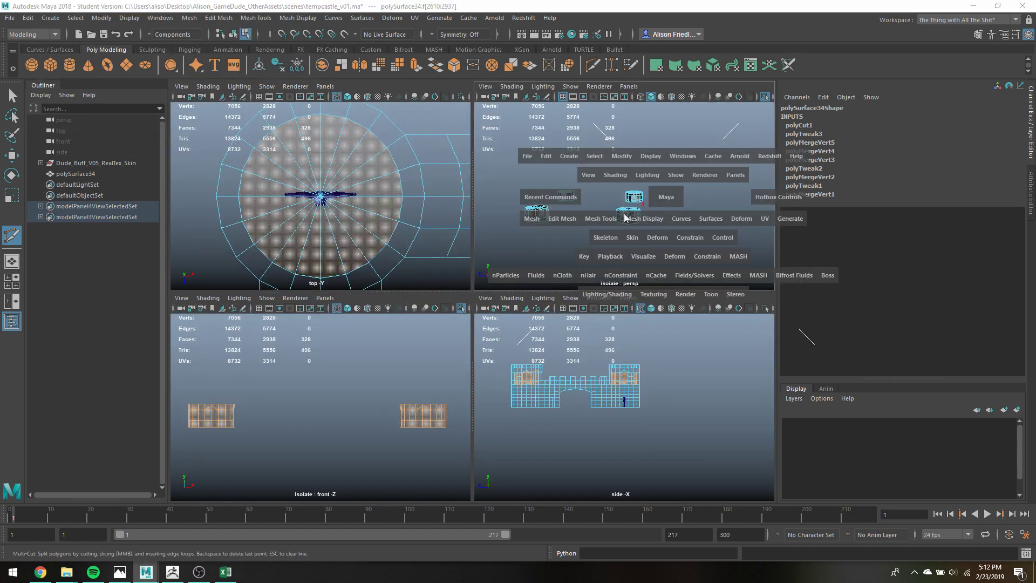
pyautogui.moveTo(386, 261); pyautogui.dragTo(423, 255, button='right')
pyautogui.hotkey('ctrl', '1')
pyautogui.scroll(5, 367, 264)
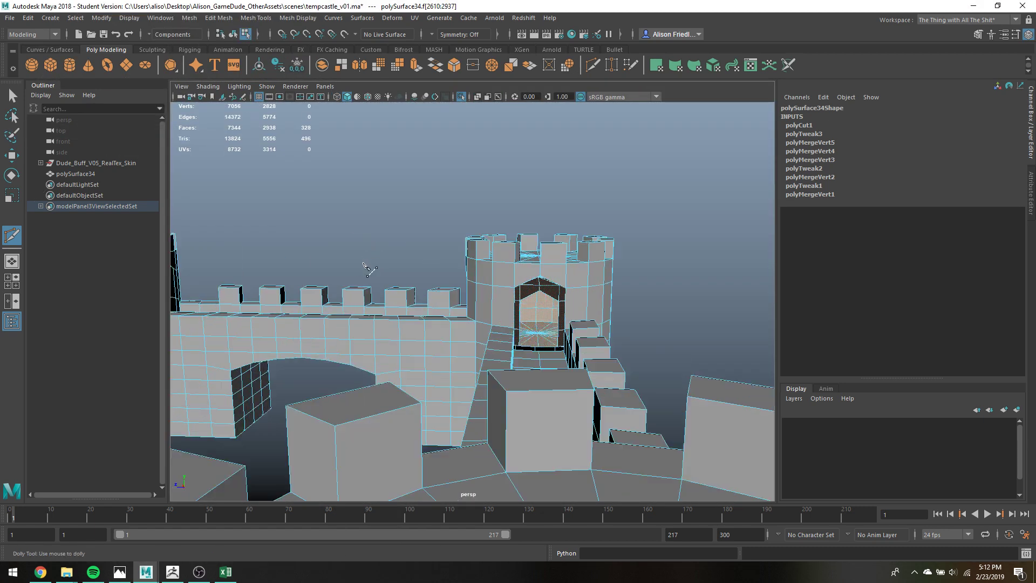
# Select the border edges of a tower doorway and of the inner room's opening behind it, and bridge them.
pyautogui.keyDown('alt'); pyautogui.moveTo(367, 266); pyautogui.dragTo(574, 275); pyautogui.keyUp('alt')
pyautogui.press('q')
pyautogui.moveTo(571, 261); pyautogui.dragTo(574, 222, button='right')
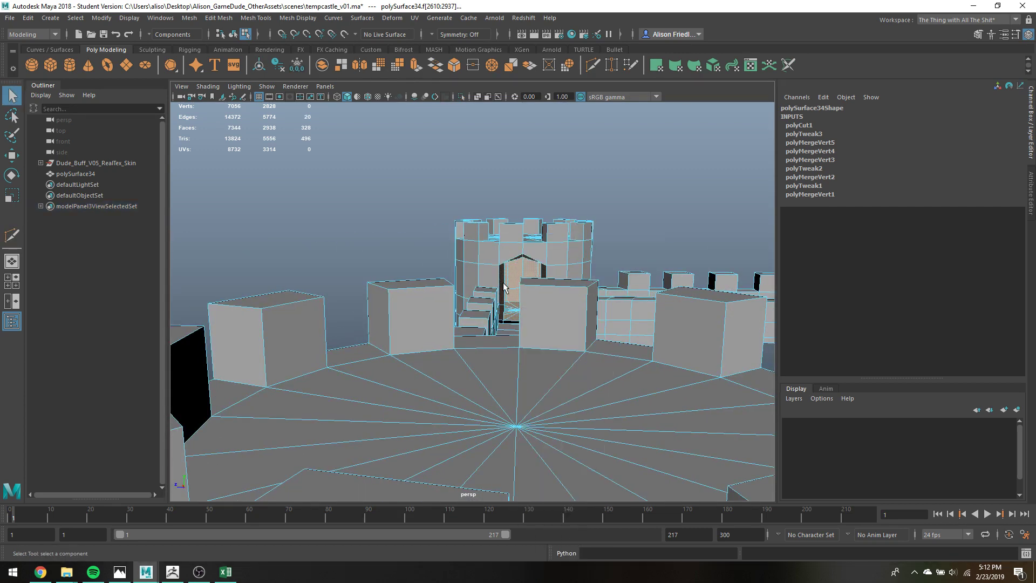
pyautogui.click(516, 259)
pyautogui.keyDown('alt'); pyautogui.moveTo(520, 258); pyautogui.dragTo(532, 220); pyautogui.keyUp('alt')
pyautogui.scroll(5, 615, 229)
pyautogui.keyDown('shift'); pyautogui.doubleClick(510, 206); pyautogui.keyUp('shift')
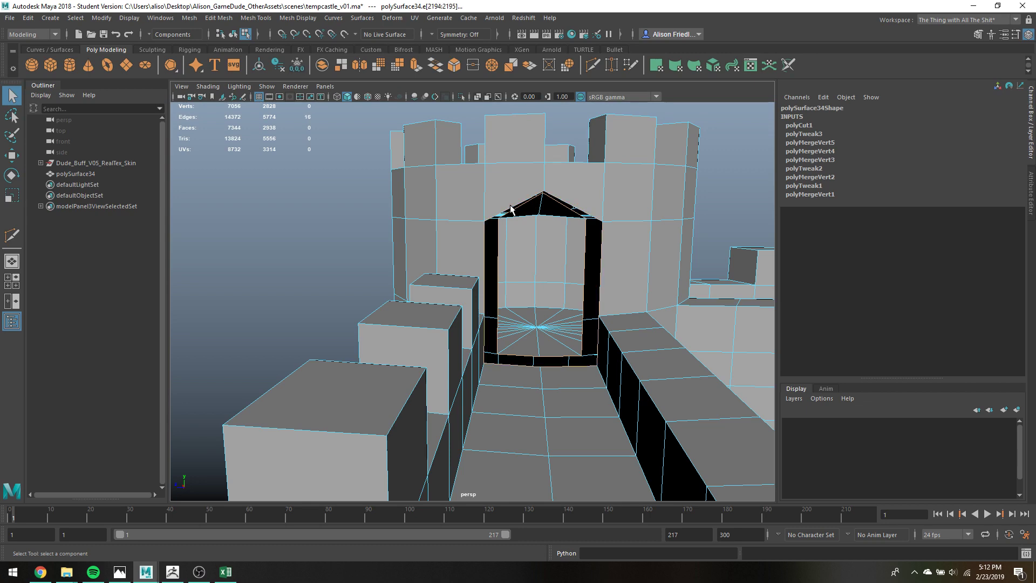
pyautogui.click(198, 17)
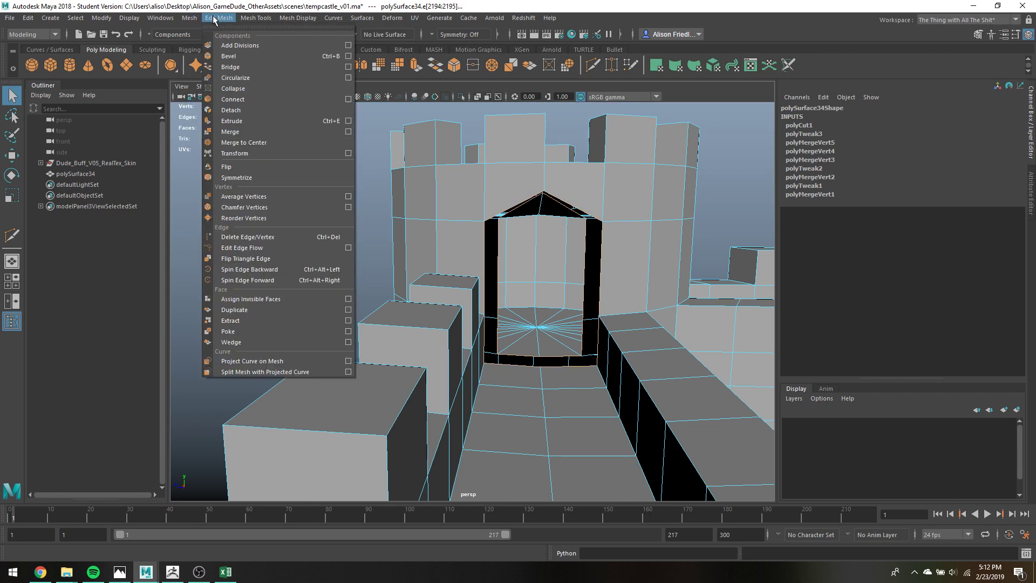
pyautogui.click(216, 67)
# Bridge the outer and inner border edges of the same tower's second doorway.
pyautogui.keyDown('alt'); pyautogui.moveTo(486, 291); pyautogui.dragTo(509, 305); pyautogui.keyUp('alt')
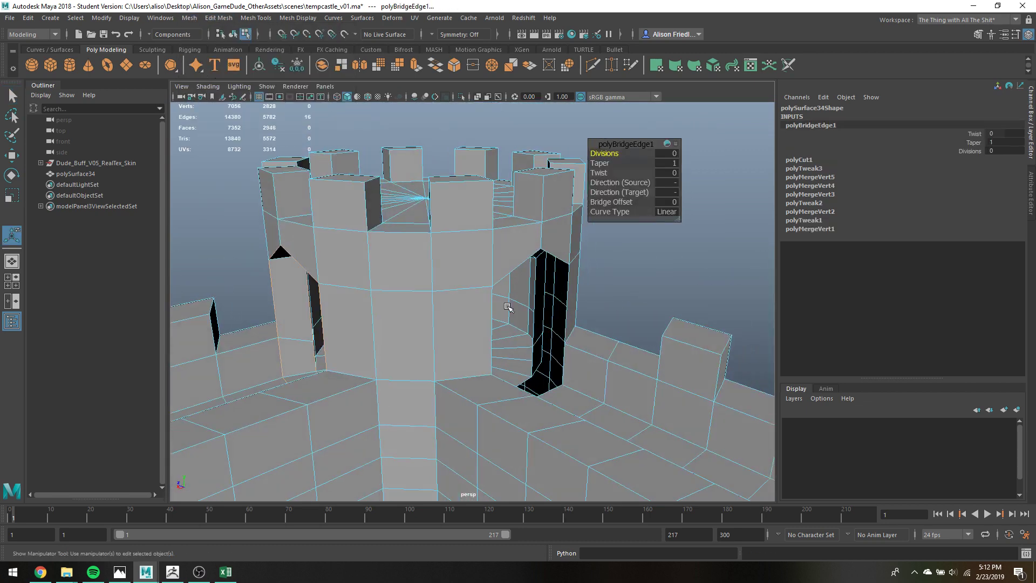
pyautogui.doubleClick(534, 288)
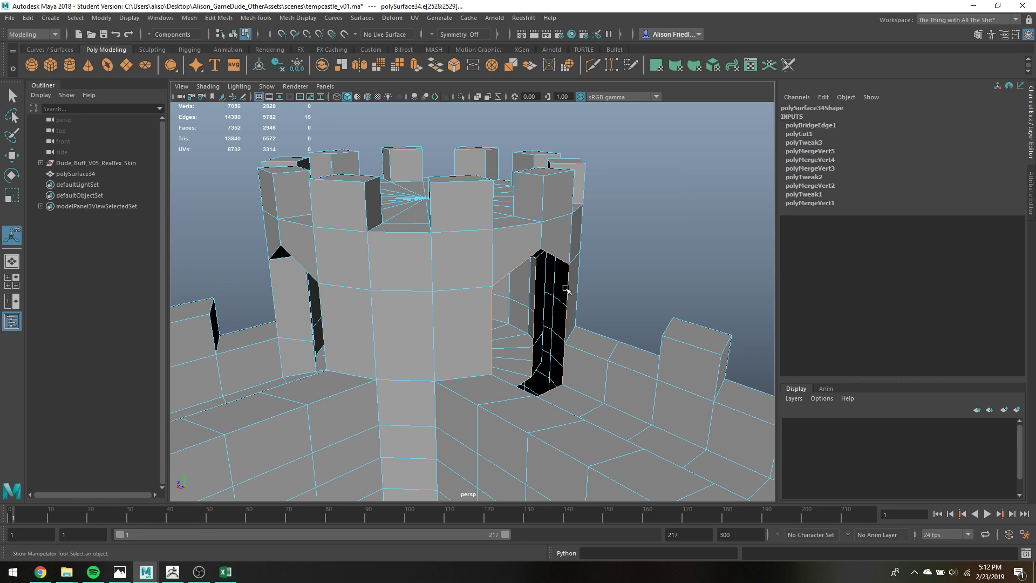
pyautogui.press('g')
# Try to bridge the doorway borders of the neighbouring tower and adjust the bridge offset, and undo the offset changes.
pyautogui.keyDown('alt'); pyautogui.moveTo(566, 290); pyautogui.dragTo(559, 337); pyautogui.keyUp('alt')
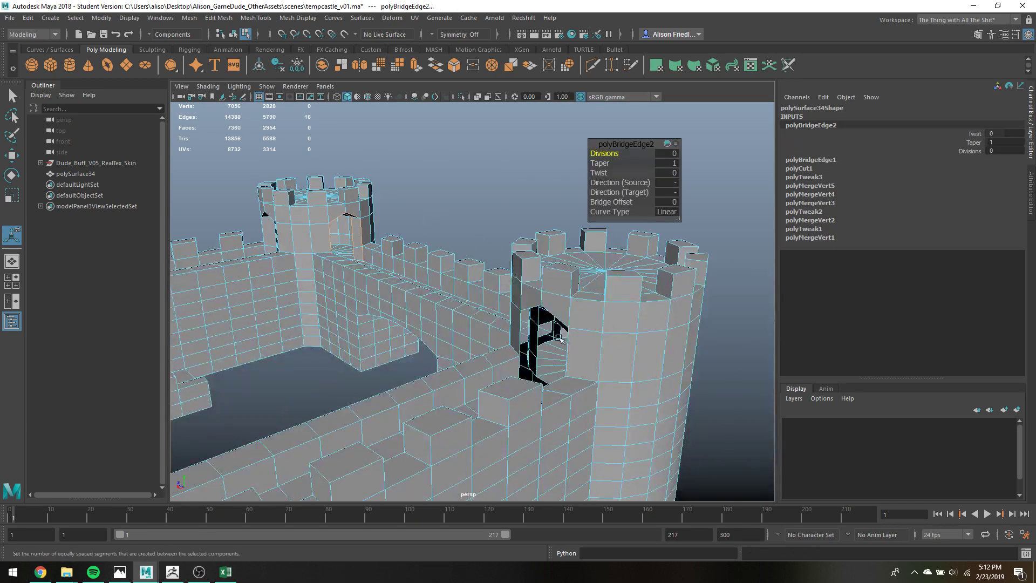
pyautogui.doubleClick(524, 336)
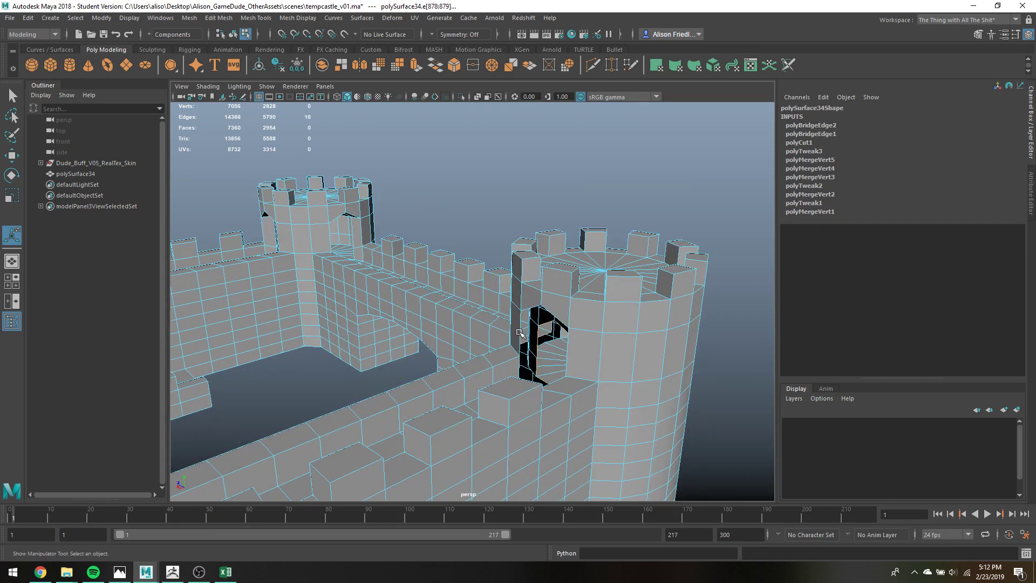
pyautogui.press('g')
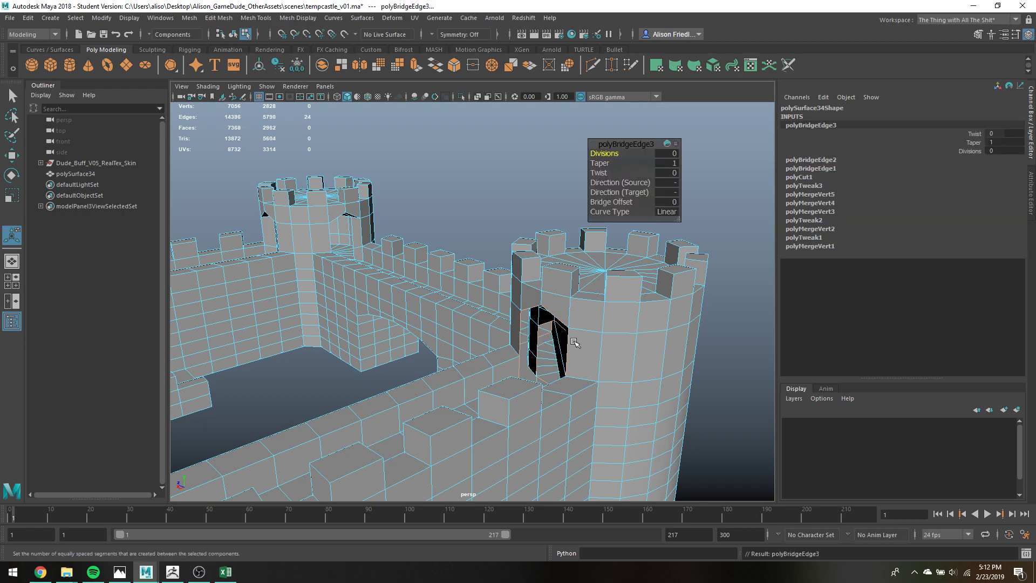
pyautogui.keyDown('alt'); pyautogui.moveTo(576, 344); pyautogui.dragTo(492, 339); pyautogui.keyUp('alt')
pyautogui.moveTo(615, 202); pyautogui.dragTo(707, 215)
pyautogui.hotkey('ctrl', 'z')
pyautogui.hotkey('ctrl', 'z')
pyautogui.hotkey('ctrl', 'z')
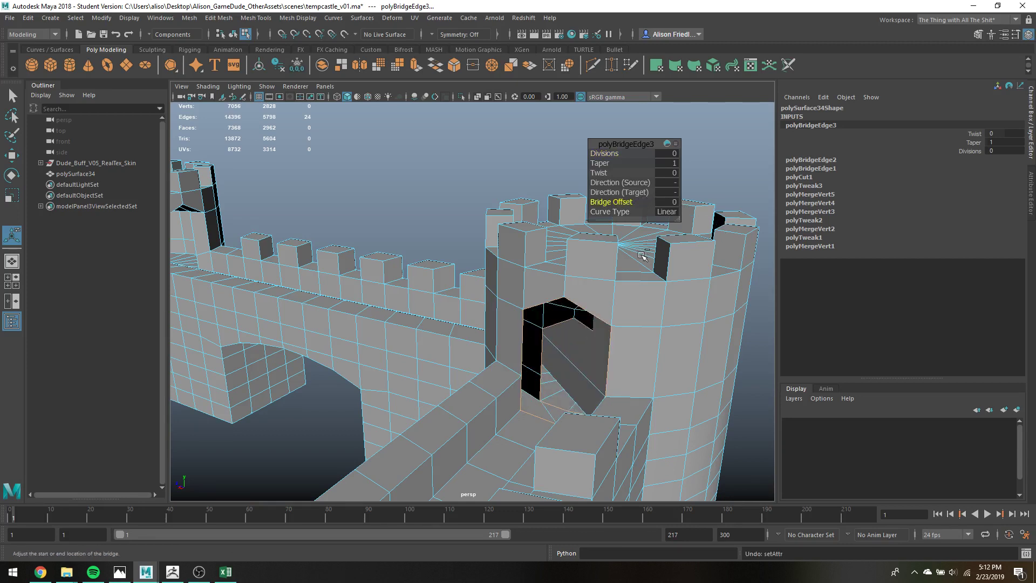
# Undo the neighbouring tower's faulty bridge, check the edges in wireframe, drop the stray doorway edges from the selection and bridge again.
pyautogui.moveTo(620, 345)
pyautogui.keyDown('alt'); pyautogui.mouseDown()
pyautogui.moveTo(590, 342)
pyautogui.moveTo(499, 286)
pyautogui.moveTo(558, 300)
pyautogui.mouseUp(); pyautogui.keyUp('alt')
pyautogui.press('4')
pyautogui.moveTo(620, 292)
pyautogui.keyDown('alt'); pyautogui.mouseDown()
pyautogui.moveTo(655, 294)
pyautogui.moveTo(626, 291)
pyautogui.mouseUp(); pyautogui.keyUp('alt')
pyautogui.press('q')
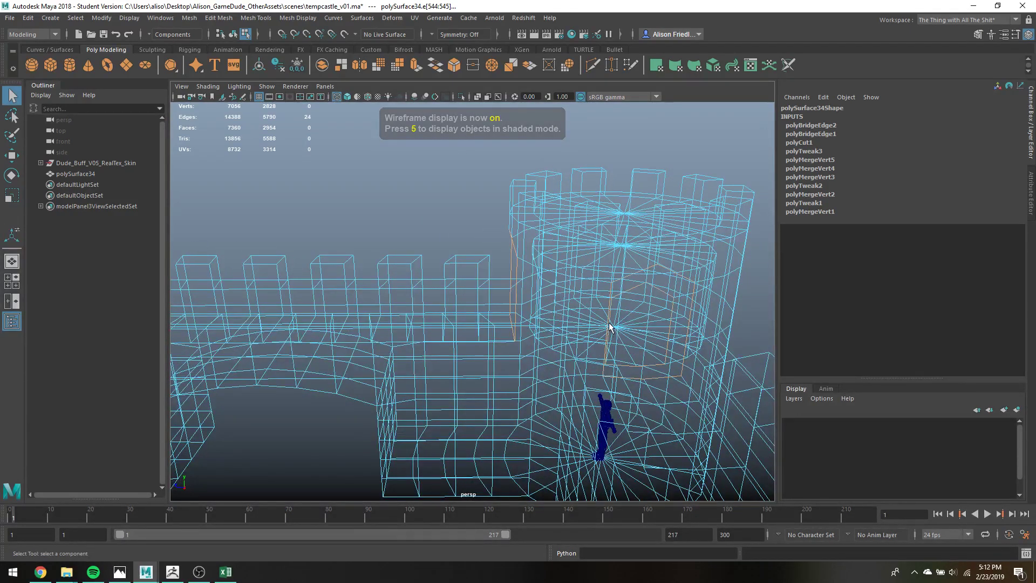
pyautogui.hotkey('ctrl', 'z')
pyautogui.press('g')
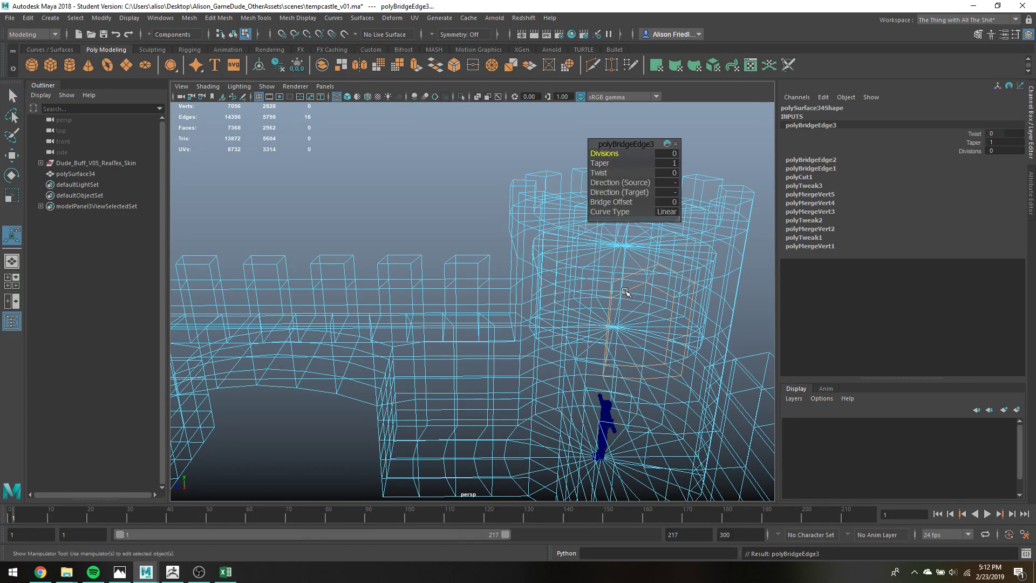
# Return to shaded display and bridge the outer and inner borders of the next tower's open doorway.
pyautogui.press('5')
pyautogui.keyDown('alt'); pyautogui.moveTo(635, 288); pyautogui.dragTo(655, 276); pyautogui.keyUp('alt')
pyautogui.press('q')
pyautogui.doubleClick(654, 276)
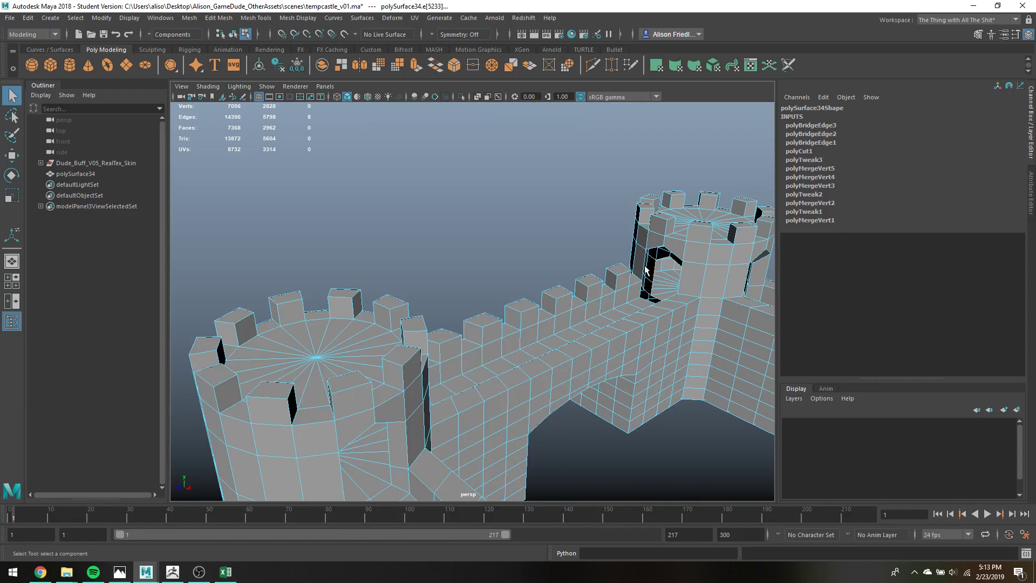
pyautogui.press('g')
# Select the outer and inner border edges of the doorway at the far end of the wall and bridge them.
pyautogui.keyDown('alt'); pyautogui.moveTo(645, 270); pyautogui.dragTo(478, 396); pyautogui.keyUp('alt')
pyautogui.click(485, 403)
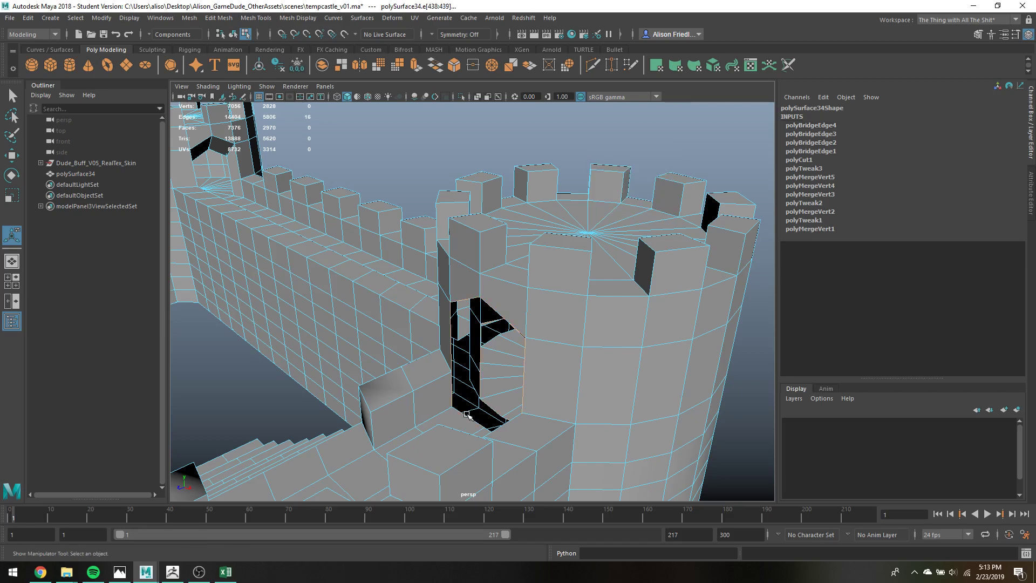
pyautogui.press('g')
# Bridge the outer and inner borders of the opposite doorway in the same tower.
pyautogui.click(489, 344)
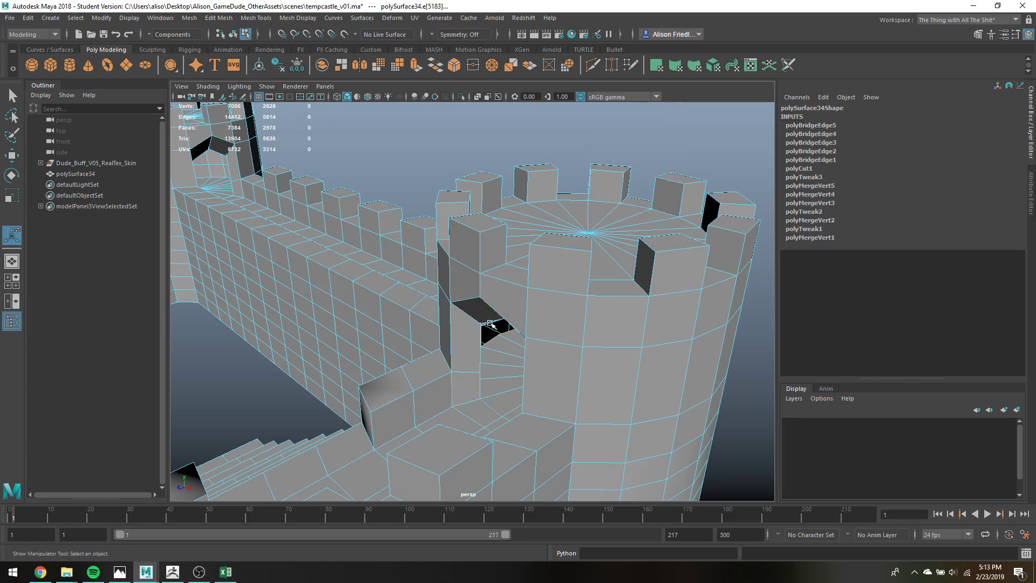
pyautogui.keyDown('alt'); pyautogui.moveTo(497, 326); pyautogui.dragTo(489, 335); pyautogui.keyUp('alt')
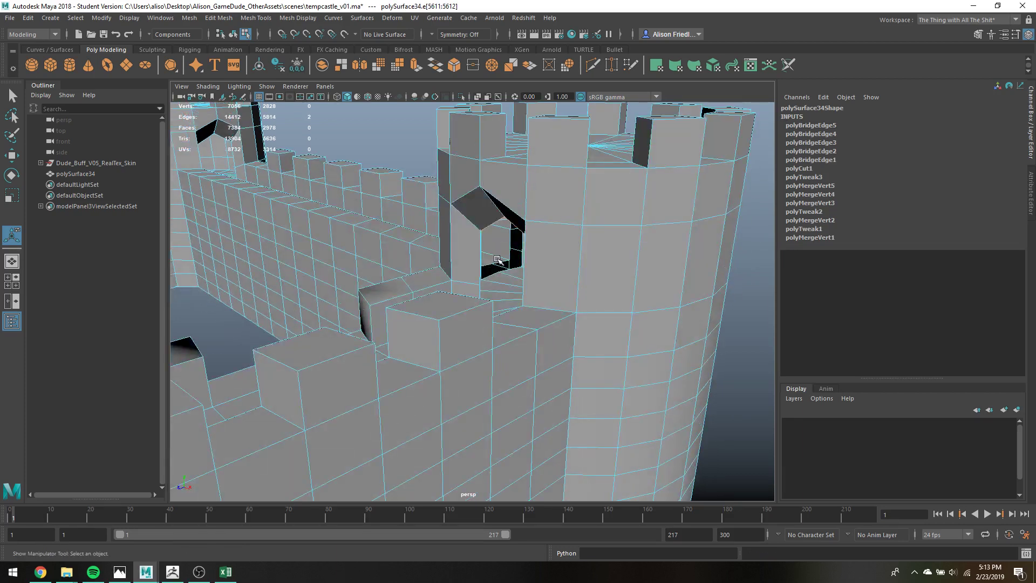
pyautogui.click(497, 260)
pyautogui.doubleClick(506, 267)
pyautogui.press('g')
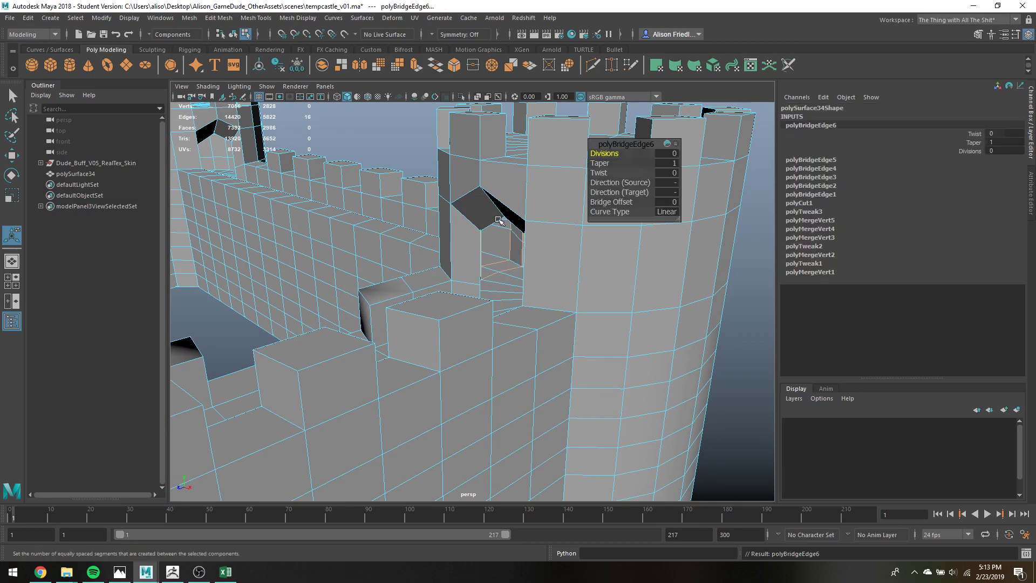
# Select both border loops of the doorway above the curved wall walk on the next tower and bridge them.
pyautogui.press('a')
pyautogui.keyDown('alt'); pyautogui.moveTo(500, 221); pyautogui.dragTo(531, 259); pyautogui.keyUp('alt')
pyautogui.keyDown('alt'); pyautogui.moveTo(532, 259); pyautogui.dragTo(502, 216, button='right'); pyautogui.keyUp('alt')
pyautogui.keyDown('alt'); pyautogui.moveTo(648, 141); pyautogui.dragTo(553, 294, button='middle'); pyautogui.keyUp('alt')
pyautogui.keyDown('alt'); pyautogui.moveTo(553, 294); pyautogui.dragTo(602, 295, button='right'); pyautogui.keyUp('alt')
pyautogui.keyDown('alt'); pyautogui.moveTo(577, 294); pyautogui.dragTo(232, 255, button='middle'); pyautogui.keyUp('alt')
pyautogui.keyDown('alt'); pyautogui.moveTo(232, 254); pyautogui.dragTo(388, 263, button='right'); pyautogui.keyUp('alt')
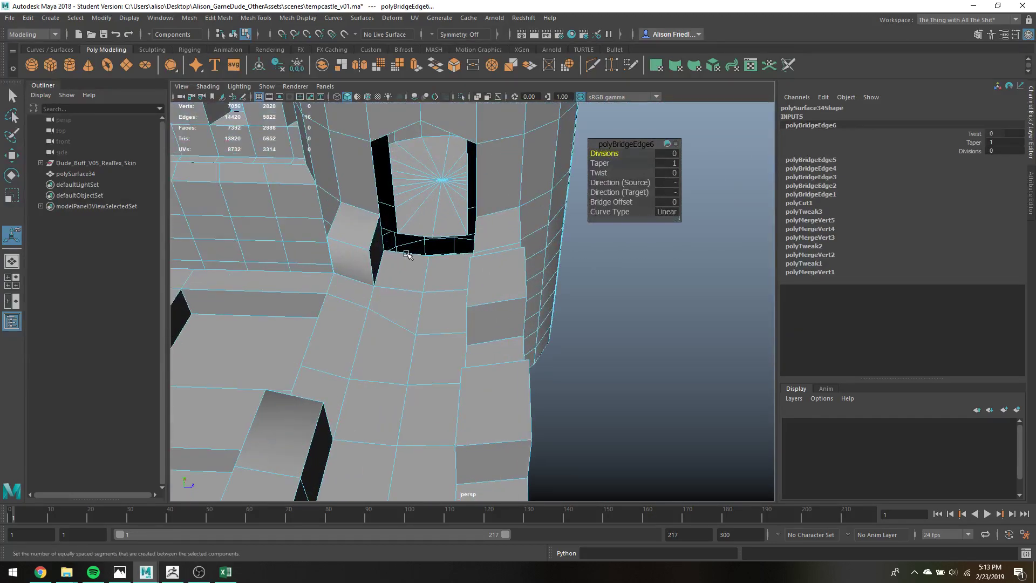
pyautogui.click(407, 254)
pyautogui.press('g')
pyautogui.keyDown('alt'); pyautogui.moveTo(322, 265); pyautogui.dragTo(510, 245); pyautogui.keyUp('alt')
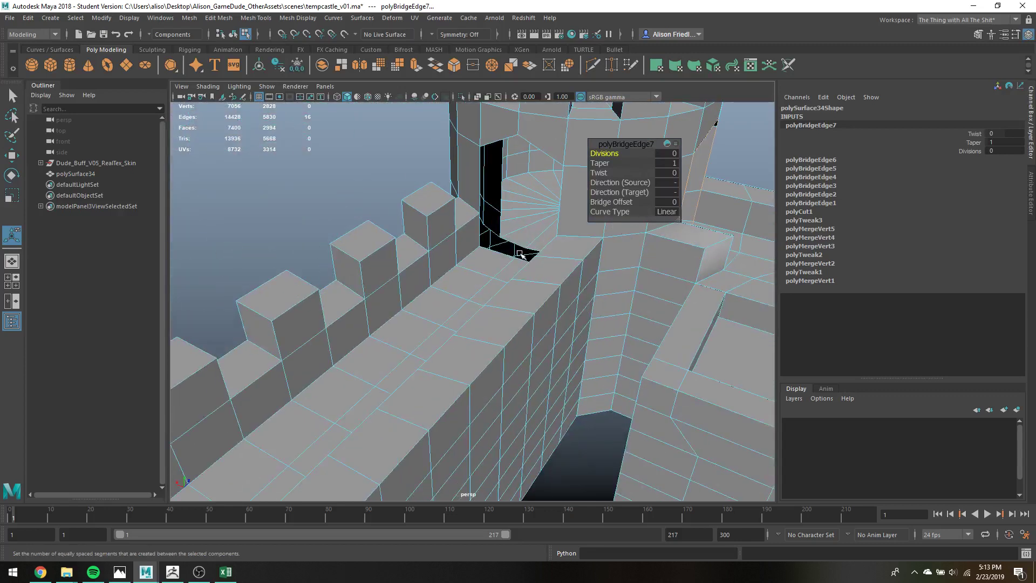
pyautogui.click(510, 245)
pyautogui.press('g')
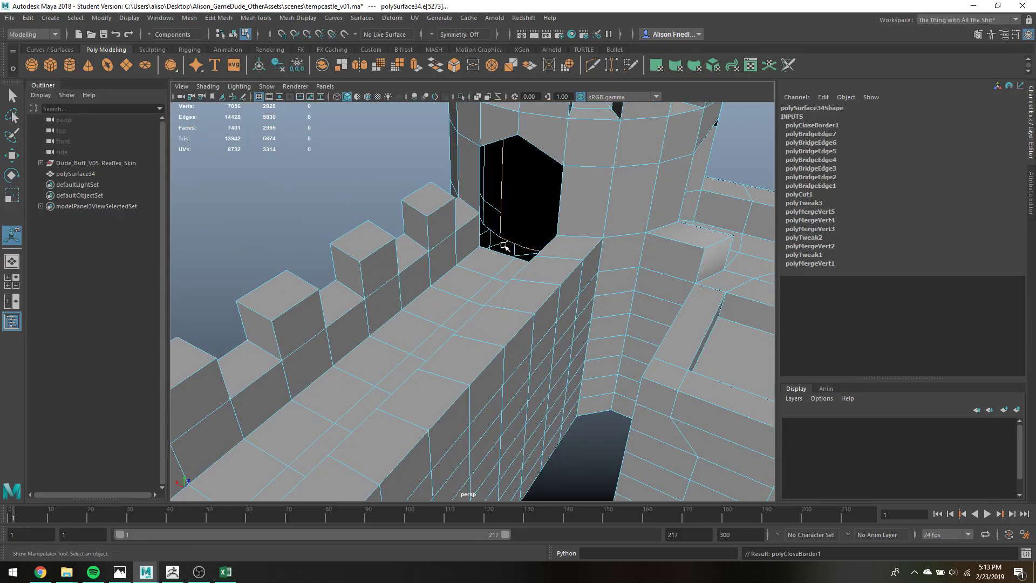
pyautogui.hotkey('ctrl', 'z')
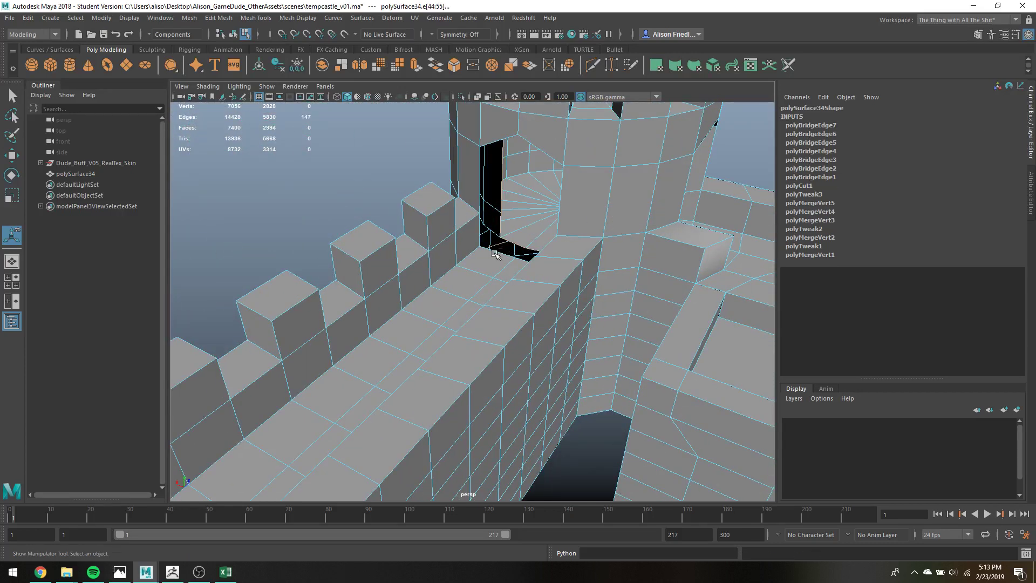
pyautogui.hotkey('ctrl', 'z')
# Add the missing outer border to the selection of that tower's other doorway and bridge the edges.
pyautogui.keyDown('shift'); pyautogui.doubleClick(495, 249); pyautogui.keyUp('shift')
pyautogui.press('g')
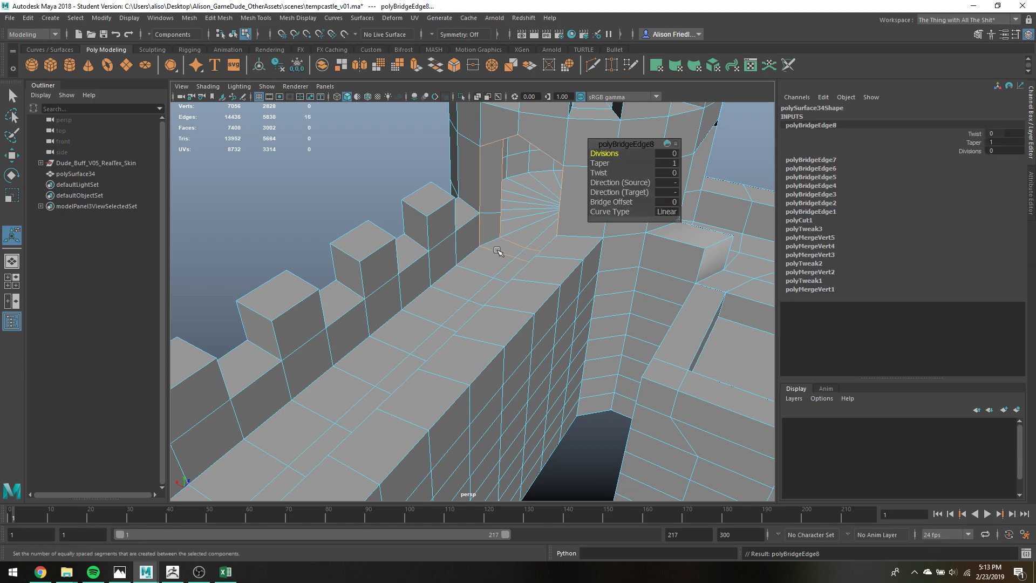
# Switch to face selection and wireframe display and select the ceiling faces of the first tower's inner room.
pyautogui.keyDown('alt'); pyautogui.moveTo(503, 174); pyautogui.dragTo(508, 233); pyautogui.keyUp('alt')
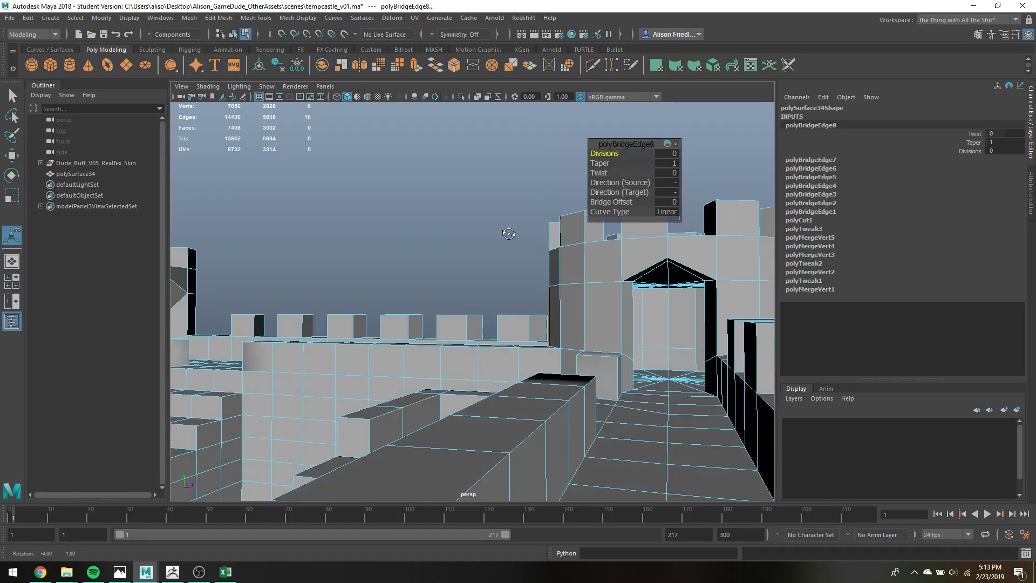
pyautogui.keyDown('alt'); pyautogui.moveTo(686, 271); pyautogui.dragTo(678, 270); pyautogui.keyUp('alt')
pyautogui.moveTo(672, 262); pyautogui.dragTo(673, 276, button='right')
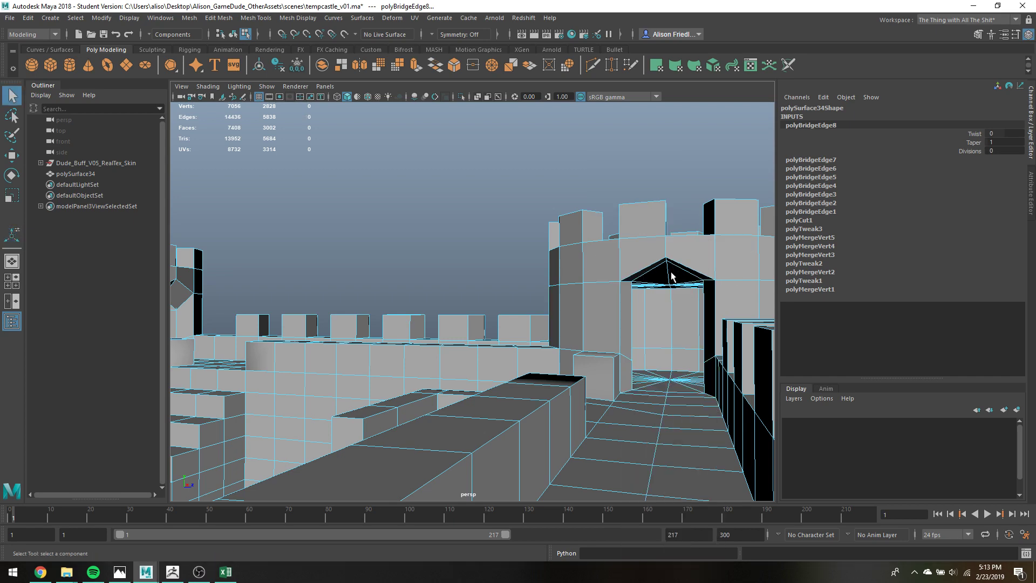
pyautogui.moveTo(673, 275)
pyautogui.keyDown('alt'); pyautogui.mouseDown()
pyautogui.moveTo(662, 277)
pyautogui.moveTo(672, 287)
pyautogui.mouseUp(); pyautogui.keyUp('alt')
pyautogui.press('4')
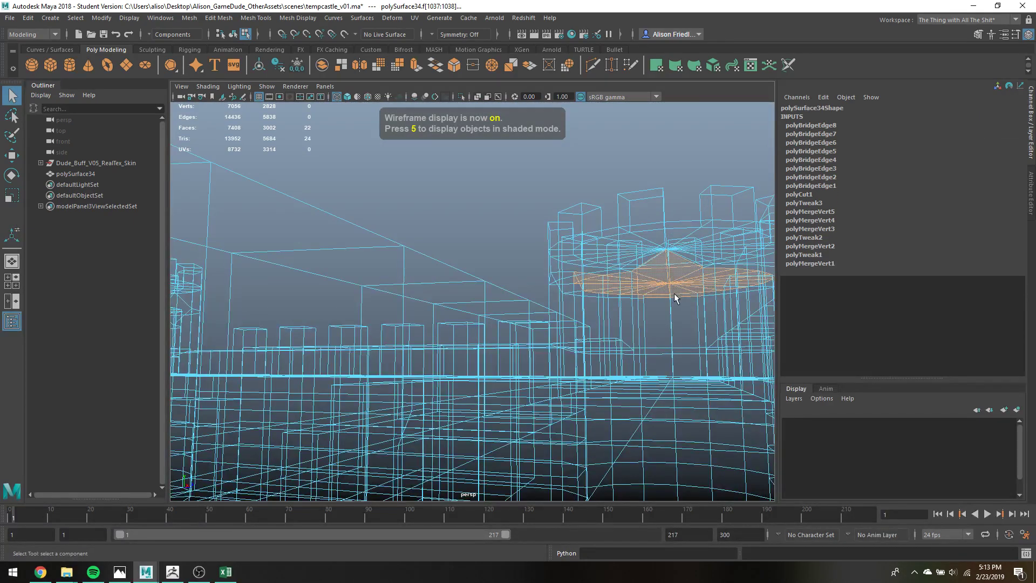
# Add the second tower room's ceiling faces to the selection and deselect the stray outer wall faces.
pyautogui.scroll(-6, 675, 294)
pyautogui.keyDown('alt'); pyautogui.moveTo(390, 232); pyautogui.dragTo(416, 243); pyautogui.keyUp('alt')
pyautogui.keyDown('alt'); pyautogui.moveTo(467, 268); pyautogui.dragTo(467, 259); pyautogui.keyUp('alt')
pyautogui.keyDown('shift'); pyautogui.moveTo(459, 222); pyautogui.dragTo(461, 223); pyautogui.keyUp('shift')
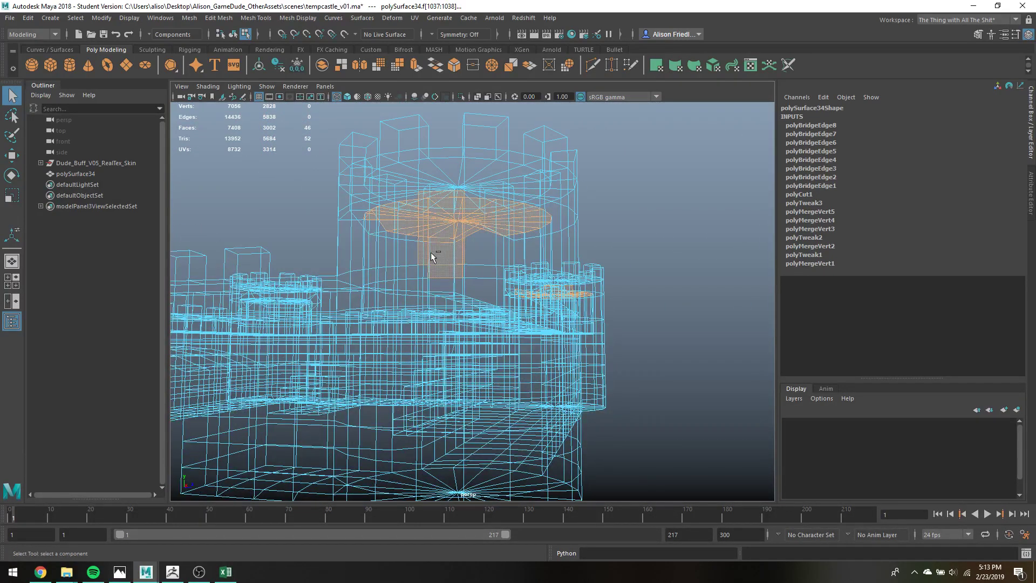
pyautogui.keyDown('ctrl'); pyautogui.moveTo(424, 260); pyautogui.dragTo(455, 290); pyautogui.keyUp('ctrl')
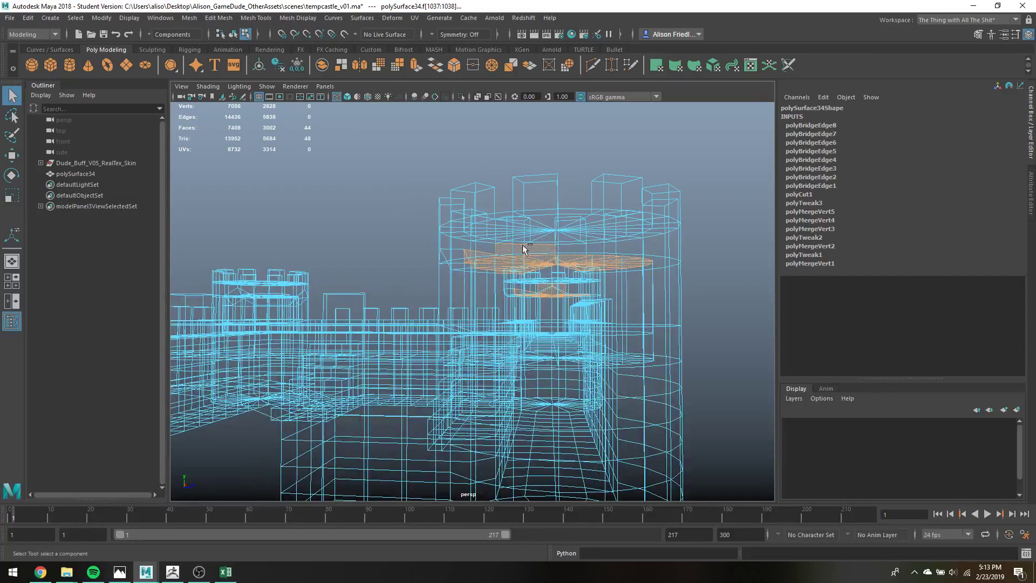
pyautogui.keyDown('alt'); pyautogui.moveTo(521, 262); pyautogui.dragTo(581, 262, button='middle'); pyautogui.keyUp('alt')
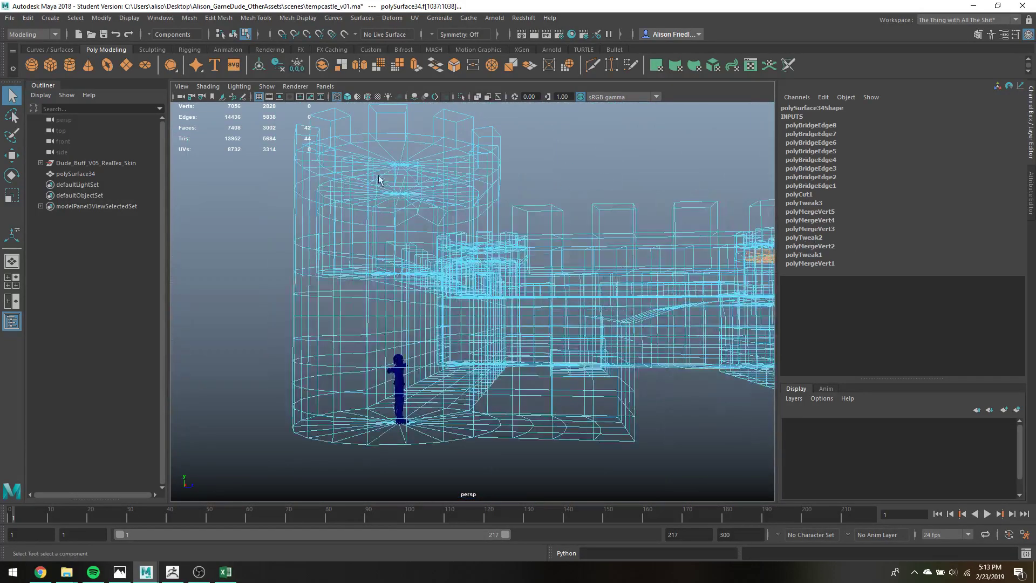
# Add the ceiling faces of the third tower's inner room, dropping the stray wall faces from the selection.
pyautogui.scroll(4, 377, 175)
pyautogui.keyDown('alt'); pyautogui.moveTo(378, 176); pyautogui.dragTo(414, 218, button='middle'); pyautogui.keyUp('alt')
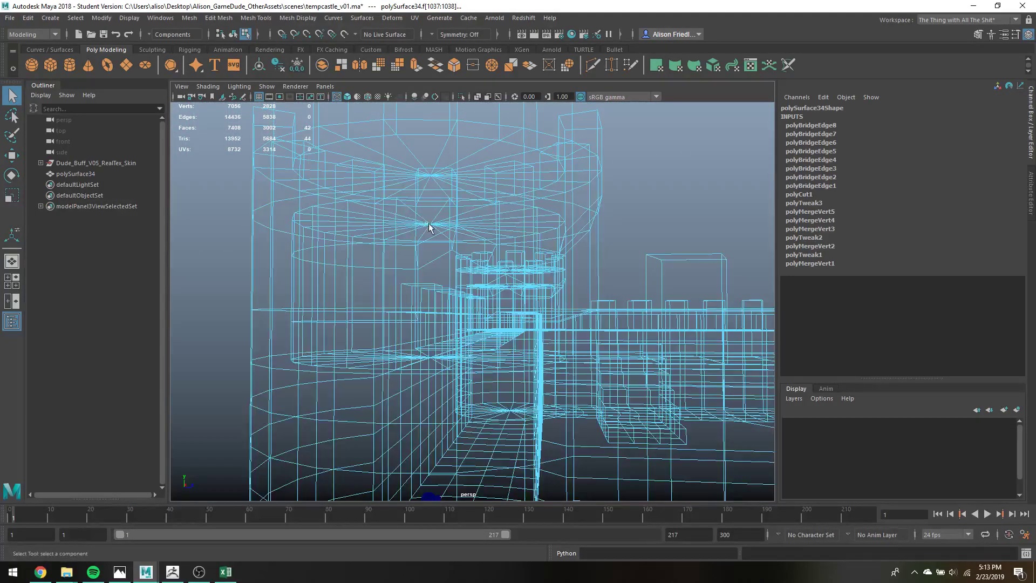
pyautogui.click(453, 233)
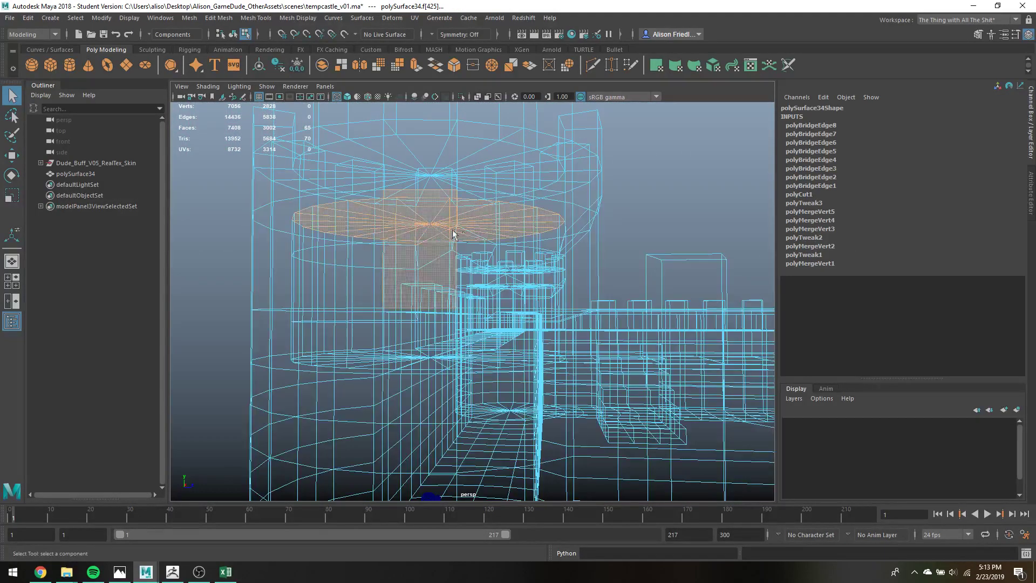
pyautogui.keyDown('ctrl'); pyautogui.click(380, 286); pyautogui.keyUp('ctrl')
pyautogui.keyDown('alt'); pyautogui.moveTo(526, 296); pyautogui.dragTo(266, 276); pyautogui.keyUp('alt')
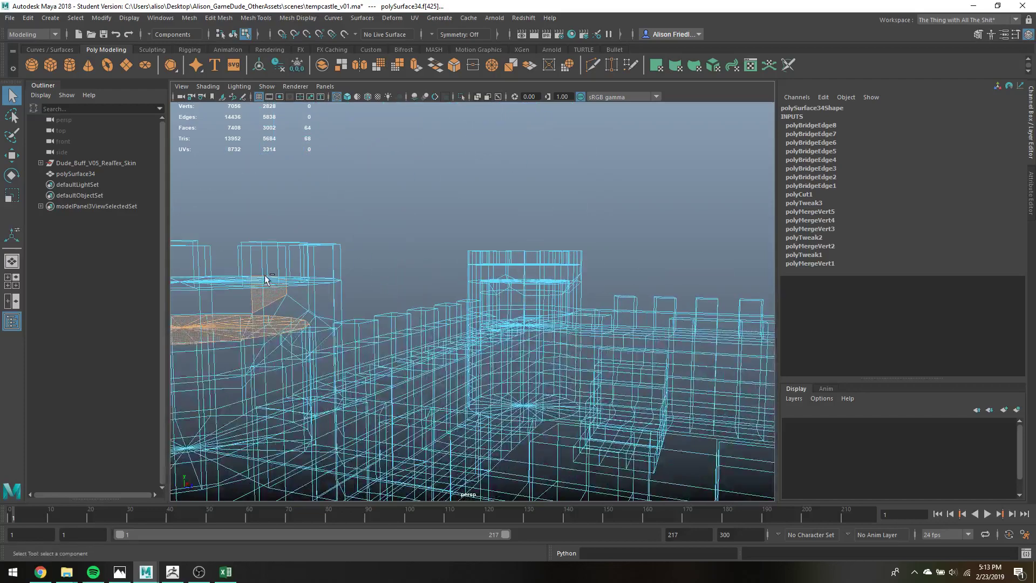
# Add the fourth tower room's ceiling faces and deselect the stray wall and doorway faces caught with them.
pyautogui.scroll(10, 559, 244)
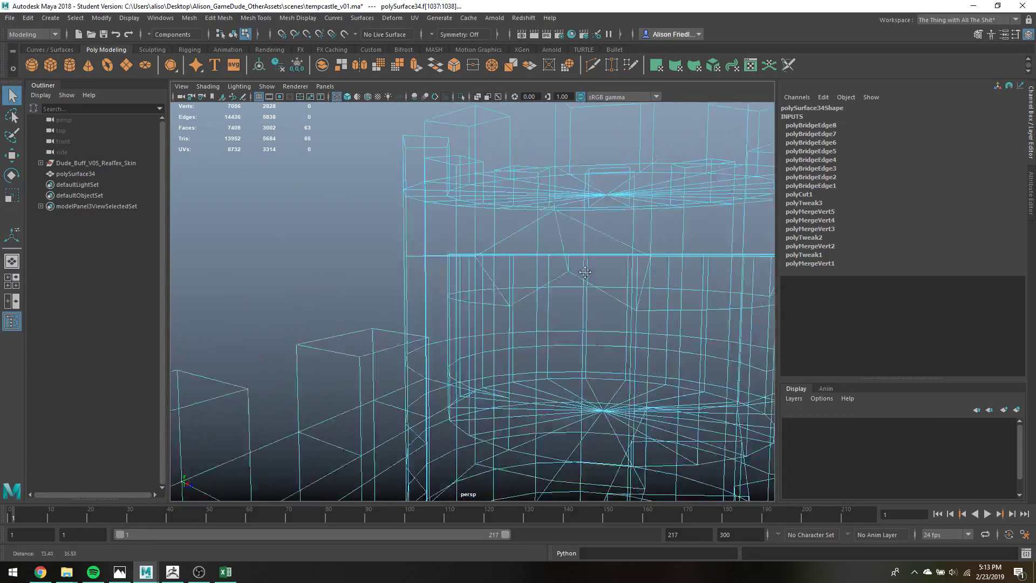
pyautogui.keyDown('shift'); pyautogui.click(587, 304); pyautogui.keyUp('shift')
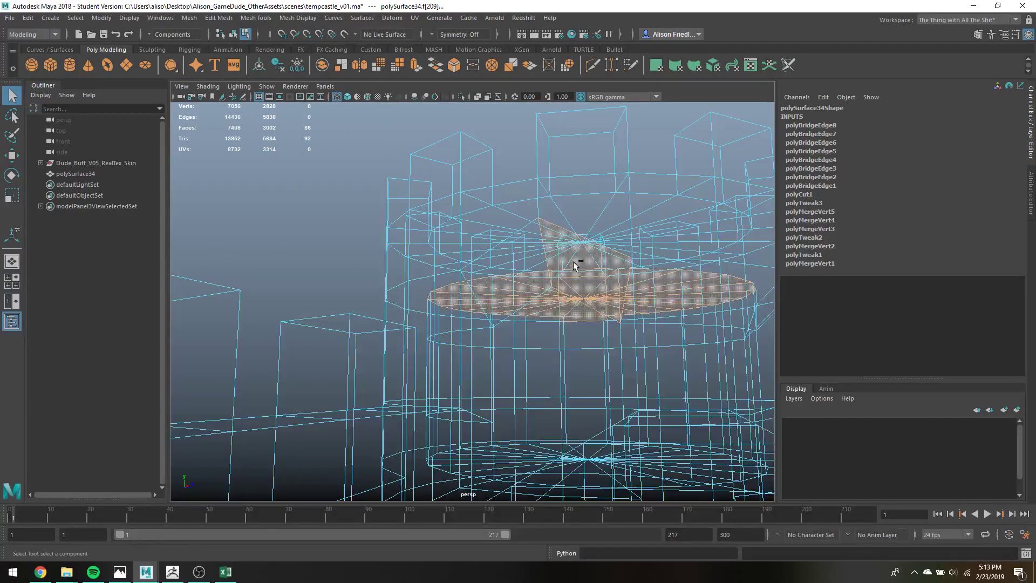
pyautogui.keyDown('alt'); pyautogui.moveTo(620, 270); pyautogui.dragTo(594, 232); pyautogui.keyUp('alt')
pyautogui.keyDown('ctrl'); pyautogui.click(605, 300); pyautogui.keyUp('ctrl')
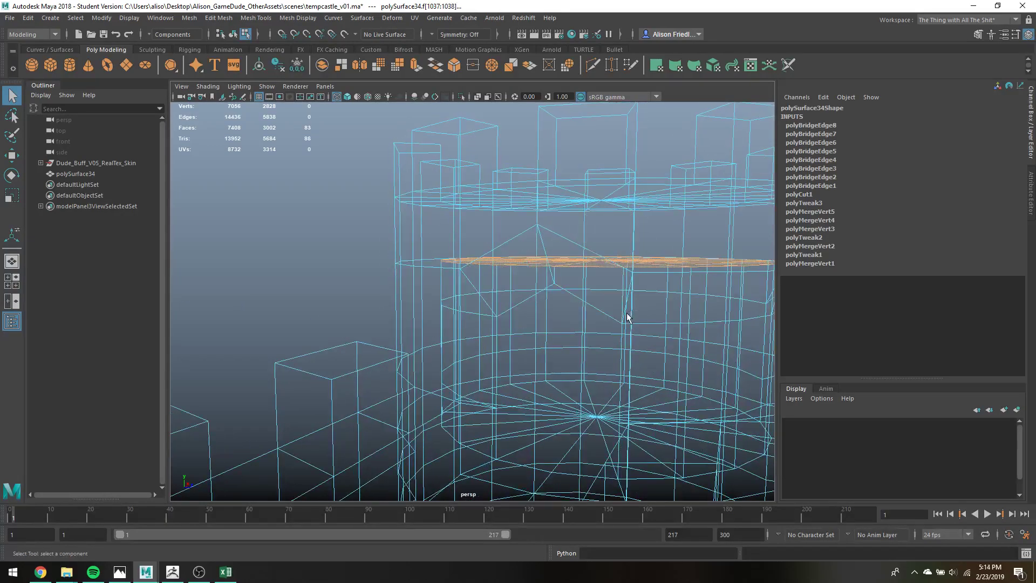
pyautogui.keyDown('alt'); pyautogui.moveTo(625, 317); pyautogui.dragTo(227, 235); pyautogui.keyUp('alt')
pyautogui.scroll(-3, 634, 302)
pyautogui.keyDown('alt'); pyautogui.moveTo(227, 235); pyautogui.dragTo(189, 242, button='middle'); pyautogui.keyUp('alt')
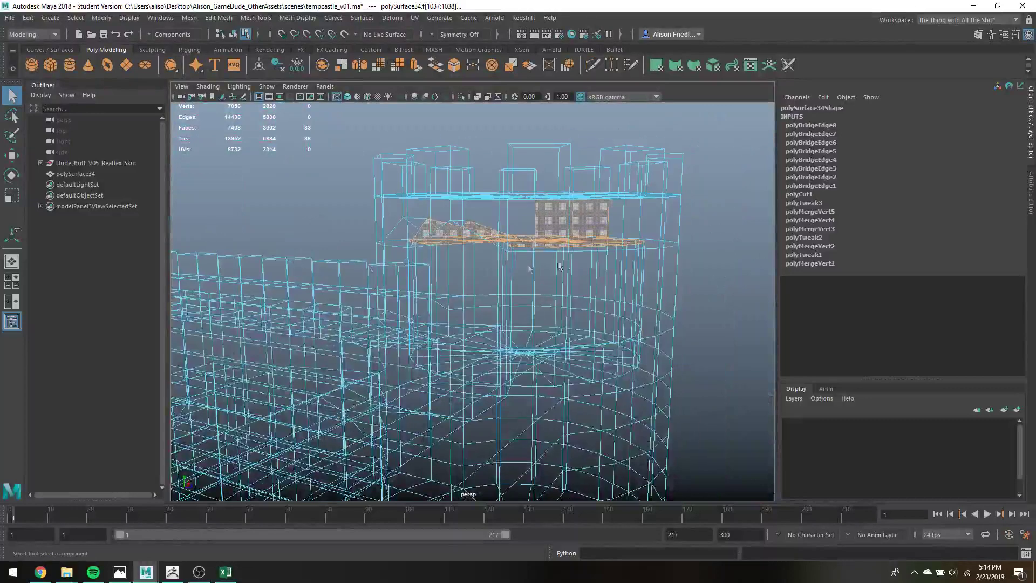
pyautogui.keyDown('ctrl'); pyautogui.moveTo(599, 214); pyautogui.dragTo(600, 215); pyautogui.keyUp('ctrl')
pyautogui.keyDown('alt'); pyautogui.moveTo(566, 219); pyautogui.dragTo(545, 226); pyautogui.keyUp('alt')
# Extrude the selected room ceilings and flatten the new faces by scaling them vertically to 0.
pyautogui.click(416, 67)
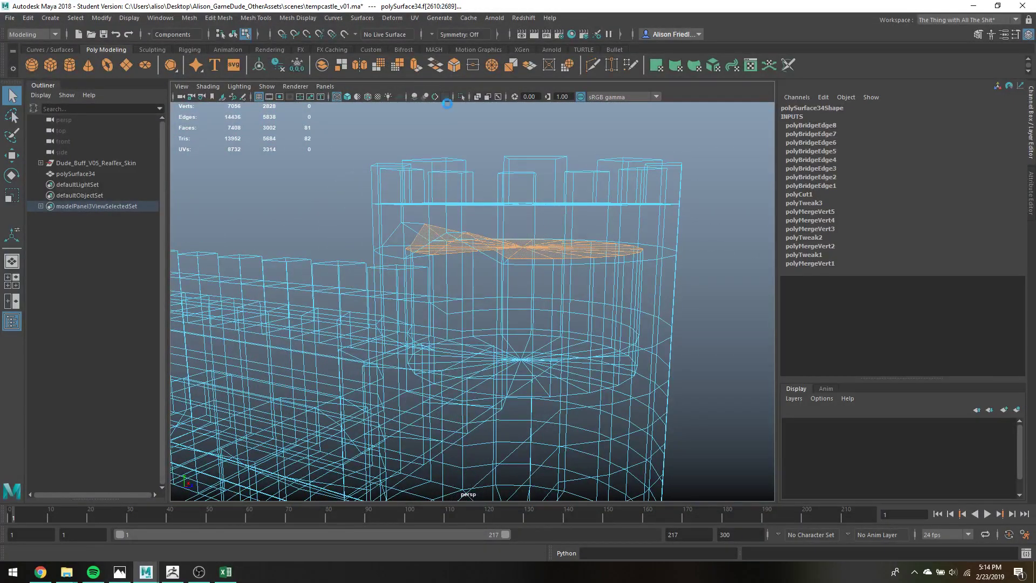
pyautogui.scroll(-3, 548, 243)
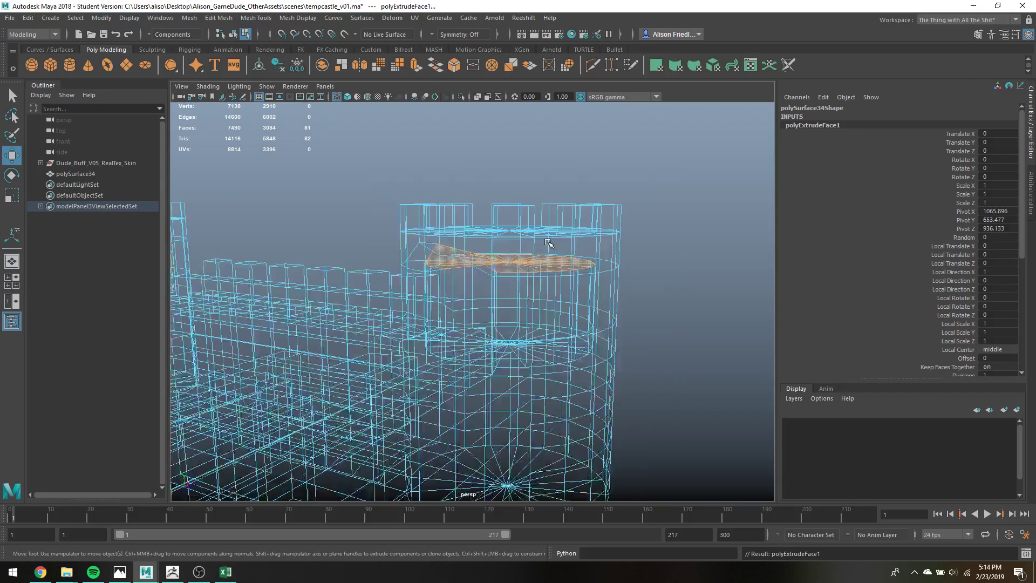
pyautogui.scroll(-5, 549, 243)
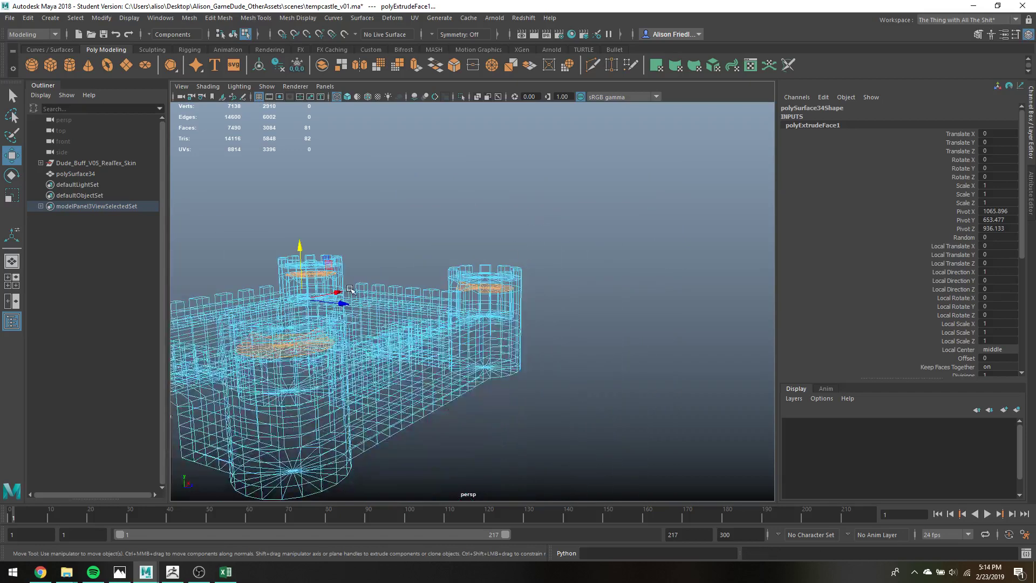
pyautogui.press('r')
pyautogui.moveTo(300, 248); pyautogui.dragTo(308, 311)
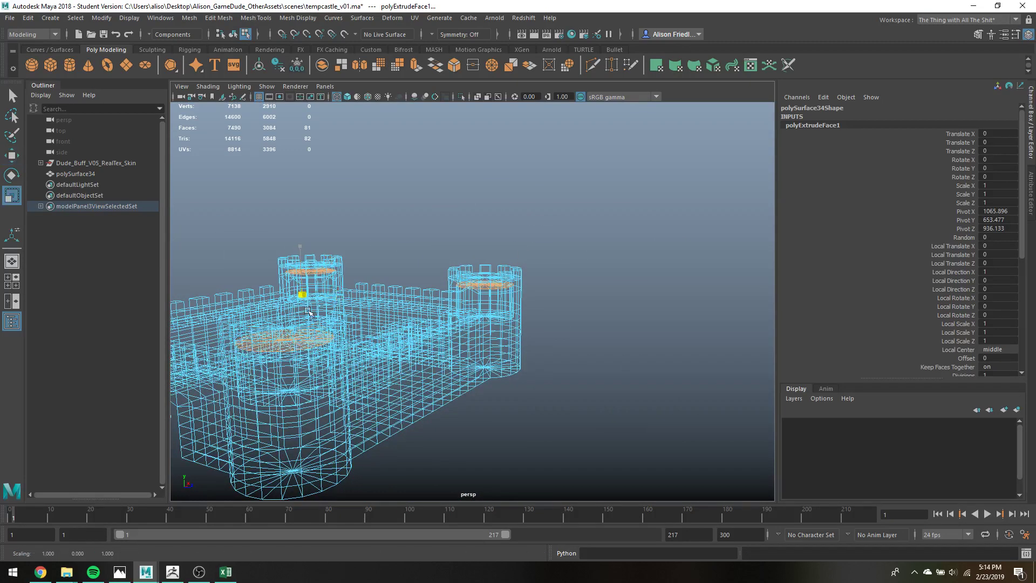
pyautogui.scroll(5, 336, 313)
pyautogui.press('w')
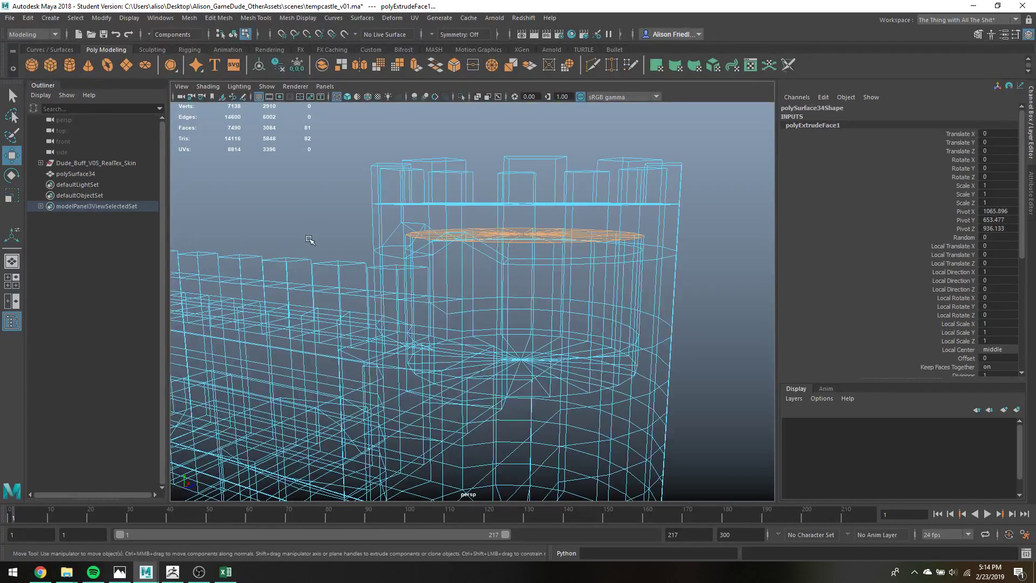
# Raise the flattened ceiling faces slightly toward the tower tops, keeping them below the roofs.
pyautogui.keyDown('alt'); pyautogui.moveTo(313, 243); pyautogui.dragTo(433, 234, button='middle'); pyautogui.keyUp('alt')
pyautogui.scroll(-4, 432, 234)
pyautogui.keyDown('alt'); pyautogui.moveTo(432, 234); pyautogui.dragTo(364, 255); pyautogui.keyUp('alt')
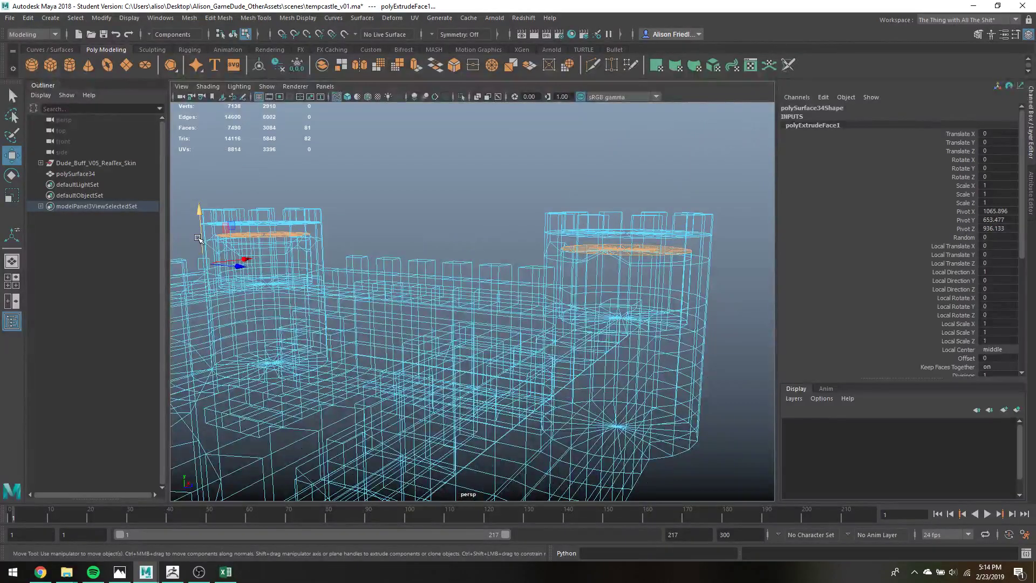
pyautogui.moveTo(198, 238); pyautogui.dragTo(197, 228)
pyautogui.press('q')
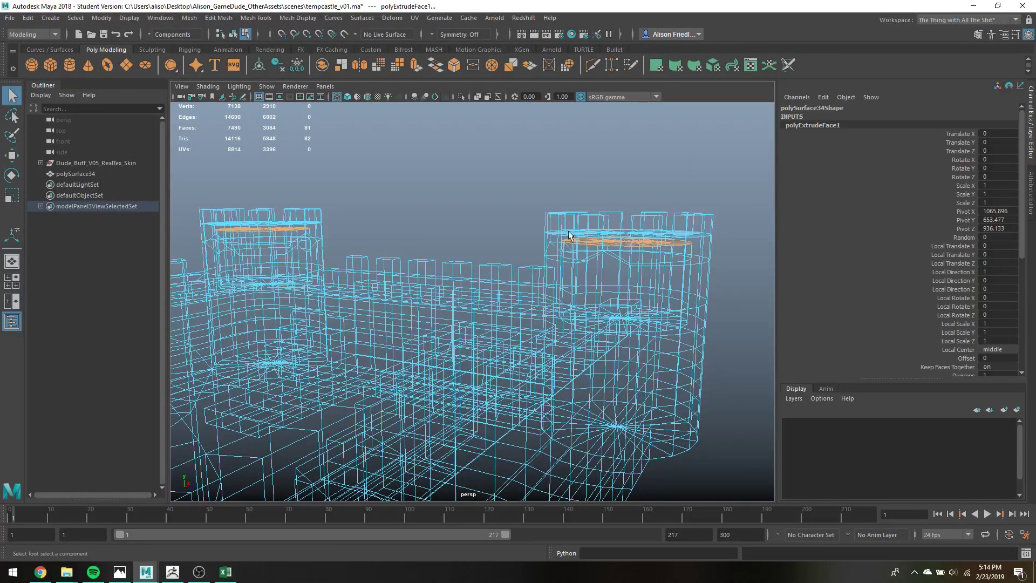
# Return to object selection and switch the castle from wireframe to shaded, textured display.
pyautogui.moveTo(591, 216)
pyautogui.mouseDown(button='right')
pyautogui.moveTo(639, 185)
pyautogui.moveTo(624, 189)
pyautogui.mouseUp(button='right')
pyautogui.click(624, 188)
pyautogui.press('5')
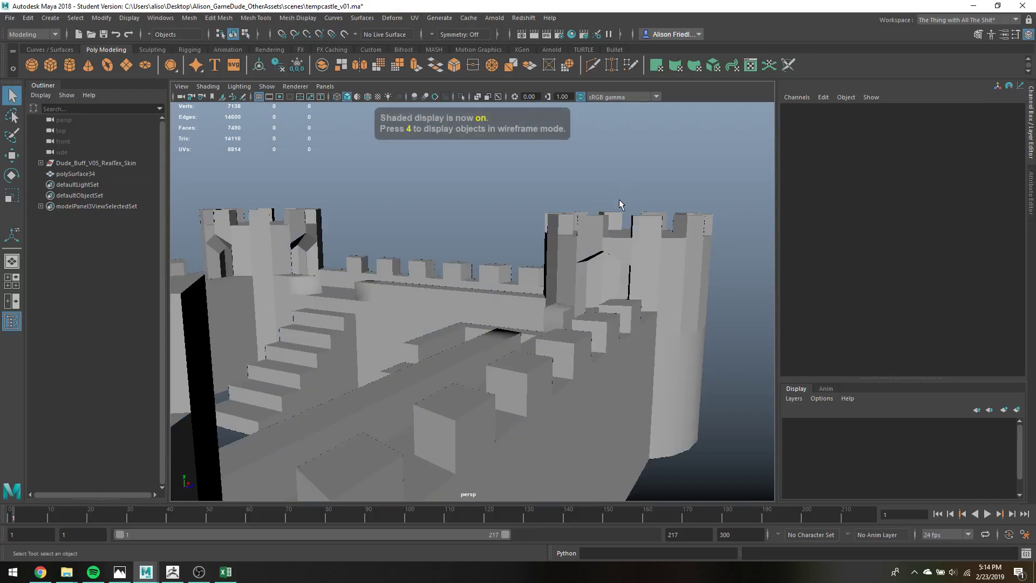
pyautogui.press('6')
# Raise the two inner corner vertices of the far tower's doorway arch to about the height of its peak.
pyautogui.click(617, 249)
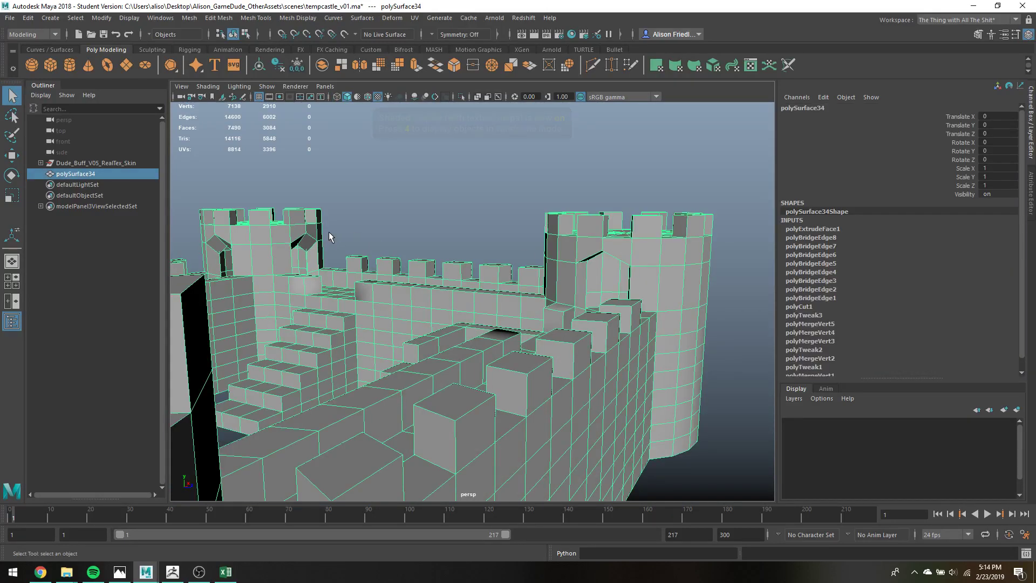
pyautogui.moveTo(312, 246); pyautogui.dragTo(296, 247, button='right')
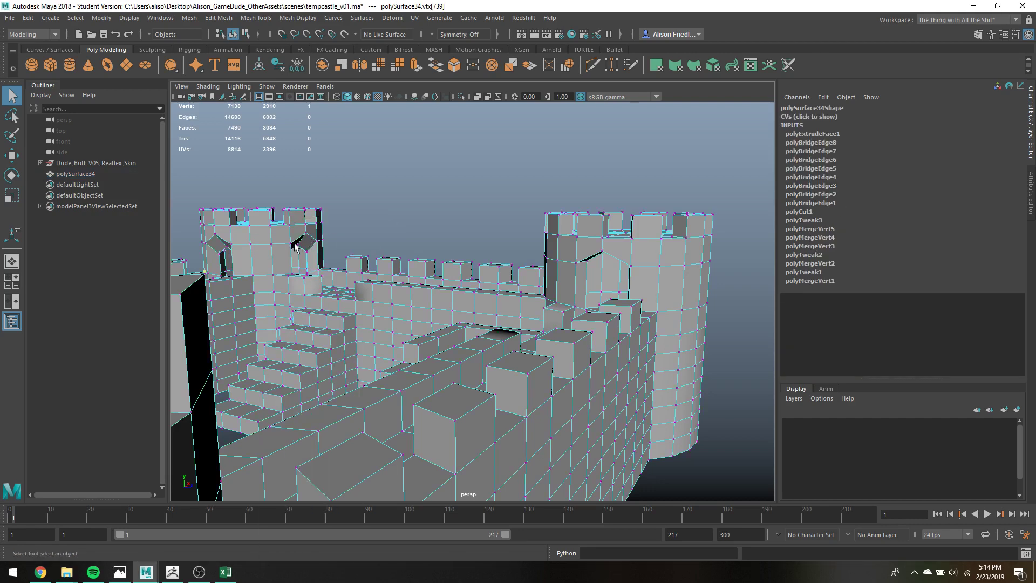
pyautogui.press('f')
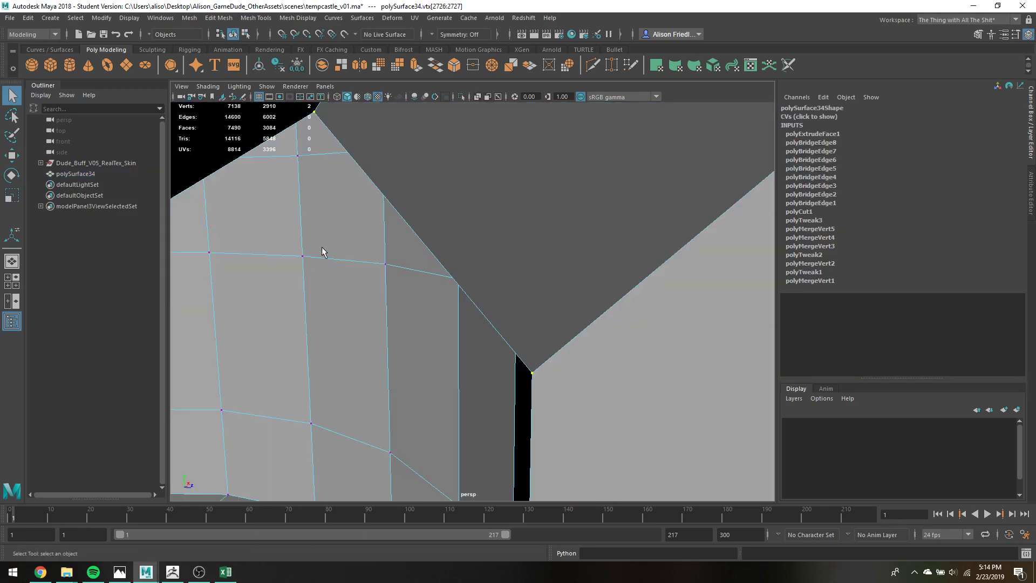
pyautogui.keyDown('alt'); pyautogui.moveTo(324, 252); pyautogui.dragTo(340, 248); pyautogui.keyUp('alt')
pyautogui.scroll(-5, 324, 241)
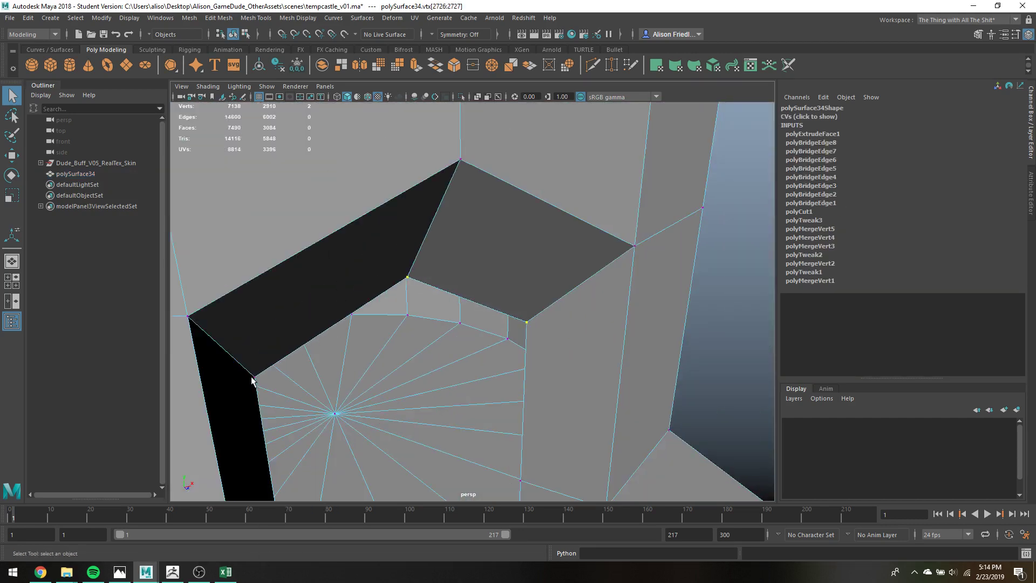
pyautogui.press('w')
pyautogui.moveTo(406, 269); pyautogui.dragTo(442, 243)
# Using smooth preview, delete the two faces above the doorway's inner arch and the two faces behind them, then return to unsmoothed display.
pyautogui.press('3')
pyautogui.press('q')
pyautogui.moveTo(436, 207); pyautogui.dragTo(437, 225, button='right')
pyautogui.click(432, 220)
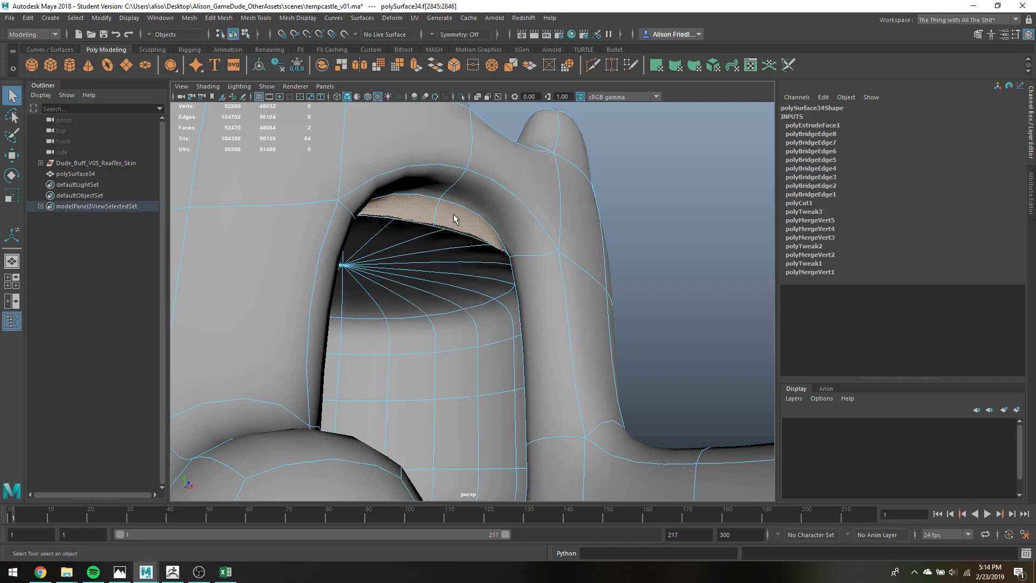
pyautogui.press('Delete')
pyautogui.click(439, 226)
pyautogui.keyDown('shift'); pyautogui.click(416, 231); pyautogui.keyUp('shift')
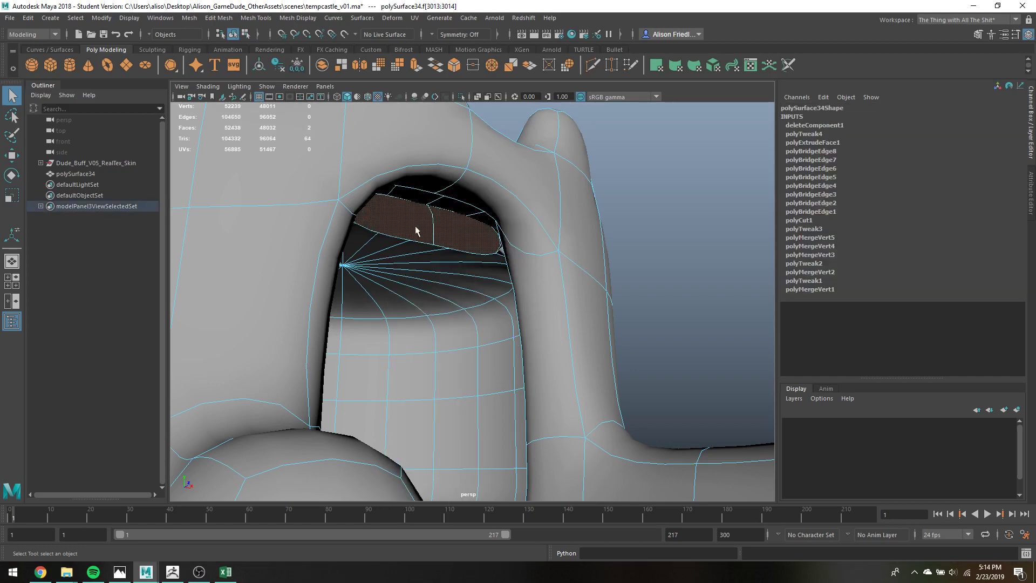
pyautogui.press('Delete')
pyautogui.keyDown('alt'); pyautogui.moveTo(455, 227); pyautogui.dragTo(426, 213); pyautogui.keyUp('alt')
pyautogui.scroll(3, 426, 215)
pyautogui.keyDown('alt'); pyautogui.moveTo(424, 255); pyautogui.dragTo(434, 320, button='middle'); pyautogui.keyUp('alt')
pyautogui.press('1')
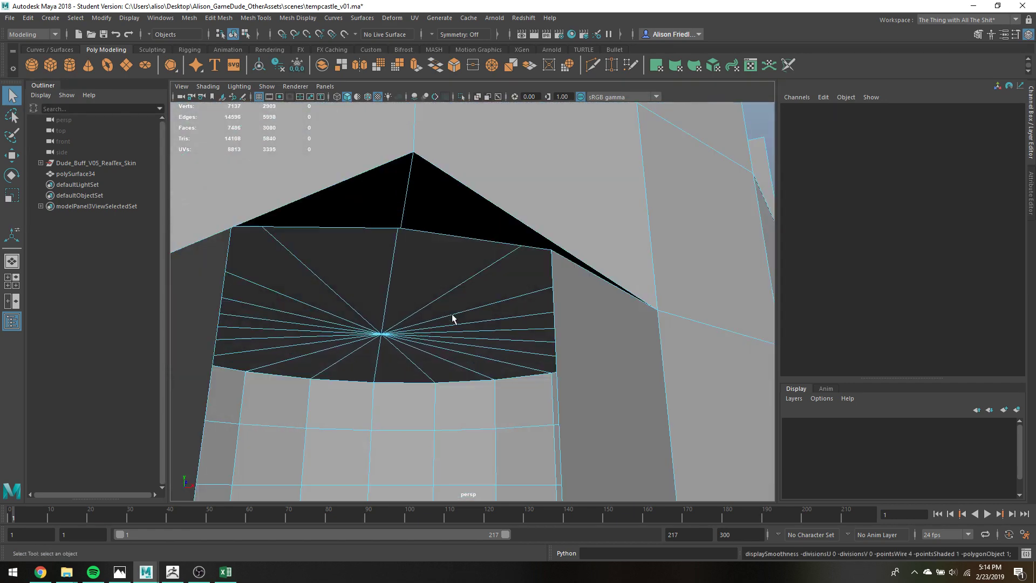
# Bridge the two ceiling edges above the doorway to the two inner arch edges below them and check the smoothed shape.
pyautogui.keyDown('alt'); pyautogui.moveTo(453, 318); pyautogui.dragTo(663, 295); pyautogui.keyUp('alt')
pyautogui.keyDown('alt'); pyautogui.moveTo(579, 228); pyautogui.dragTo(597, 236); pyautogui.keyUp('alt')
pyautogui.moveTo(550, 180); pyautogui.dragTo(551, 153, button='right')
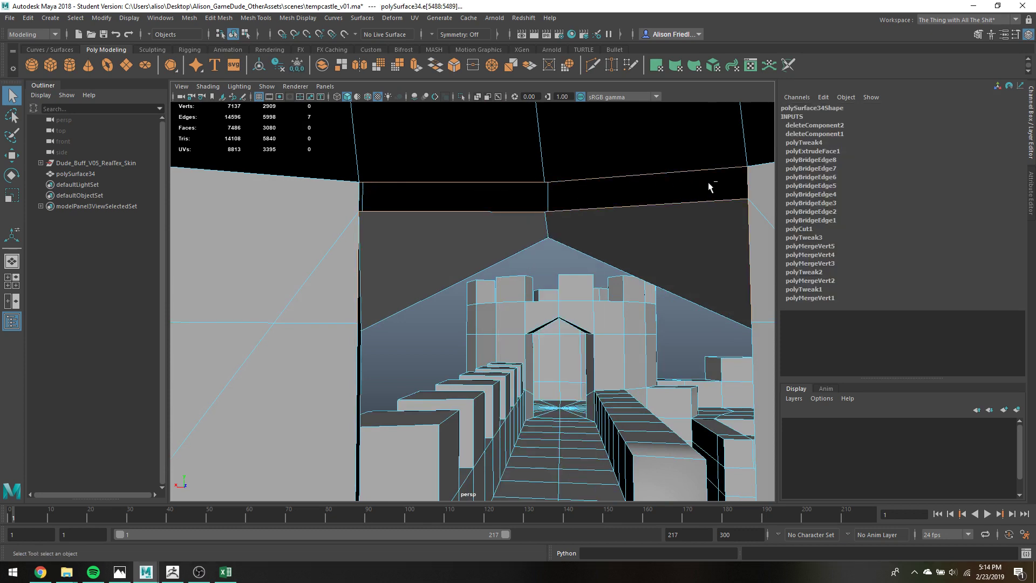
pyautogui.click(227, 18)
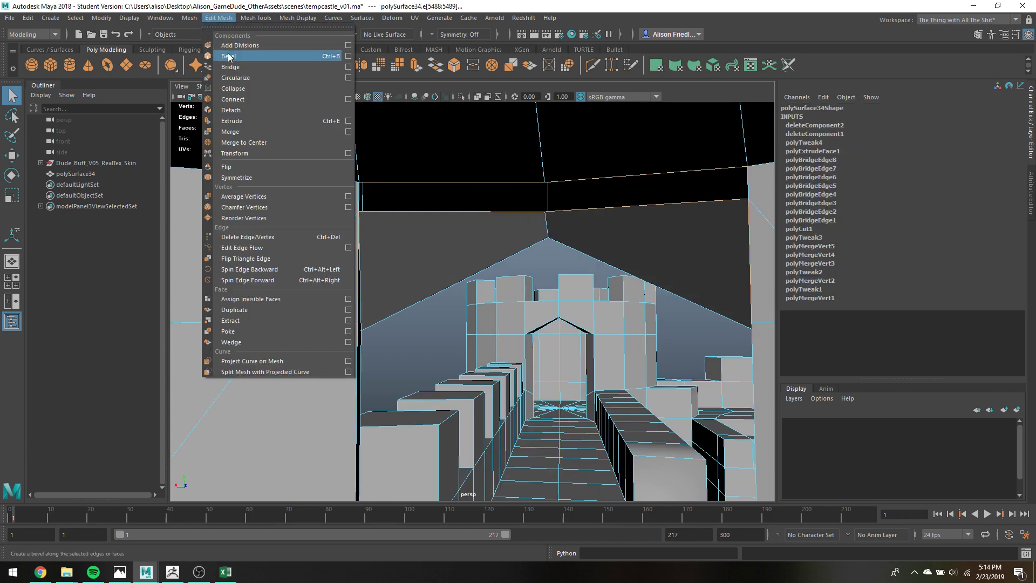
pyautogui.click(229, 60)
pyautogui.scroll(3, 581, 165)
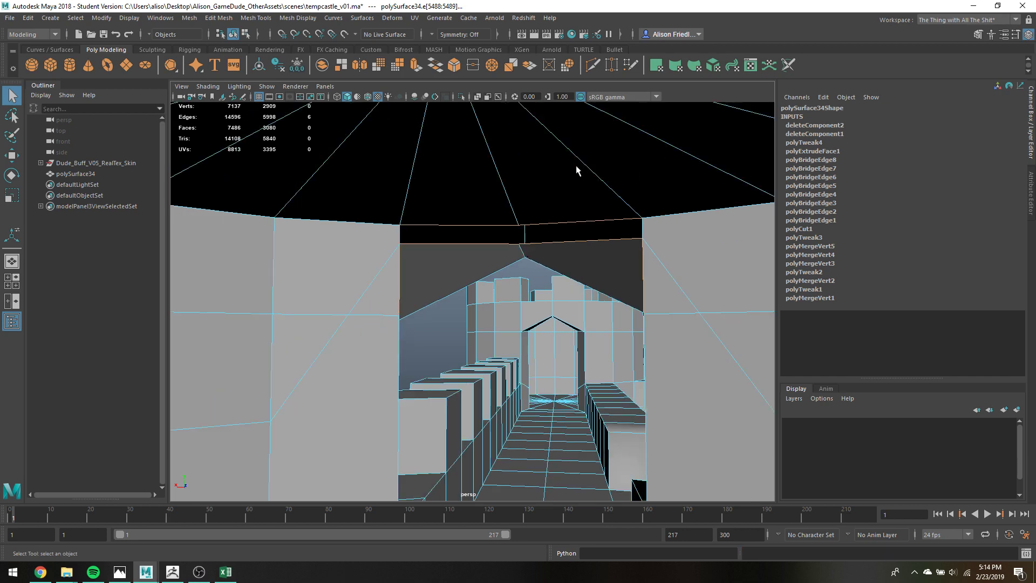
pyautogui.moveTo(578, 166)
pyautogui.keyDown('alt'); pyautogui.mouseDown()
pyautogui.moveTo(633, 169)
pyautogui.moveTo(594, 170)
pyautogui.mouseUp(); pyautogui.keyUp('alt')
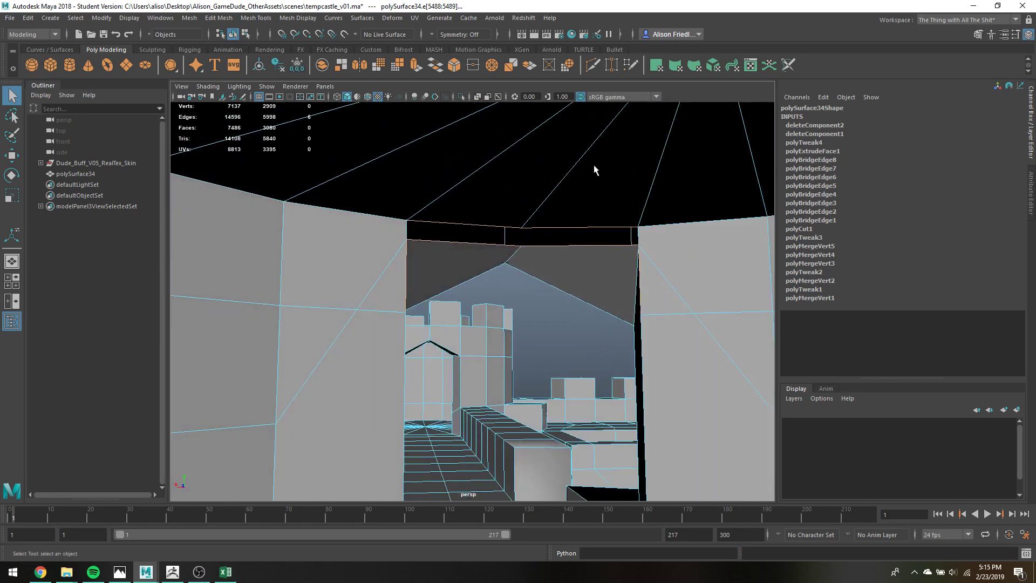
pyautogui.keyDown('alt'); pyautogui.moveTo(413, 270); pyautogui.dragTo(383, 268); pyautogui.keyUp('alt')
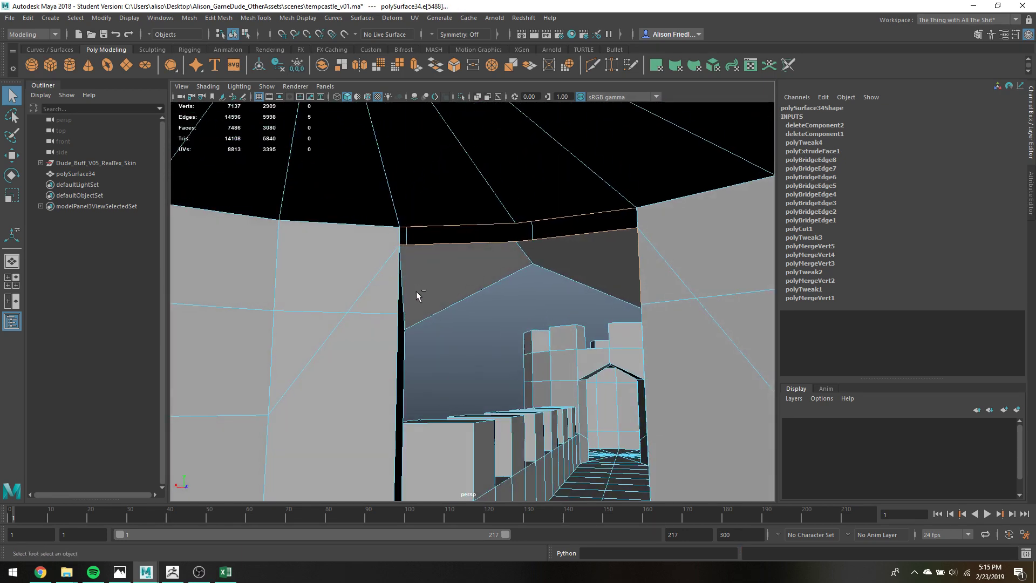
pyautogui.press('g')
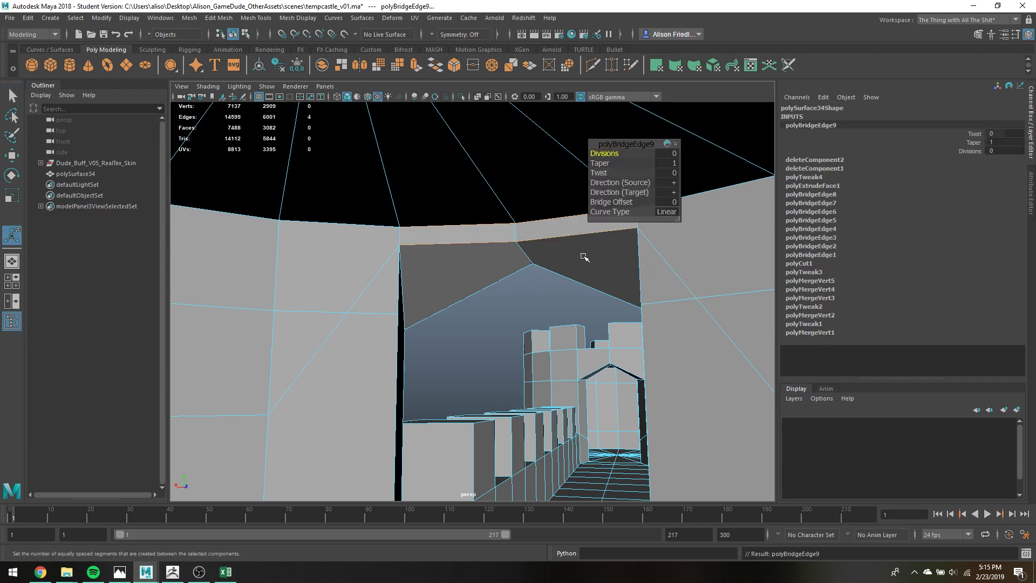
pyautogui.press('3')
pyautogui.press('1')
# Try lowering one inner corner vertex of the doorway arch, then undo the move.
pyautogui.moveTo(412, 256); pyautogui.dragTo(372, 252, button='right')
pyautogui.moveTo(390, 241); pyautogui.dragTo(405, 249)
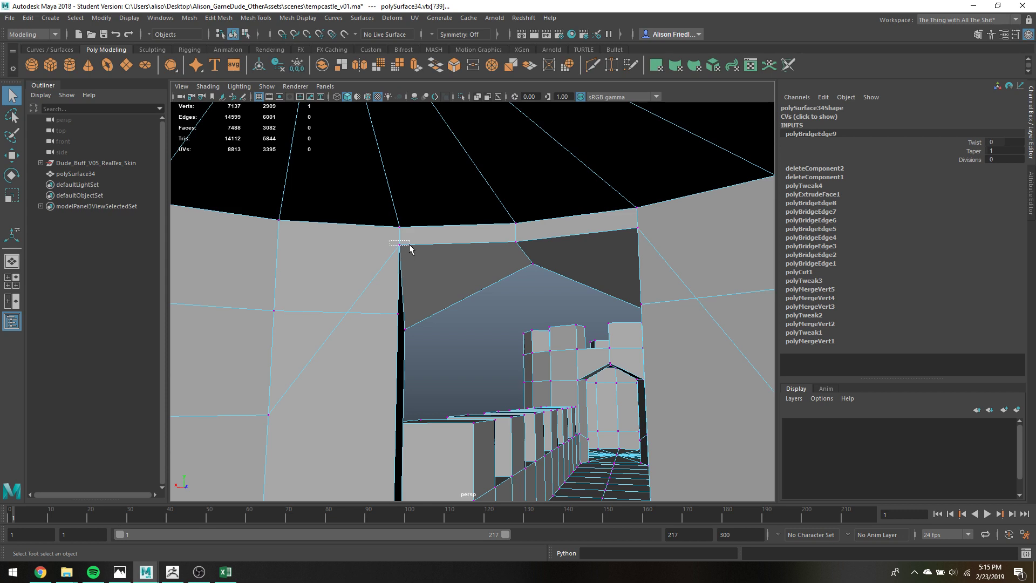
pyautogui.moveTo(405, 248); pyautogui.dragTo(406, 341)
pyautogui.press('w')
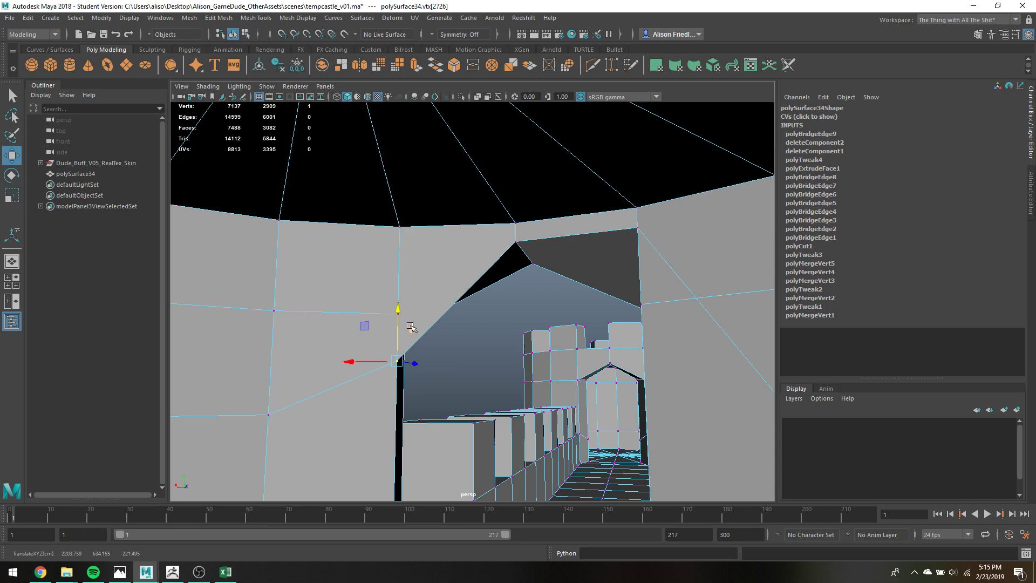
pyautogui.hotkey('ctrl', 'z')
pyautogui.hotkey('ctrl', 'z')
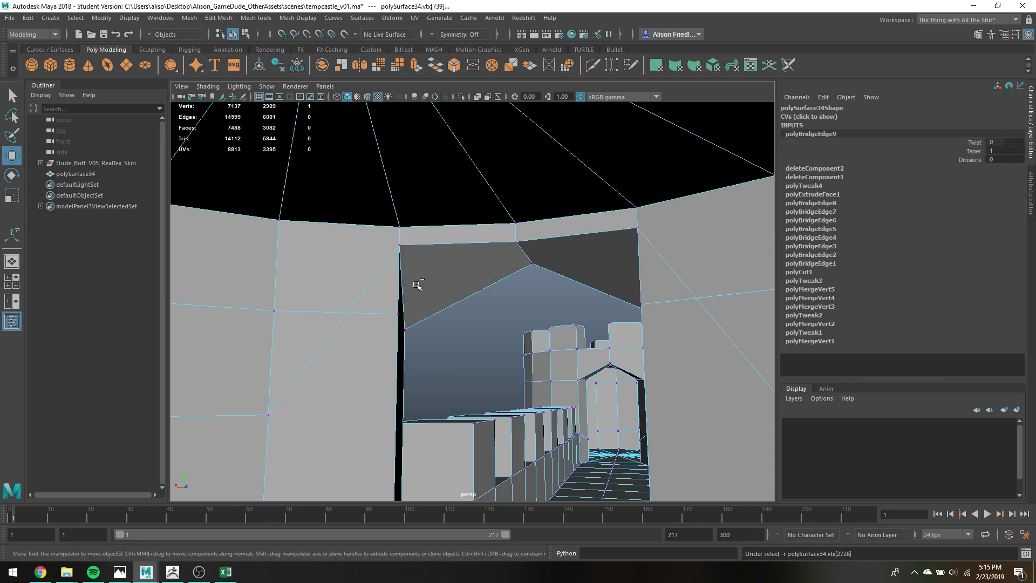
# Delete the two bridged faces between the ceiling and the doorway's inner arch.
pyautogui.moveTo(445, 230); pyautogui.dragTo(451, 249, button='right')
pyautogui.click(483, 236)
pyautogui.keyDown('shift'); pyautogui.click(545, 223); pyautogui.keyUp('shift')
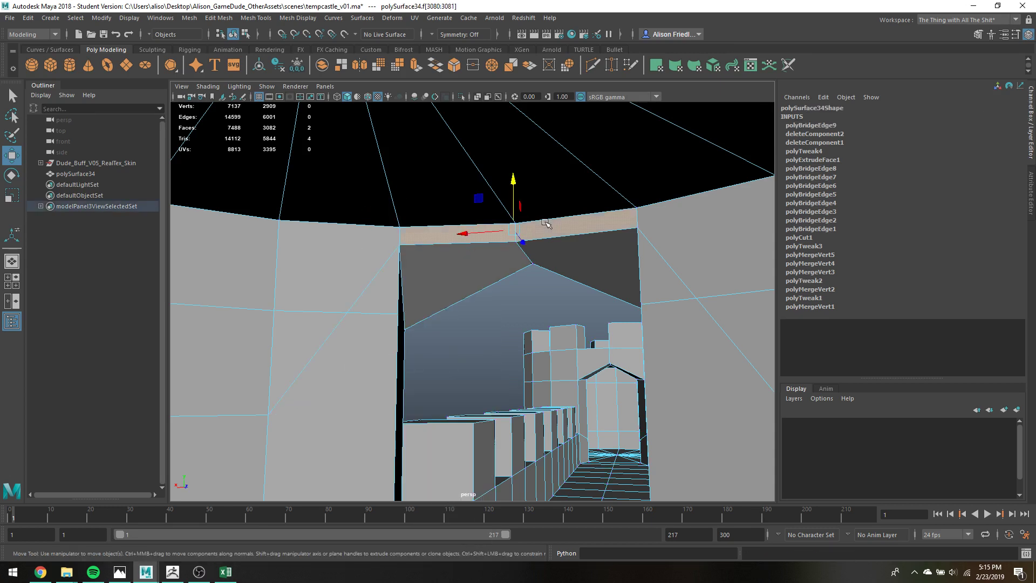
pyautogui.press('Delete')
# Lower both inner corner vertices of the doorway arch below the outer arch's corners.
pyautogui.moveTo(581, 225); pyautogui.dragTo(508, 225, button='right')
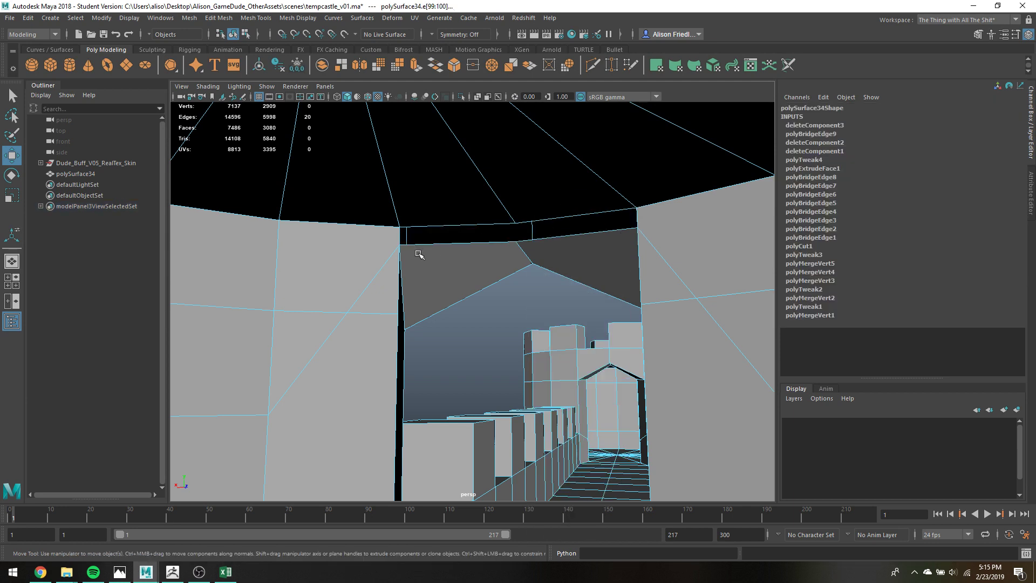
pyautogui.moveTo(388, 258); pyautogui.dragTo(401, 249, button='right')
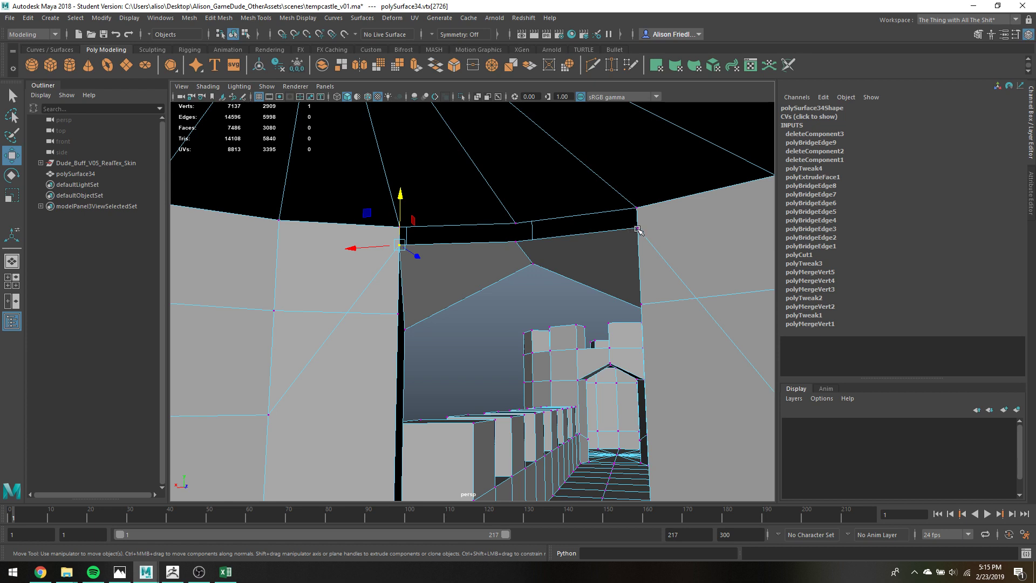
pyautogui.moveTo(515, 204); pyautogui.dragTo(499, 326)
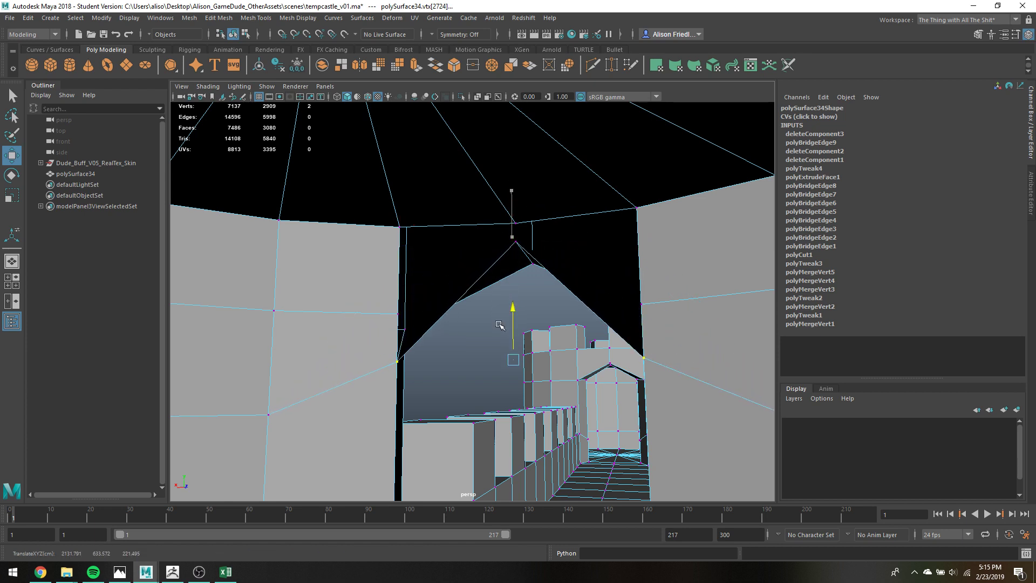
# Delete the two sloped underside faces connecting the doorway's inner and outer arches.
pyautogui.press('q')
pyautogui.moveTo(451, 294); pyautogui.dragTo(491, 289, button='right')
pyautogui.click(508, 274)
pyautogui.press('Delete')
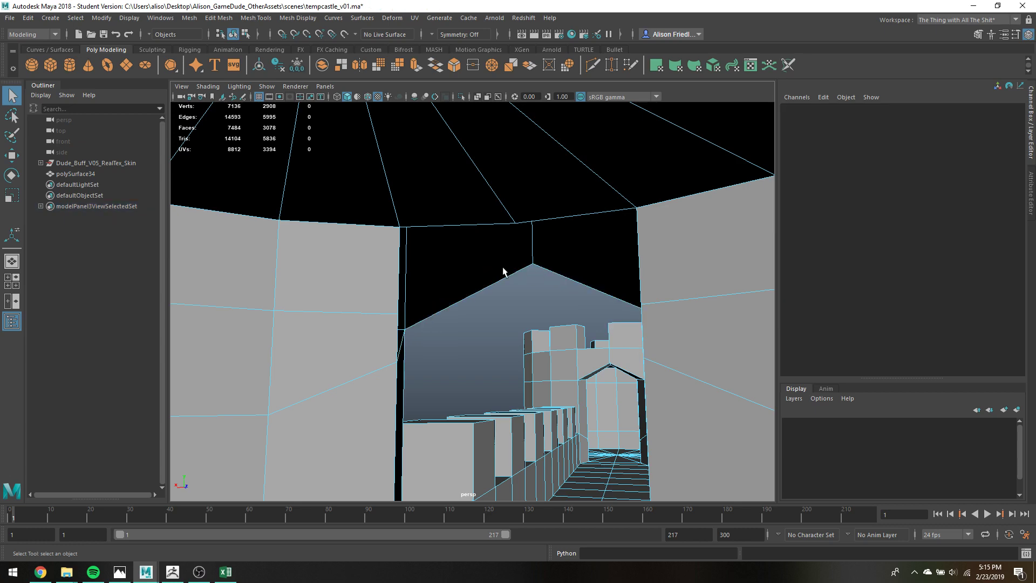
# Select the upper horizontal edge loop around the tower room's wall and raise it slightly toward the ceiling.
pyautogui.keyDown('alt'); pyautogui.moveTo(489, 276); pyautogui.dragTo(493, 303); pyautogui.keyUp('alt')
pyautogui.keyDown('alt'); pyautogui.moveTo(490, 297); pyautogui.dragTo(420, 265, button='middle'); pyautogui.keyUp('alt')
pyautogui.keyDown('alt'); pyautogui.moveTo(420, 265); pyautogui.dragTo(442, 275); pyautogui.keyUp('alt')
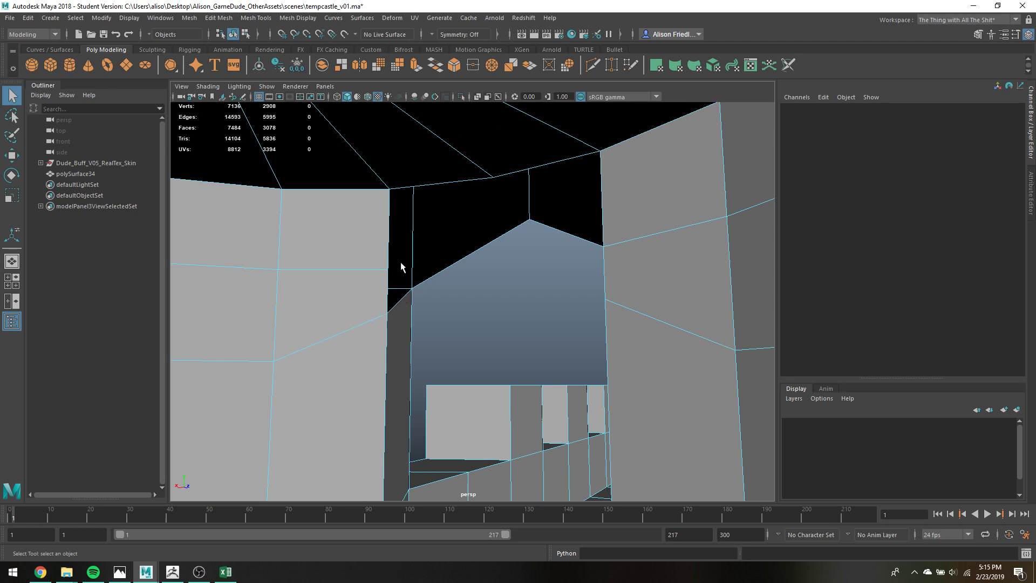
pyautogui.moveTo(372, 272); pyautogui.dragTo(373, 246, button='right')
pyautogui.doubleClick(355, 269)
pyautogui.press('w')
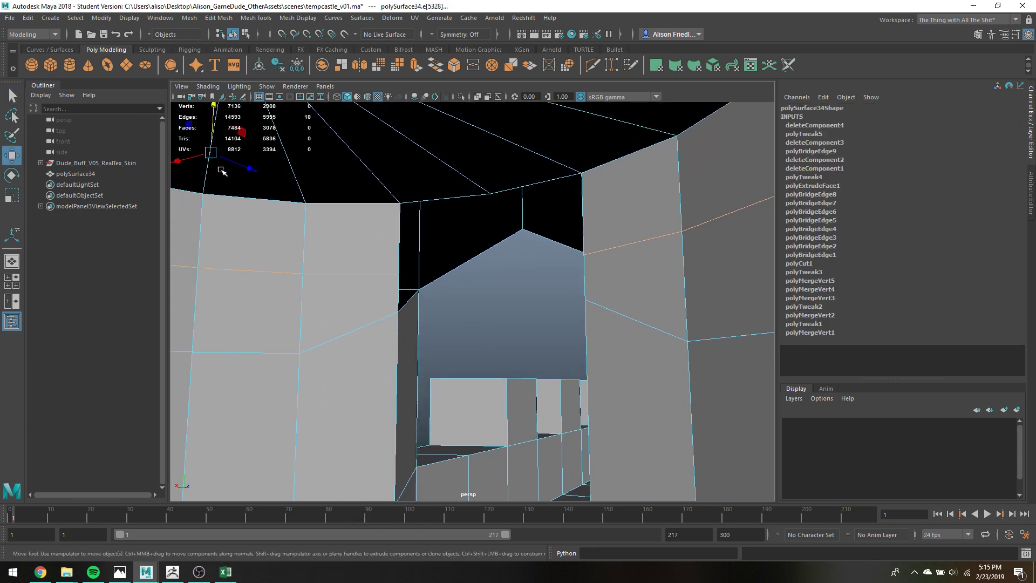
pyautogui.moveTo(432, 262)
pyautogui.keyDown('alt'); pyautogui.mouseDown()
pyautogui.moveTo(398, 261)
pyautogui.moveTo(418, 266)
pyautogui.mouseUp(); pyautogui.keyUp('alt')
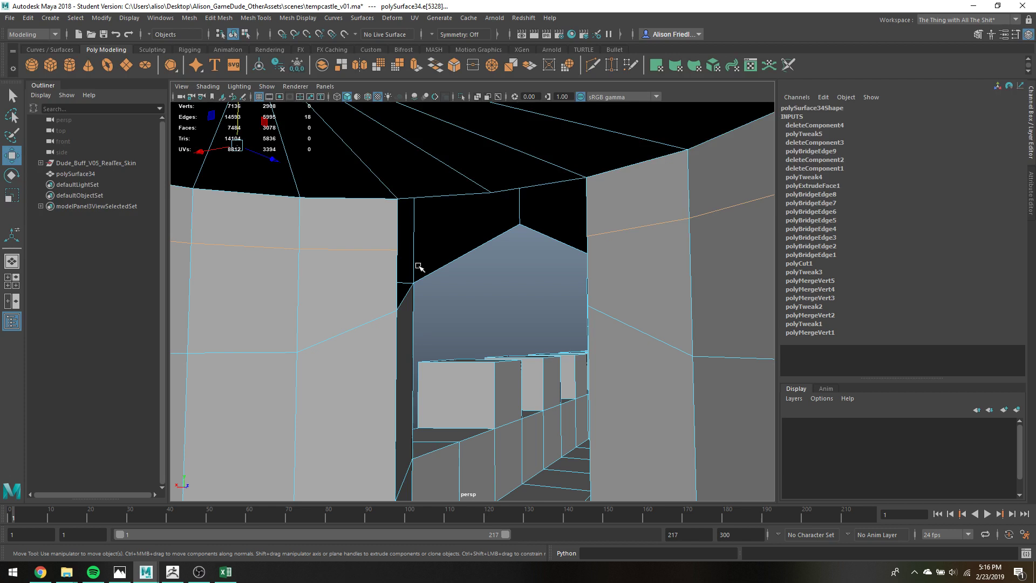
# Extrude the two ceiling edges above the doorway and snap them down level with the wall's upper edge loop.
pyautogui.click(443, 195)
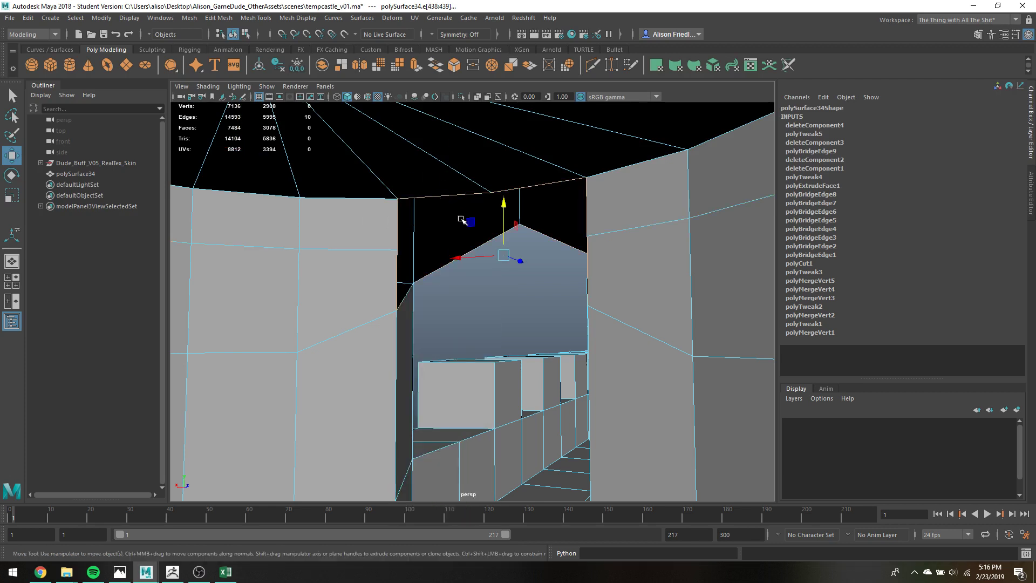
pyautogui.press('q')
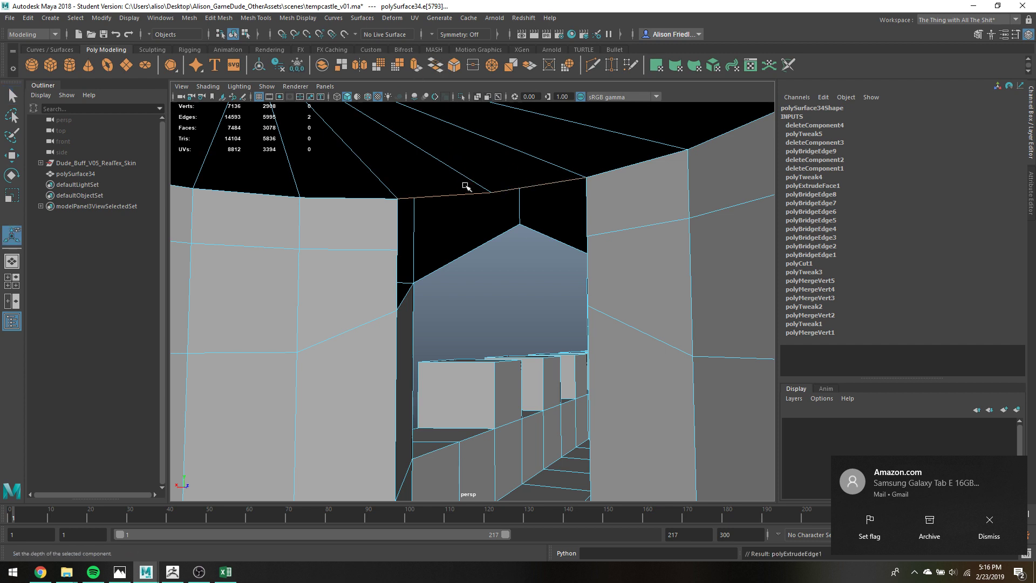
pyautogui.hotkey('ctrl', 'e')
pyautogui.moveTo(403, 254); pyautogui.dragTo(400, 252, button='middle')
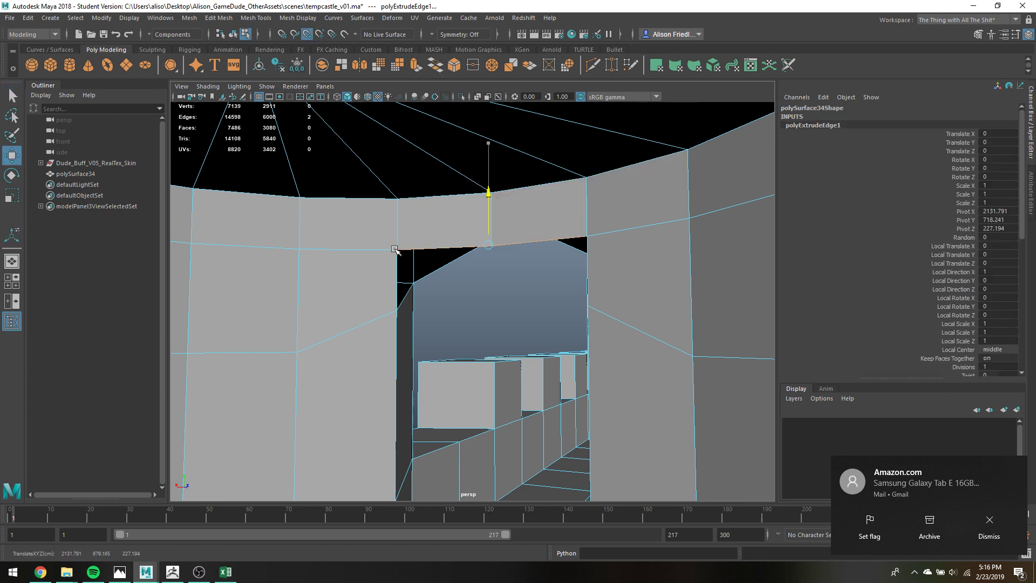
# Merge both end vertices of the extruded strip with the adjoining wall vertices, using wireframe display.
pyautogui.press('q')
pyautogui.moveTo(588, 231); pyautogui.dragTo(568, 227, button='right')
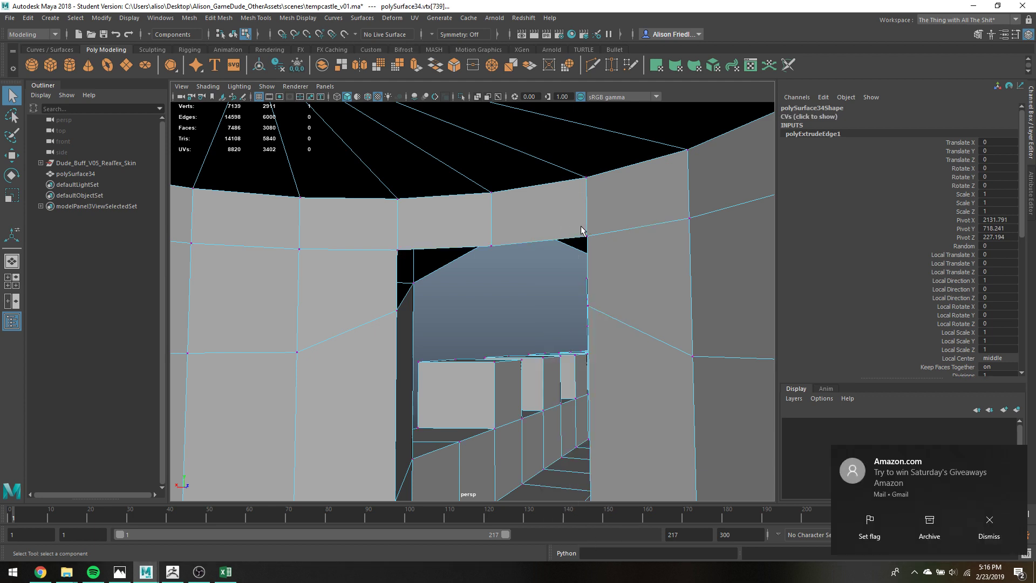
pyautogui.click(596, 240)
pyautogui.press('4')
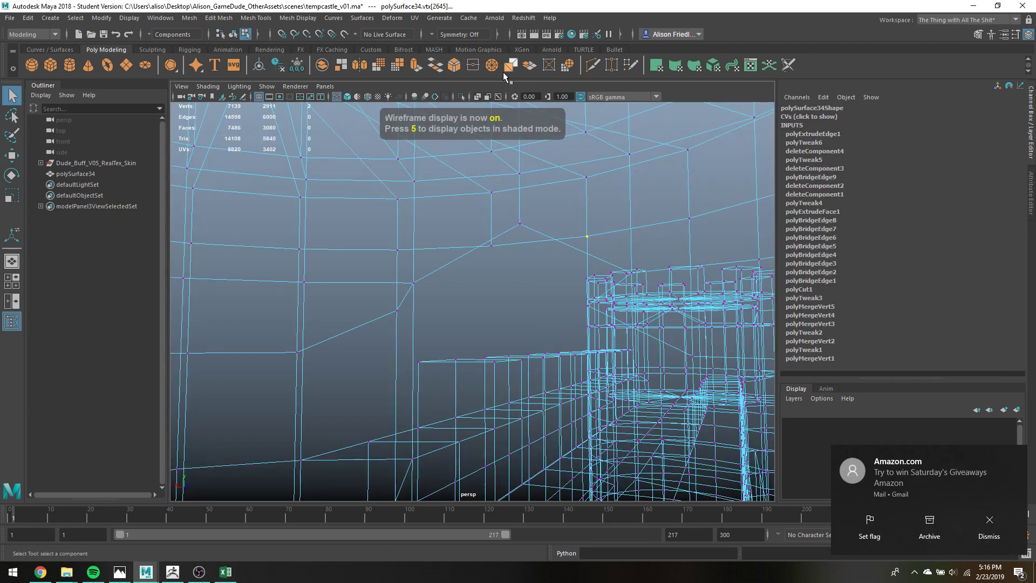
pyautogui.press('g')
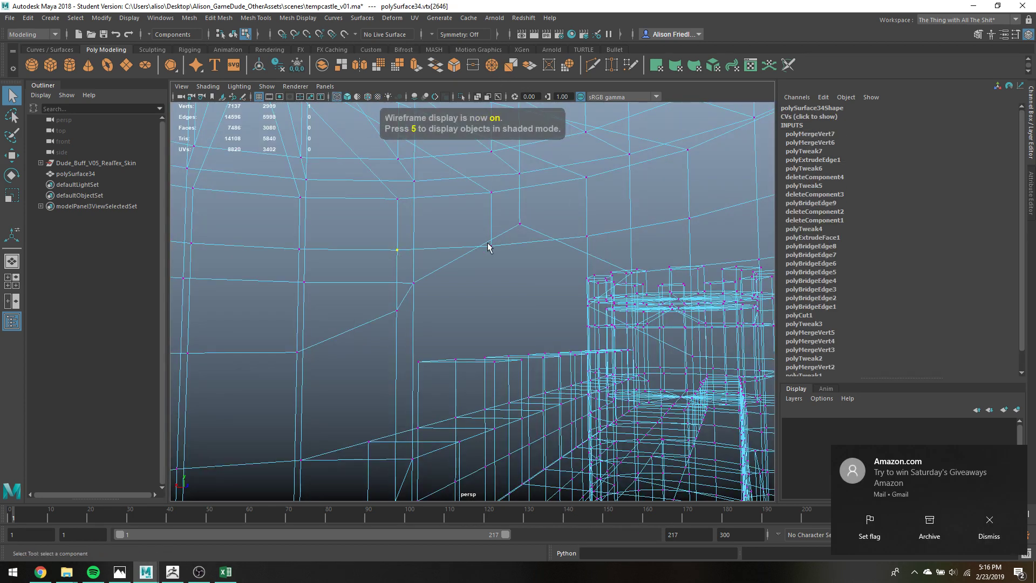
# Raise the strip's lower middle vertex to form a pointed inner arch and return to shaded display.
pyautogui.click(490, 244)
pyautogui.press('w')
pyautogui.press('v')
pyautogui.moveTo(492, 229); pyautogui.dragTo(520, 224)
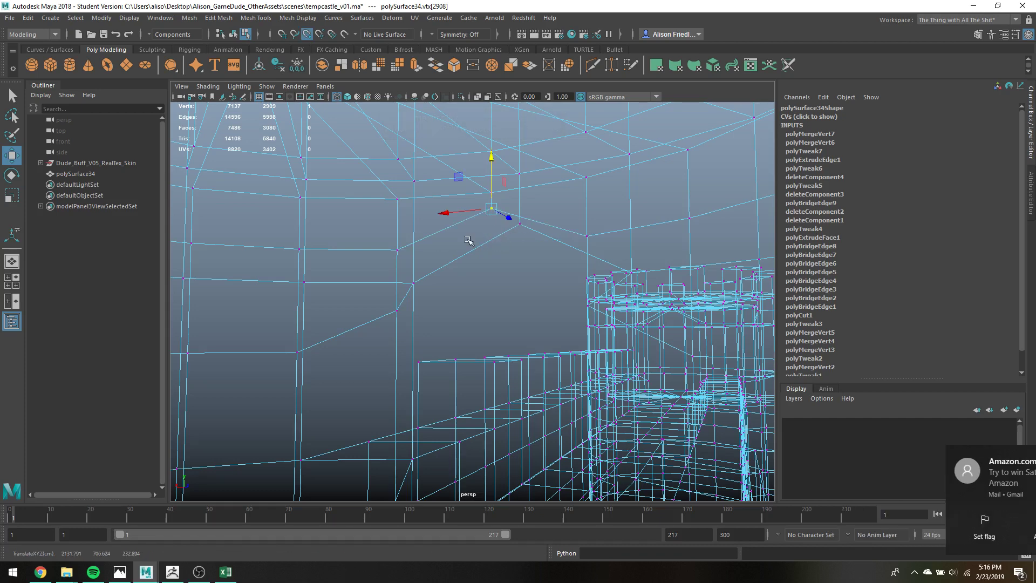
pyautogui.press('q')
pyautogui.press('5')
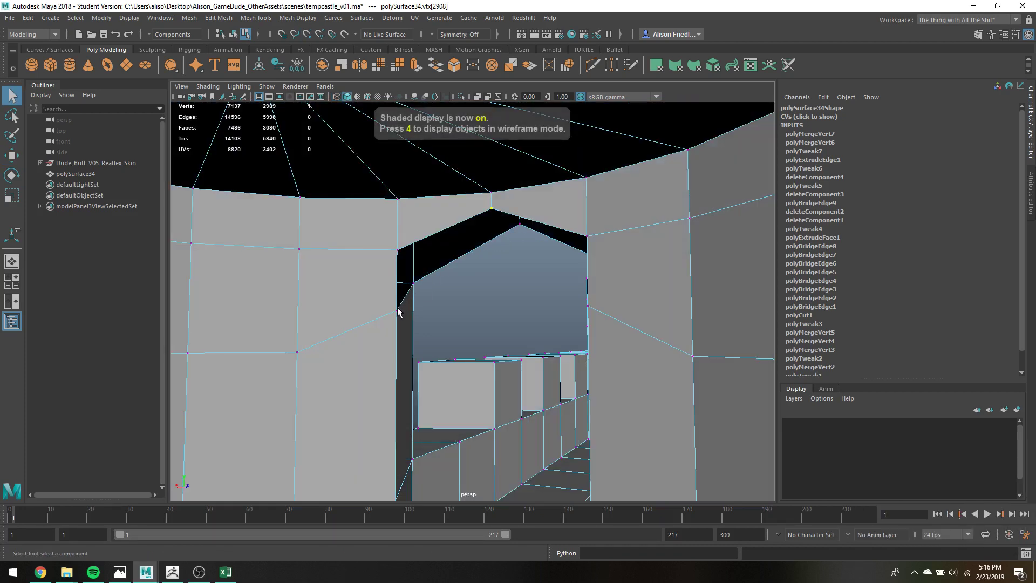
# Raise the lower side vertices on both sides of the inner doorway level with the outer arch's corners.
pyautogui.click(398, 311)
pyautogui.press('w')
pyautogui.press('v')
pyautogui.moveTo(398, 287); pyautogui.dragTo(400, 283)
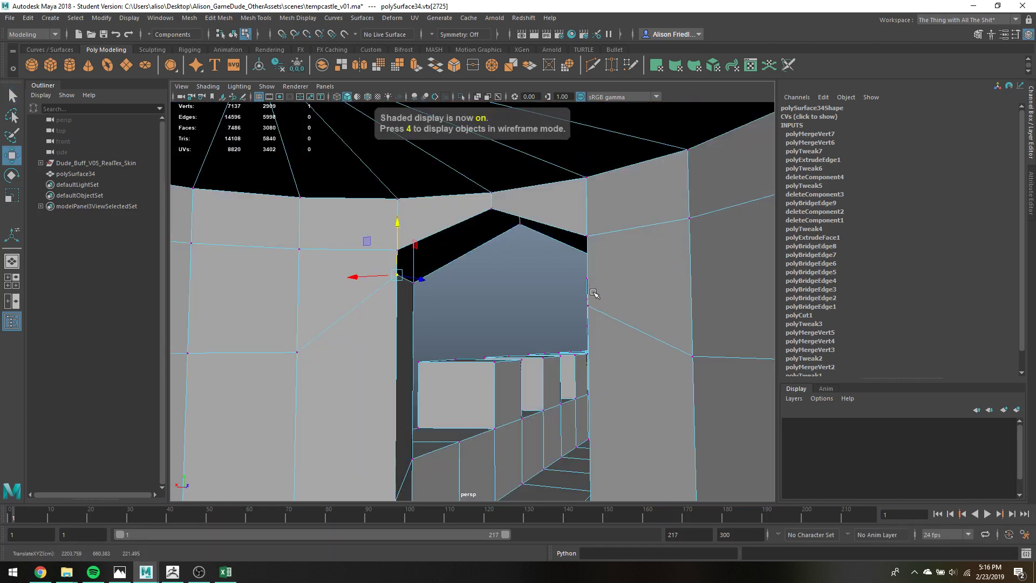
pyautogui.keyDown('alt'); pyautogui.moveTo(563, 303); pyautogui.dragTo(603, 310); pyautogui.keyUp('alt')
pyautogui.press('q')
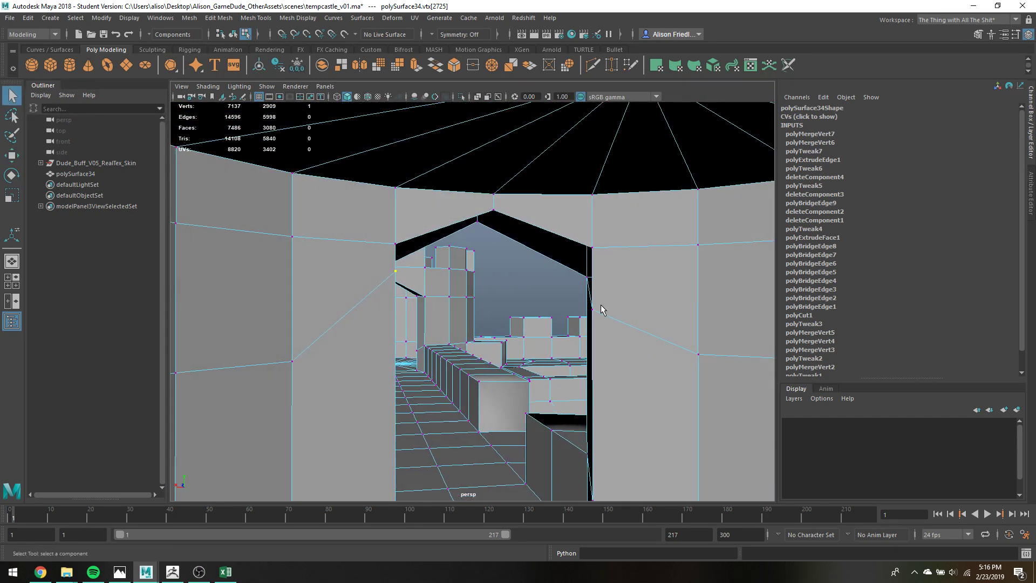
pyautogui.press('w')
pyautogui.press('v')
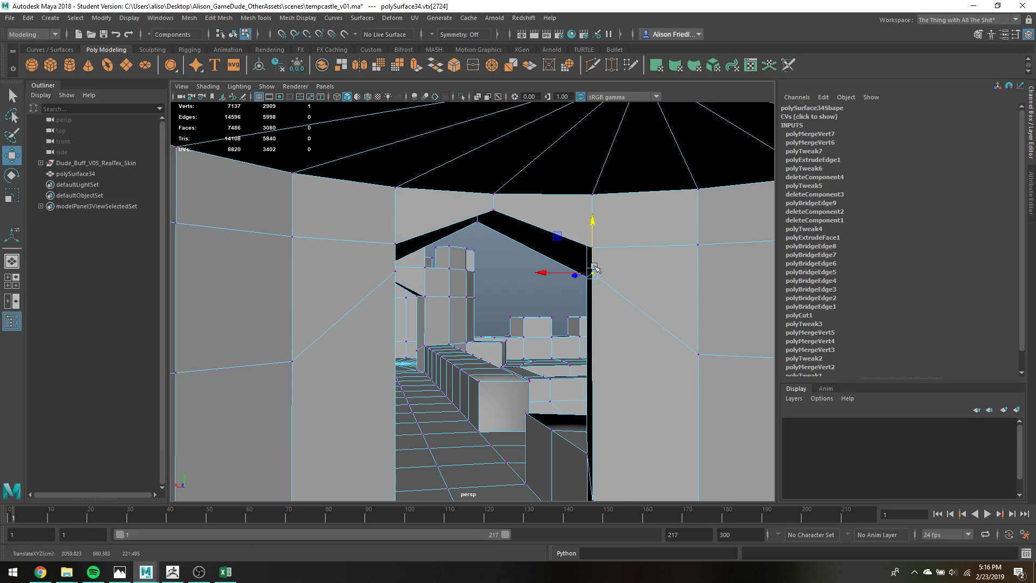
# Examine the edges beside the inner doorway arch from several angles in wireframe and shaded display.
pyautogui.press('q')
pyautogui.keyDown('alt'); pyautogui.moveTo(566, 223); pyautogui.dragTo(572, 229); pyautogui.keyUp('alt')
pyautogui.moveTo(618, 261); pyautogui.dragTo(618, 294, button='right')
pyautogui.moveTo(617, 244); pyautogui.dragTo(617, 244, button='right')
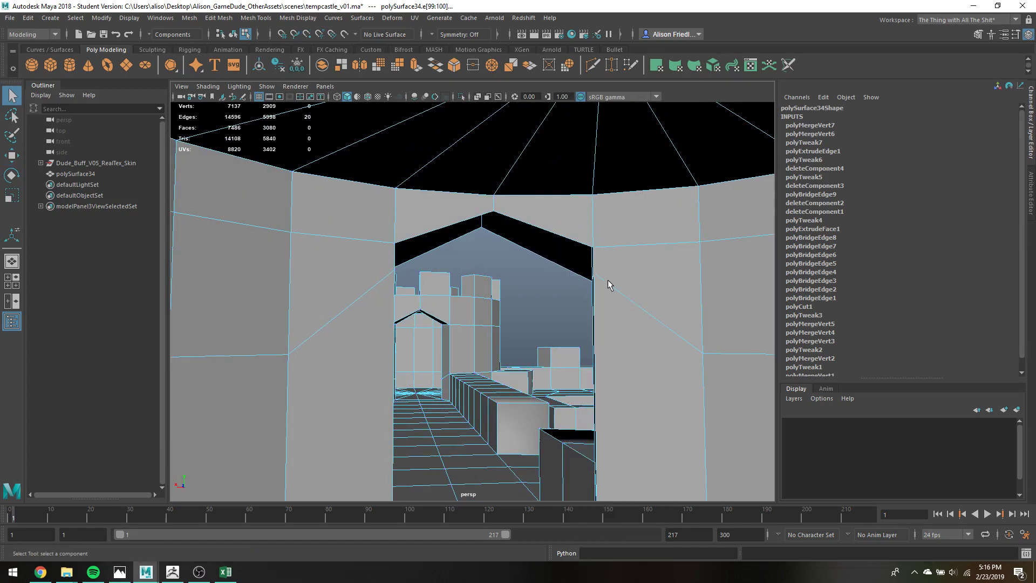
pyautogui.moveTo(604, 283)
pyautogui.keyDown('alt'); pyautogui.mouseDown()
pyautogui.moveTo(636, 294)
pyautogui.moveTo(629, 284)
pyautogui.moveTo(418, 301)
pyautogui.moveTo(447, 303)
pyautogui.moveTo(439, 293)
pyautogui.moveTo(419, 294)
pyautogui.moveTo(502, 335)
pyautogui.moveTo(446, 279)
pyautogui.moveTo(516, 279)
pyautogui.mouseUp(); pyautogui.keyUp('alt')
pyautogui.press('4')
pyautogui.scroll(6, 448, 313)
pyautogui.press('5')
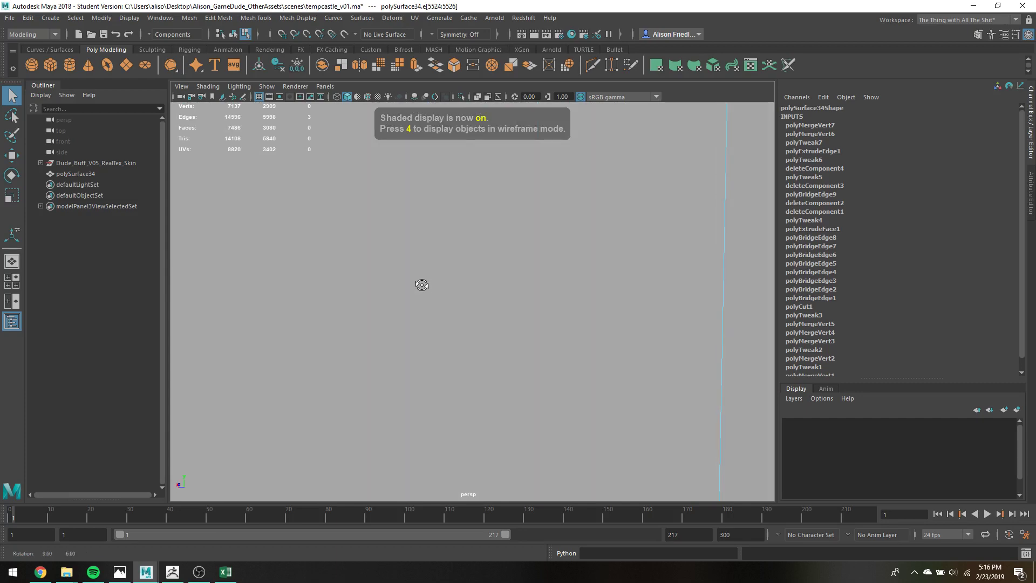
pyautogui.keyDown('alt'); pyautogui.moveTo(423, 285); pyautogui.dragTo(474, 264); pyautogui.keyUp('alt')
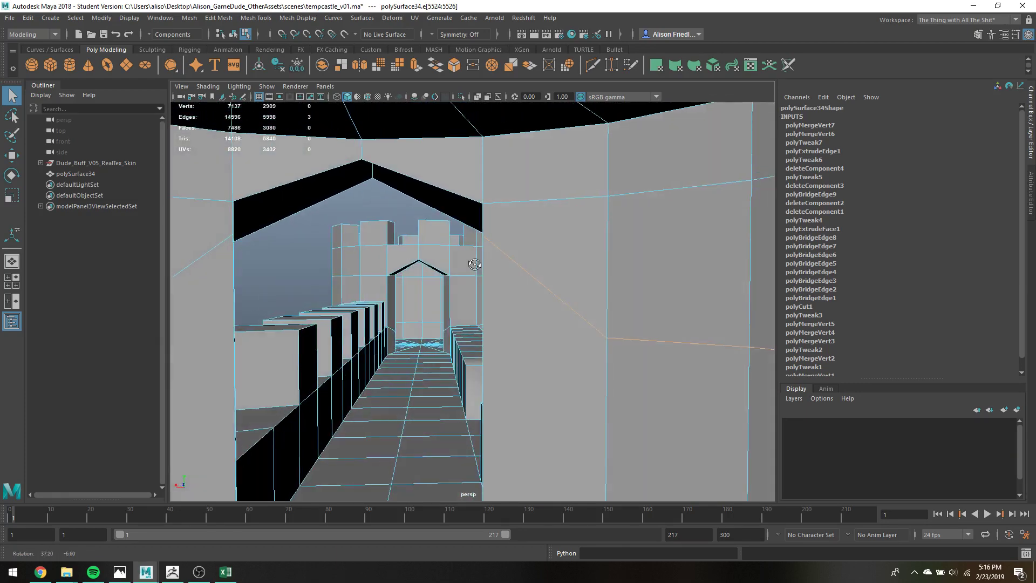
pyautogui.keyDown('alt'); pyautogui.moveTo(475, 264); pyautogui.dragTo(577, 260, button='middle'); pyautogui.keyUp('alt')
pyautogui.keyDown('alt'); pyautogui.moveTo(594, 249); pyautogui.dragTo(568, 231); pyautogui.keyUp('alt')
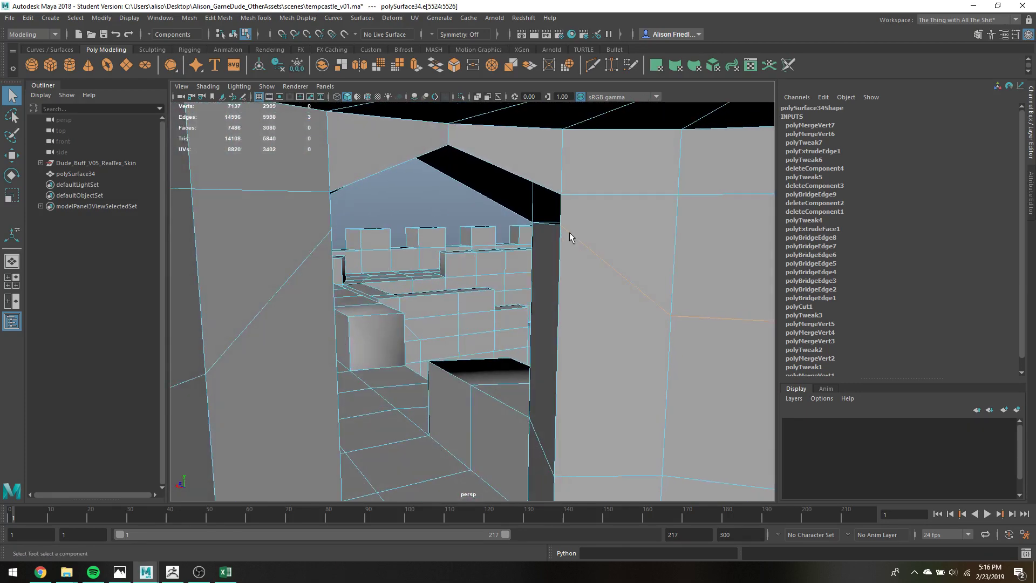
# Snap the wall vertex beside the inner doorway down onto the arch corner and merge the overlapping vertices.
pyautogui.moveTo(563, 217); pyautogui.dragTo(544, 214, button='right')
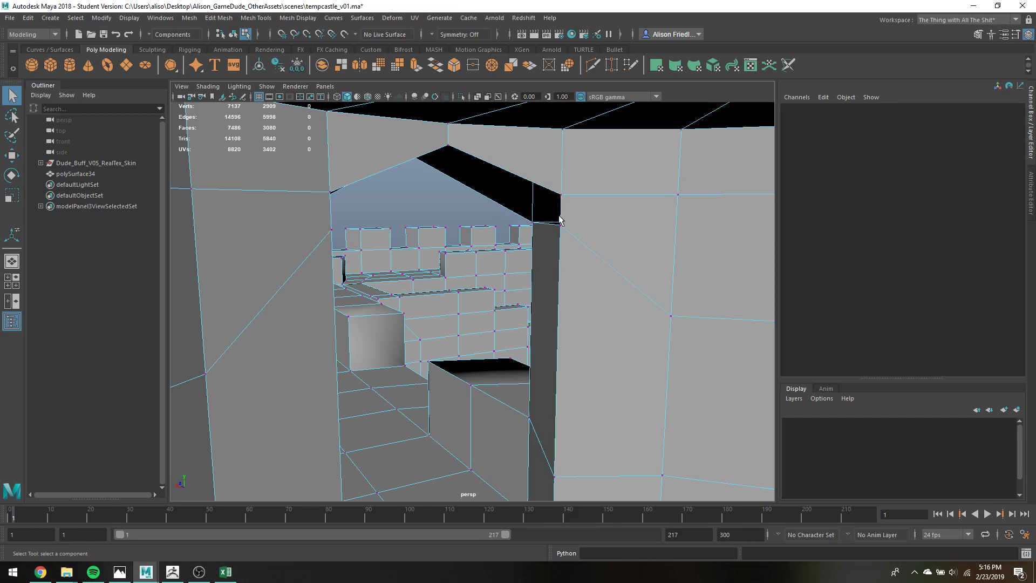
pyautogui.click(561, 195)
pyautogui.press('w')
pyautogui.press('v')
pyautogui.moveTo(562, 195); pyautogui.dragTo(561, 225)
pyautogui.press('q')
pyautogui.press('4')
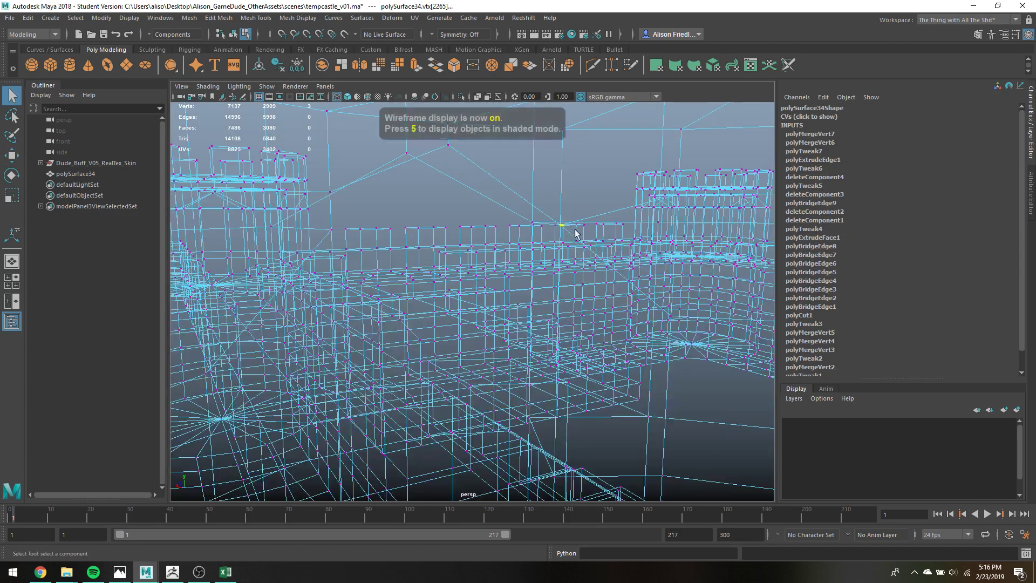
pyautogui.click(491, 66)
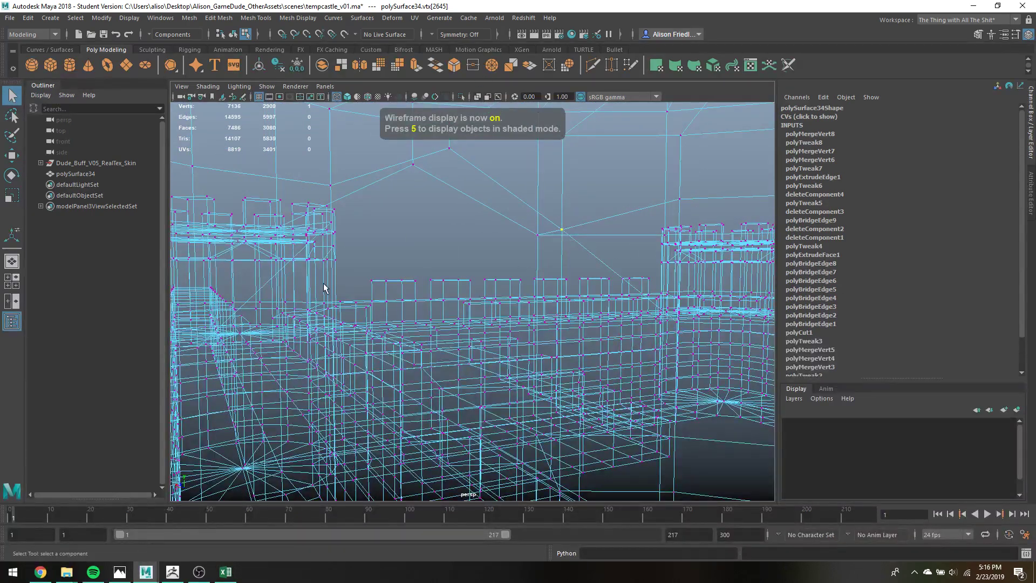
# Merge the matching wall vertex on the opposite side of the doorway with its arch corner and return to shaded display.
pyautogui.moveTo(344, 237)
pyautogui.keyDown('alt'); pyautogui.mouseDown()
pyautogui.moveTo(342, 181)
pyautogui.moveTo(343, 219)
pyautogui.moveTo(362, 236)
pyautogui.mouseUp(); pyautogui.keyUp('alt')
pyautogui.press('w')
pyautogui.press('v')
pyautogui.press('q')
pyautogui.press('g')
pyautogui.press('g')
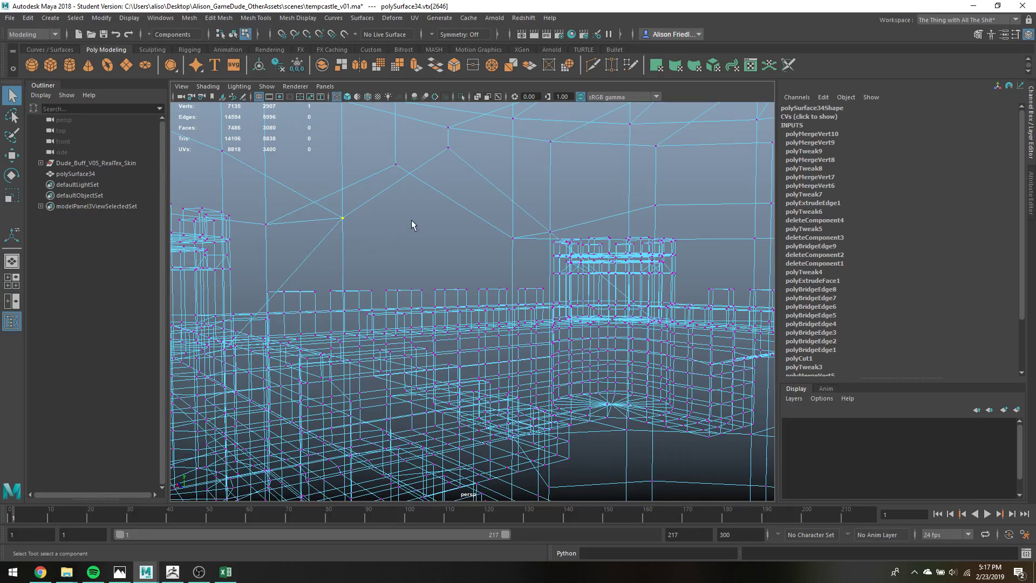
pyautogui.press('5')
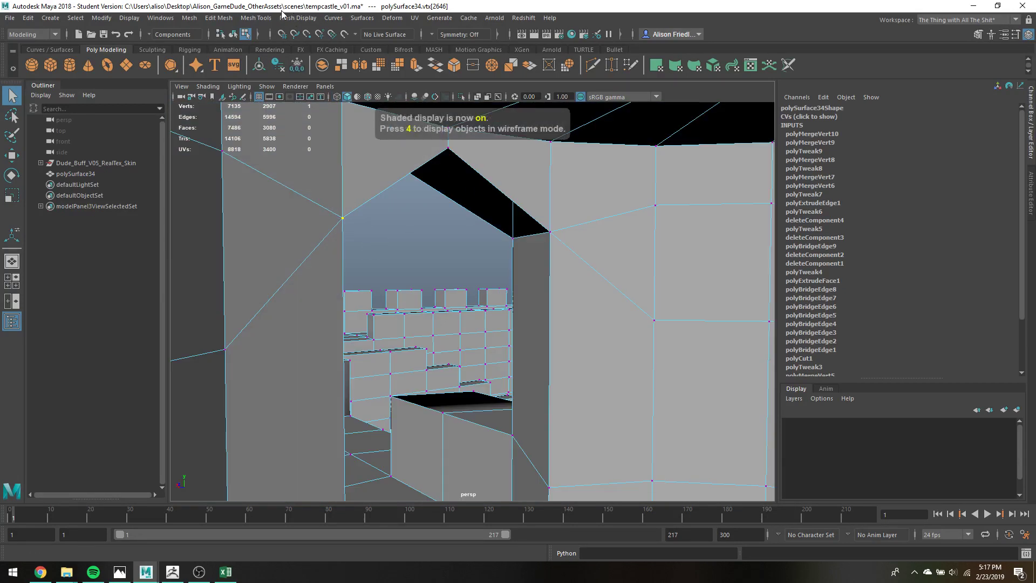
# Close the two open gaps along the underside of the pointed arch with the Append to Polygon tool.
pyautogui.click(256, 18)
pyautogui.click(266, 54)
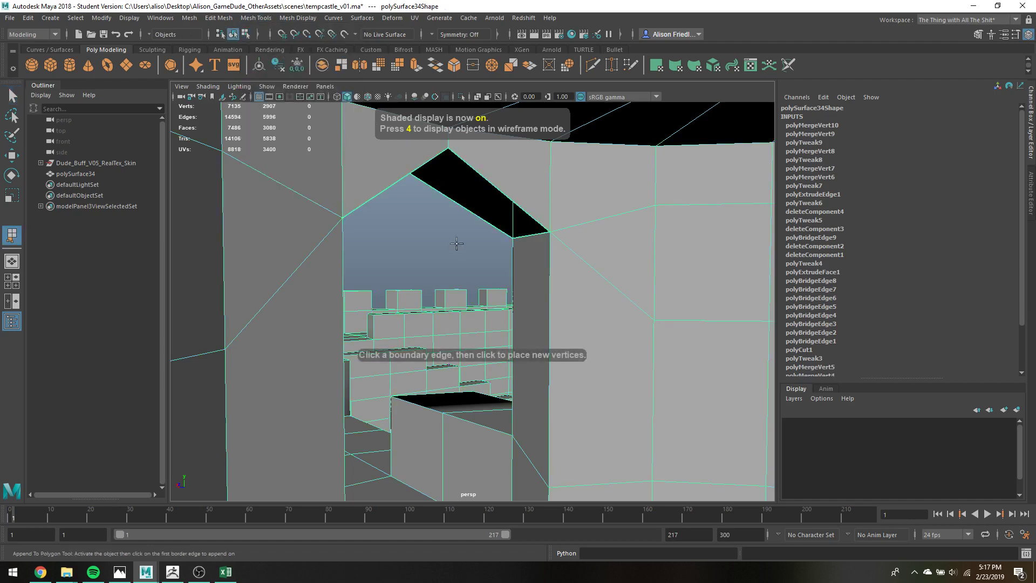
pyautogui.click(464, 208)
pyautogui.click(489, 182)
pyautogui.press('Return')
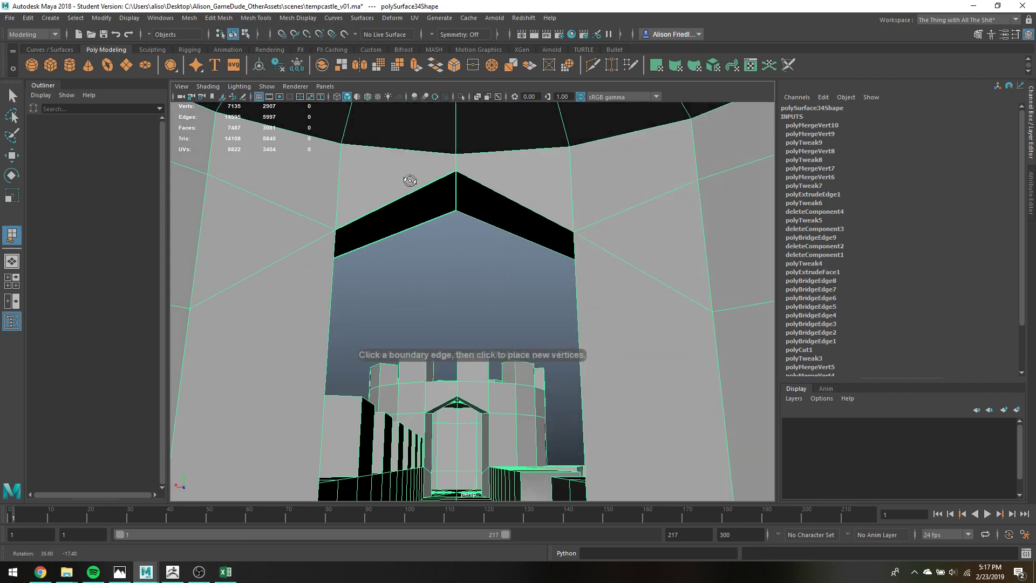
pyautogui.click(409, 226)
pyautogui.click(397, 198)
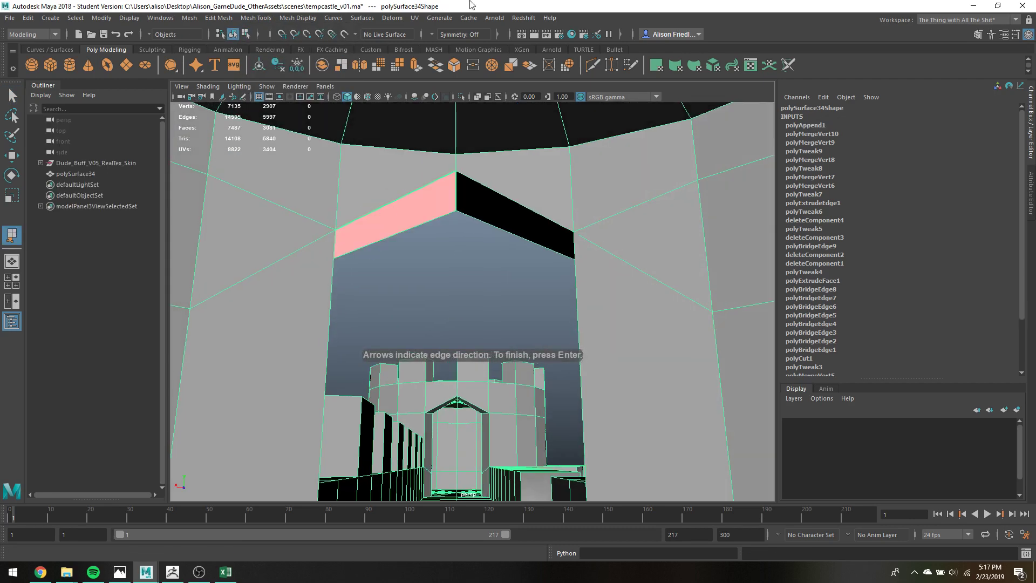
pyautogui.press('q')
# Raise the two inner arch edges of the doorway about level with the outer arch.
pyautogui.keyDown('alt'); pyautogui.moveTo(696, 323); pyautogui.dragTo(433, 310); pyautogui.keyUp('alt')
pyautogui.keyDown('alt'); pyautogui.moveTo(433, 310); pyautogui.dragTo(523, 253, button='middle'); pyautogui.keyUp('alt')
pyautogui.moveTo(417, 244); pyautogui.dragTo(417, 217, button='right')
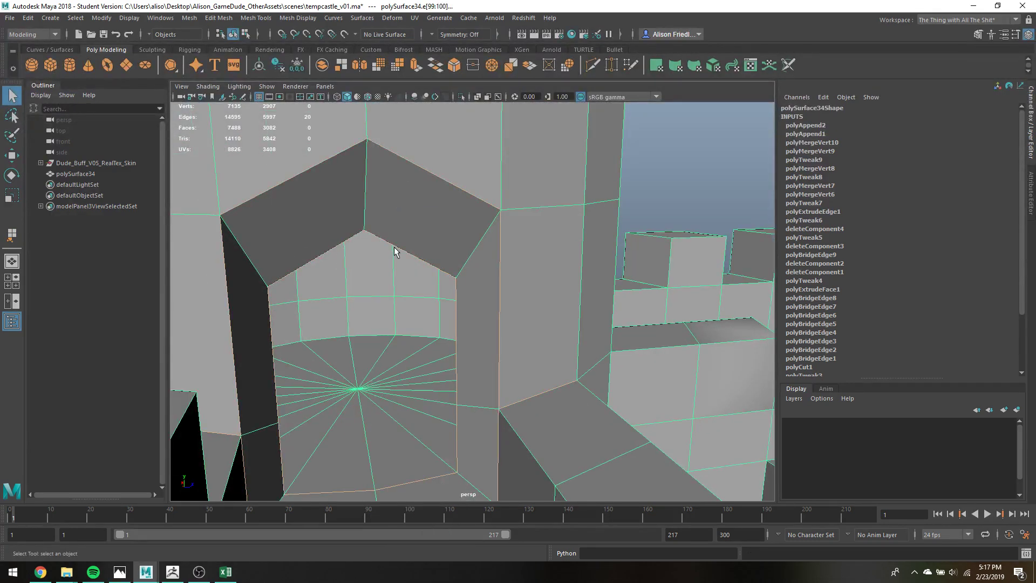
pyautogui.moveTo(398, 252)
pyautogui.keyDown('alt'); pyautogui.mouseDown()
pyautogui.moveTo(413, 261)
pyautogui.moveTo(459, 230)
pyautogui.moveTo(407, 260)
pyautogui.moveTo(373, 239)
pyautogui.moveTo(335, 150)
pyautogui.mouseUp(); pyautogui.keyUp('alt')
pyautogui.press('w')
pyautogui.press('4')
pyautogui.press('5')
pyautogui.scroll(-4, 364, 182)
pyautogui.scroll(5, 388, 187)
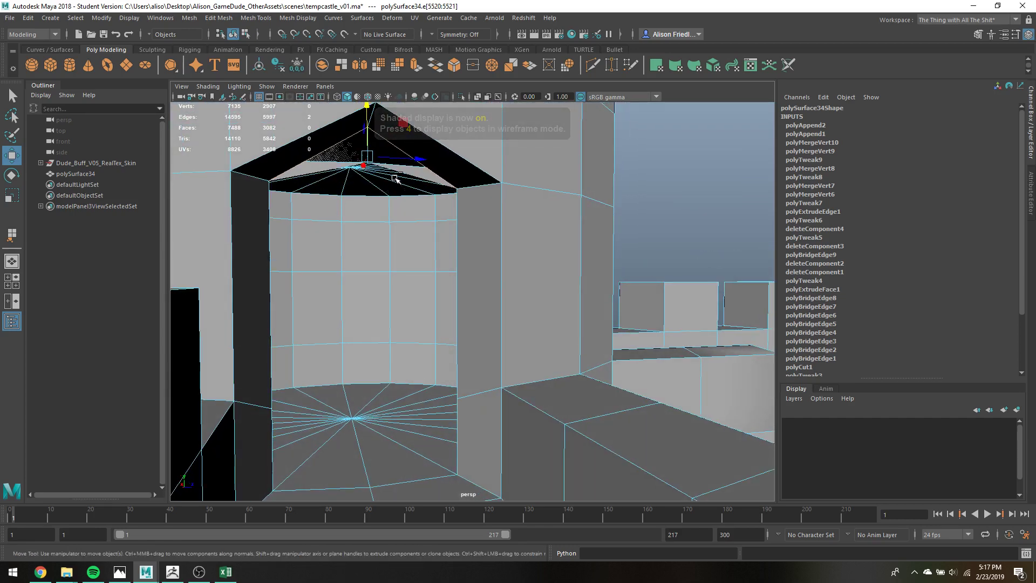
# Delete the inner wall faces above the raised doorway arch, leaving the area up to the ceiling open.
pyautogui.press('q')
pyautogui.moveTo(371, 157); pyautogui.dragTo(372, 149, button='right')
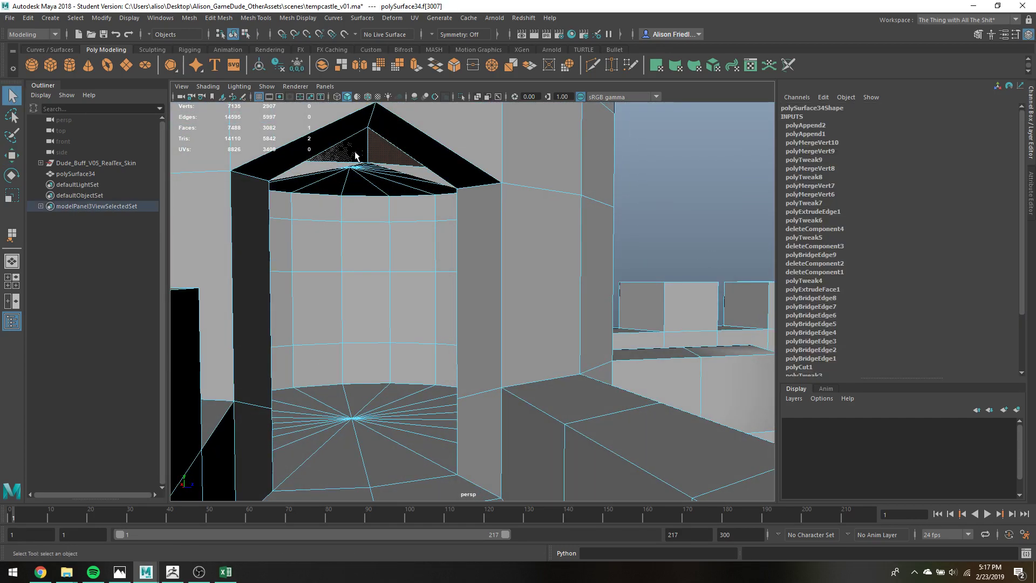
pyautogui.click(373, 154)
pyautogui.press('Delete')
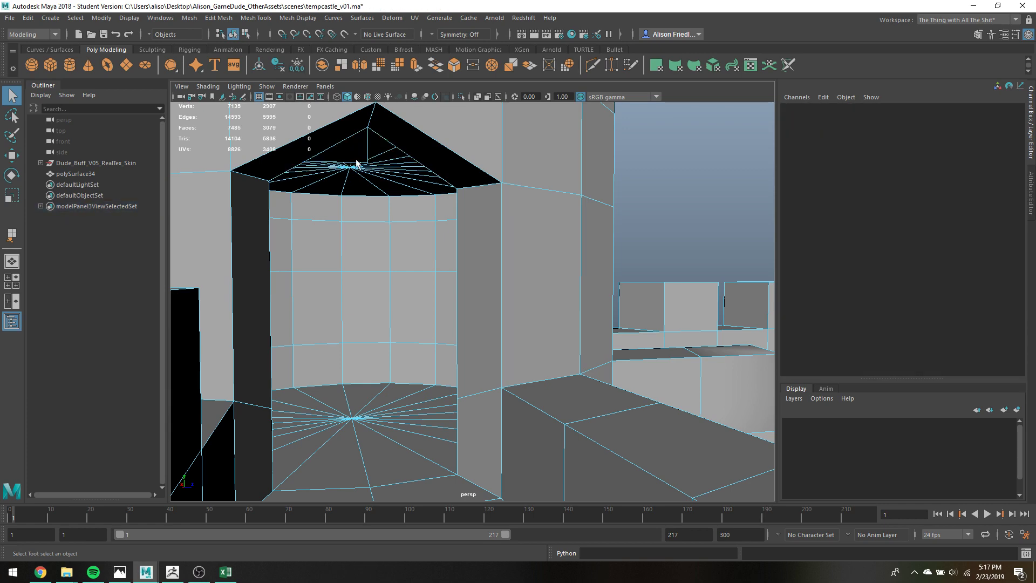
pyautogui.keyDown('alt'); pyautogui.moveTo(404, 190); pyautogui.dragTo(468, 158); pyautogui.keyUp('alt')
pyautogui.keyDown('alt'); pyautogui.moveTo(467, 157); pyautogui.dragTo(320, 285, button='middle'); pyautogui.keyUp('alt')
pyautogui.scroll(-1, 321, 290)
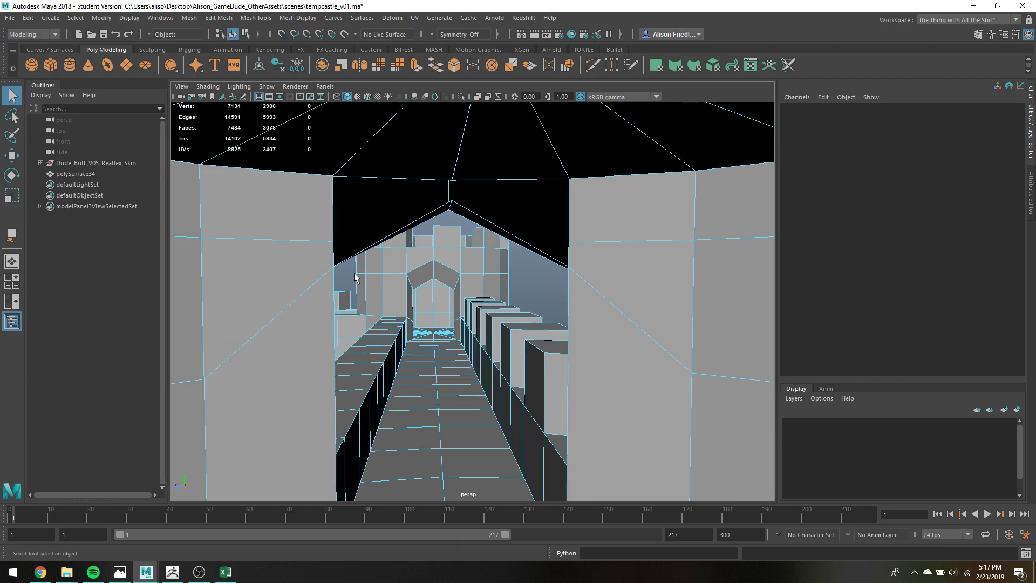
# Rebuild the inner wall above one half of the arch with two appended polygons reaching the ceiling edge.
pyautogui.click(256, 18)
pyautogui.click(278, 37)
pyautogui.click(340, 257)
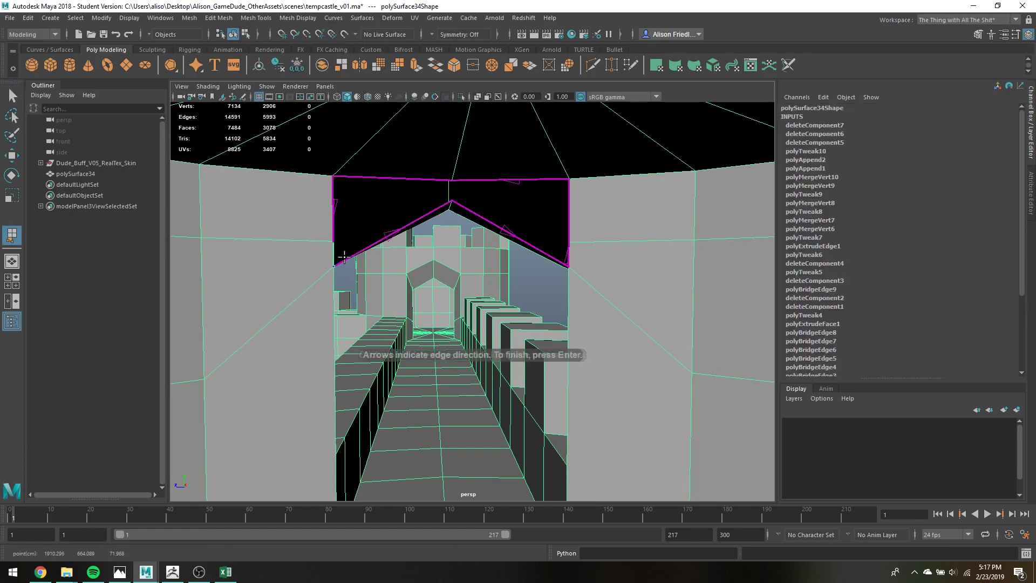
pyautogui.press('Return')
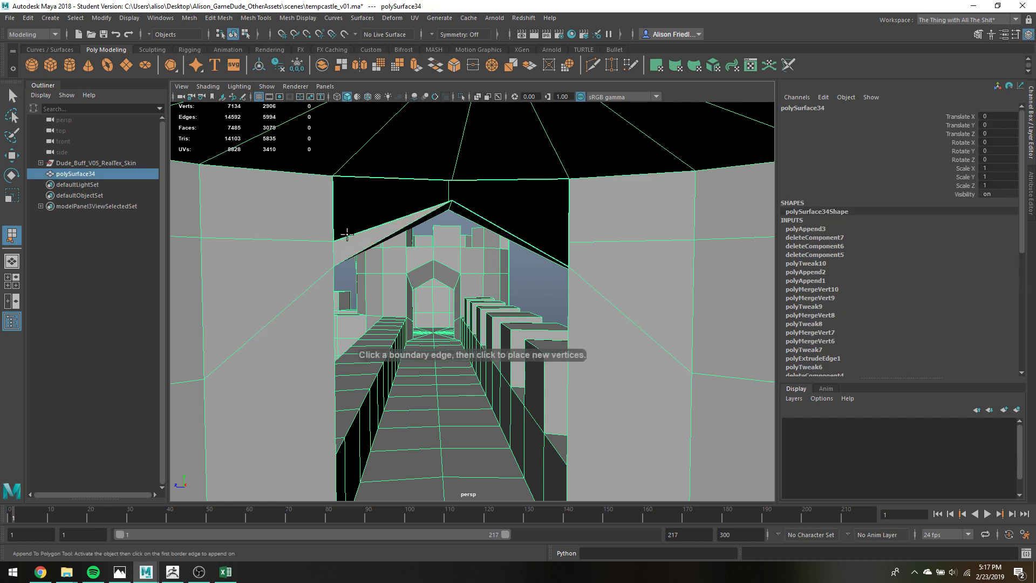
pyautogui.click(347, 234)
pyautogui.click(334, 225)
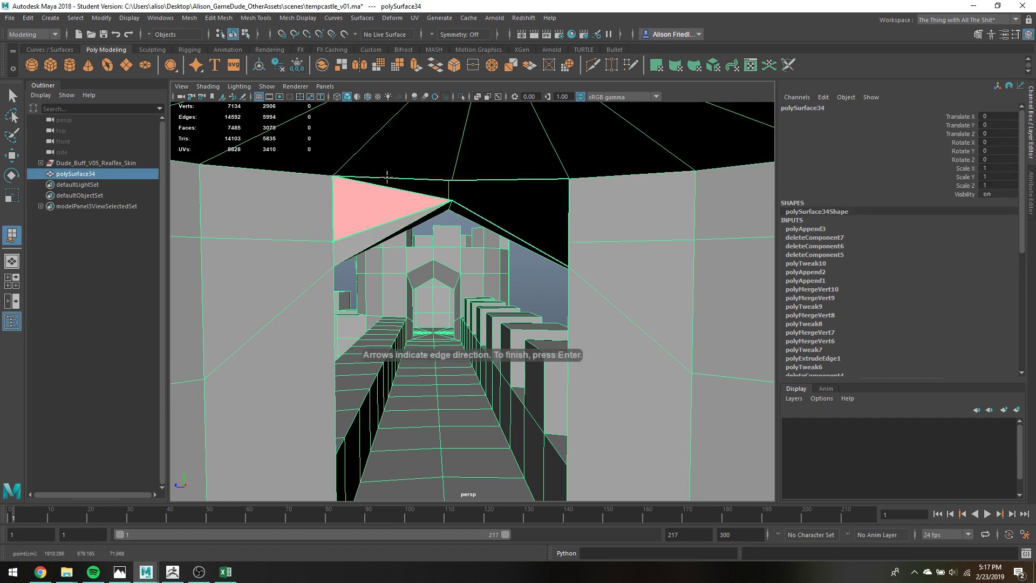
pyautogui.press('Return')
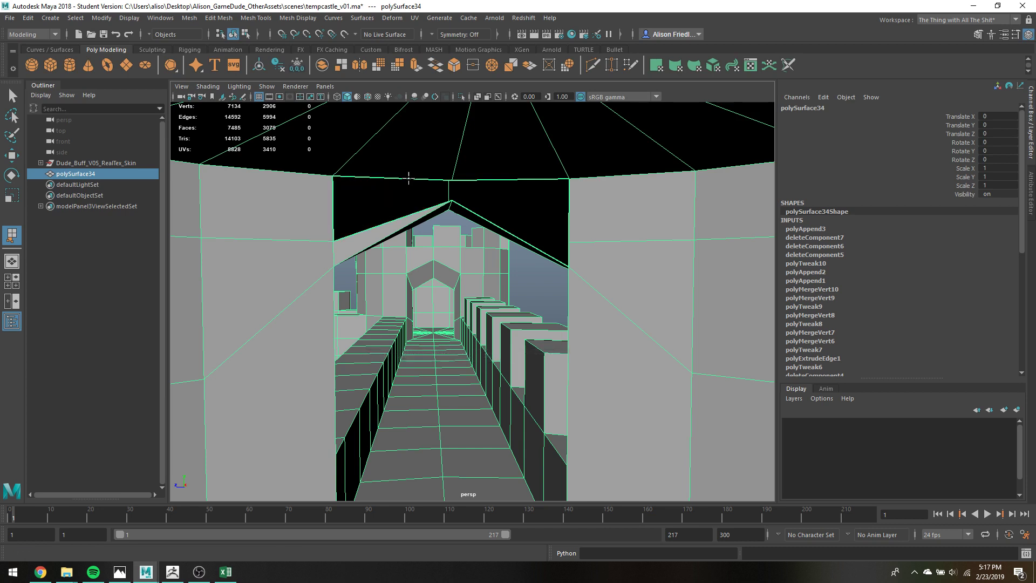
pyautogui.click(408, 179)
pyautogui.click(403, 219)
pyautogui.press('Return')
# Append two polygons above the other half of the arch to finish the inner wall up to the ceiling.
pyautogui.click(501, 225)
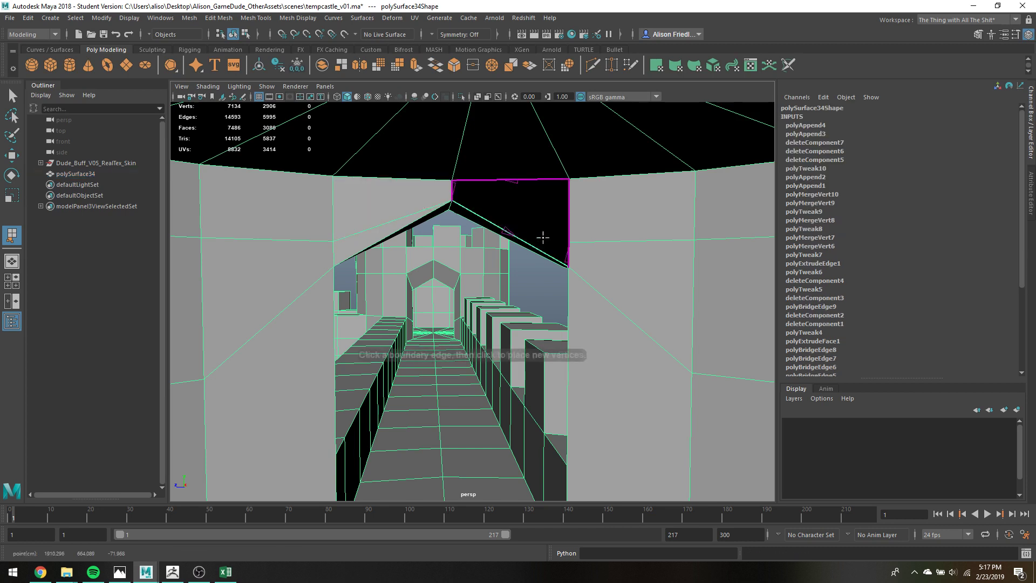
pyautogui.click(568, 246)
pyautogui.press('Return')
pyautogui.click(534, 228)
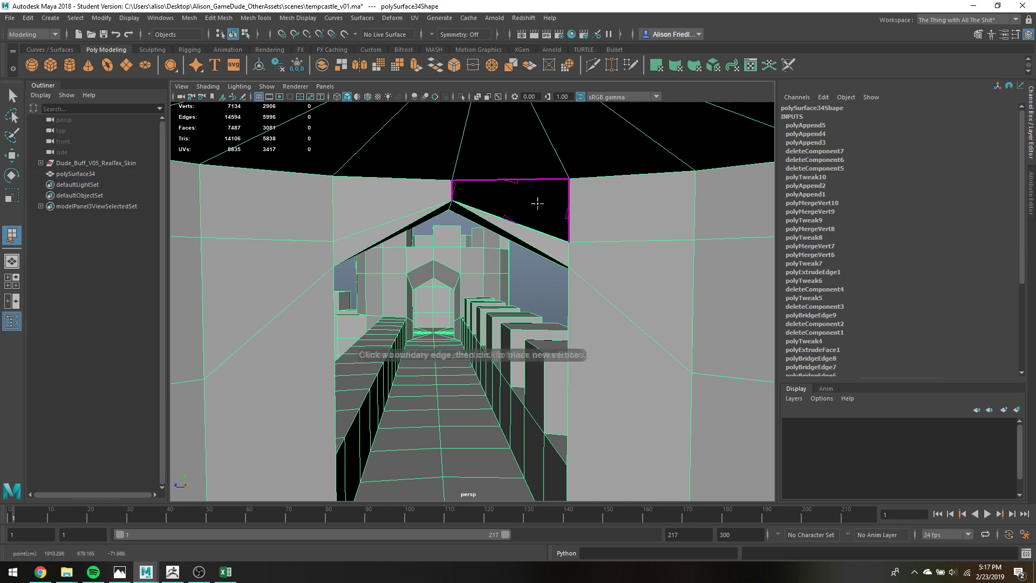
pyautogui.click(527, 179)
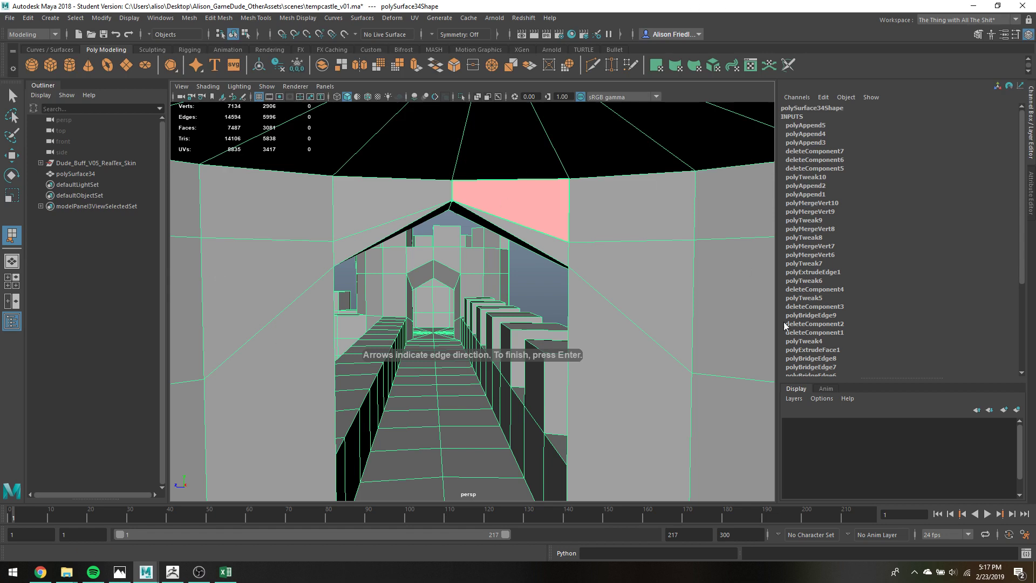
pyautogui.press('Return')
pyautogui.press('q')
# Select the inner arch edges of the opposite tower's doorway and raise them about level with its outer arch.
pyautogui.moveTo(450, 262)
pyautogui.mouseDown(button='right')
pyautogui.moveTo(451, 287)
pyautogui.moveTo(446, 250)
pyautogui.mouseUp(button='right')
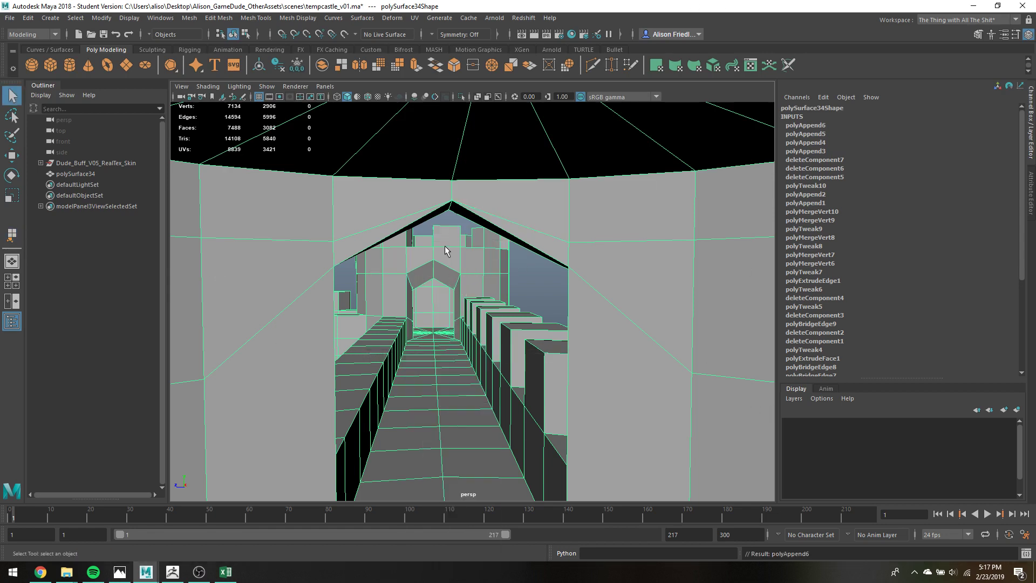
pyautogui.doubleClick(436, 278)
pyautogui.press('f')
pyautogui.scroll(-5, 454, 270)
pyautogui.press('w')
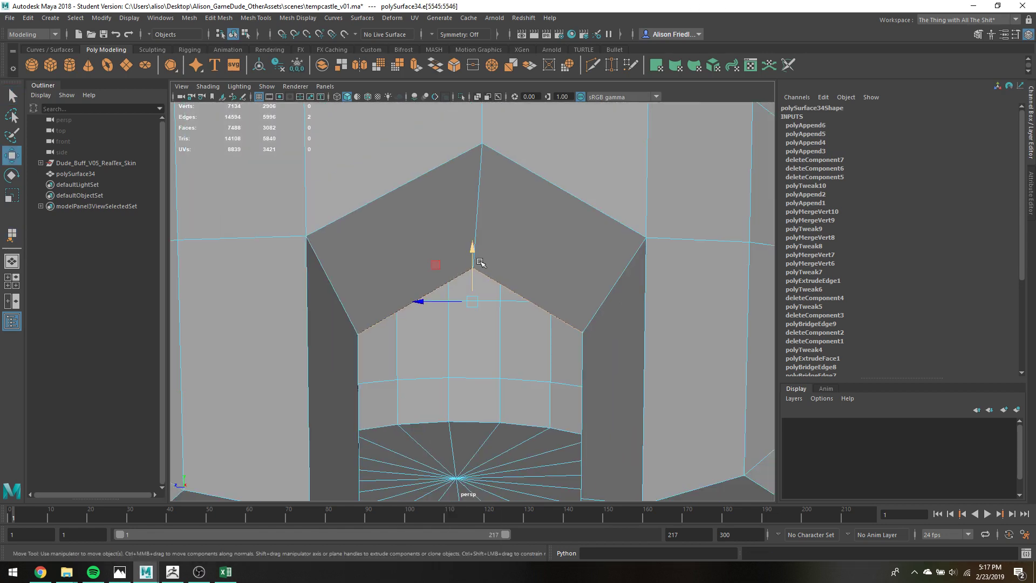
pyautogui.moveTo(472, 246); pyautogui.dragTo(459, 157)
# Delete the inner wall faces behind the opposite tower's raised doorway arch.
pyautogui.press('q')
pyautogui.moveTo(463, 192); pyautogui.dragTo(471, 220, button='right')
pyautogui.click(458, 215)
pyautogui.keyDown('shift'); pyautogui.click(500, 211); pyautogui.keyUp('shift')
pyautogui.press('Delete')
pyautogui.click(488, 210)
pyautogui.press('Delete')
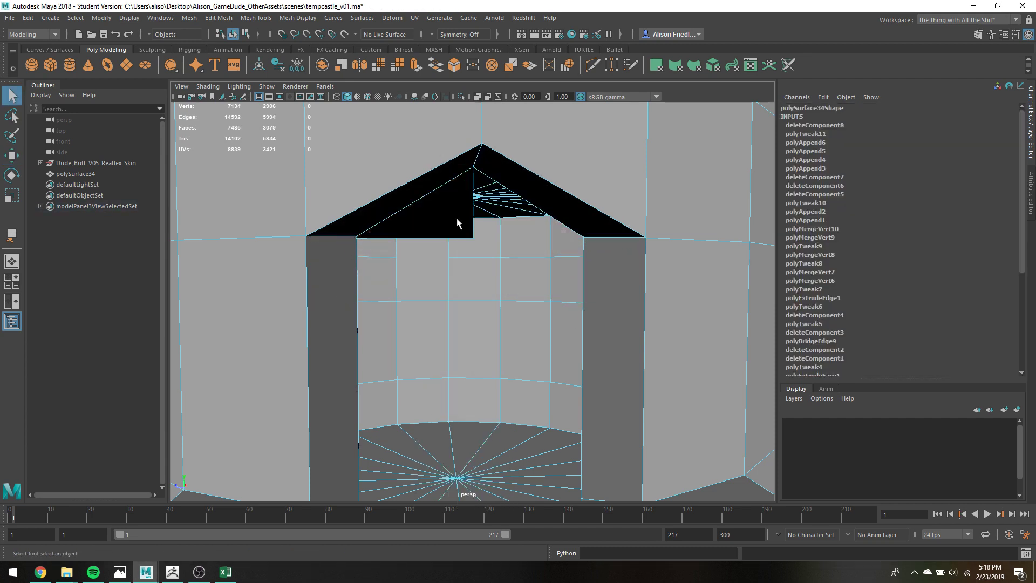
pyautogui.click(456, 218)
pyautogui.press('Delete')
# Raise the two inner arch edges of the next tower doorway about level with its outer arch.
pyautogui.moveTo(420, 183); pyautogui.dragTo(418, 187, button='right')
pyautogui.keyDown('alt'); pyautogui.moveTo(284, 263); pyautogui.dragTo(328, 223); pyautogui.keyUp('alt')
pyautogui.scroll(-5, 339, 265)
pyautogui.doubleClick(339, 265)
pyautogui.press('w')
pyautogui.press('q')
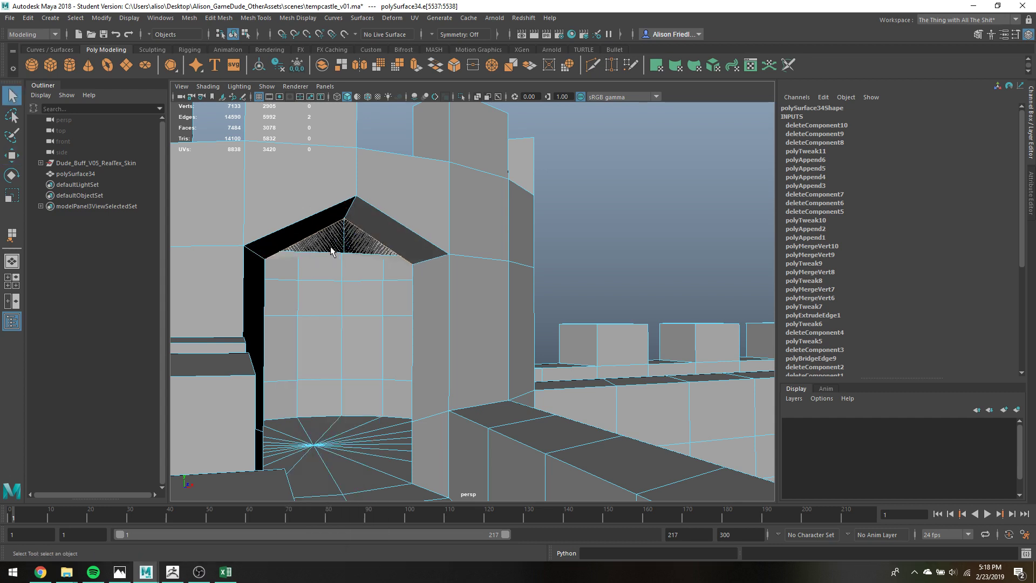
# Delete the inner wall faces left hanging behind this doorway's raised arch.
pyautogui.click(363, 257)
pyautogui.press('Delete')
pyautogui.click(336, 239)
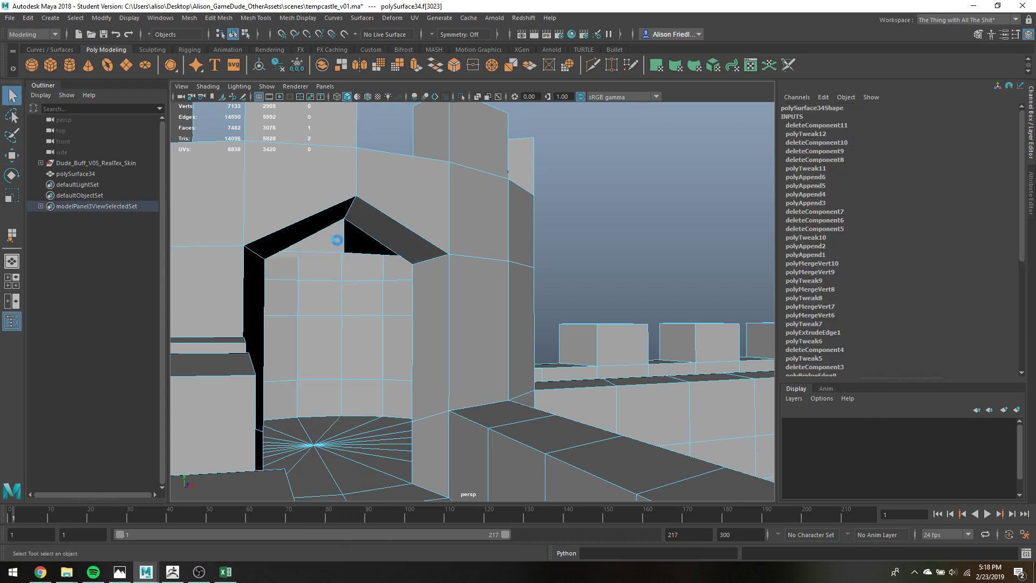
pyautogui.press('Delete')
pyautogui.click(335, 240)
pyautogui.press('Delete')
pyautogui.click(346, 248)
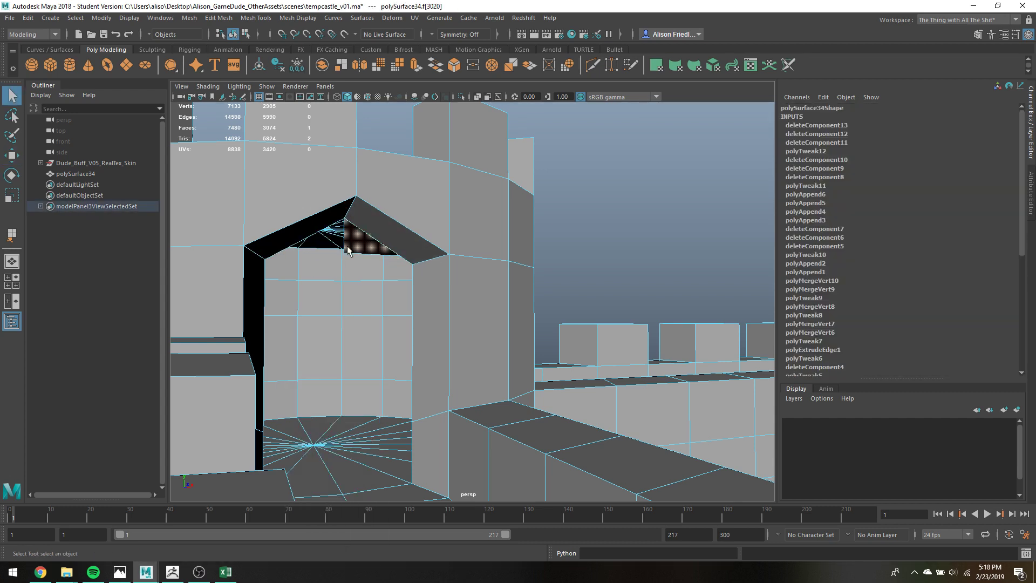
pyautogui.press('Delete')
pyautogui.scroll(3, 372, 258)
pyautogui.keyDown('alt'); pyautogui.moveTo(373, 256); pyautogui.dragTo(532, 259); pyautogui.keyUp('alt')
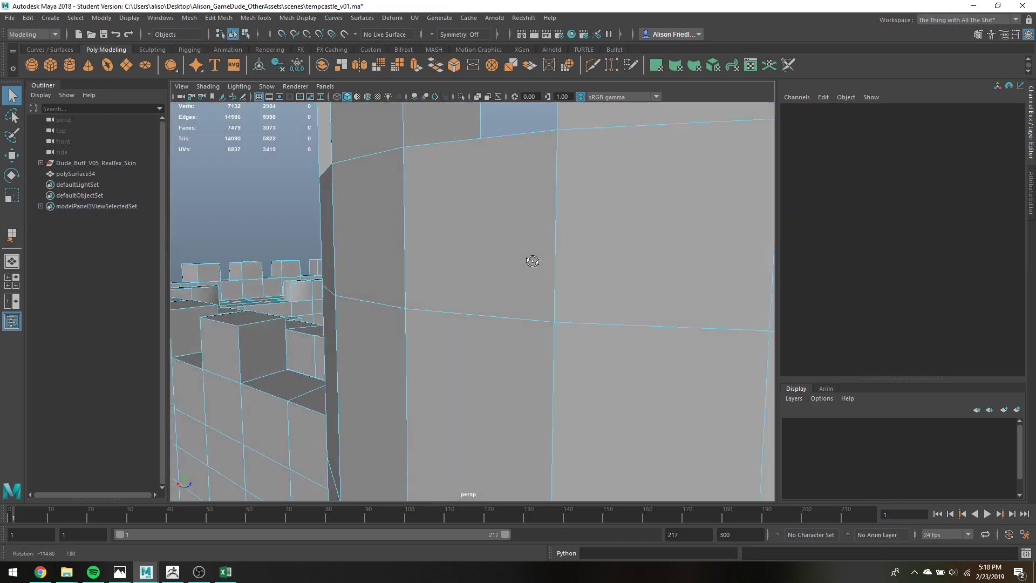
pyautogui.keyDown('alt'); pyautogui.moveTo(532, 259); pyautogui.dragTo(432, 275, button='middle'); pyautogui.keyUp('alt')
pyautogui.scroll(4, 432, 291)
pyautogui.keyDown('alt'); pyautogui.moveTo(433, 288); pyautogui.dragTo(467, 286); pyautogui.keyUp('alt')
pyautogui.scroll(-3, 470, 278)
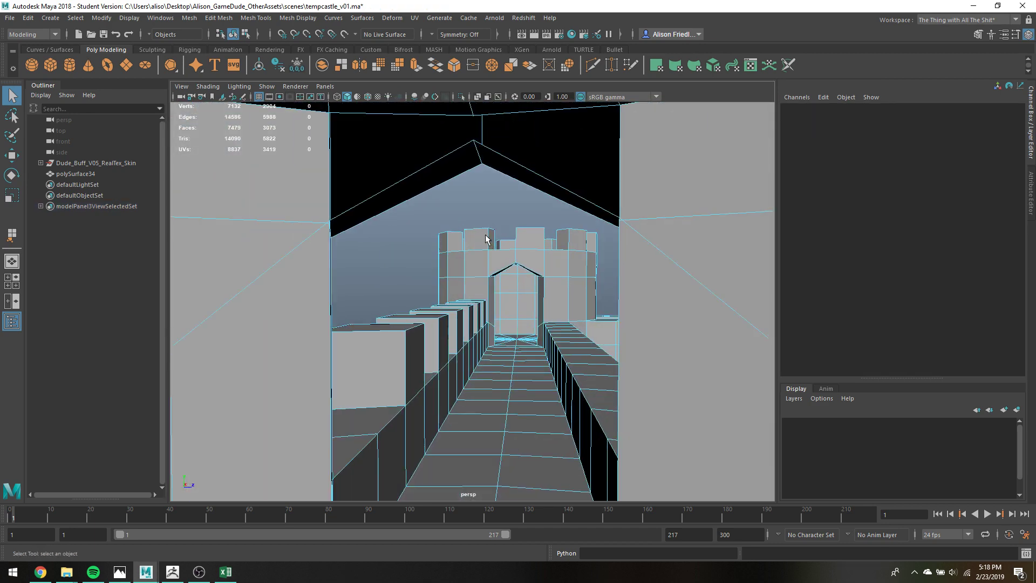
pyautogui.keyDown('alt'); pyautogui.moveTo(486, 238); pyautogui.dragTo(509, 273, button='middle'); pyautogui.keyUp('alt')
pyautogui.press('g')
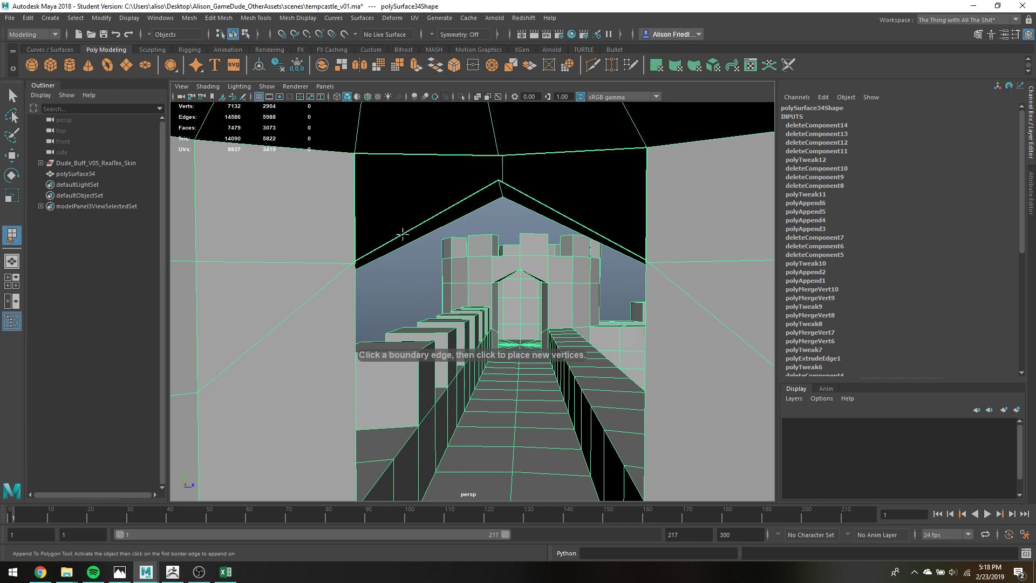
pyautogui.moveTo(329, 258); pyautogui.dragTo(299, 243, button='right')
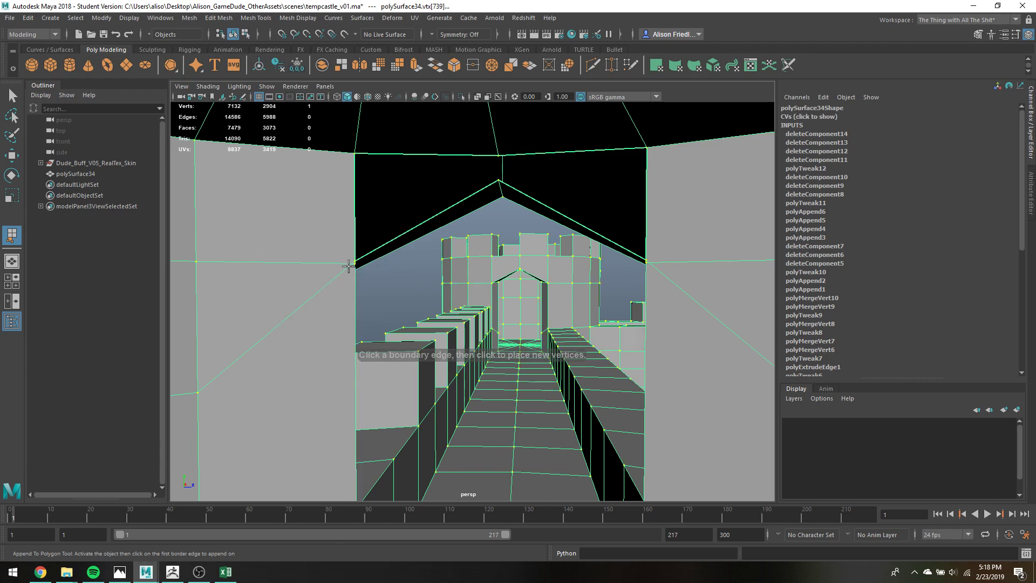
pyautogui.click(370, 266)
pyautogui.press('q')
# Raise the inner wall's edge-loop vertex beside the doorway so it sits above the arch's side corner.
pyautogui.moveTo(357, 262); pyautogui.dragTo(333, 252, button='right')
pyautogui.press('w')
pyautogui.moveTo(355, 243); pyautogui.dragTo(355, 209)
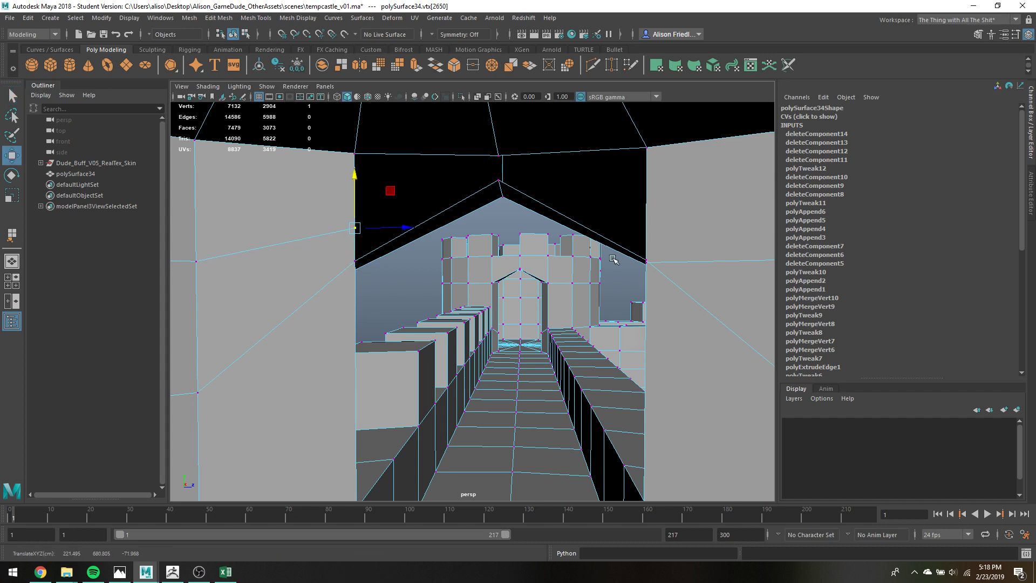
# Raise the matching edge-loop vertex on the doorway's other side and fill that side's inner wall gap with two Append to Polygon faces.
pyautogui.click(646, 263)
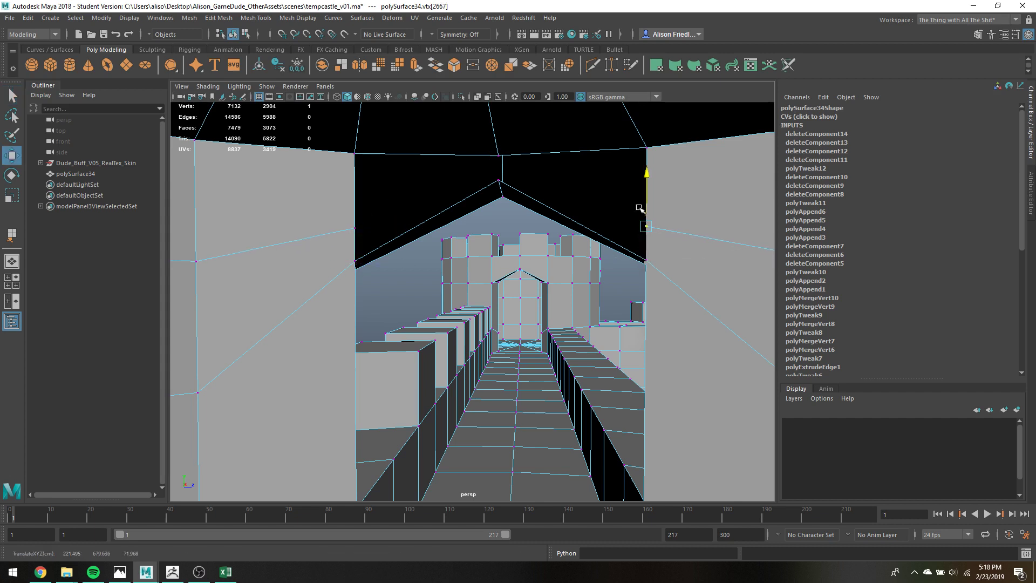
pyautogui.press('y')
pyautogui.click(645, 245)
pyautogui.click(621, 243)
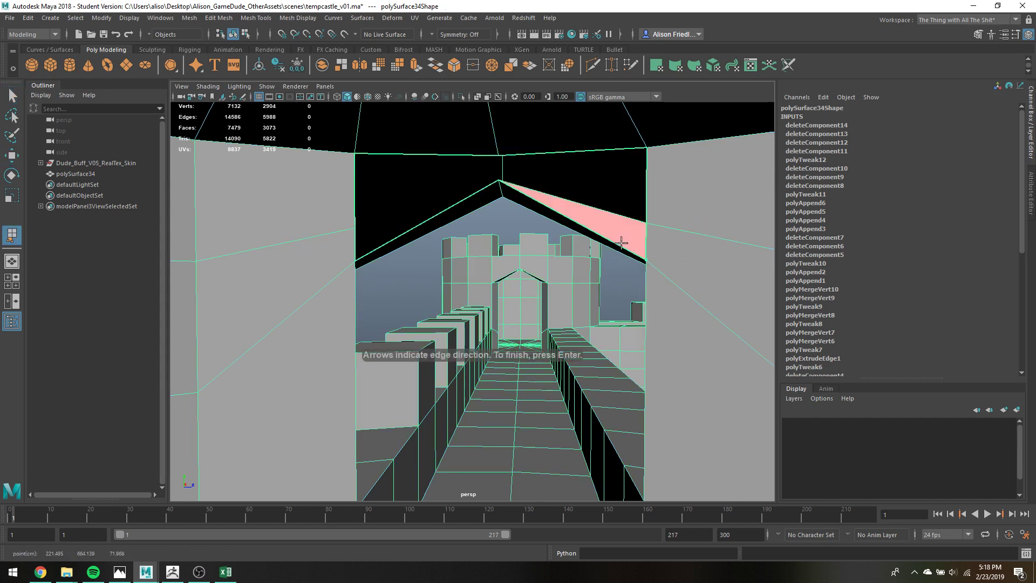
pyautogui.press('Return')
pyautogui.click(610, 156)
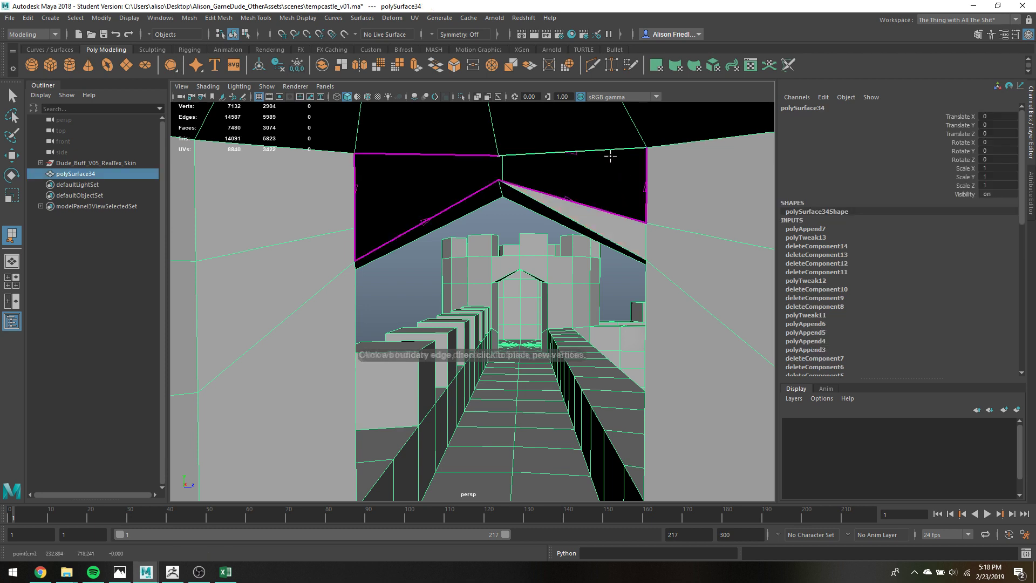
pyautogui.click(598, 208)
pyautogui.press('Return')
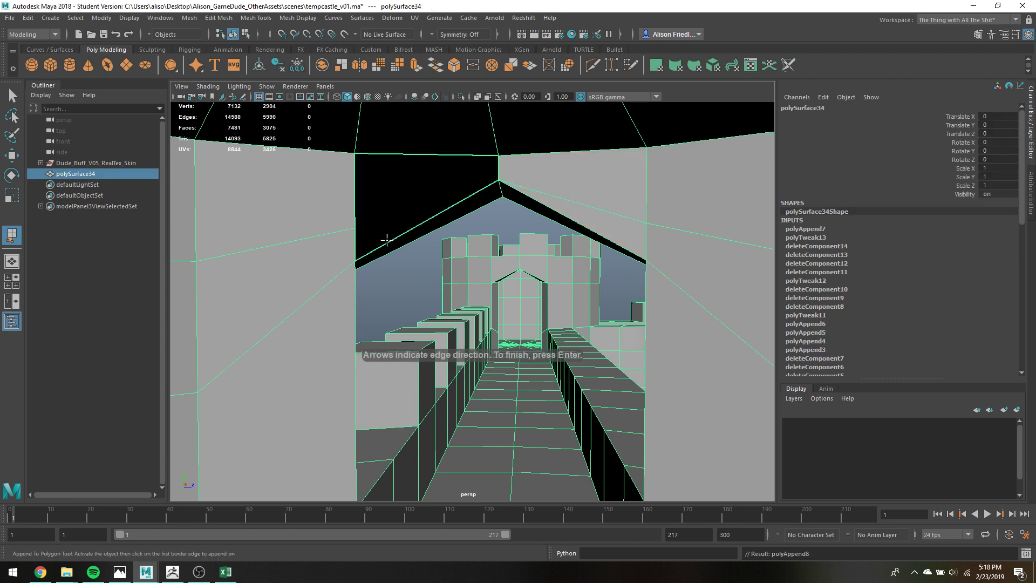
# Fill the wall gap on the remaining side of the same arch with a lower triangle and an upper face reaching the ceiling edge.
pyautogui.click(357, 248)
pyautogui.click(366, 222)
pyautogui.press('Return')
pyautogui.click(385, 154)
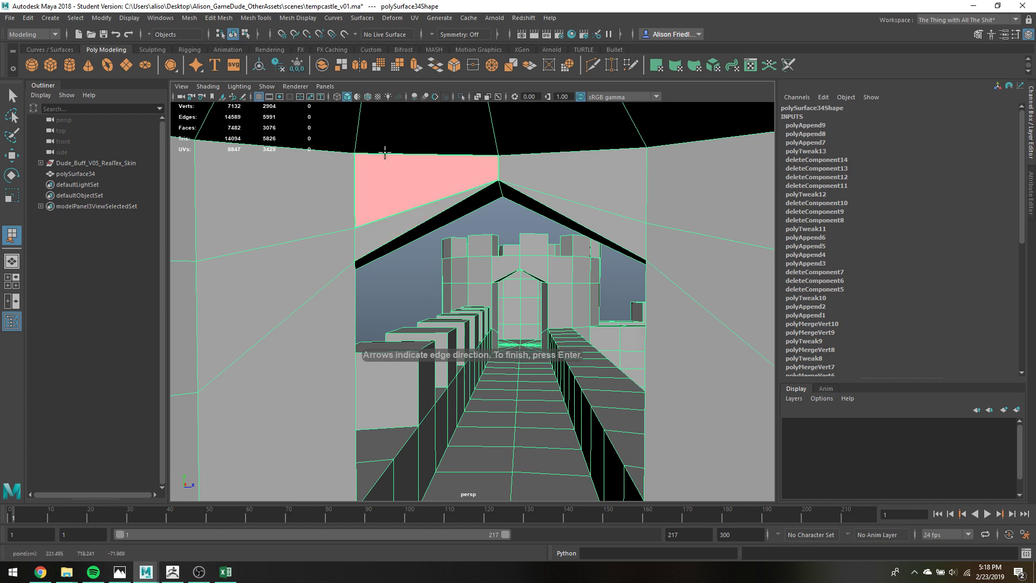
pyautogui.press('Return')
# Fill the open rectangular inner wall panel between the two doorways up to the ceiling edge with Append to Polygon.
pyautogui.keyDown('alt'); pyautogui.moveTo(713, 322); pyautogui.dragTo(225, 203); pyautogui.keyUp('alt')
pyautogui.keyDown('alt'); pyautogui.moveTo(359, 227); pyautogui.dragTo(471, 277); pyautogui.keyUp('alt')
pyautogui.press('g')
pyautogui.click(452, 263)
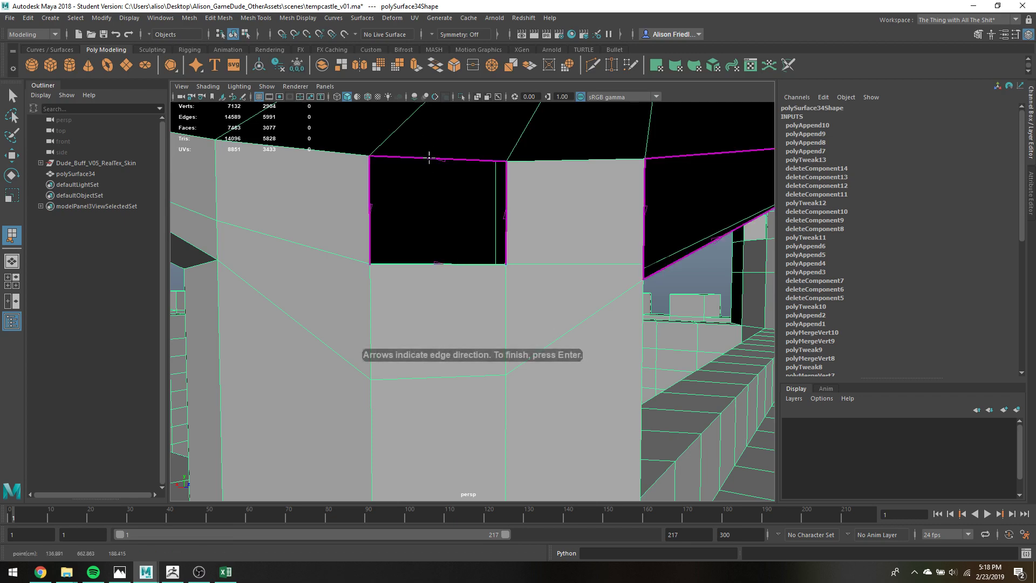
pyautogui.click(429, 157)
pyautogui.press('Return')
# Append a triangular face along each slope of the tower's other doorway arch, joining it to the raised side vertices.
pyautogui.keyDown('alt'); pyautogui.moveTo(677, 266); pyautogui.dragTo(369, 260); pyautogui.keyUp('alt')
pyautogui.click(362, 268)
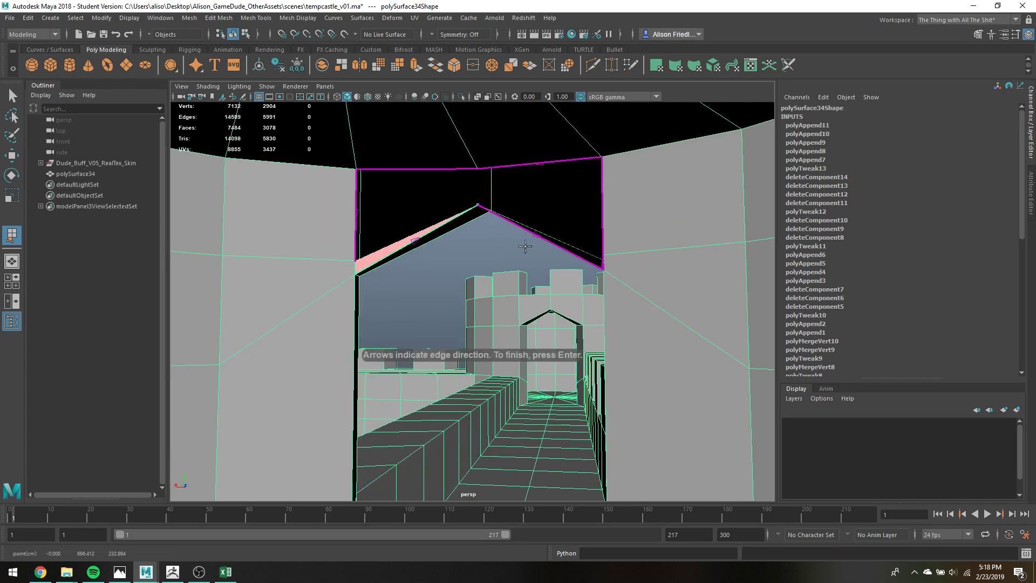
pyautogui.press('Return')
pyautogui.click(533, 231)
pyautogui.click(603, 258)
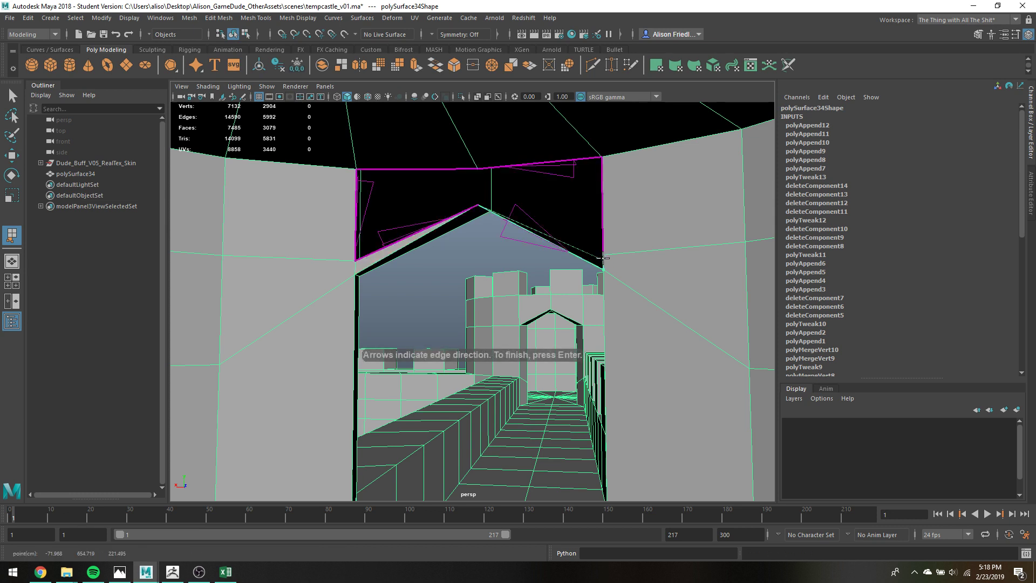
pyautogui.press('Return')
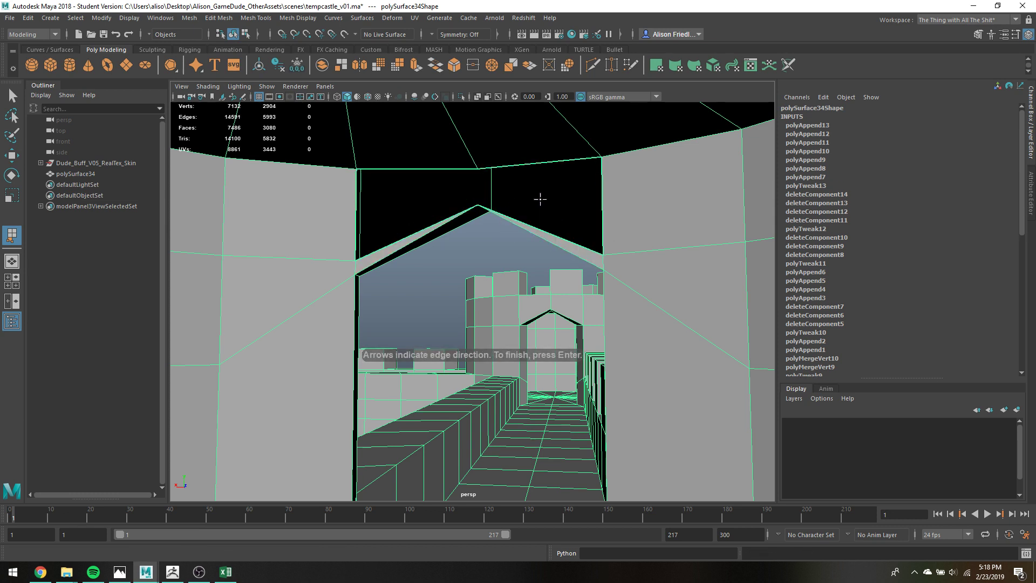
# Fill the two wall openings between this doorway's arch and the ceiling edge, completing the inner wall above it.
pyautogui.click(535, 229)
pyautogui.click(534, 226)
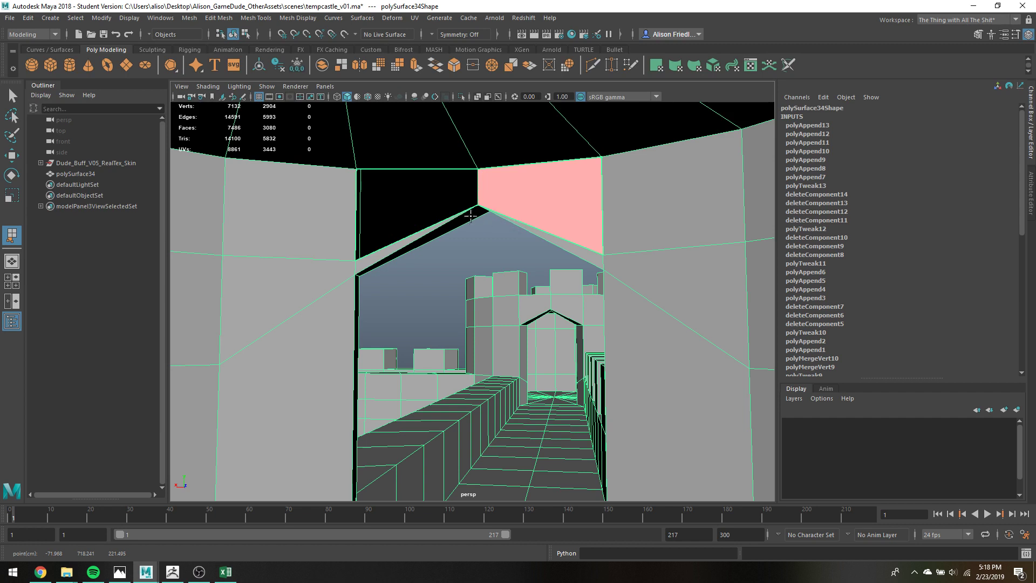
pyautogui.press('Return')
pyautogui.click(453, 214)
pyautogui.click(440, 168)
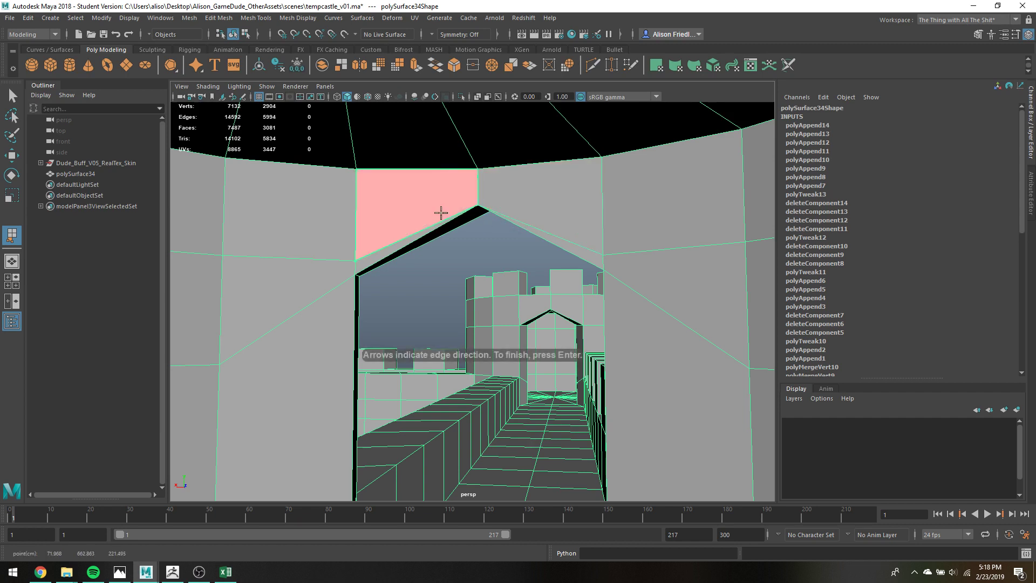
pyautogui.press('w')
# Return to object mode, enable ambient occlusion and multisample anti-aliasing in the viewport, and leave the castle deselected.
pyautogui.scroll(-5, 489, 233)
pyautogui.moveTo(489, 258); pyautogui.dragTo(532, 234, button='right')
pyautogui.scroll(-3, 645, 212)
pyautogui.click(647, 214)
pyautogui.moveTo(410, 302)
pyautogui.keyDown('alt'); pyautogui.mouseDown()
pyautogui.moveTo(413, 330)
pyautogui.moveTo(411, 312)
pyautogui.mouseUp(); pyautogui.keyUp('alt')
pyautogui.click(414, 96)
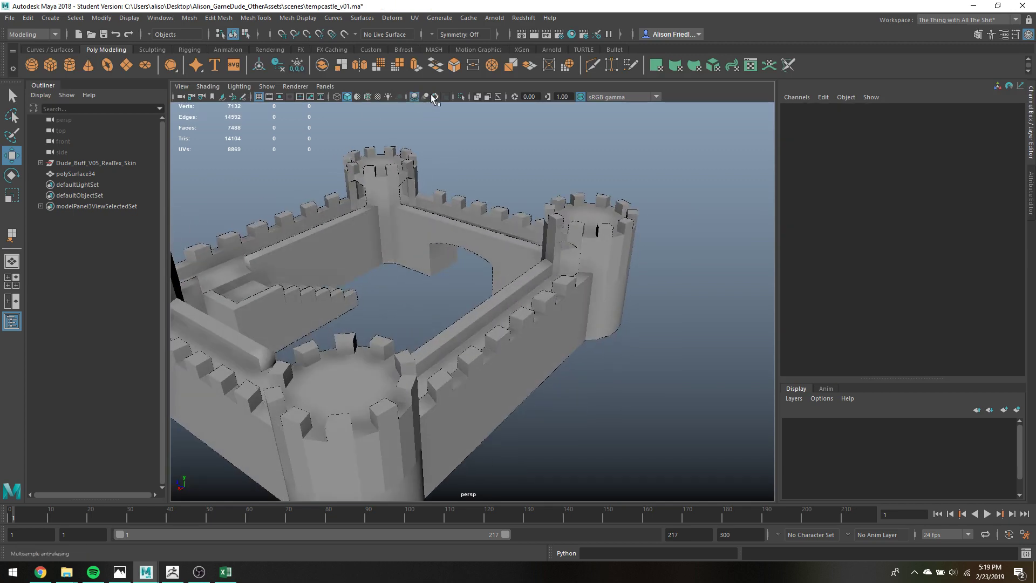
pyautogui.click(435, 96)
pyautogui.click(492, 222)
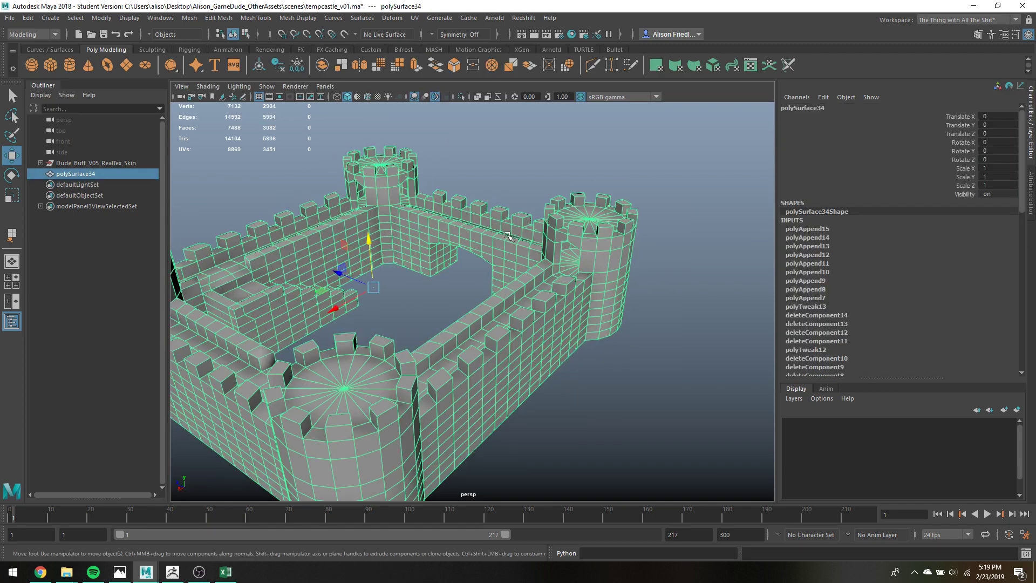
pyautogui.click(477, 290)
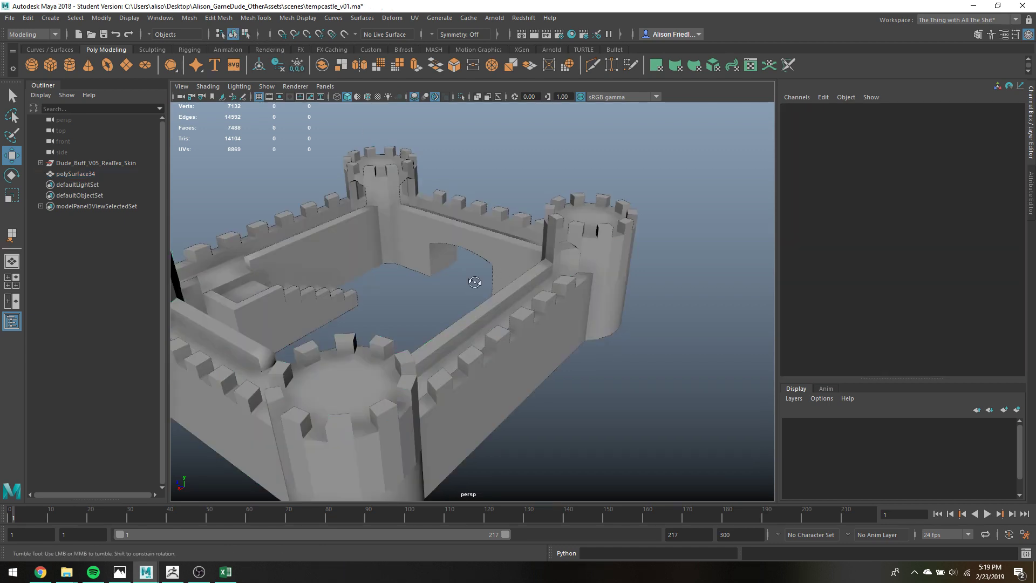
# Move the Dude_Buff_V05_RealTex_Skin character up to the tower's wall-walk doorway, at about 429 in Y and 235 in Z.
pyautogui.keyDown('alt'); pyautogui.moveTo(474, 283); pyautogui.dragTo(377, 324); pyautogui.keyUp('alt')
pyautogui.click(89, 164)
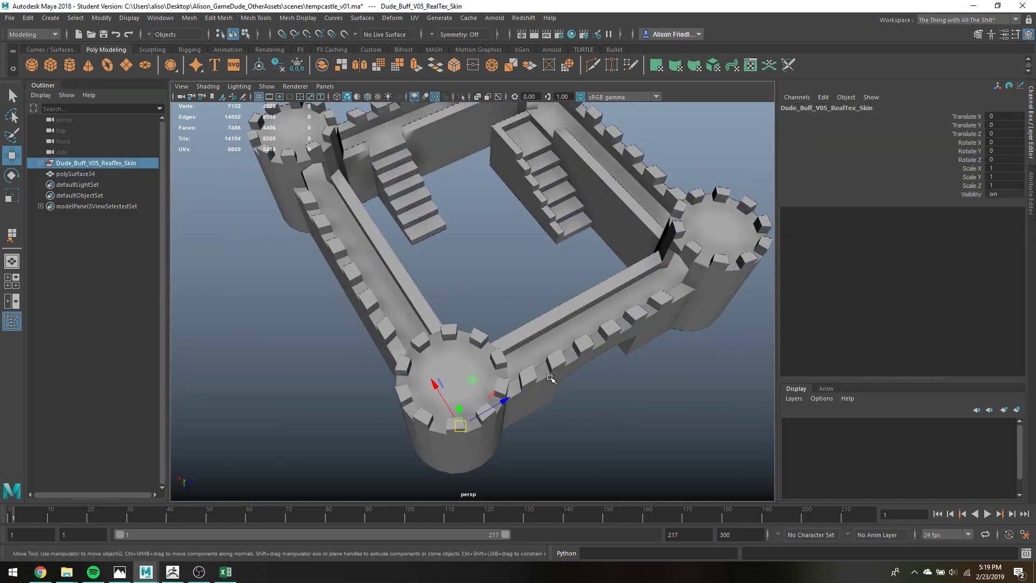
pyautogui.moveTo(460, 408); pyautogui.dragTo(440, 365)
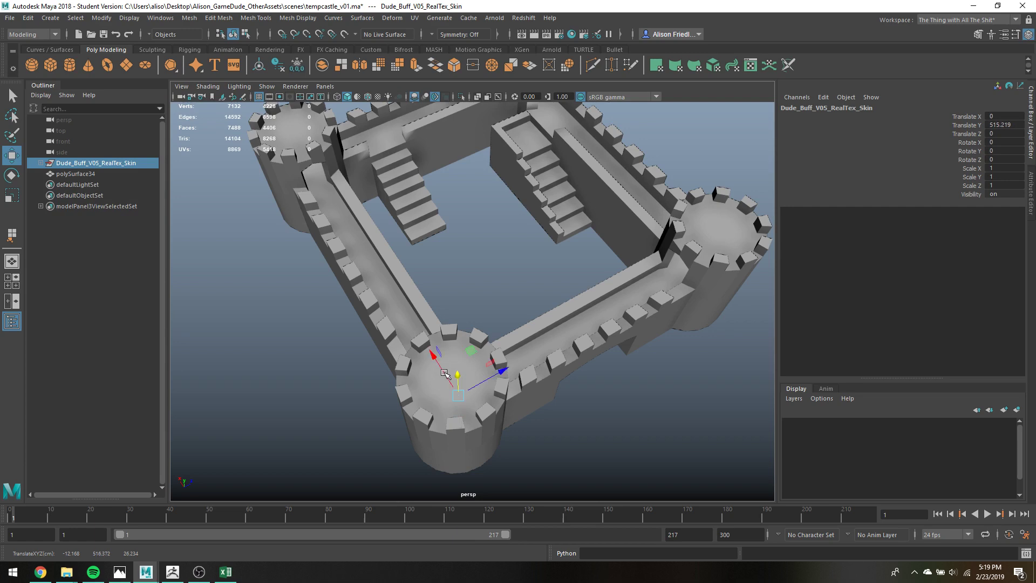
pyautogui.press('f')
pyautogui.keyDown('alt'); pyautogui.moveTo(388, 370); pyautogui.dragTo(333, 351, button='right'); pyautogui.keyUp('alt')
pyautogui.keyDown('alt'); pyautogui.moveTo(333, 352); pyautogui.dragTo(463, 385); pyautogui.keyUp('alt')
pyautogui.moveTo(469, 341); pyautogui.dragTo(350, 459)
pyautogui.keyDown('alt'); pyautogui.moveTo(413, 338); pyautogui.dragTo(544, 330); pyautogui.keyUp('alt')
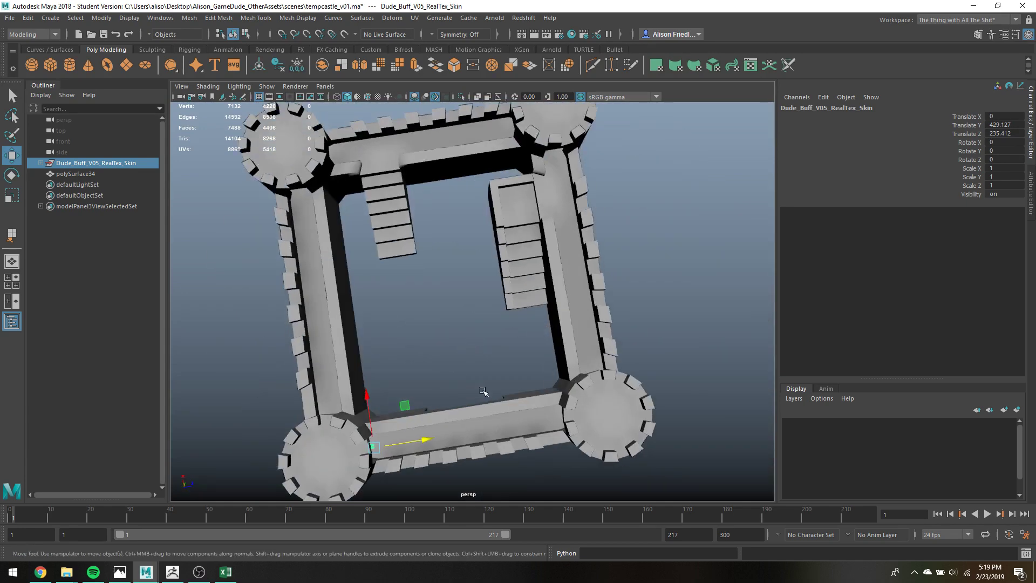
pyautogui.keyDown('alt'); pyautogui.moveTo(472, 369); pyautogui.dragTo(462, 361); pyautogui.keyUp('alt')
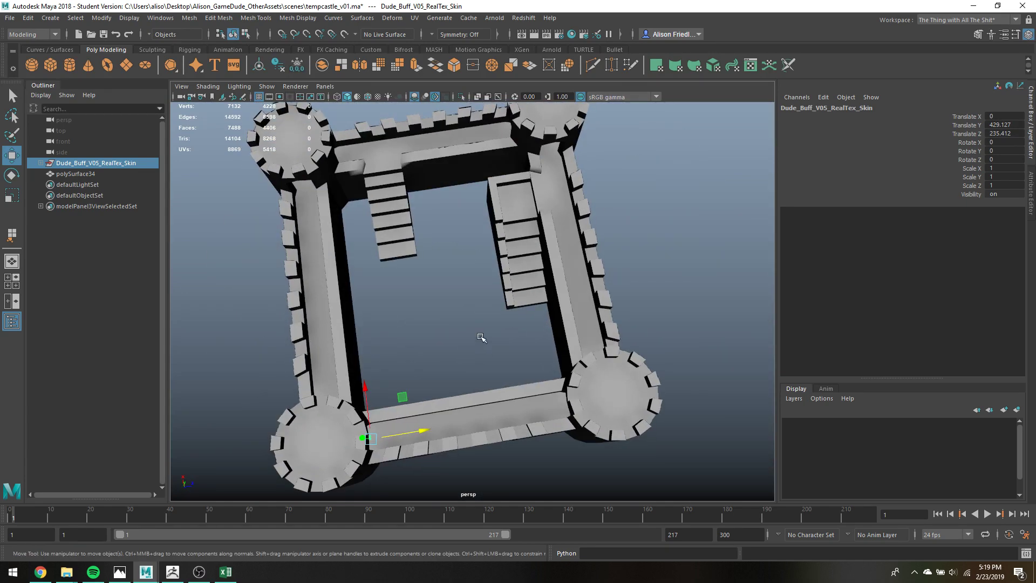